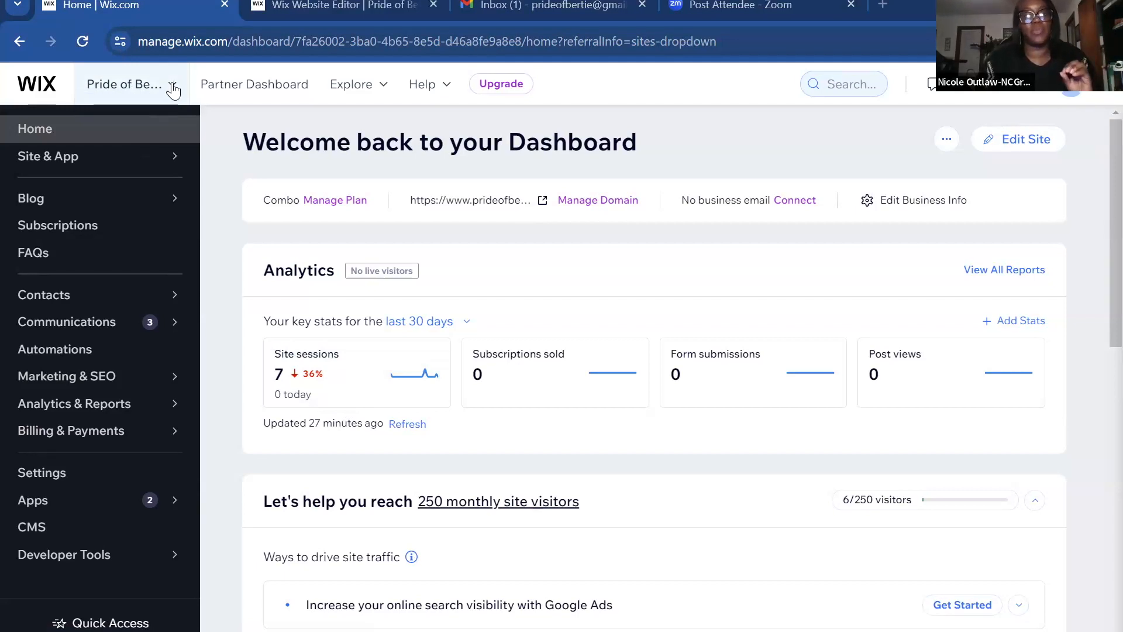
Step: Switch to My Site 2 and start designing its website from a designed template
click(173, 87)
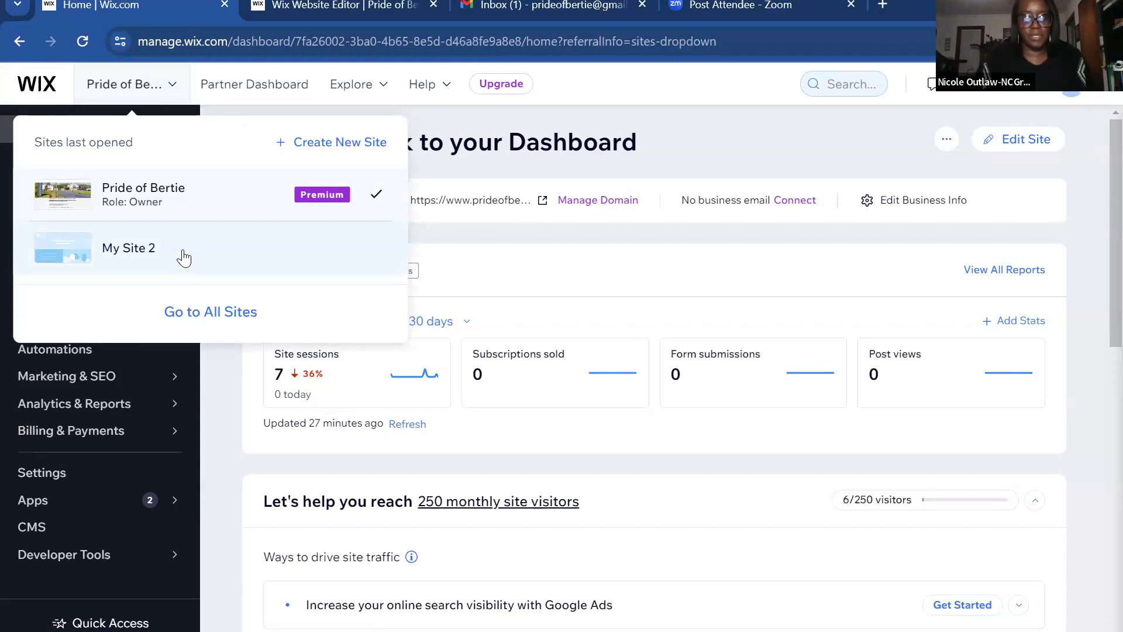
click(184, 257)
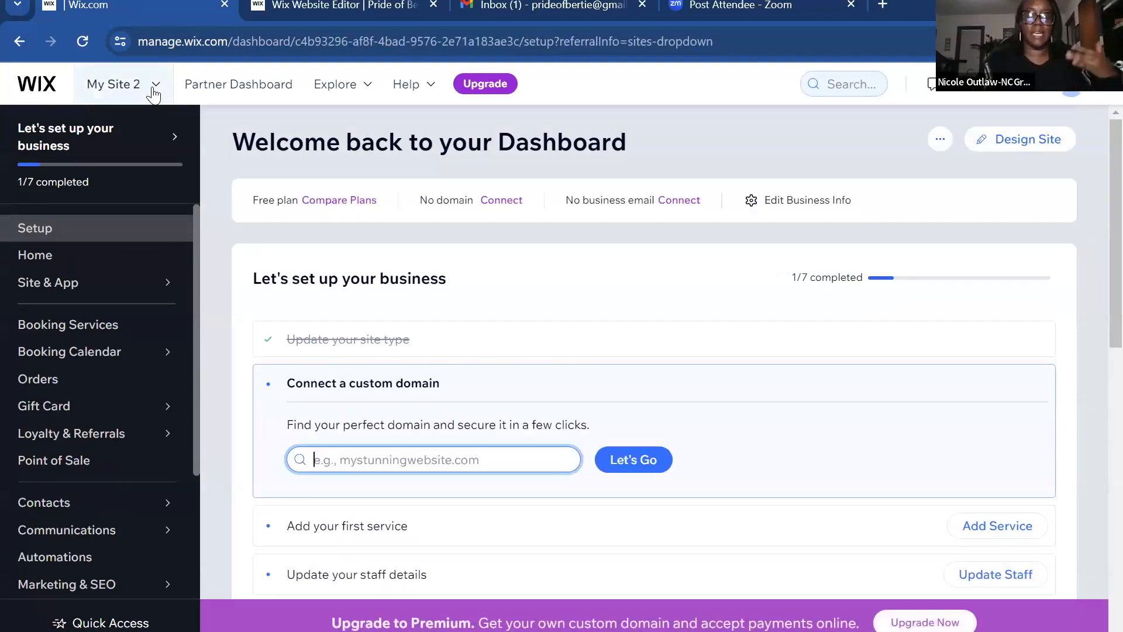
click(1046, 146)
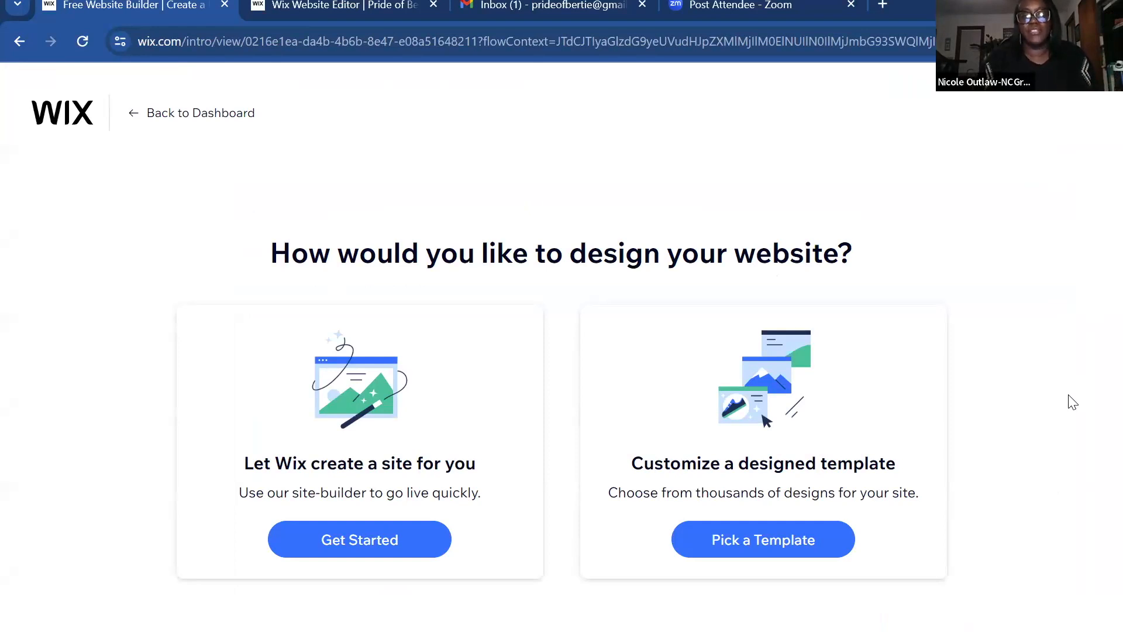
click(792, 543)
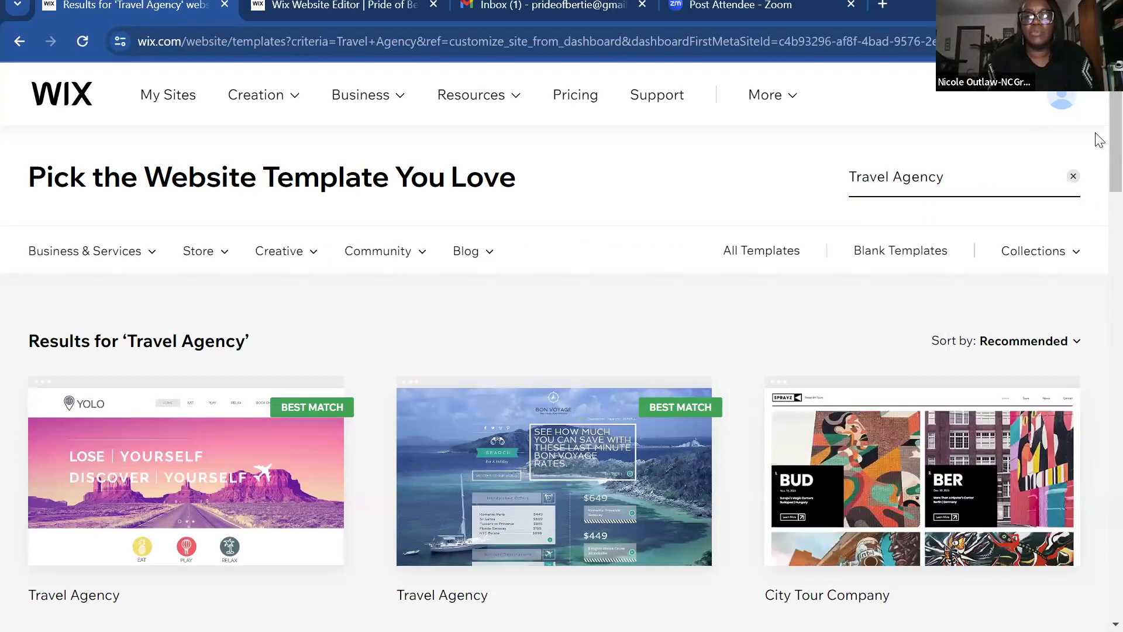
Step: Open the first Travel Agency template, with the YOLO logo, for editing
click(824, 183)
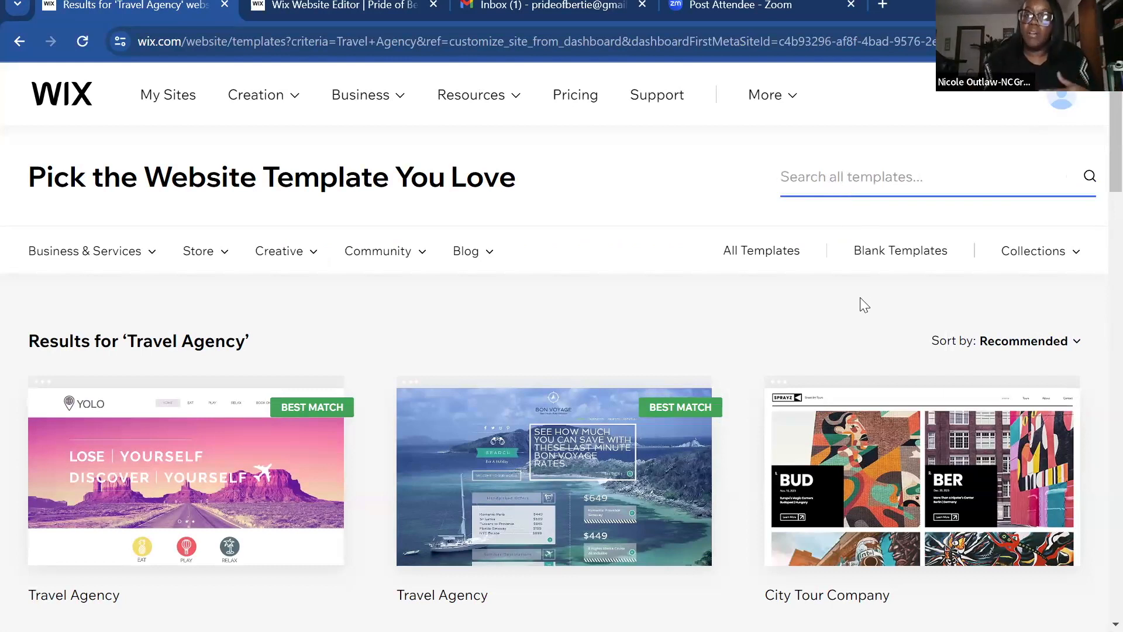
click(908, 267)
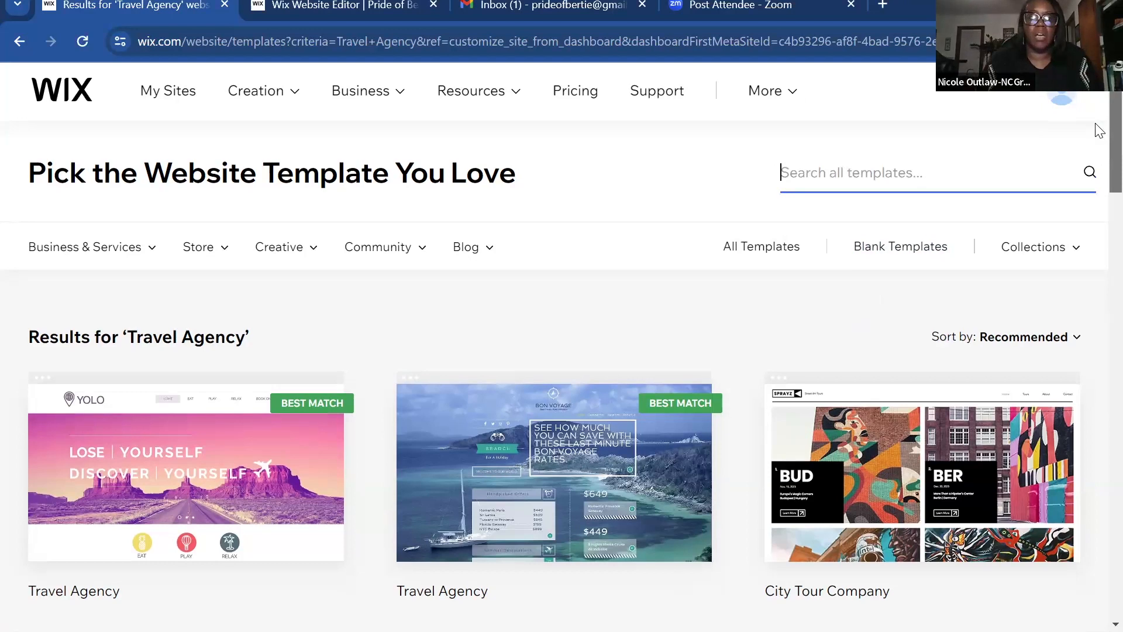
scroll(1098, 128, down, 1)
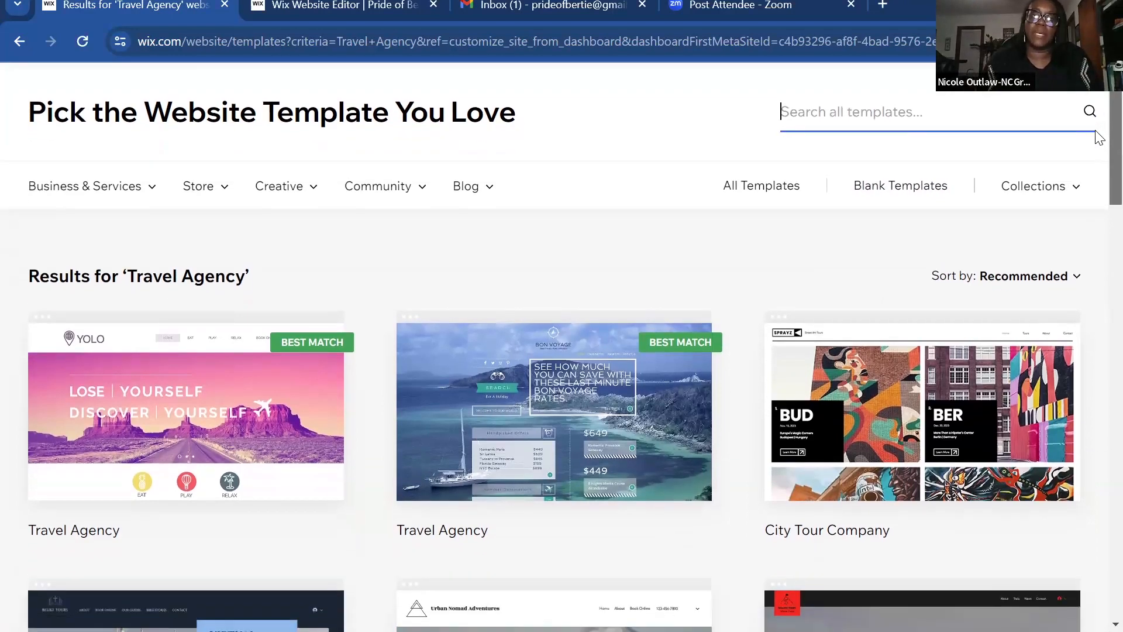
mouse_move(263, 389)
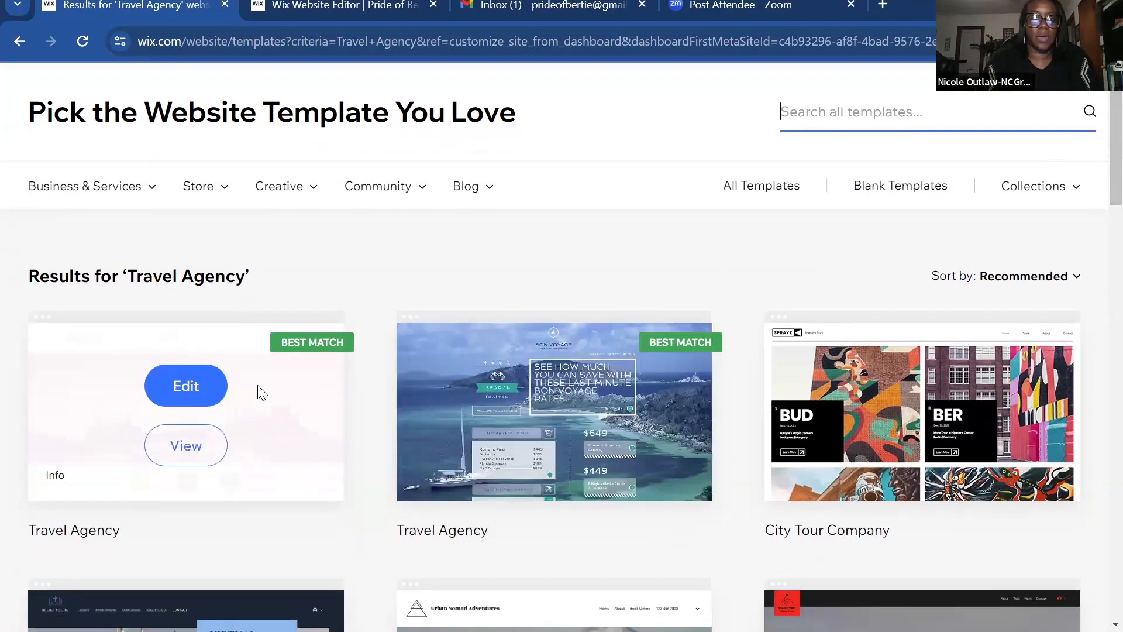
click(199, 392)
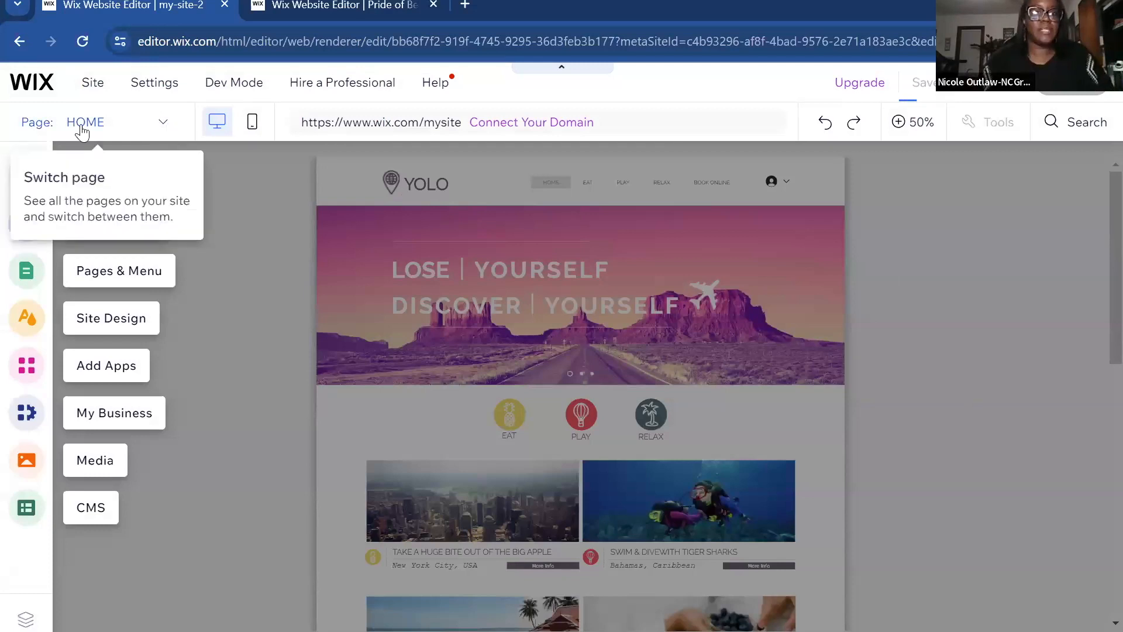
Step: Examine the site's page list and the text, image, button, strip and decorative elements available to add
click(166, 123)
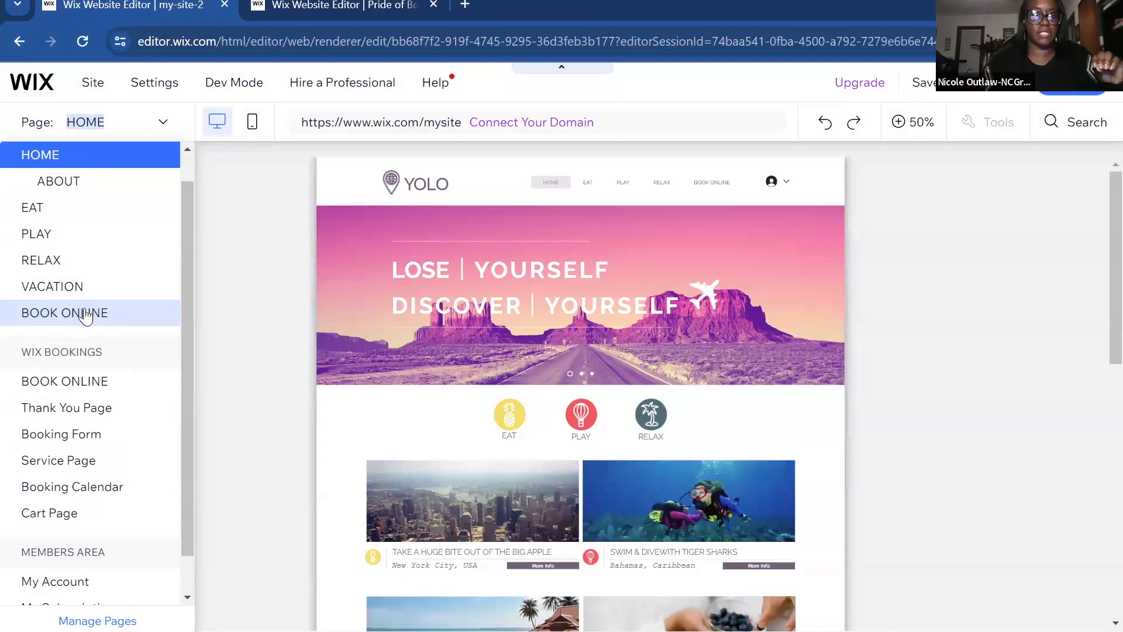
click(231, 240)
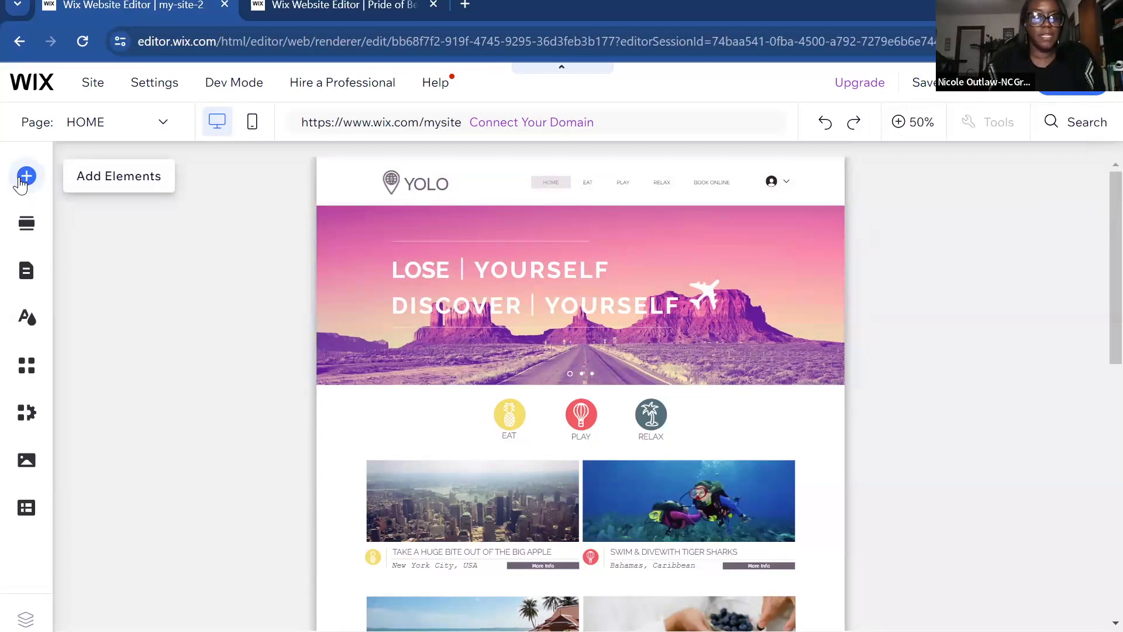
click(26, 177)
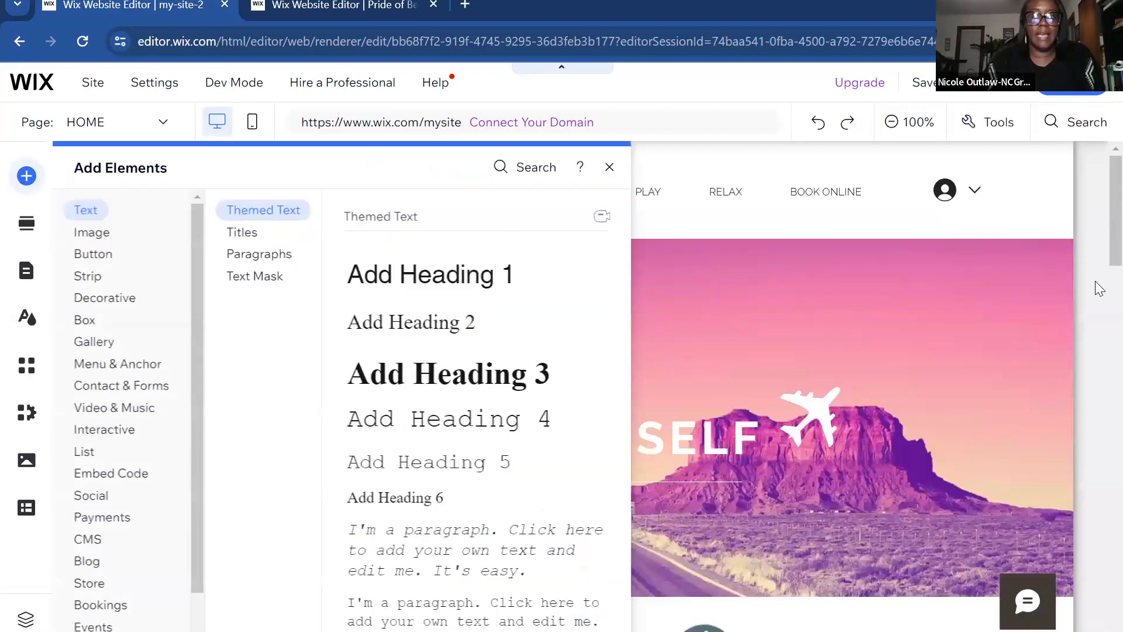
scroll(1095, 238, down, 1)
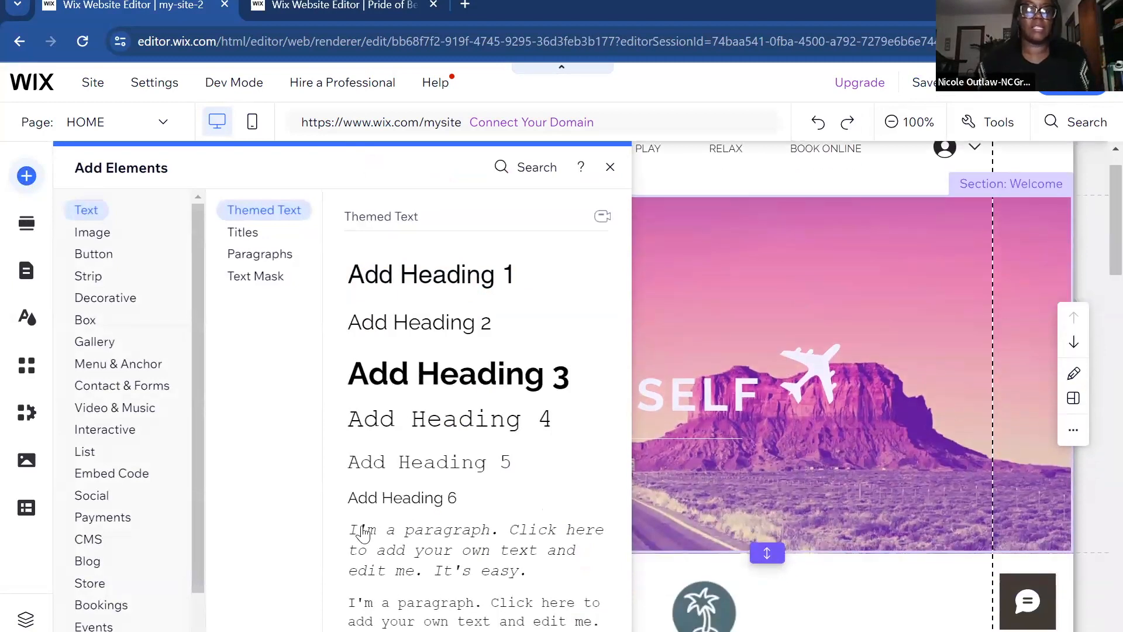
click(104, 235)
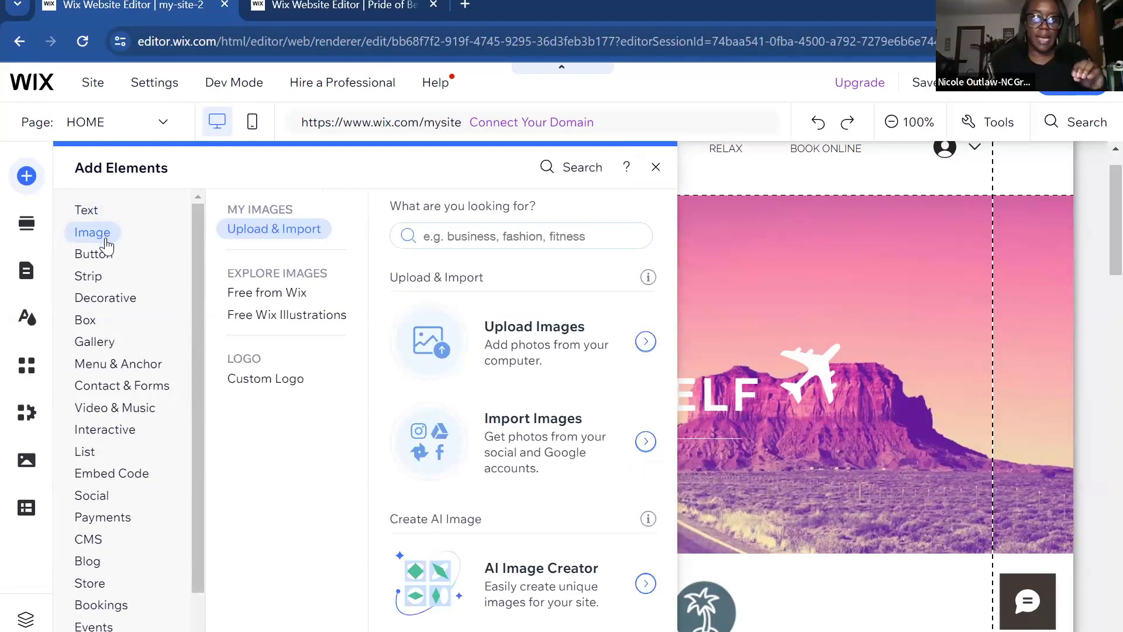
click(107, 261)
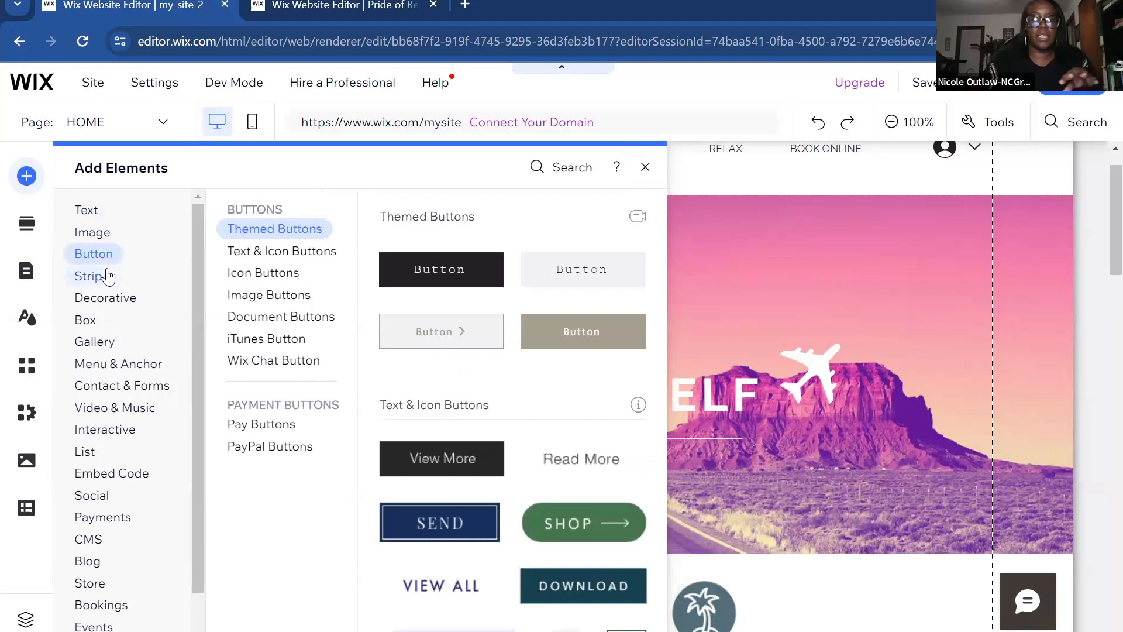
click(109, 276)
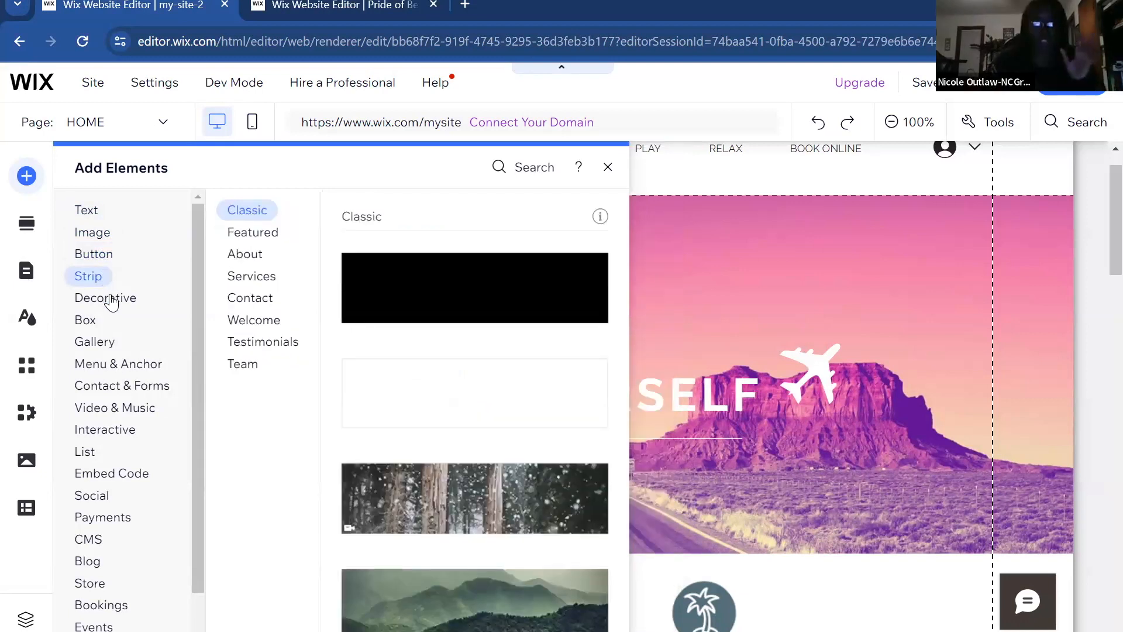
click(110, 298)
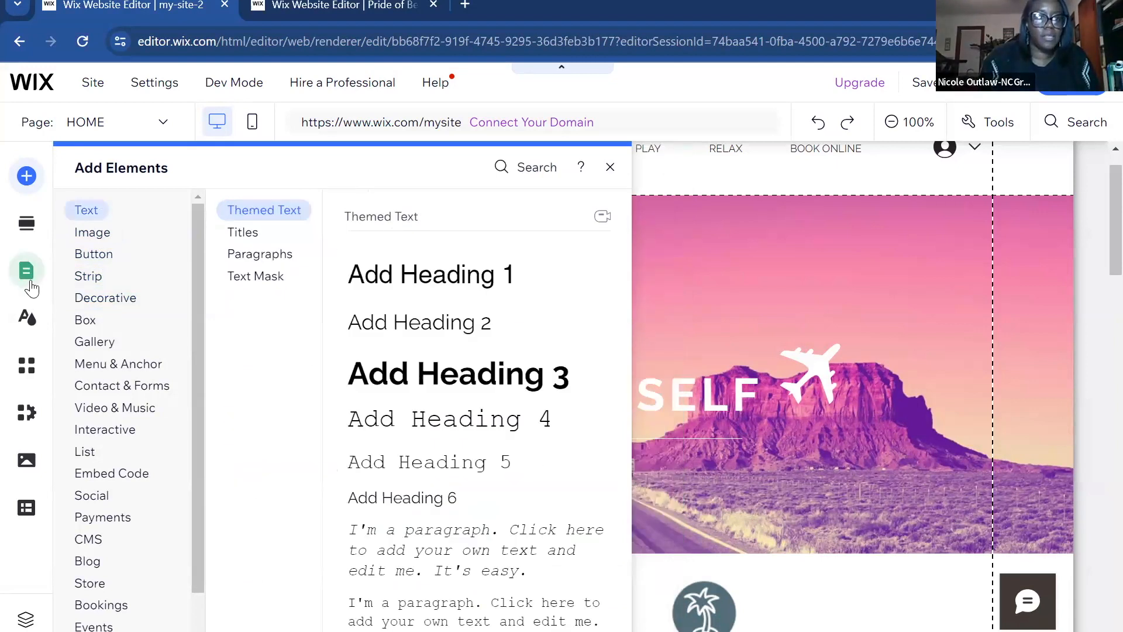
Step: Look through the site's pages and menu, its design options and the app market
click(27, 273)
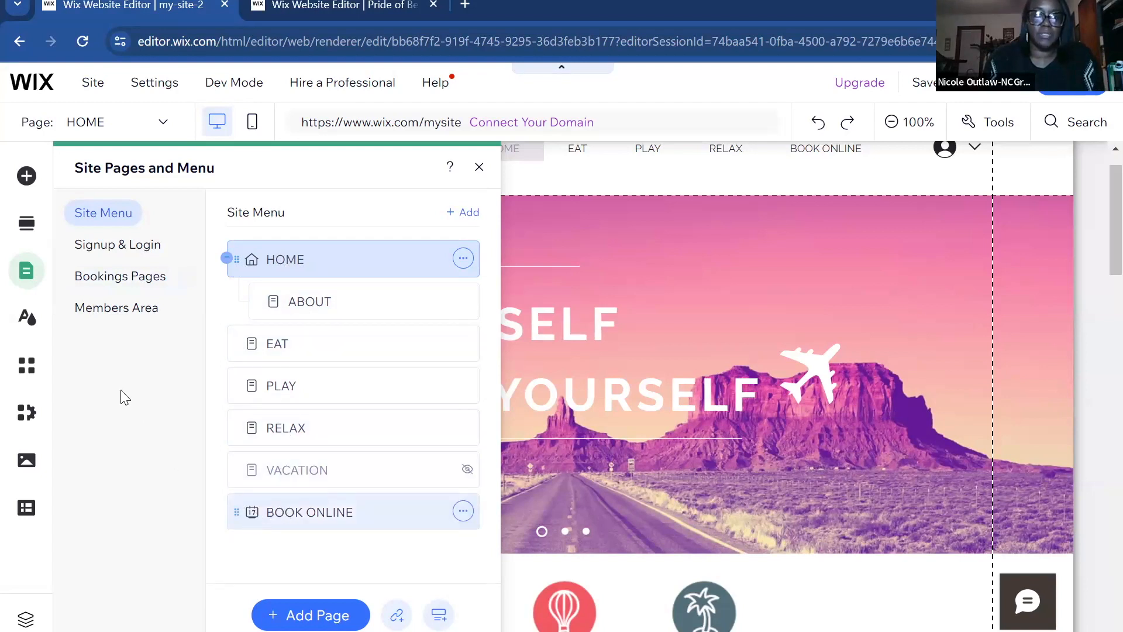
click(20, 331)
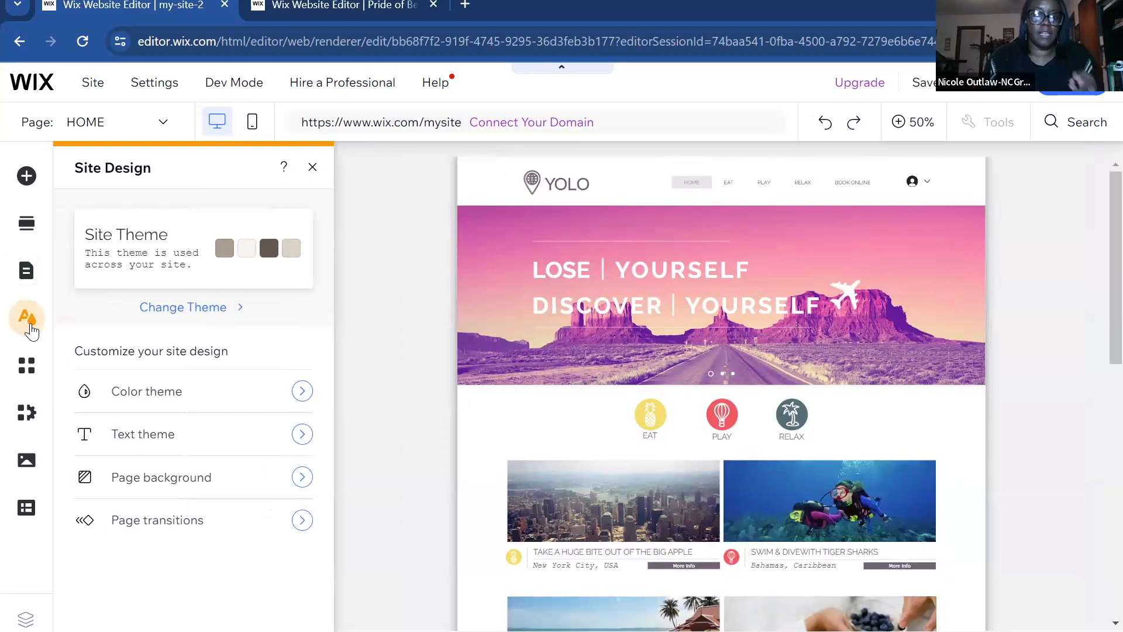
click(37, 371)
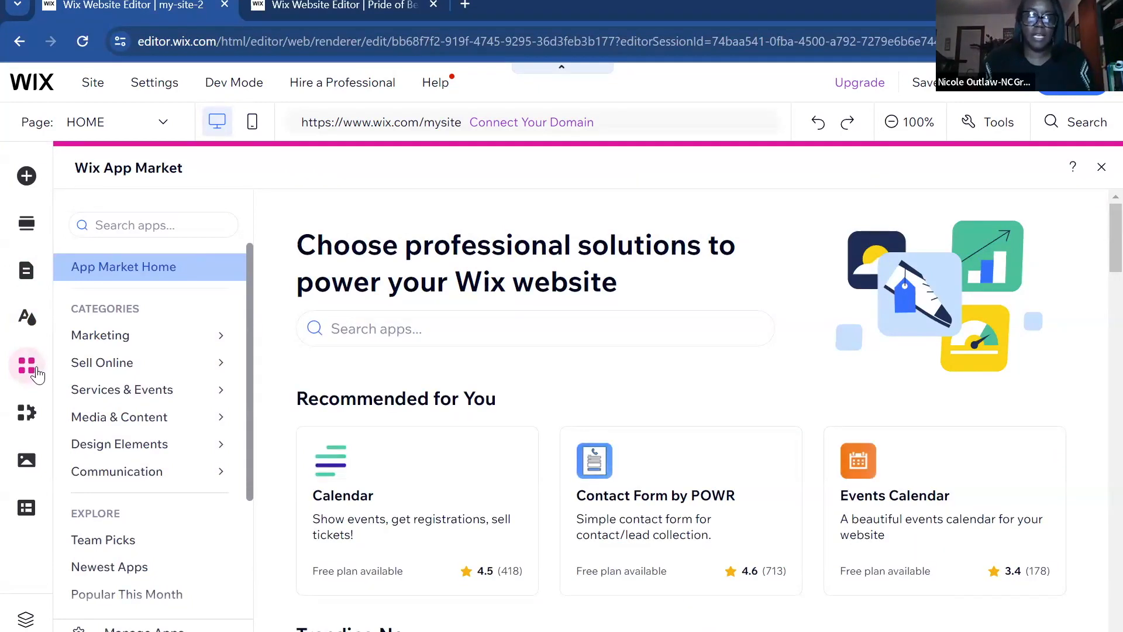
mouse_move(60, 377)
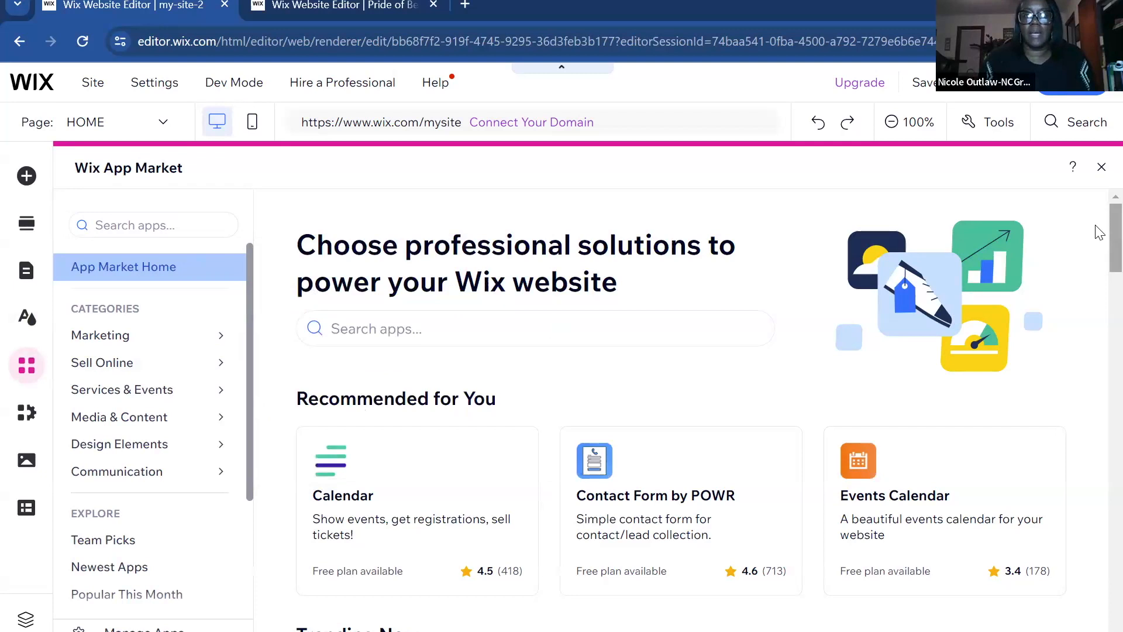
click(1101, 170)
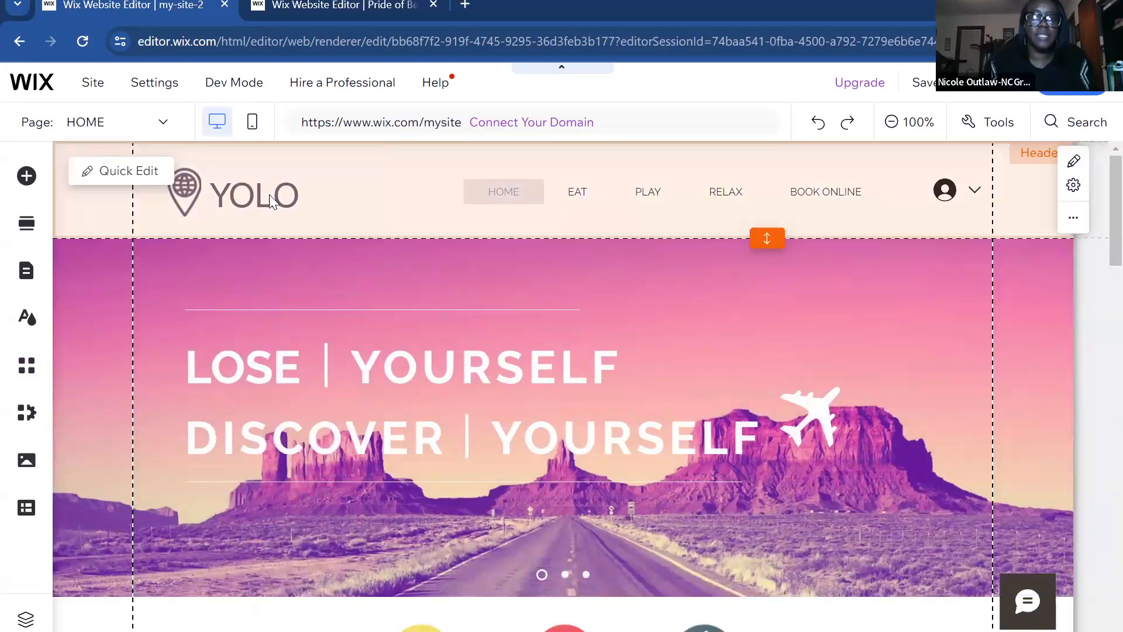
Step: Select the globe pin image beside the YOLO title in the header and open the image chooser to replace it
click(269, 194)
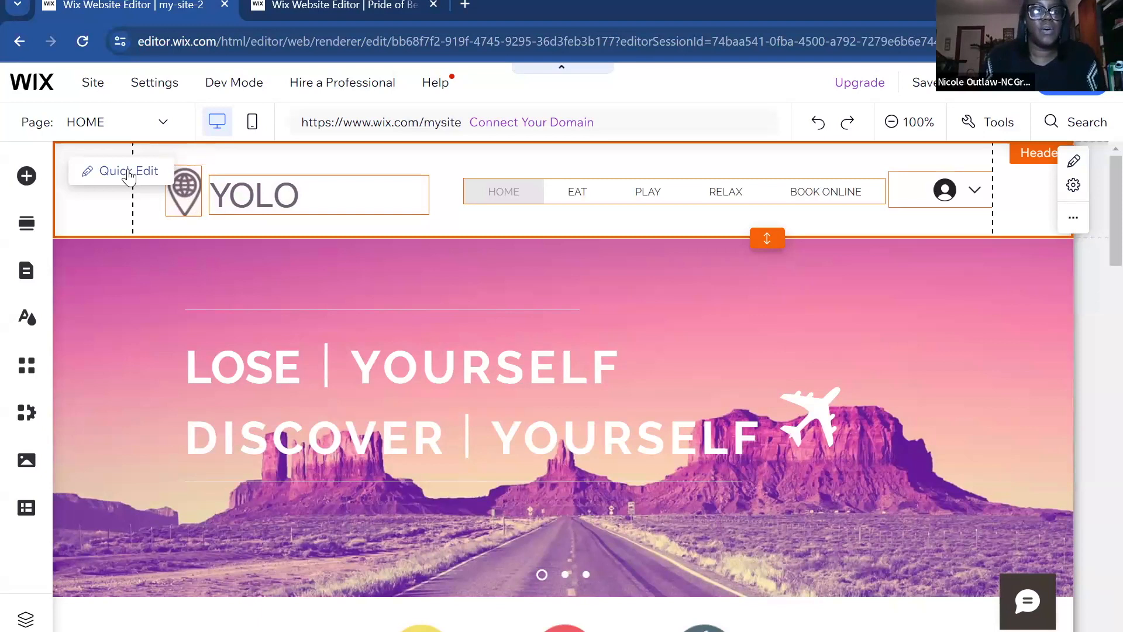
click(215, 200)
click(176, 194)
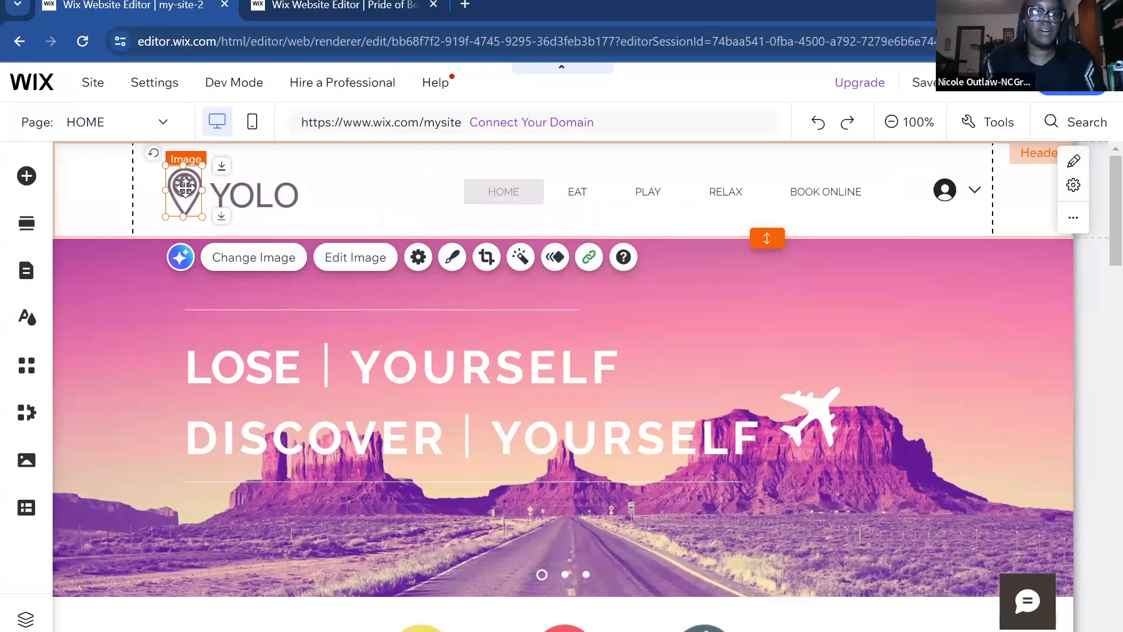
click(562, 67)
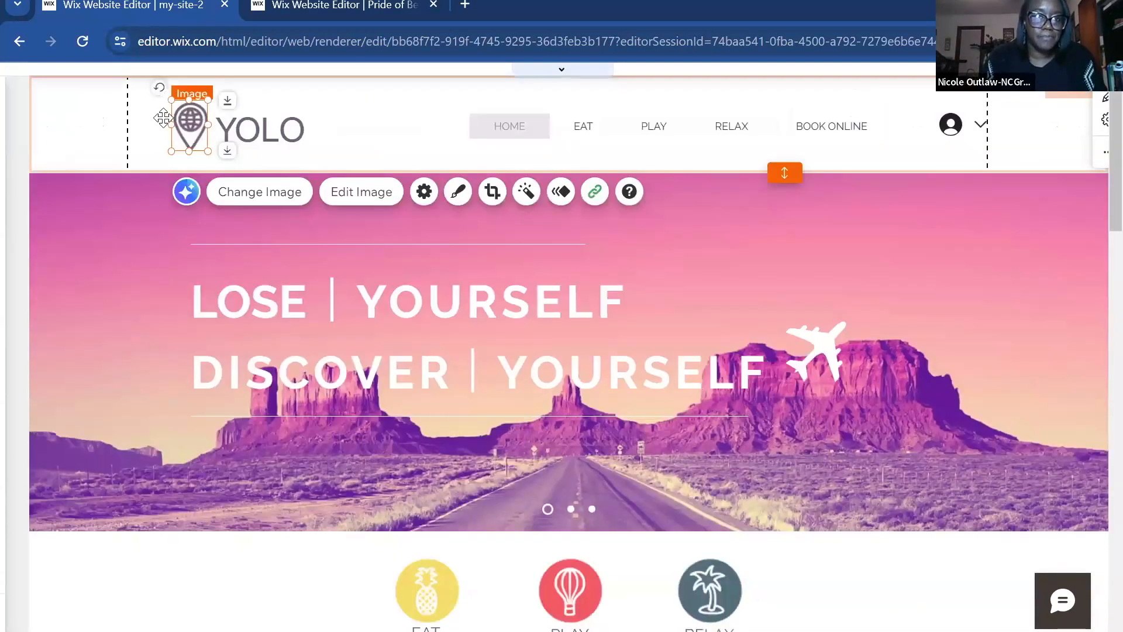
click(175, 121)
click(193, 133)
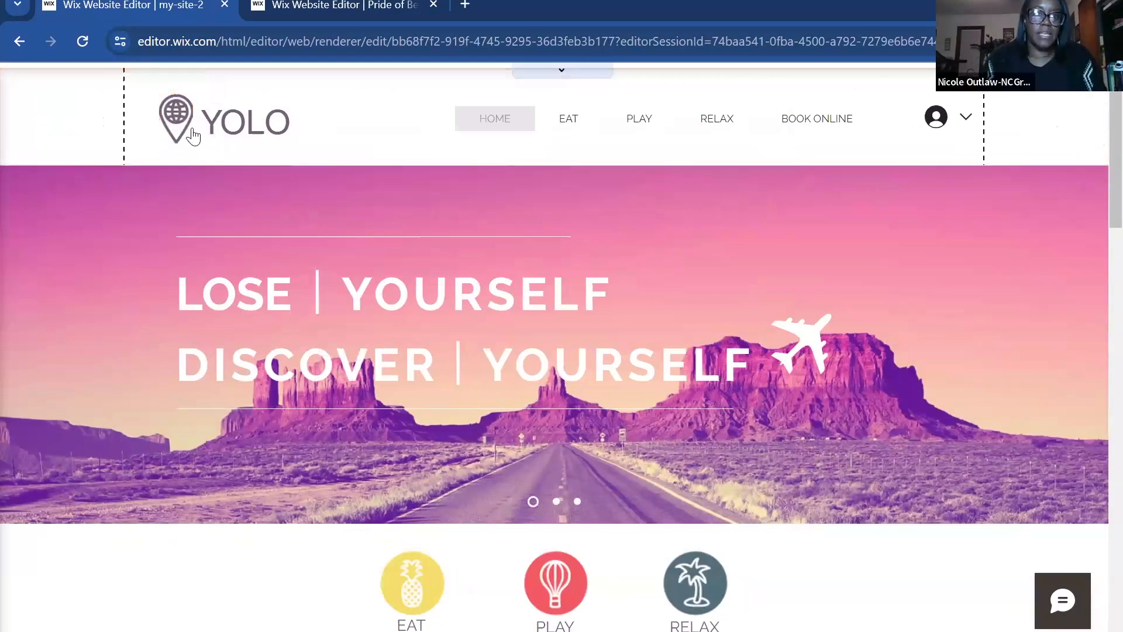
click(192, 131)
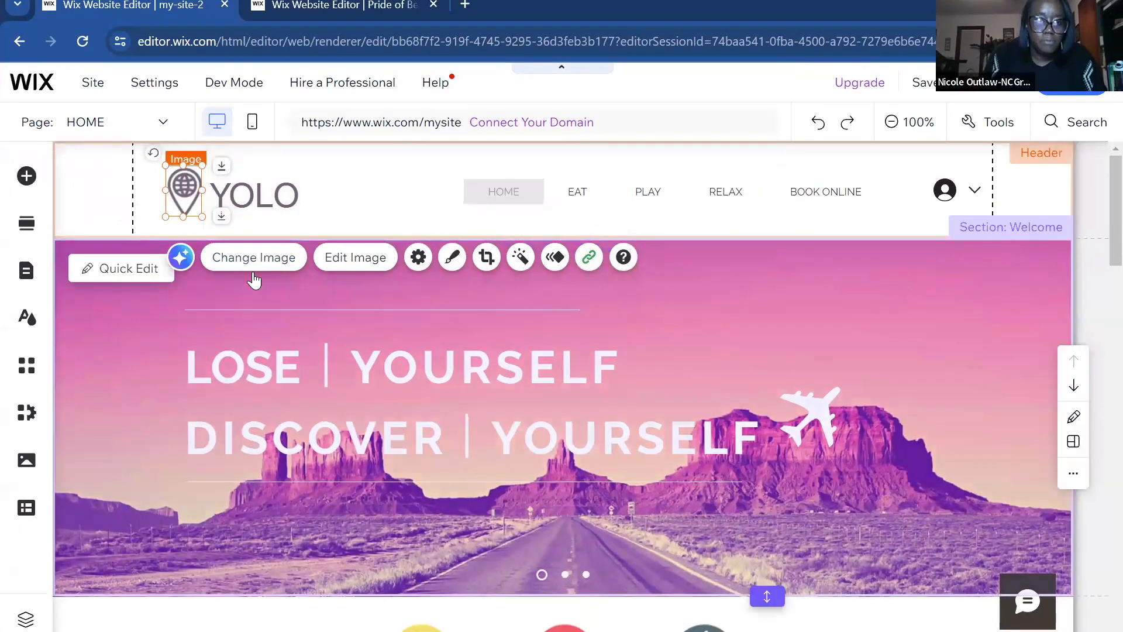
click(261, 258)
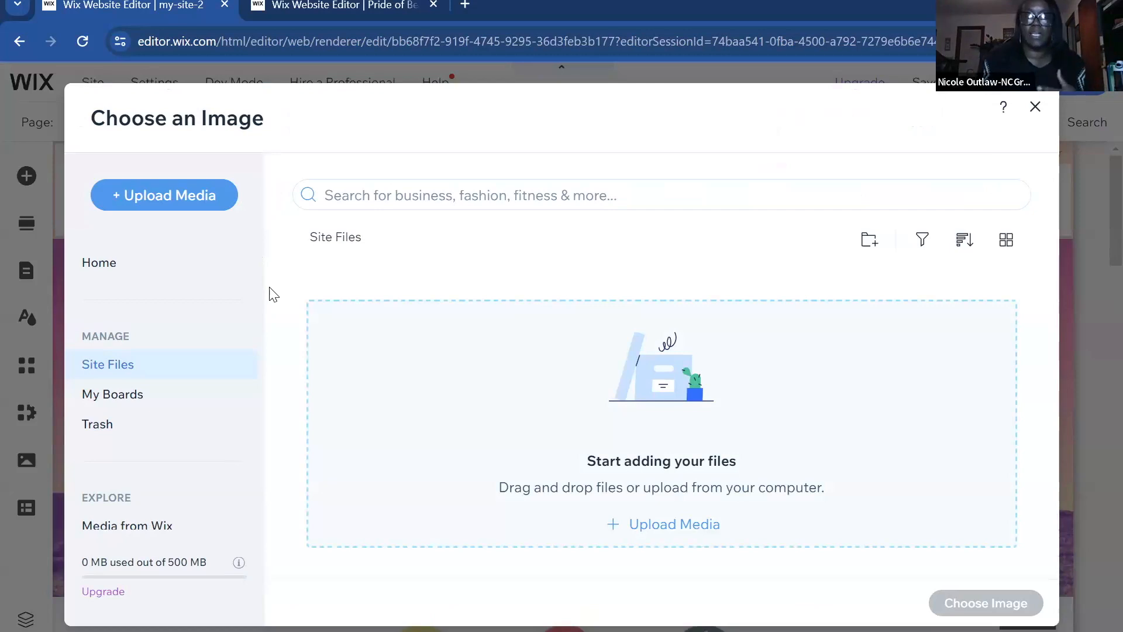
Step: Search the media library for "luggage" and replace the header logo with the red duffel bag image from Media from Wix
click(345, 201)
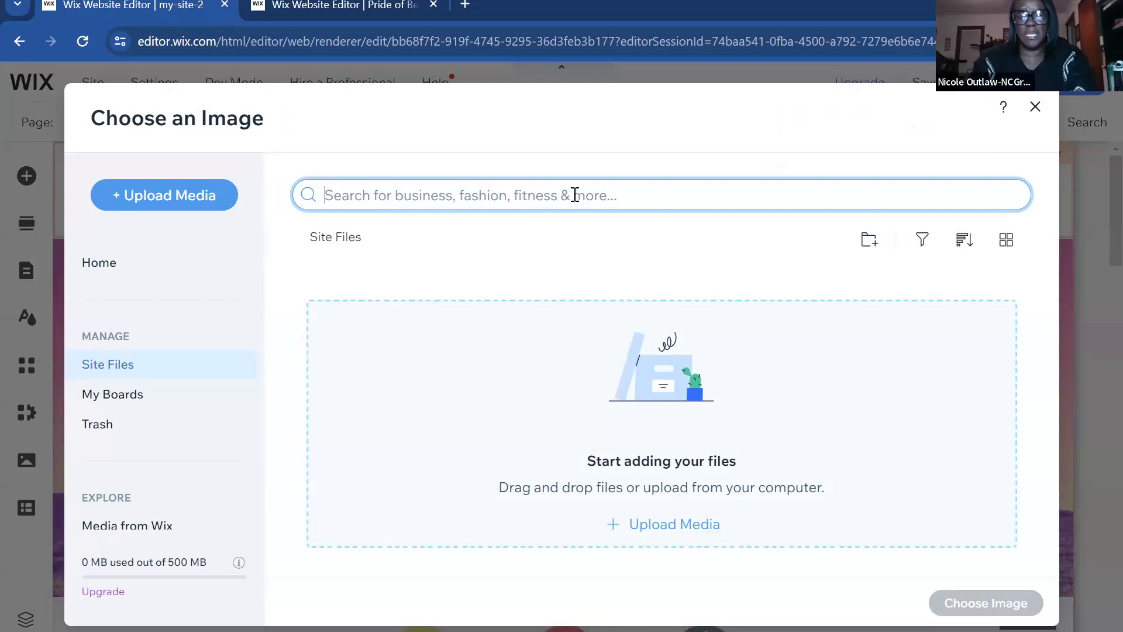
text(luggage)
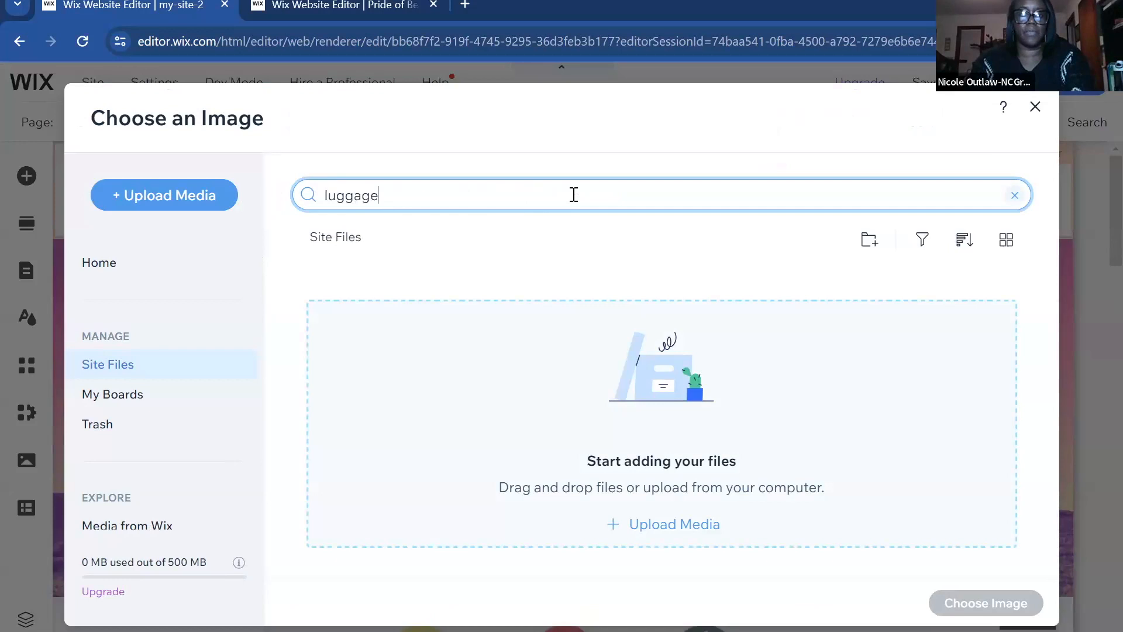
key(Return)
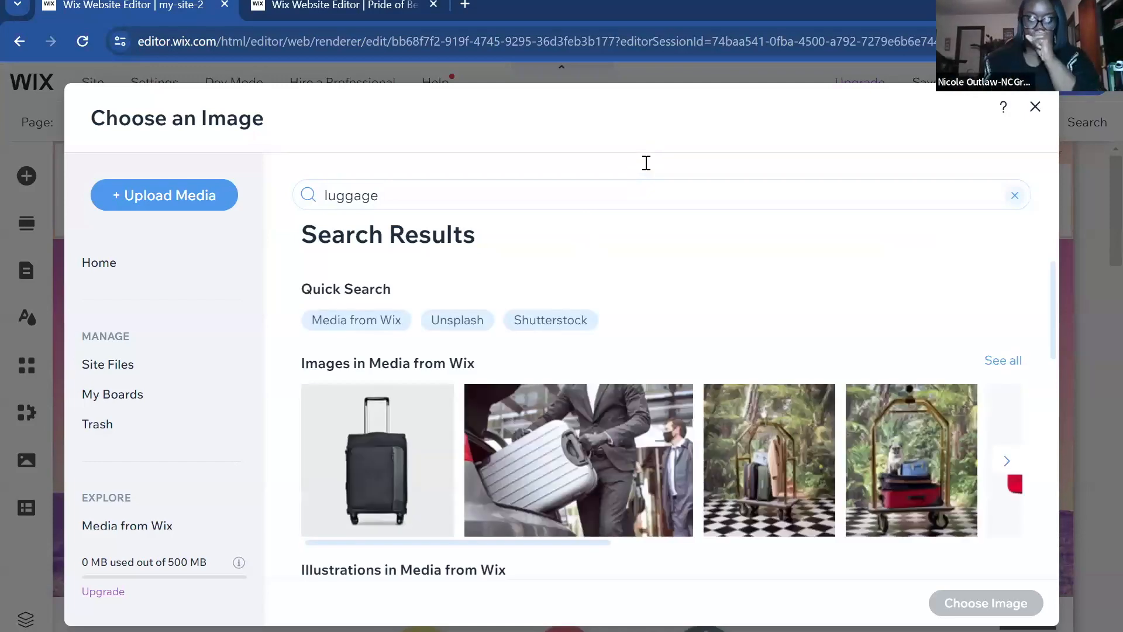
scroll(1045, 337, down, 2)
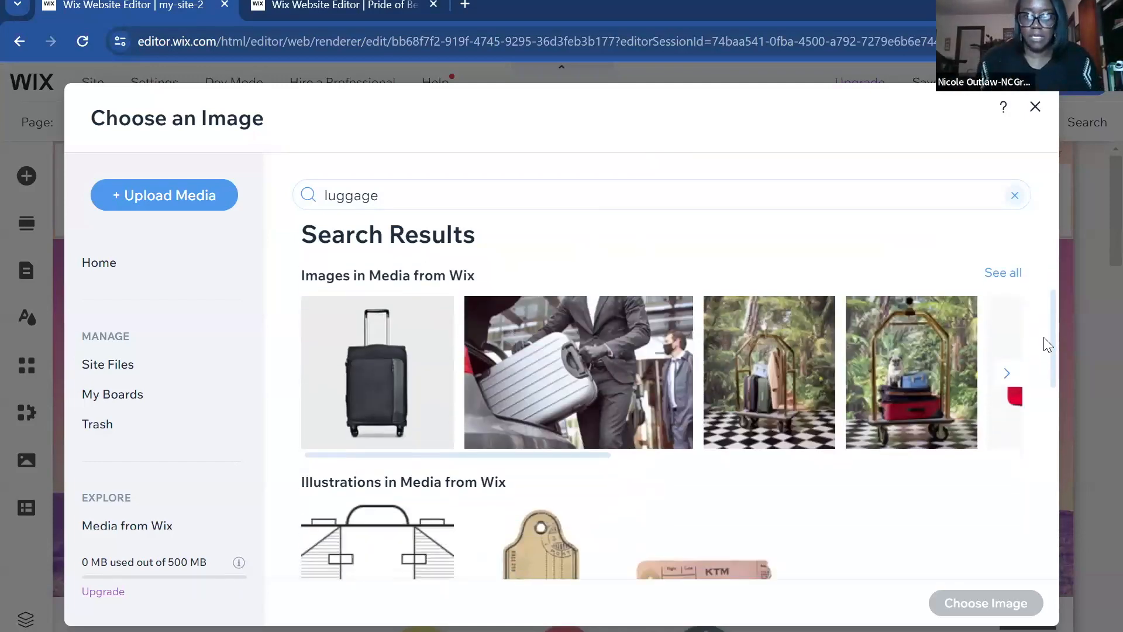
drag(1056, 332, 1081, 321)
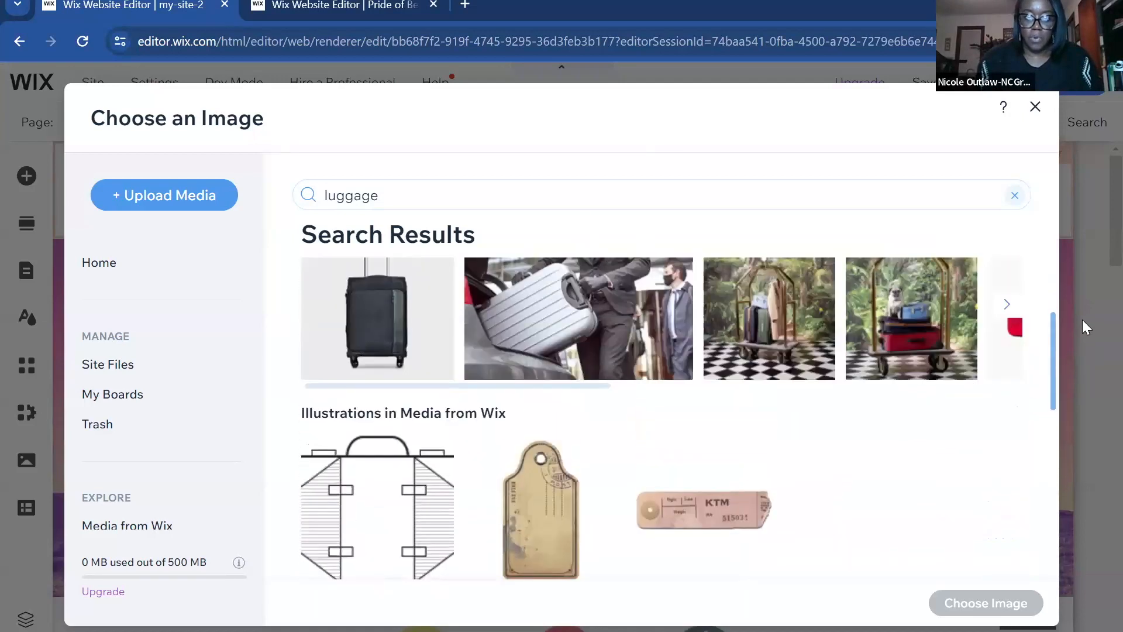
click(1005, 326)
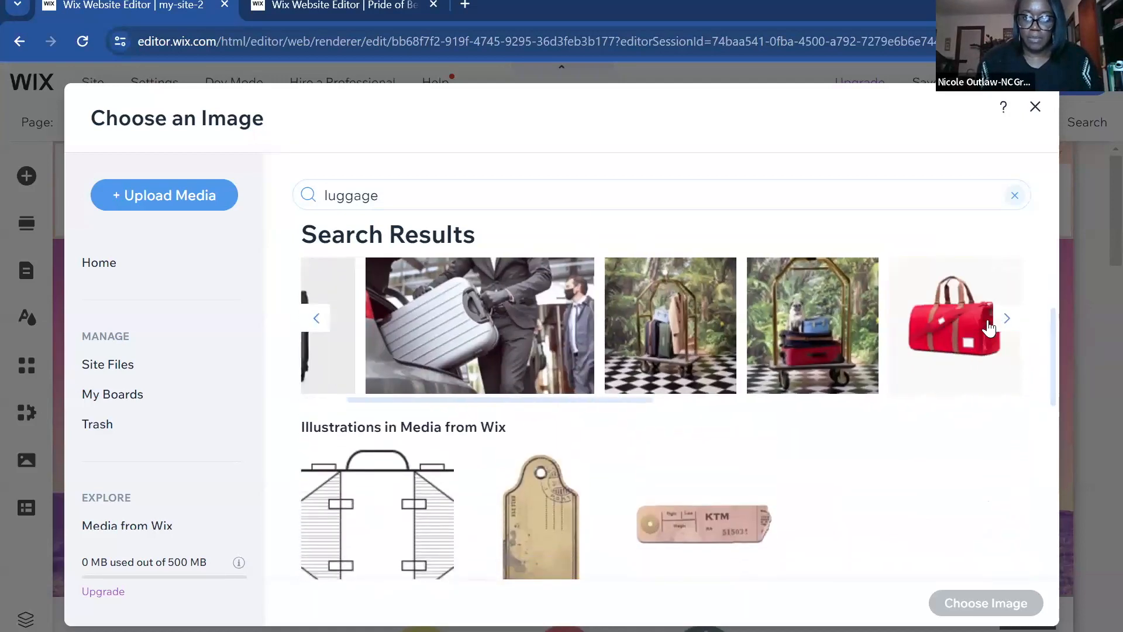
click(626, 328)
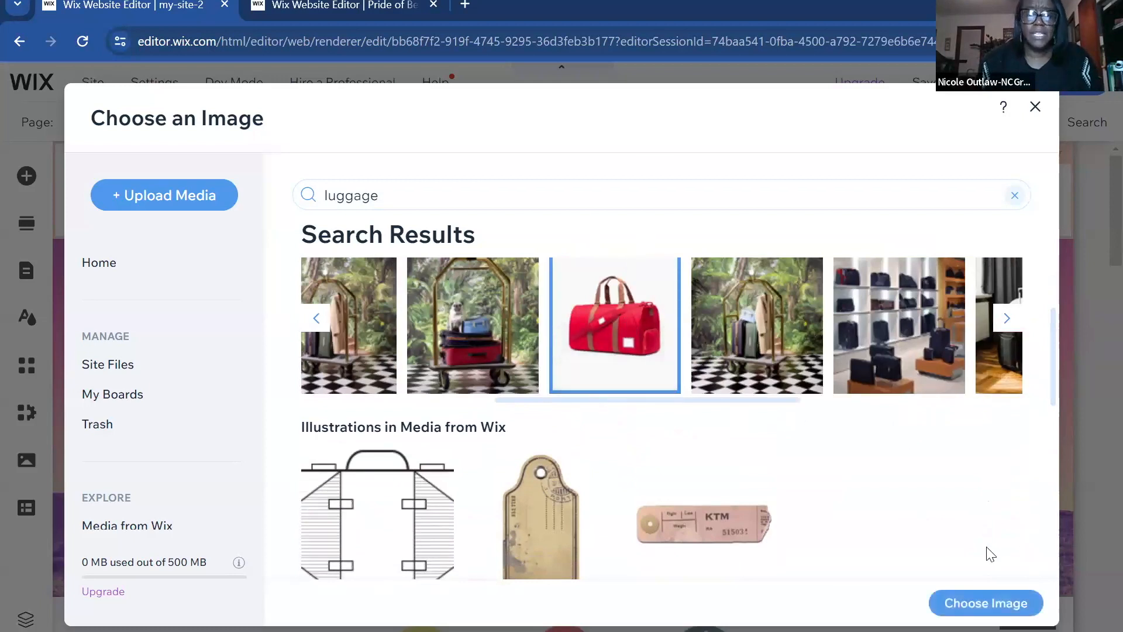
scroll(971, 512, down, 2)
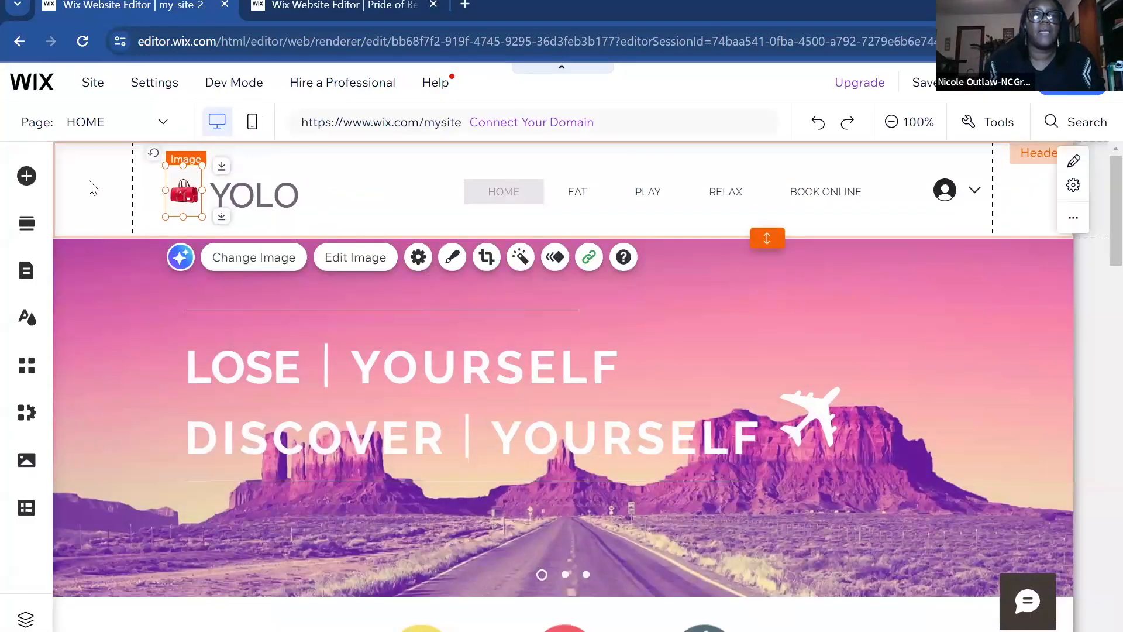
Step: Replace the YOLO header title with "Travel With" followed by the site owner's first name
click(260, 199)
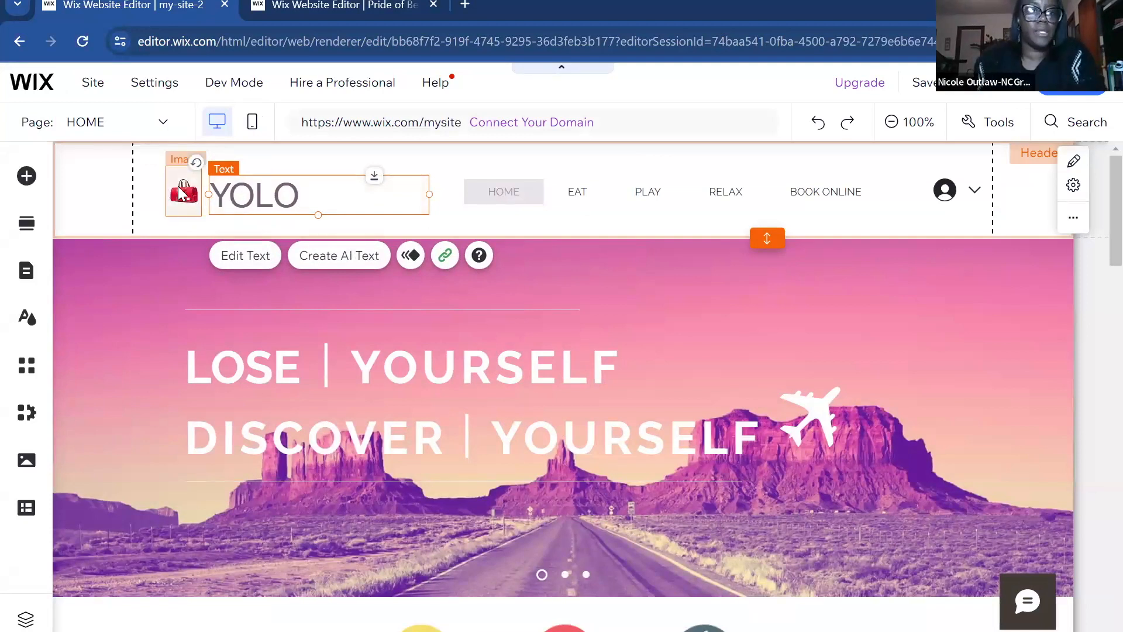
double_click(321, 201)
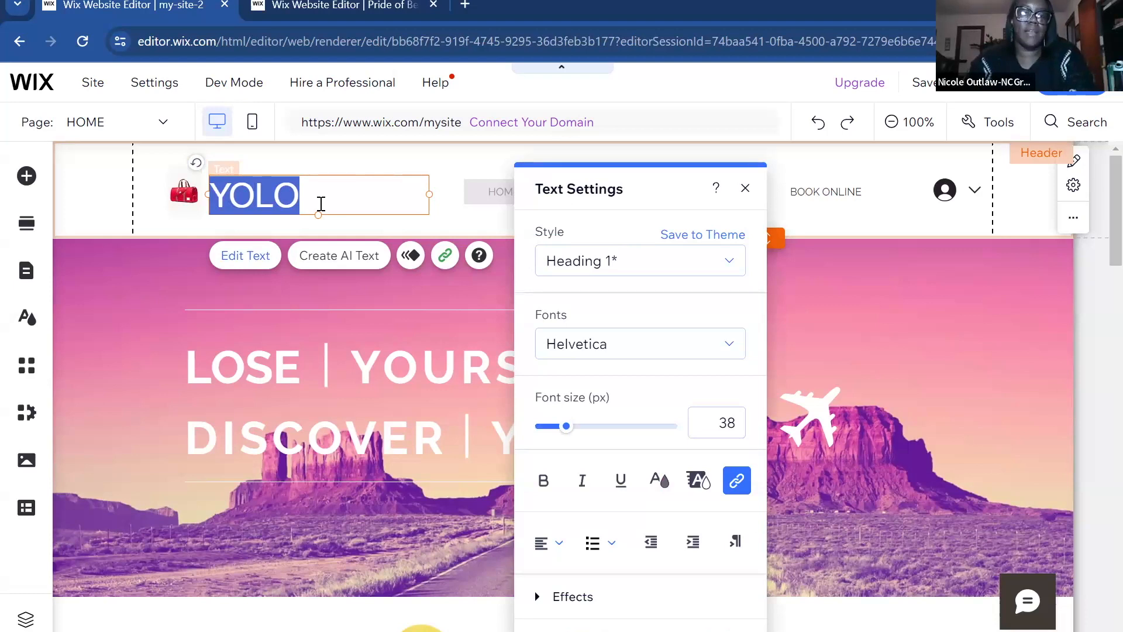
text(Travel w)
key(BackSpace)
text(With Ni)
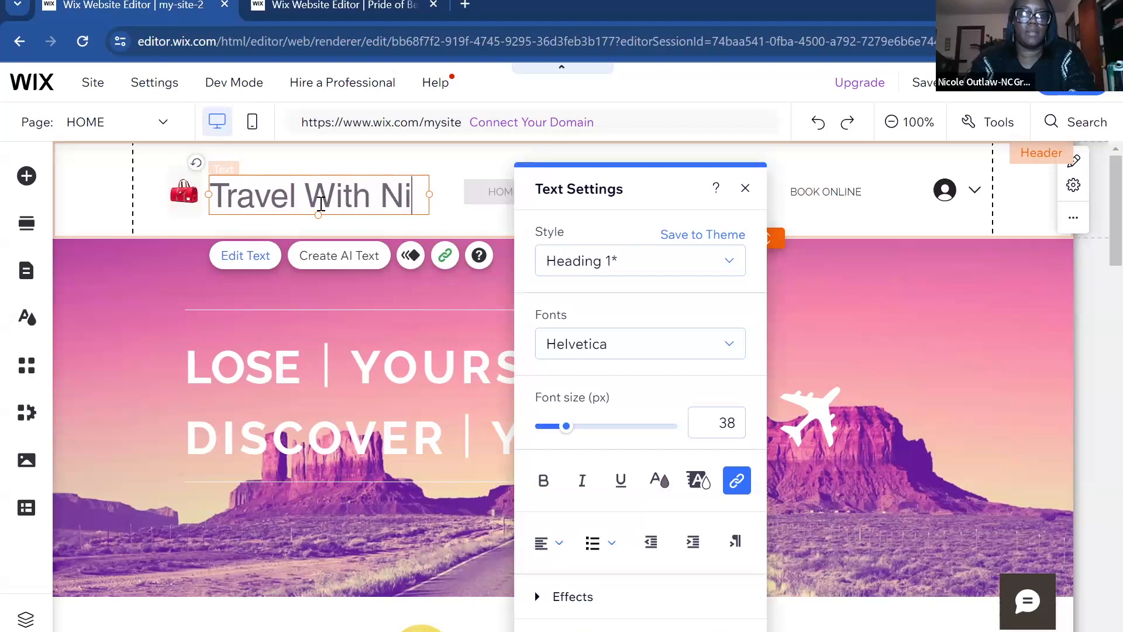
text(col)
key(BackSpace)
text(e)
key(BackSpace)
text(ke)
key(BackSpace)
key(BackSpace)
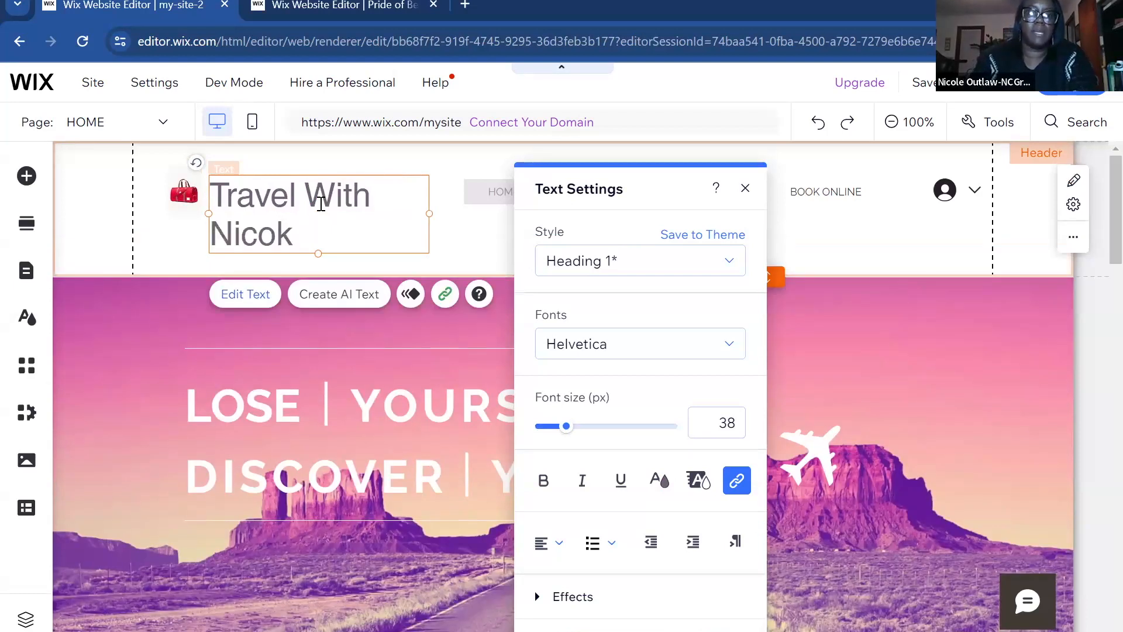
text(le)
click(903, 346)
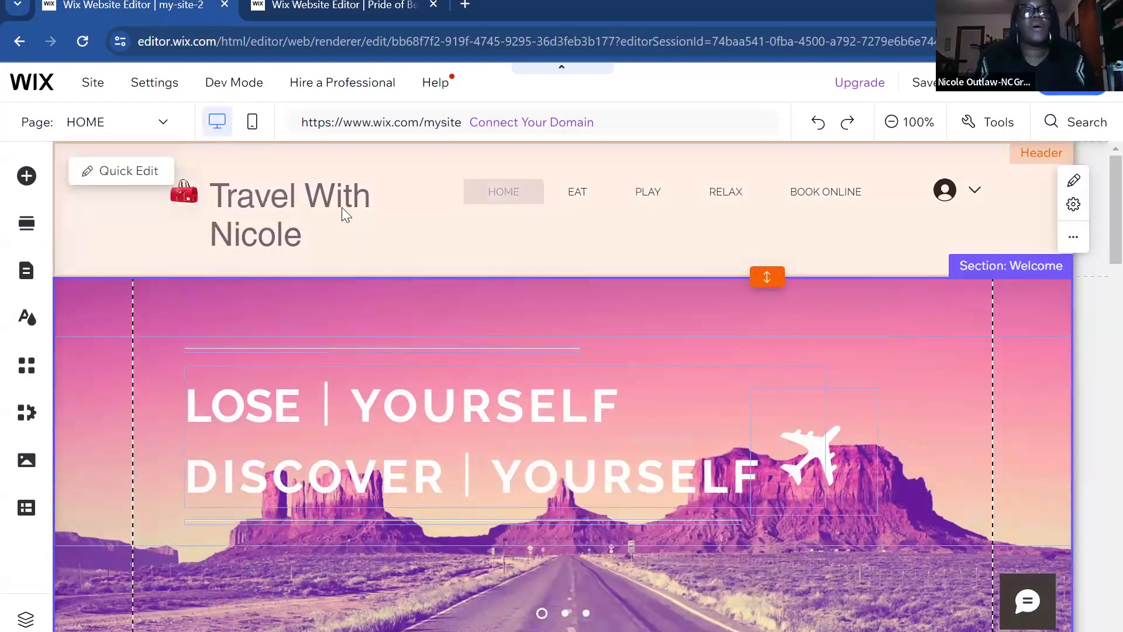
Step: Widen the header title's text box so the title fits on one line, and move it next to the bag logo
click(341, 207)
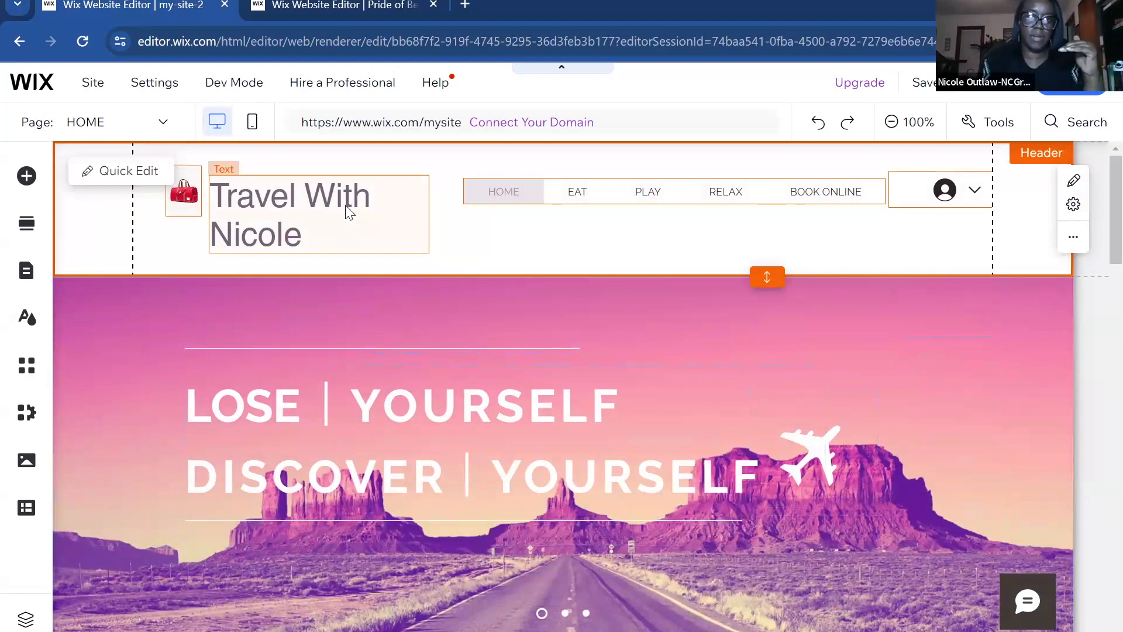
click(344, 202)
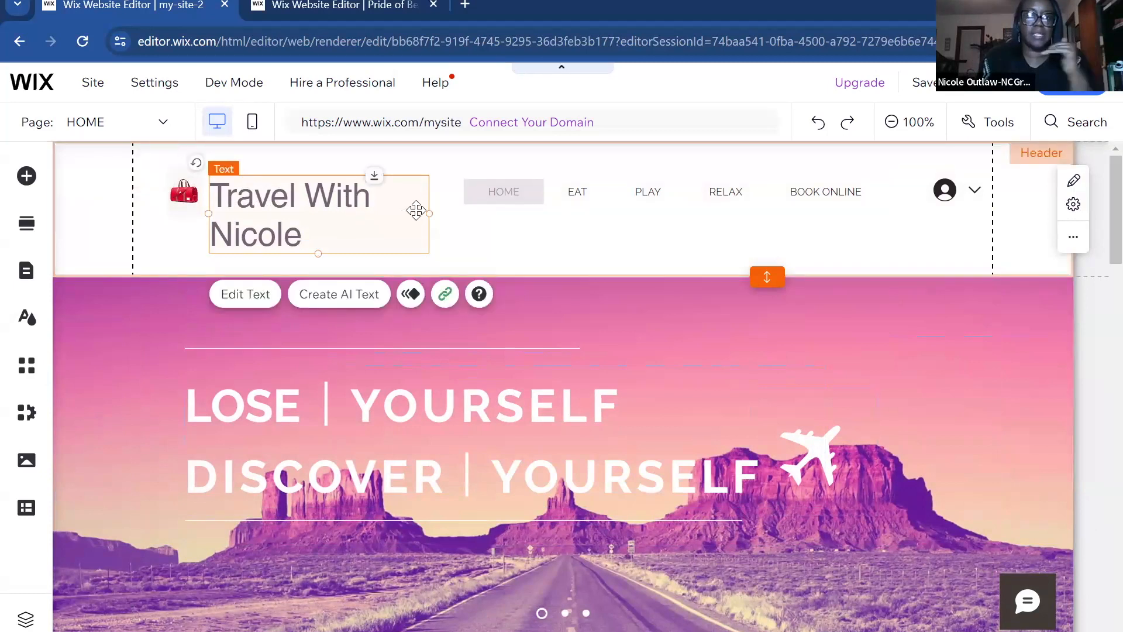
drag(429, 214, 491, 205)
drag(404, 198, 346, 210)
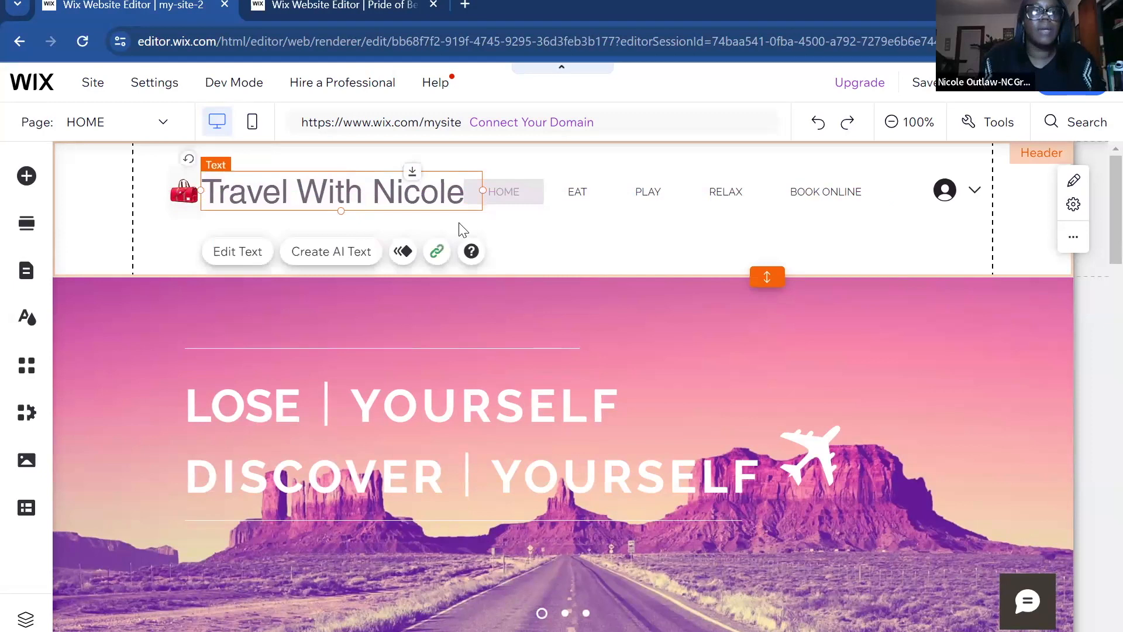
Step: Apply the Heading 3 style to the header title and set its font size to 33 px
click(370, 196)
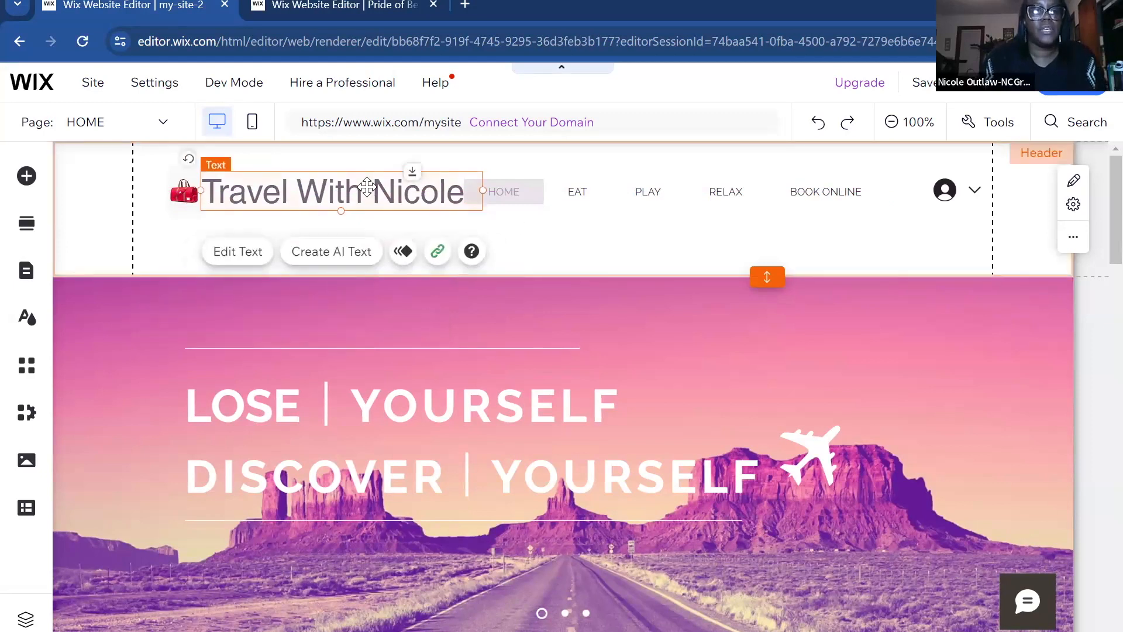
click(251, 252)
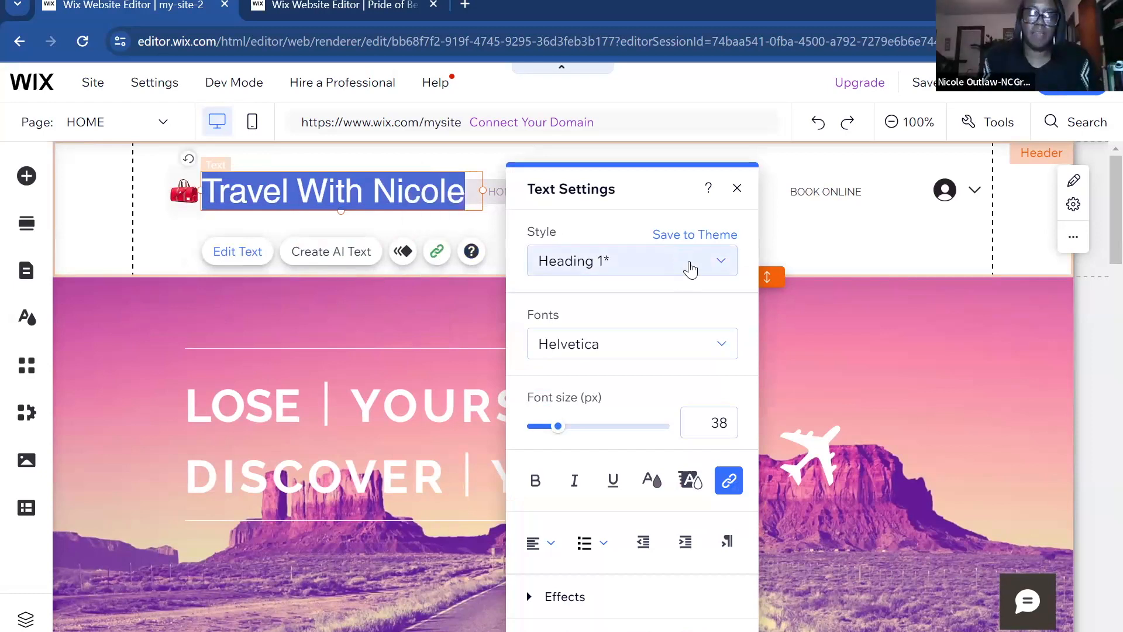
click(691, 269)
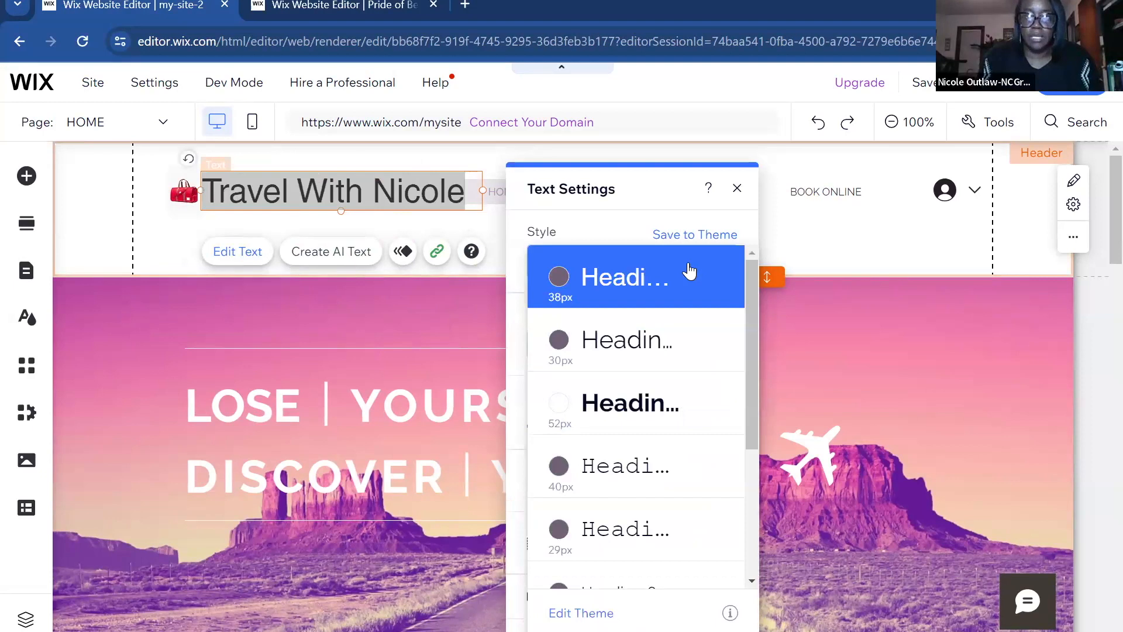
click(675, 405)
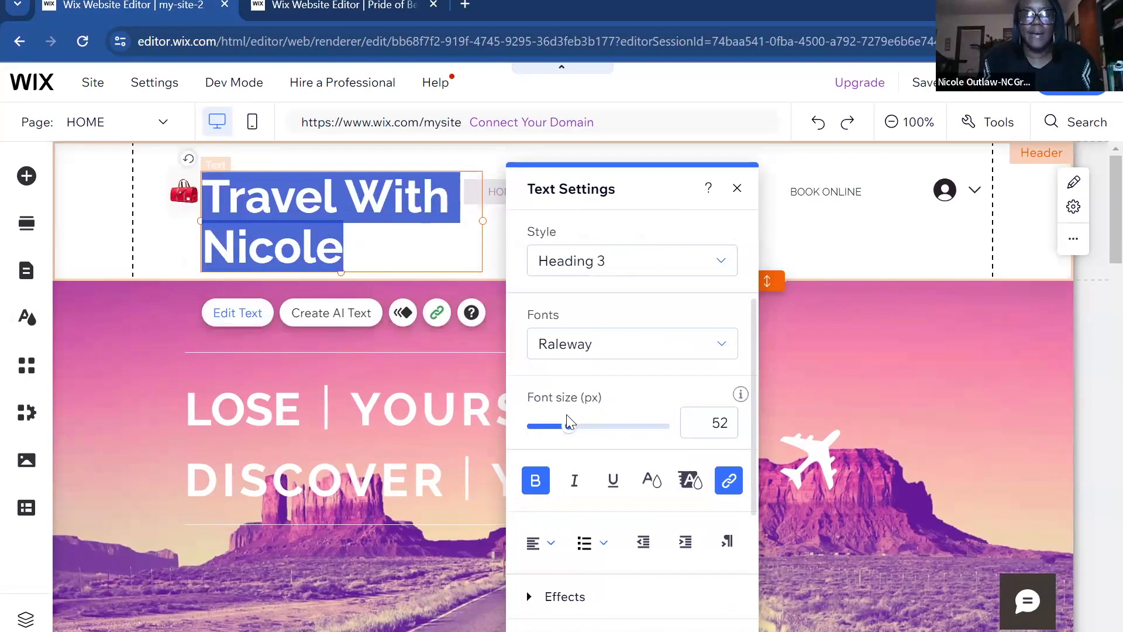
drag(569, 427, 549, 427)
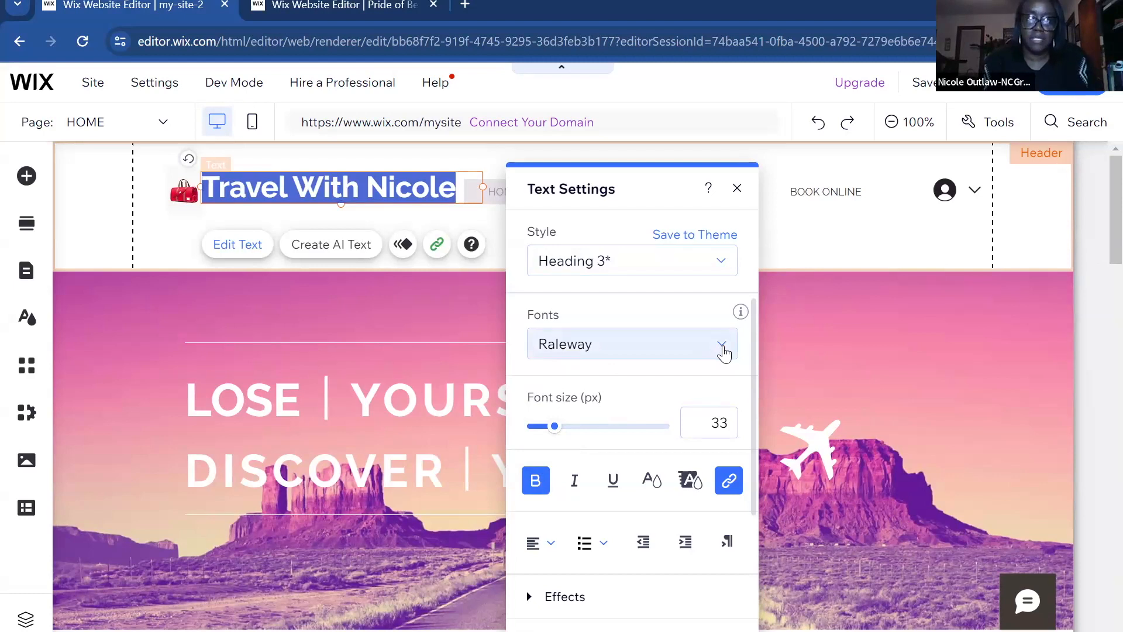
click(724, 353)
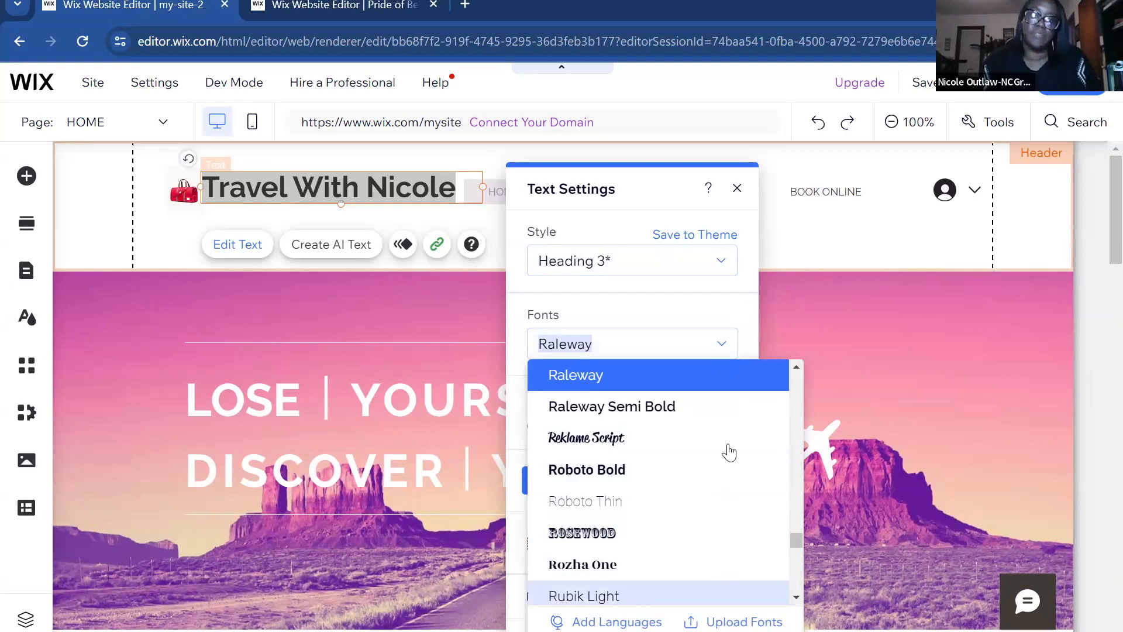
click(743, 319)
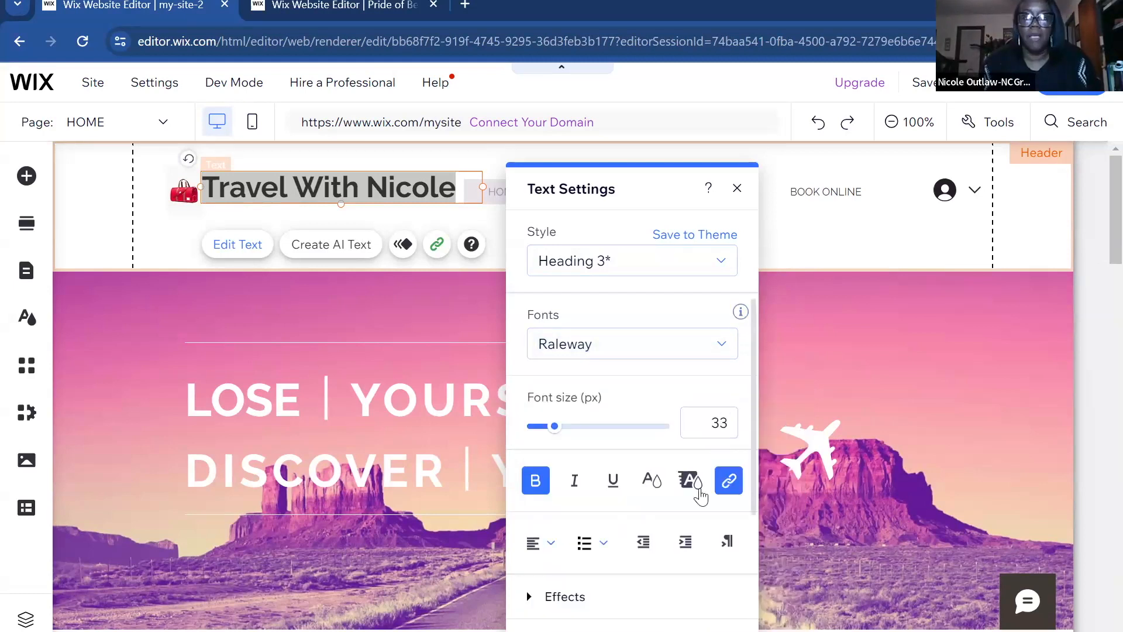
Step: Add a custom blue, #222CE6, and apply it as the header title's text color
click(657, 481)
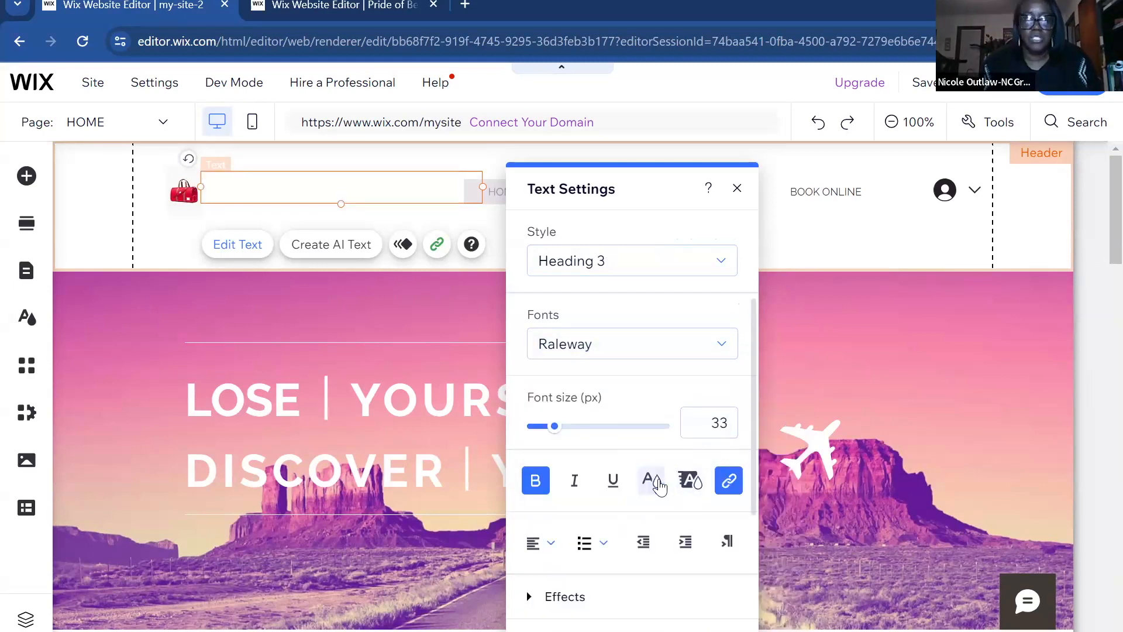
click(659, 485)
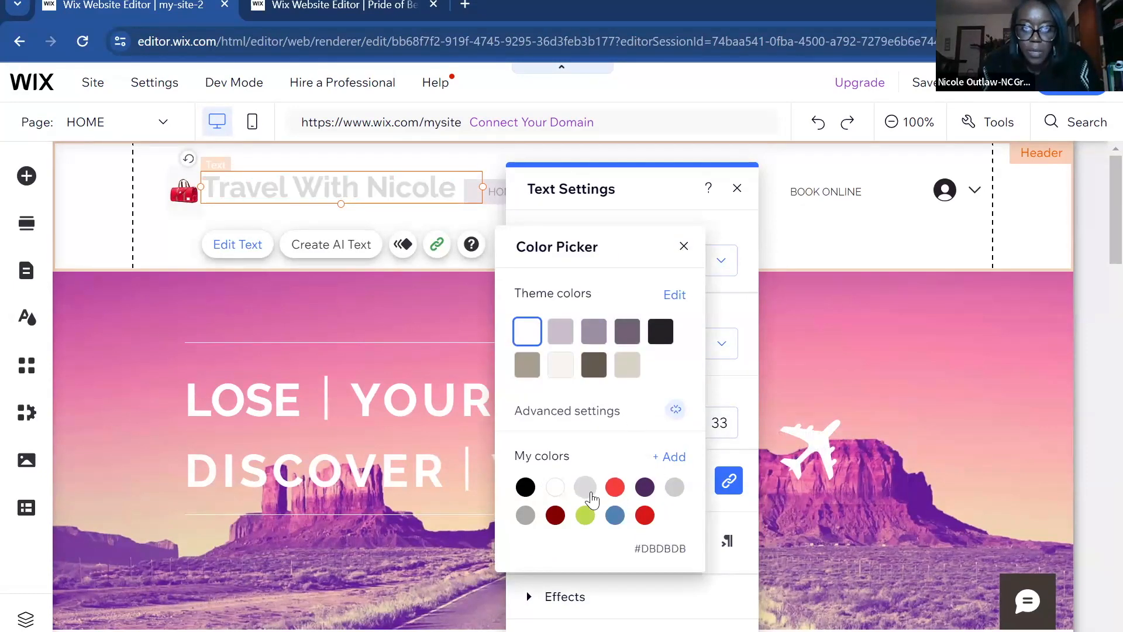
click(615, 515)
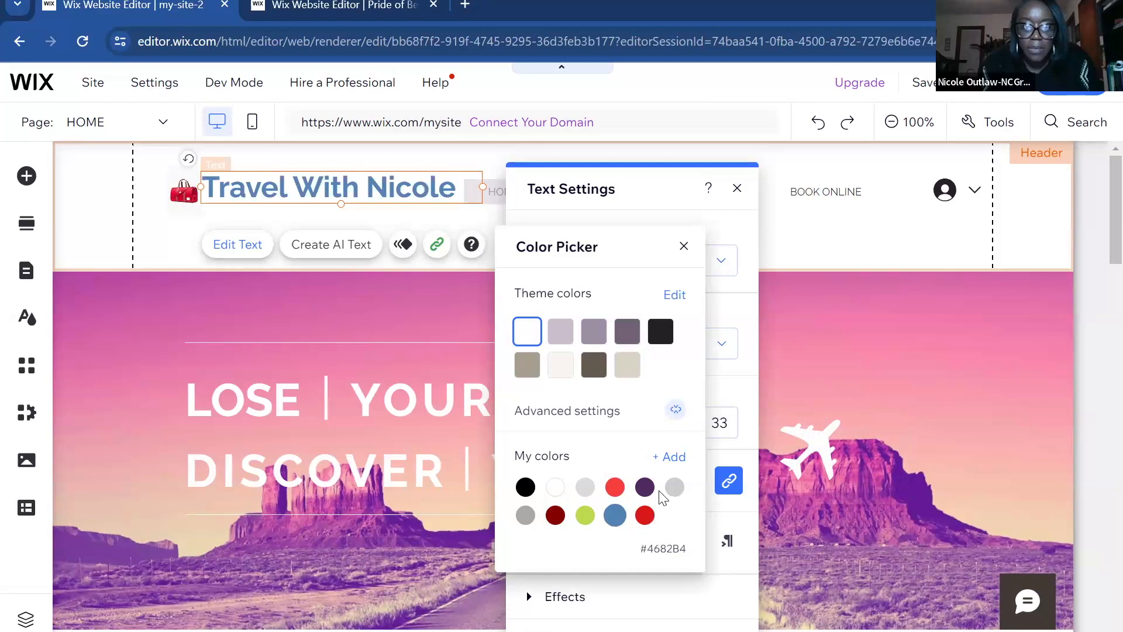
click(672, 455)
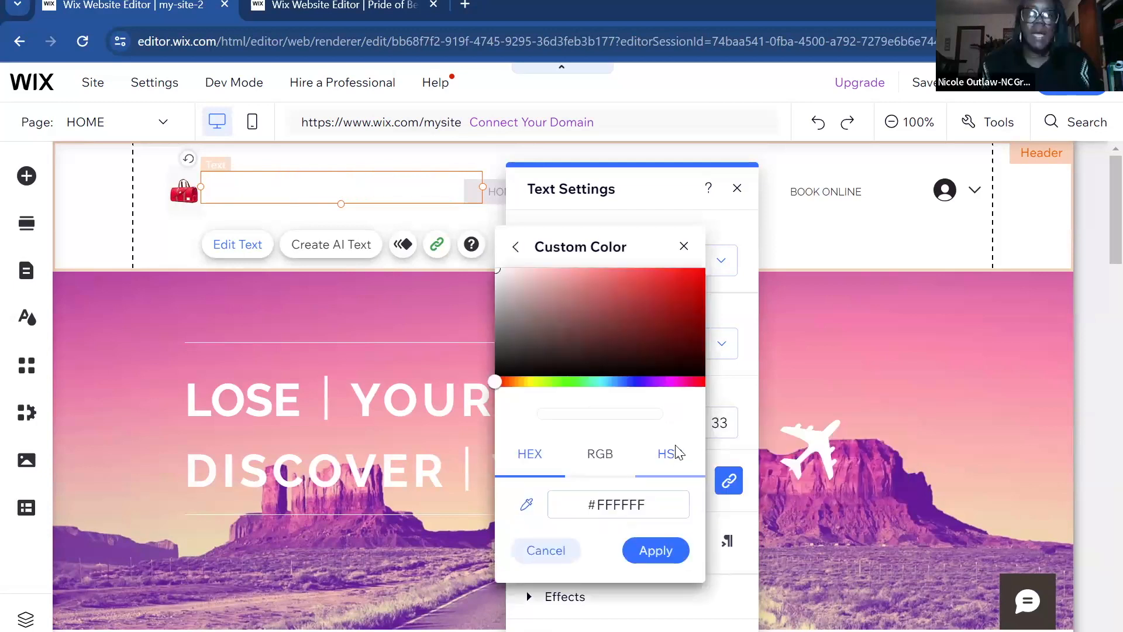
click(627, 383)
drag(629, 384, 634, 383)
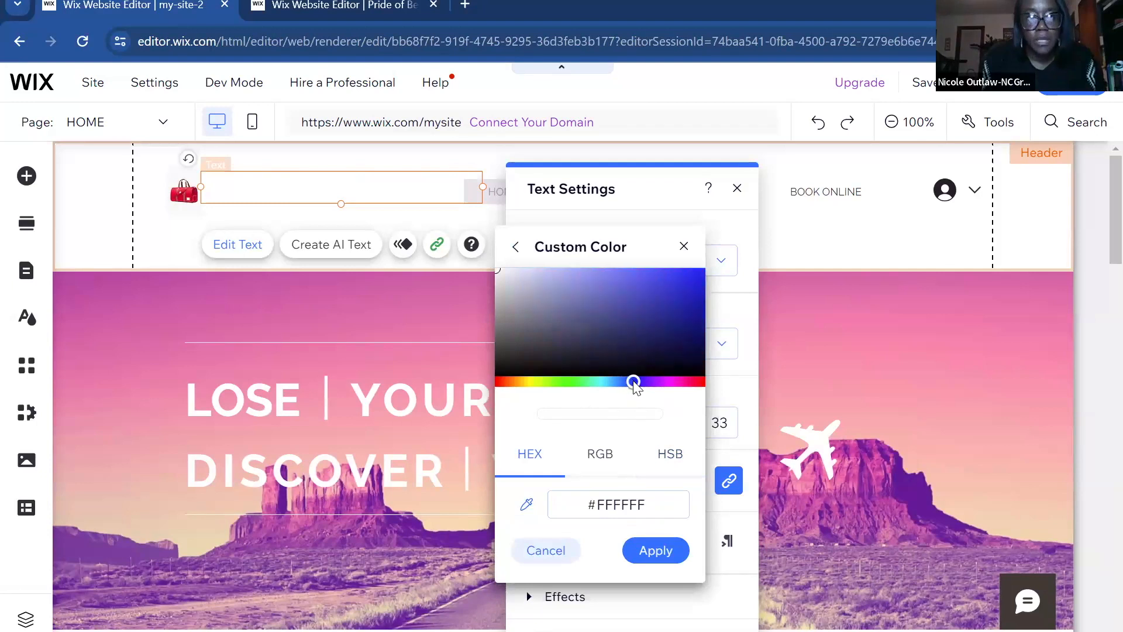
click(675, 280)
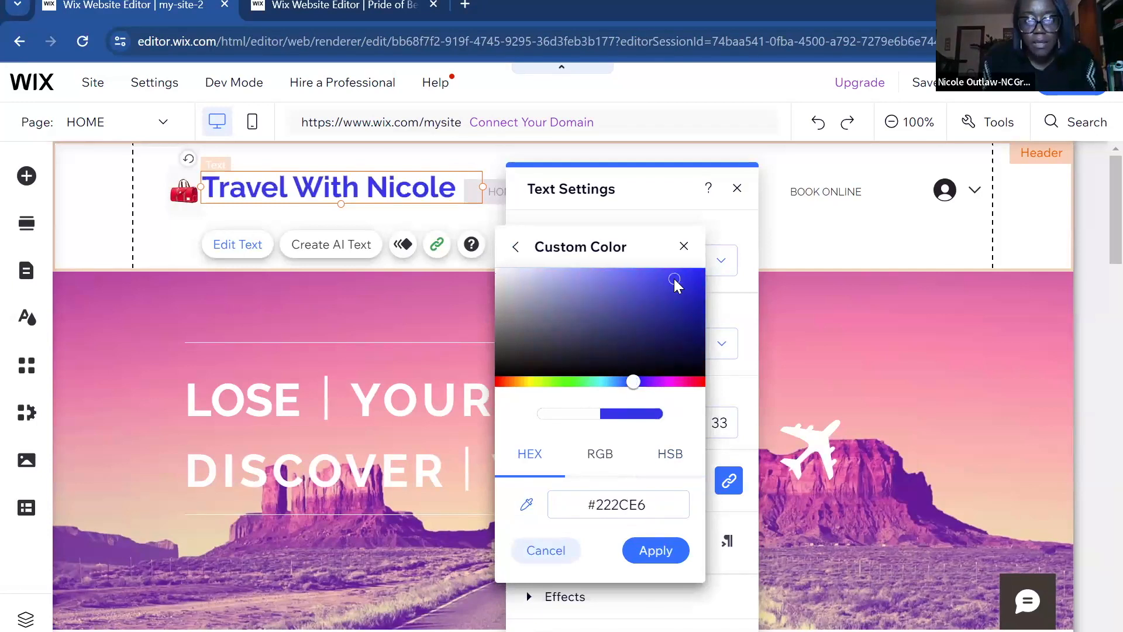
click(653, 548)
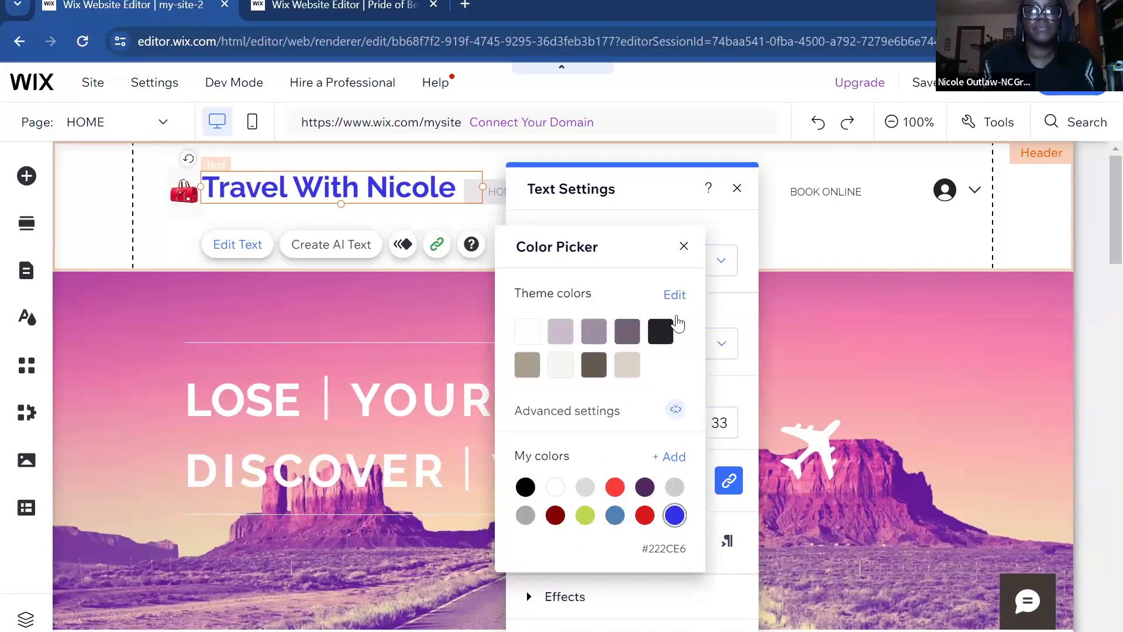
click(684, 248)
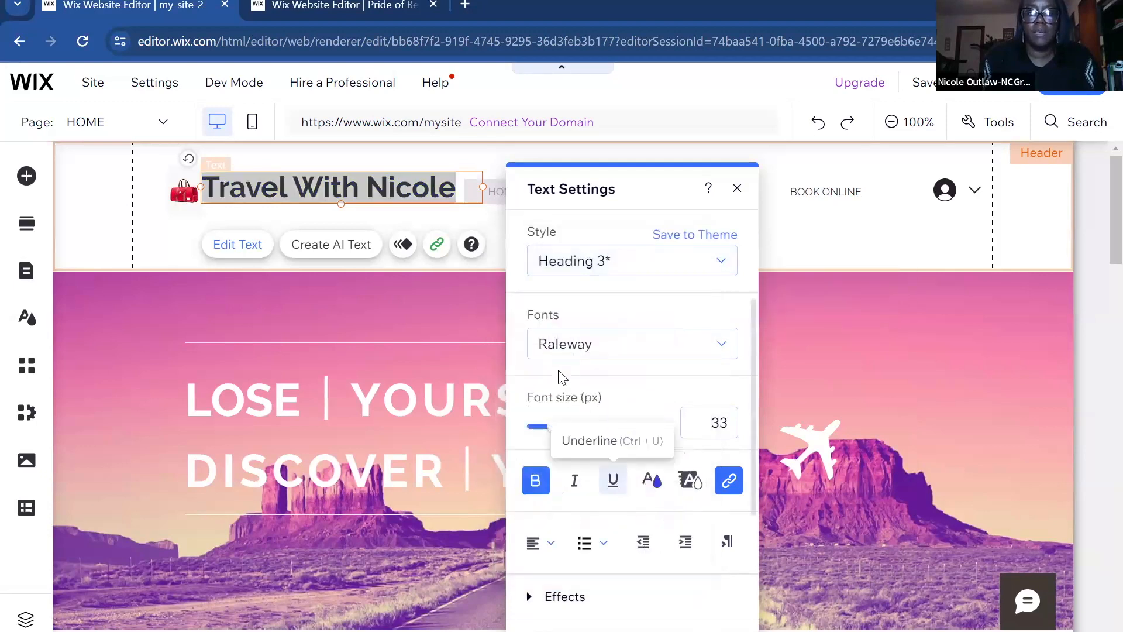
Step: Apply text effect G, a soft shadow, to the header title and finish editing the text
scroll(637, 439, down, 2)
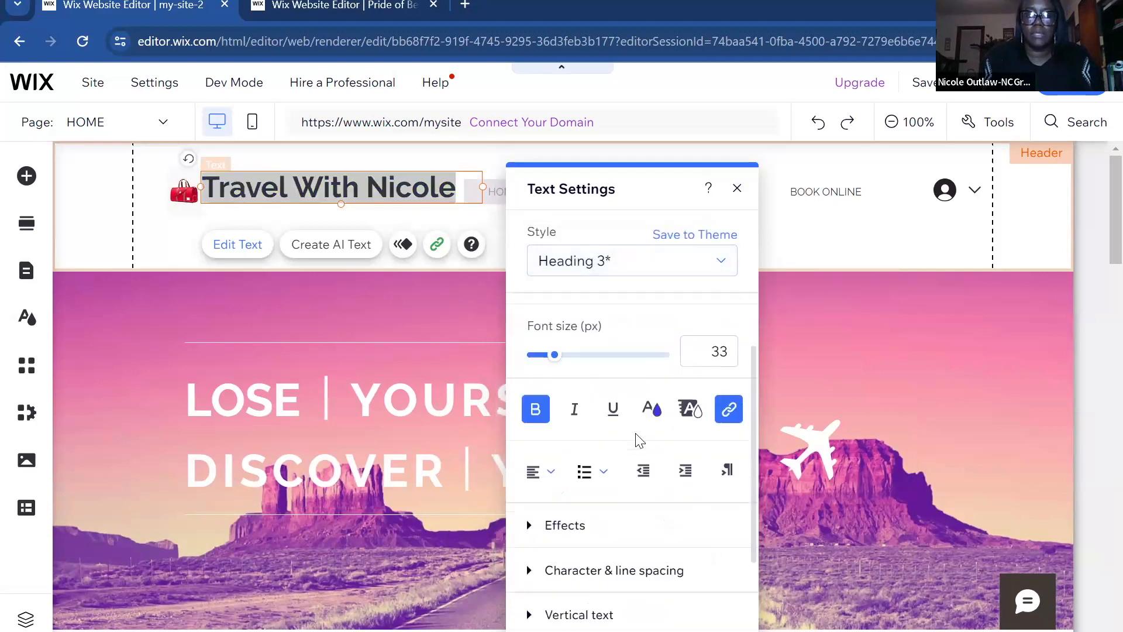
click(528, 509)
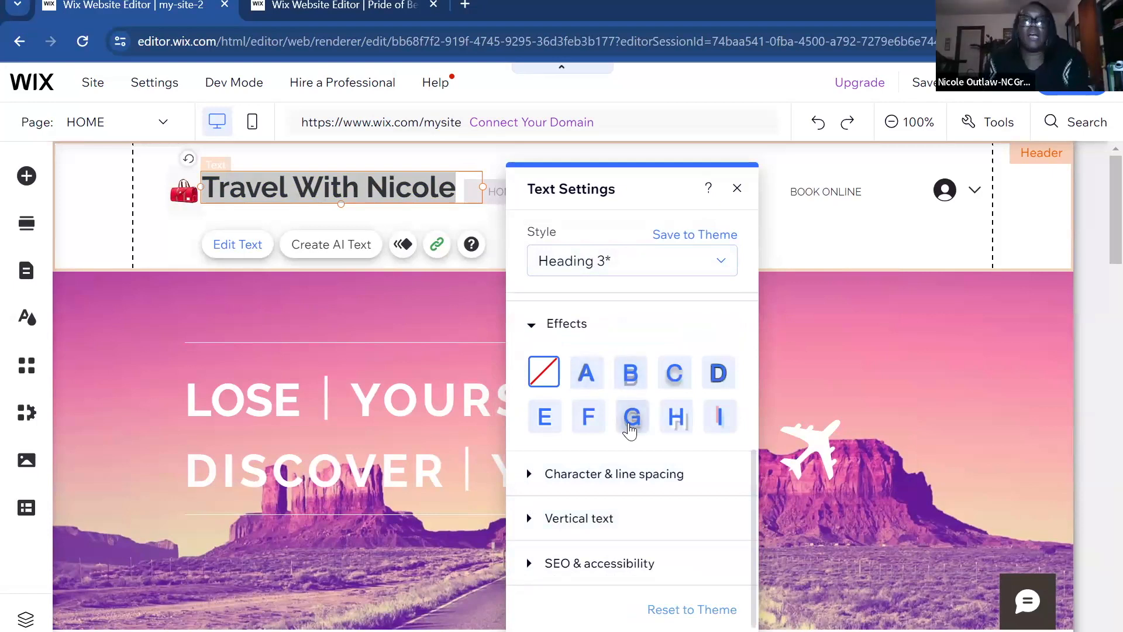
click(631, 424)
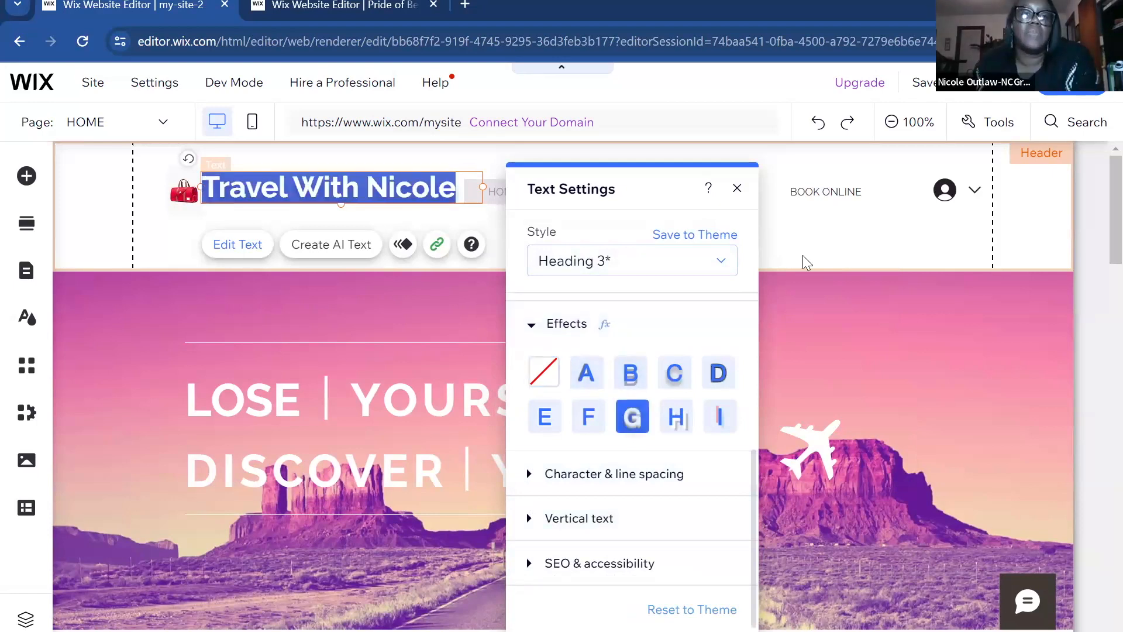
click(441, 267)
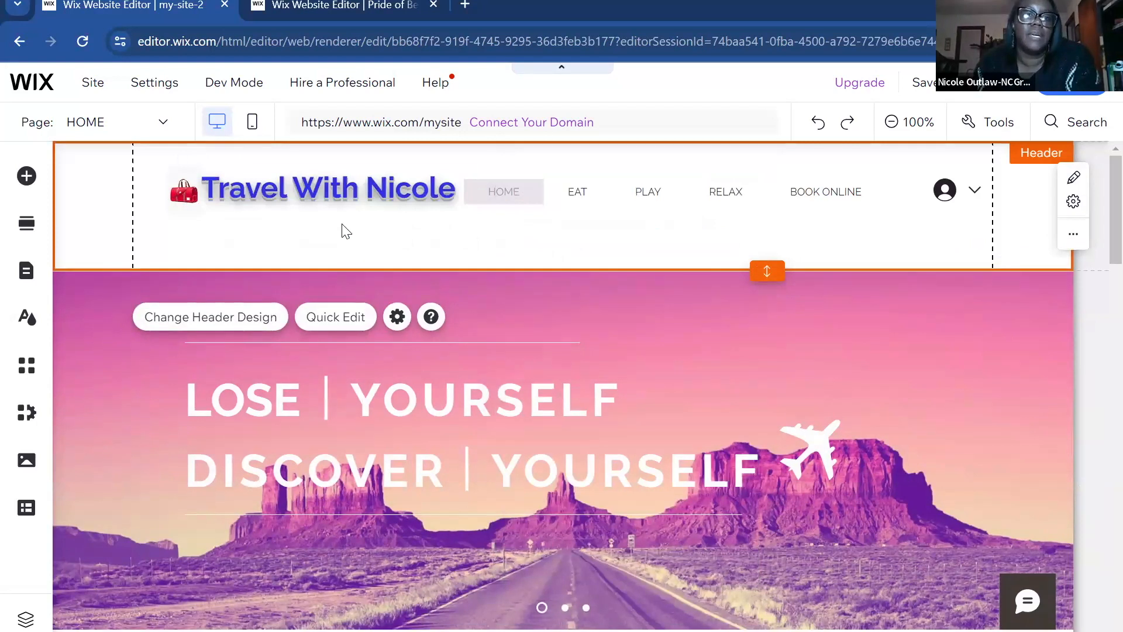
Step: Nudge the header title slightly down and apply the Glide in animation to it, keeping the default animation settings
drag(347, 199, 352, 205)
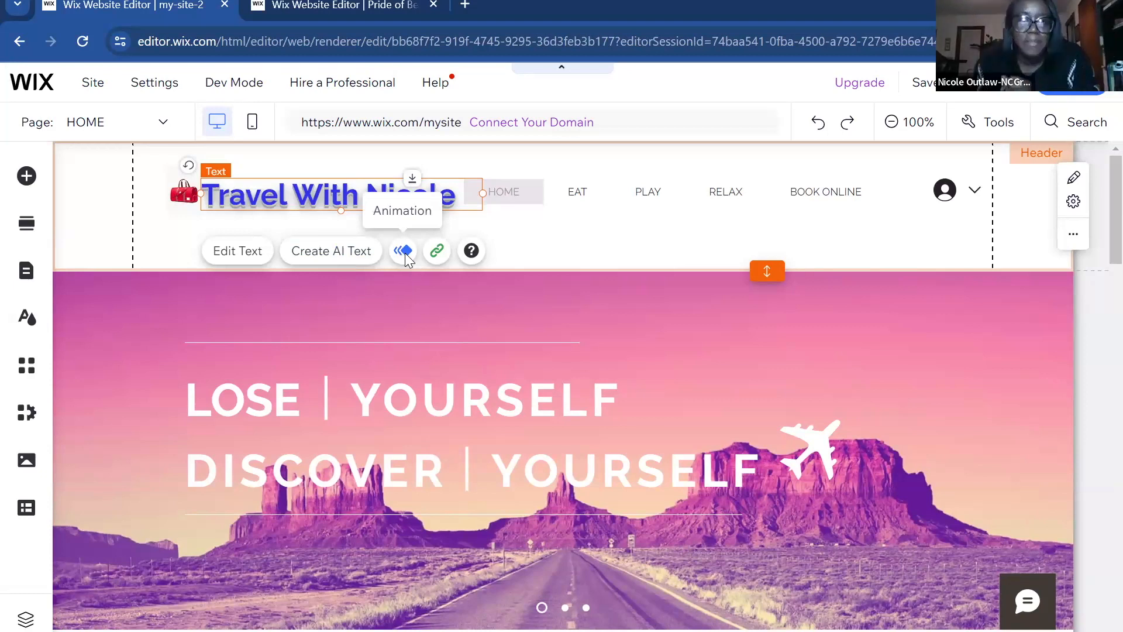
click(404, 253)
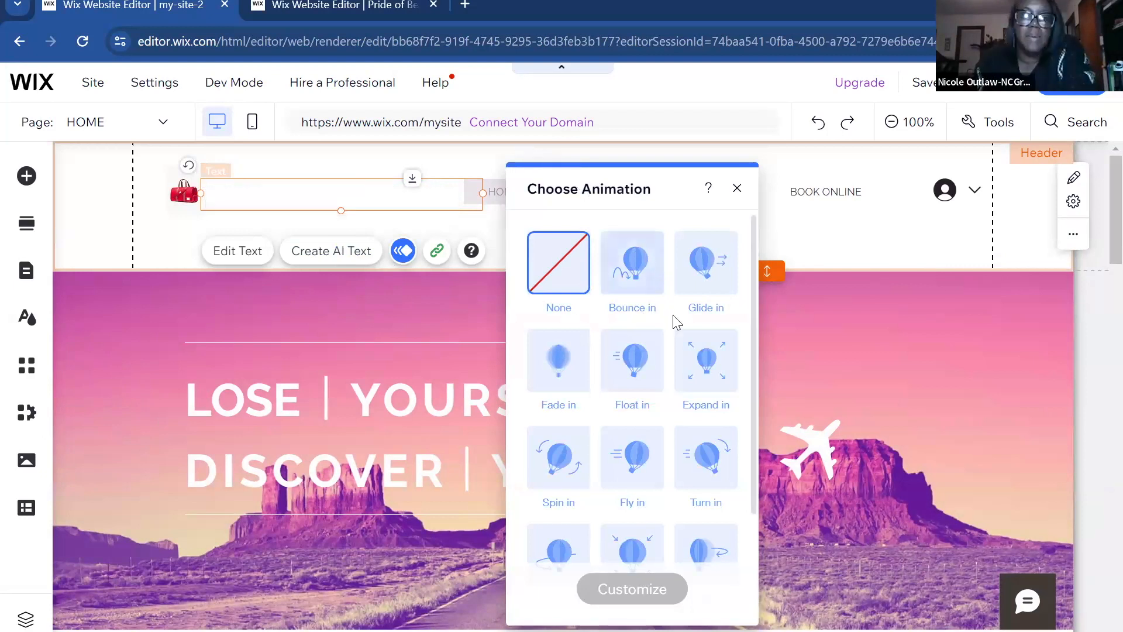
drag(755, 260, 754, 272)
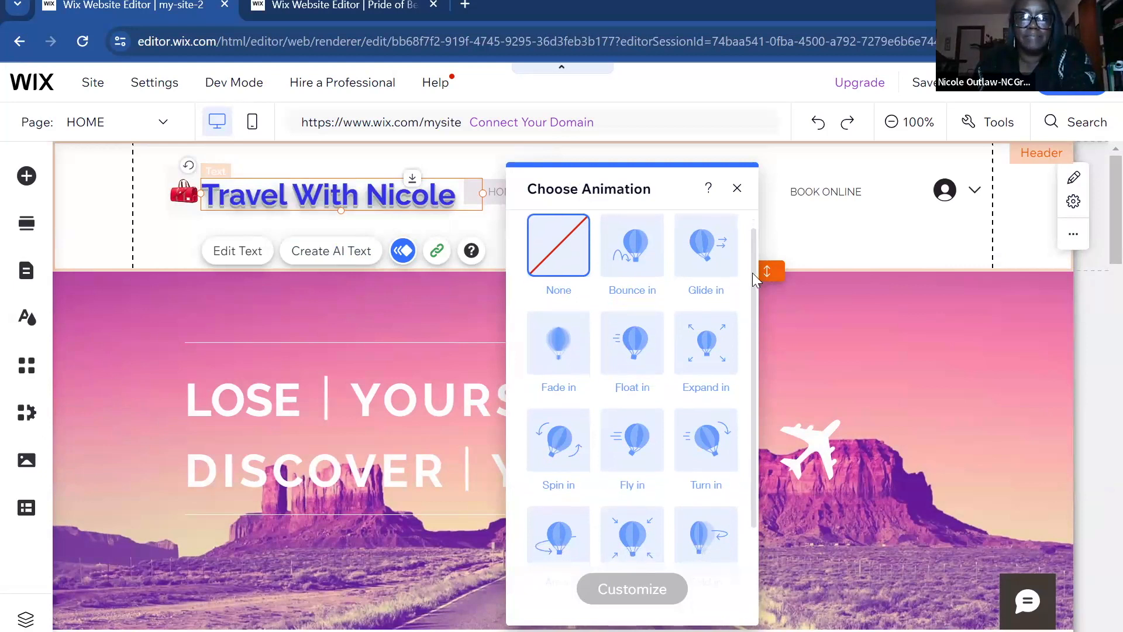
click(717, 255)
click(617, 584)
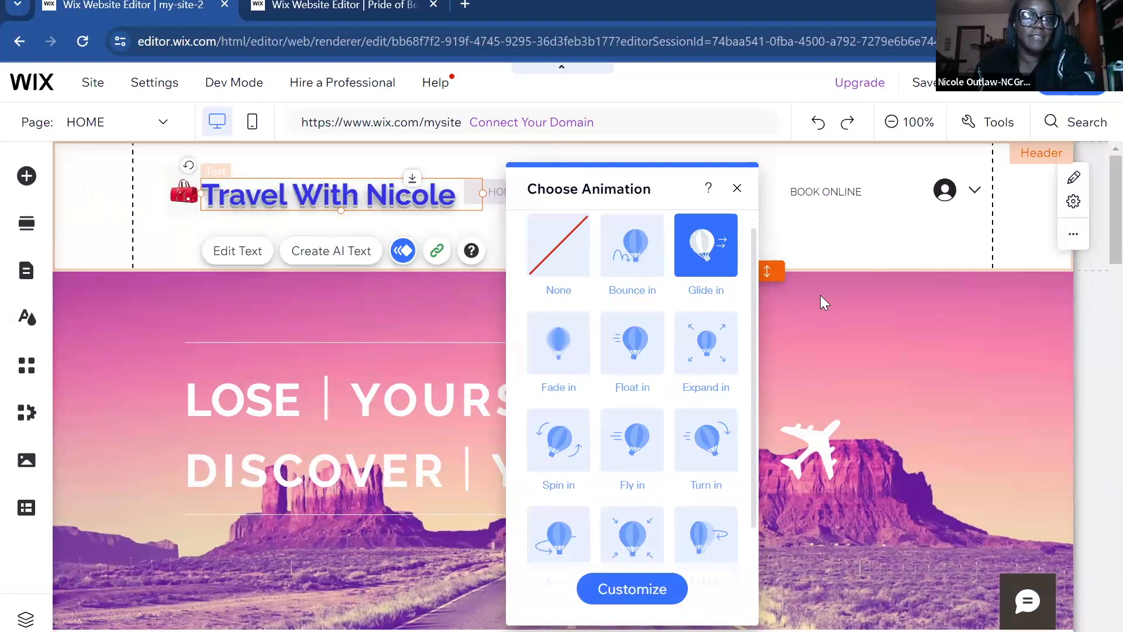
scroll(692, 403, down, 1)
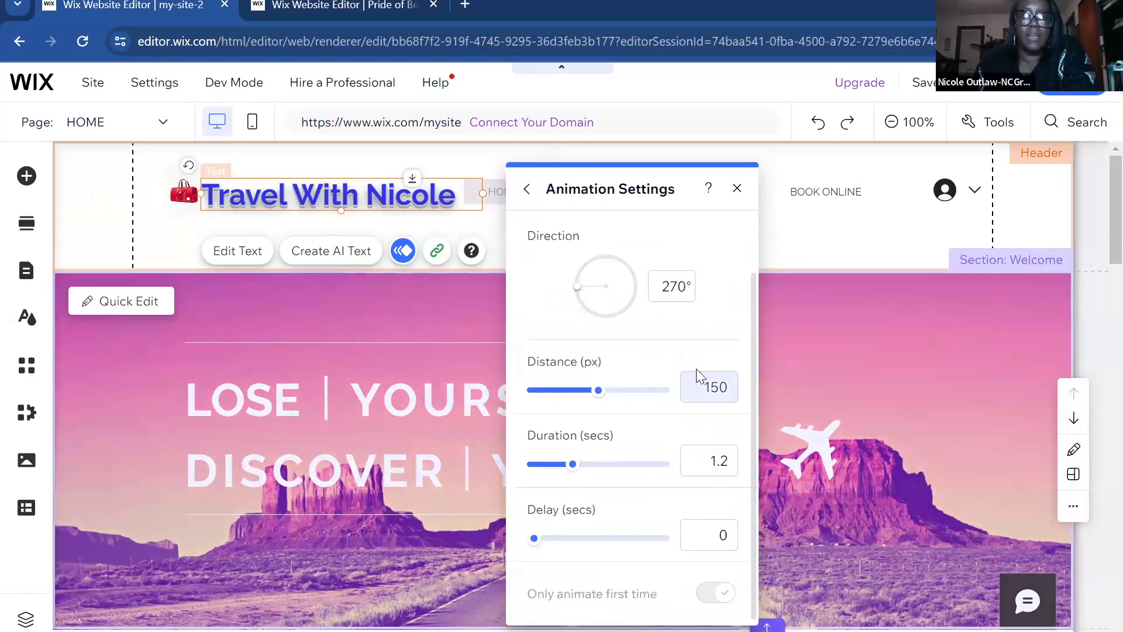
click(737, 189)
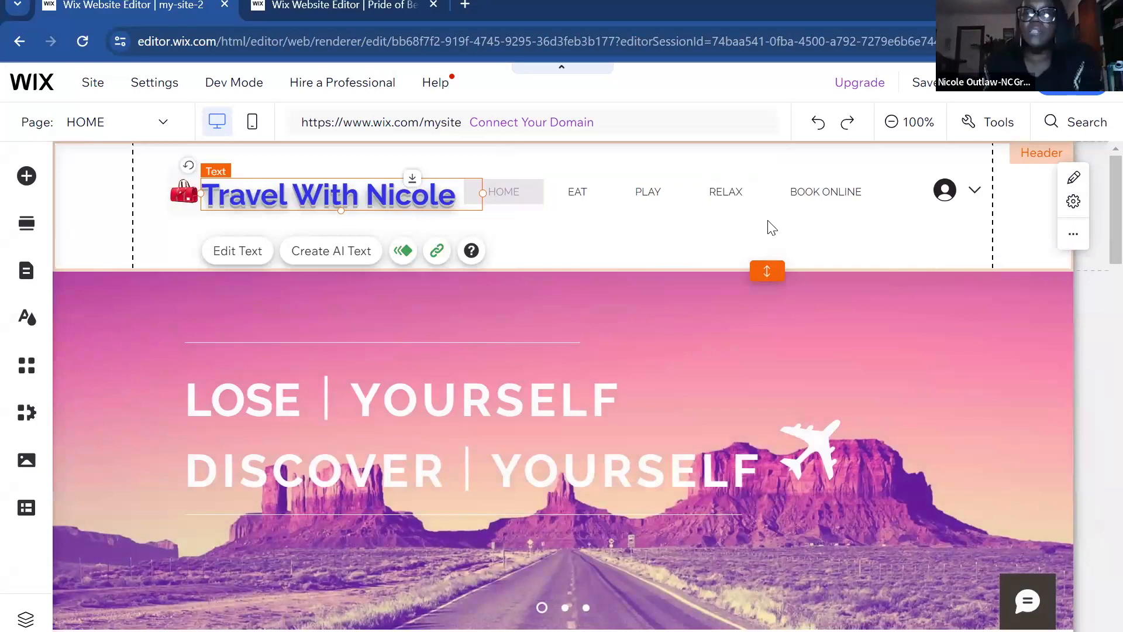
Step: Preview and publish the site, check its mobile preview, and return to the mobile editor
mouse_move(978, 92)
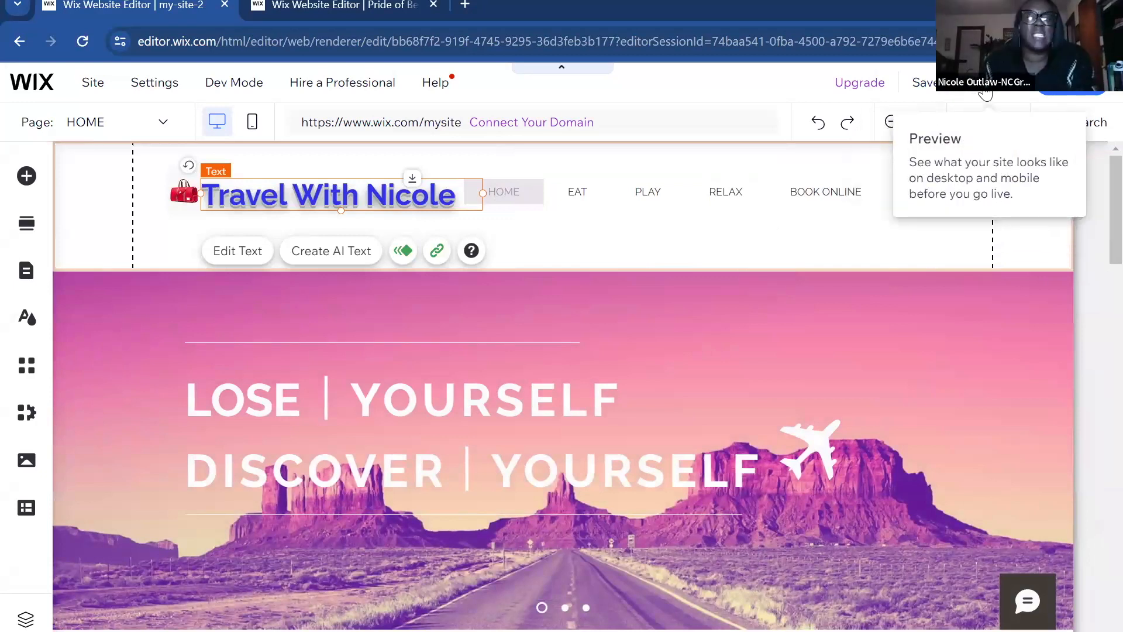
click(985, 93)
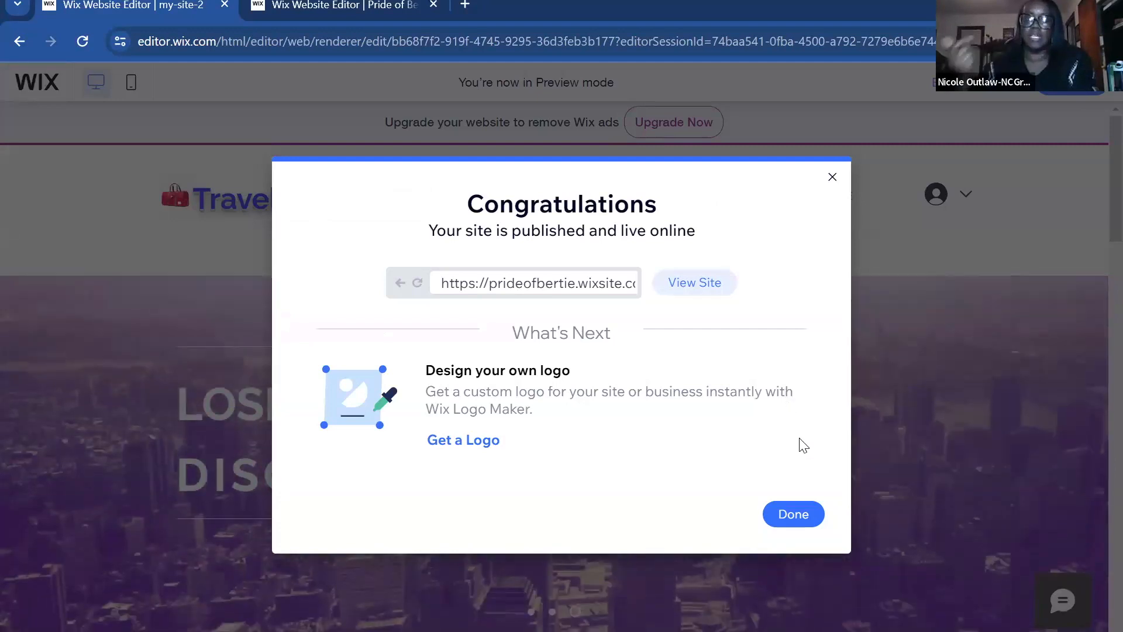
click(788, 519)
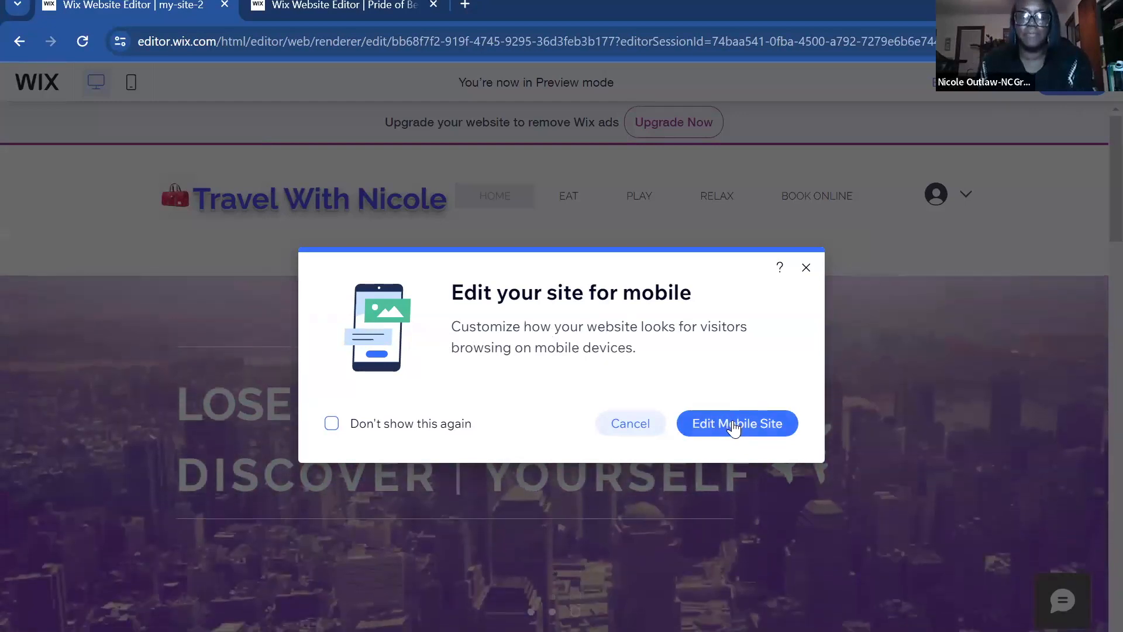
click(732, 421)
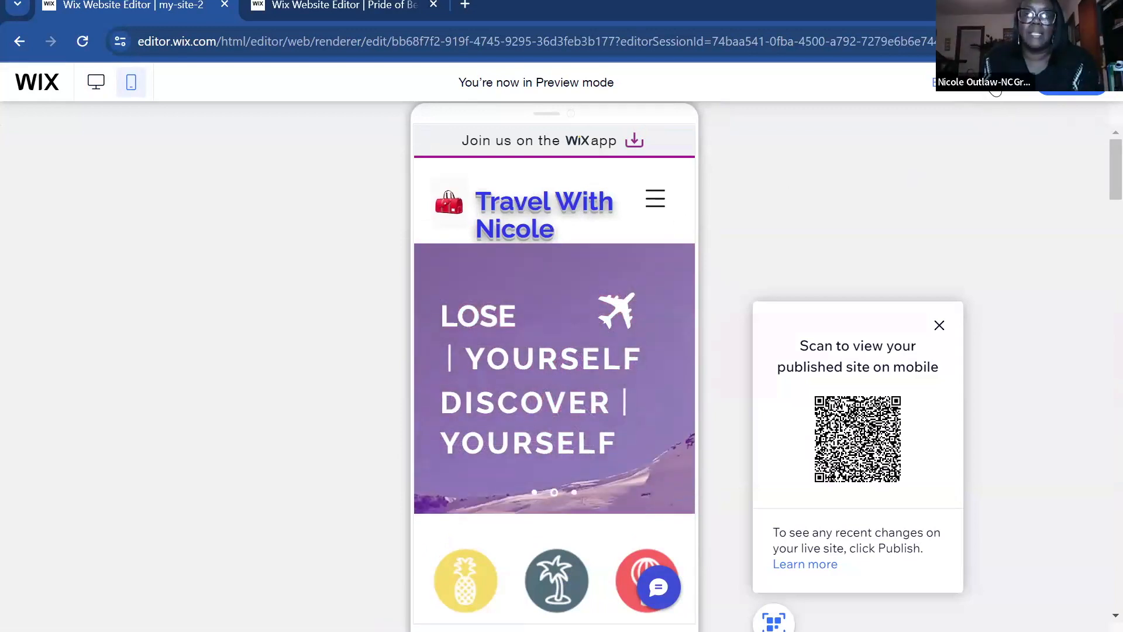
click(965, 105)
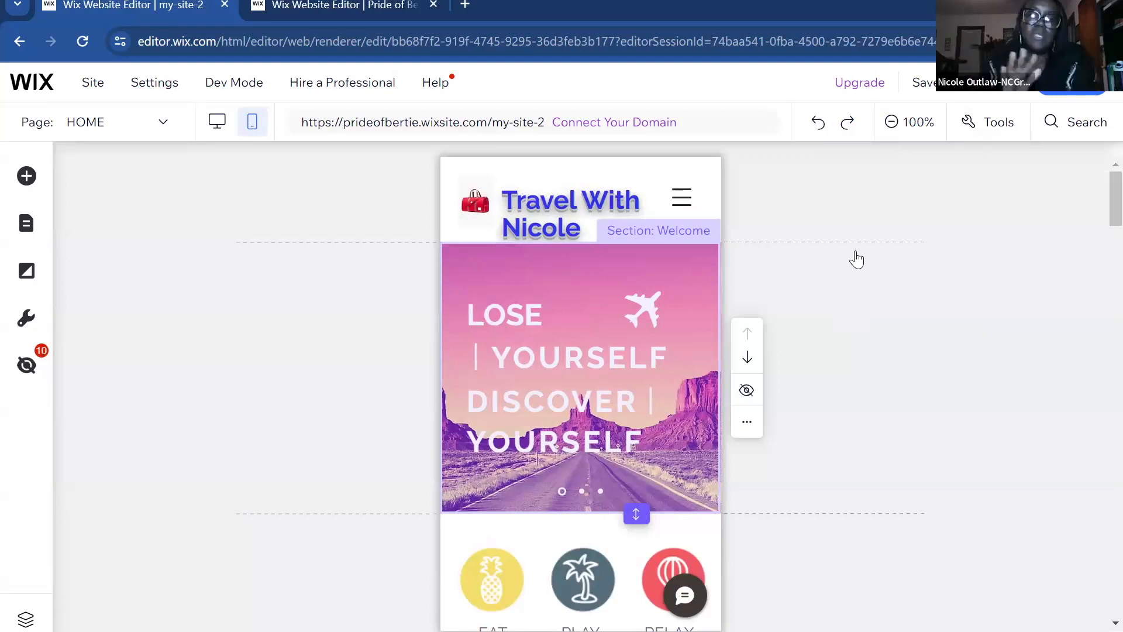
Step: Widen the header title's text box in the mobile layout so the title fits on one line
click(568, 227)
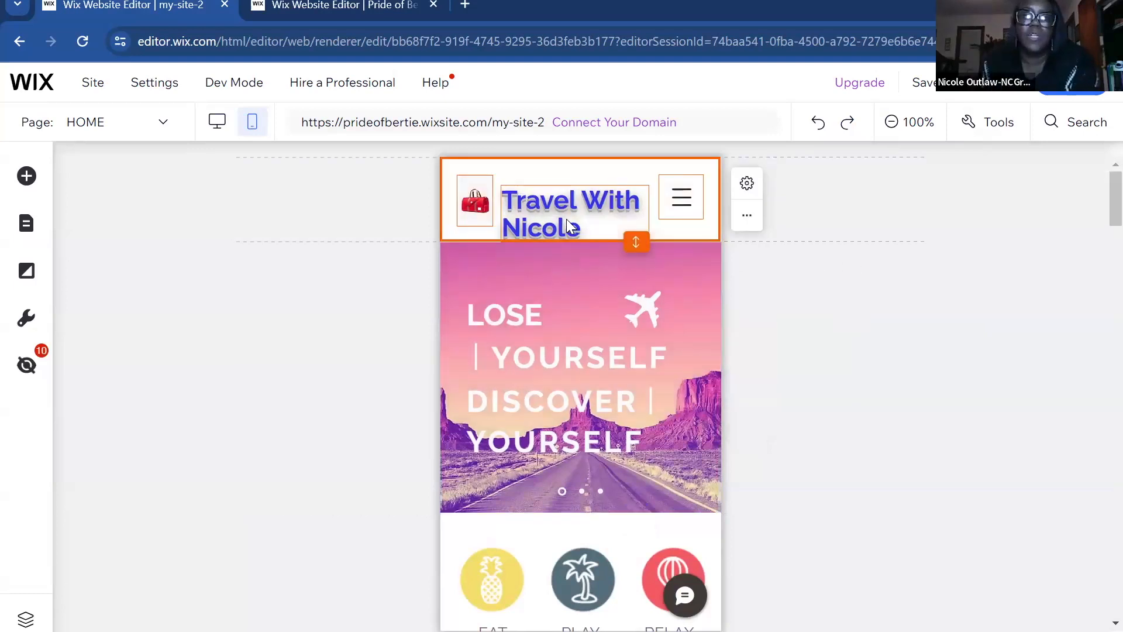
click(646, 214)
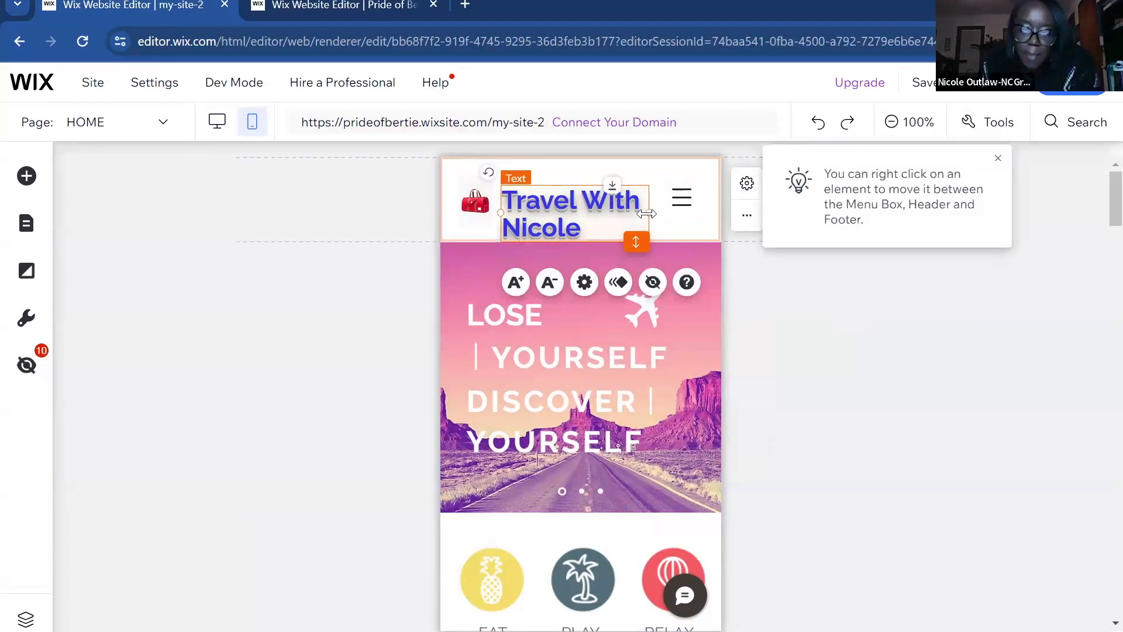
drag(645, 214, 725, 200)
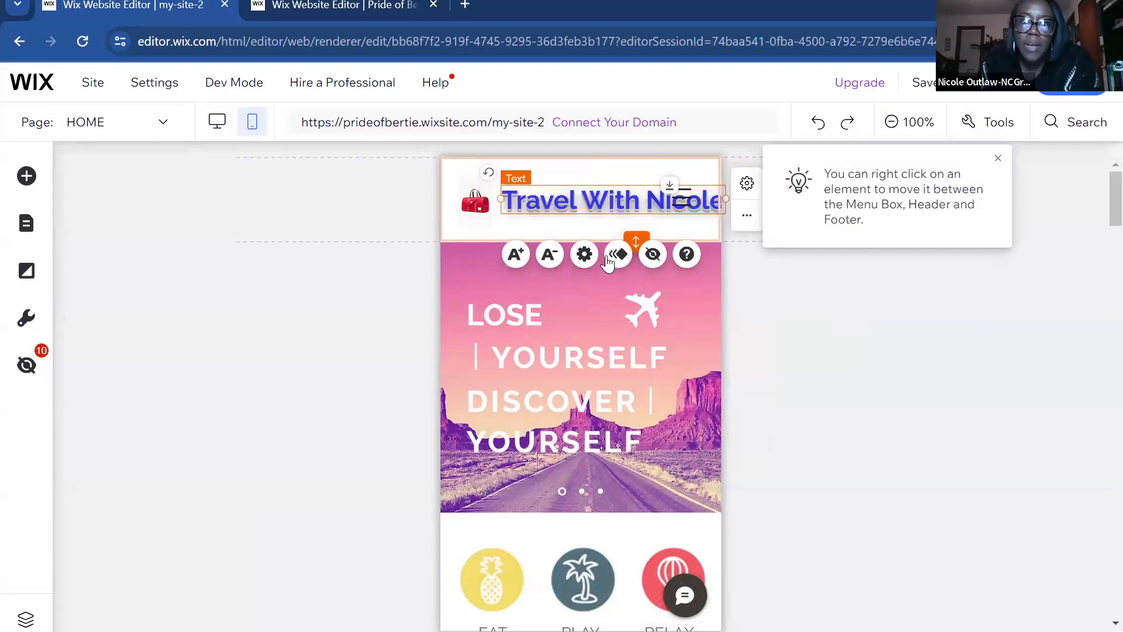
Step: Reduce the mobile header title's font size until it clears the menu icon, and move the title closer to the bag logo
click(549, 255)
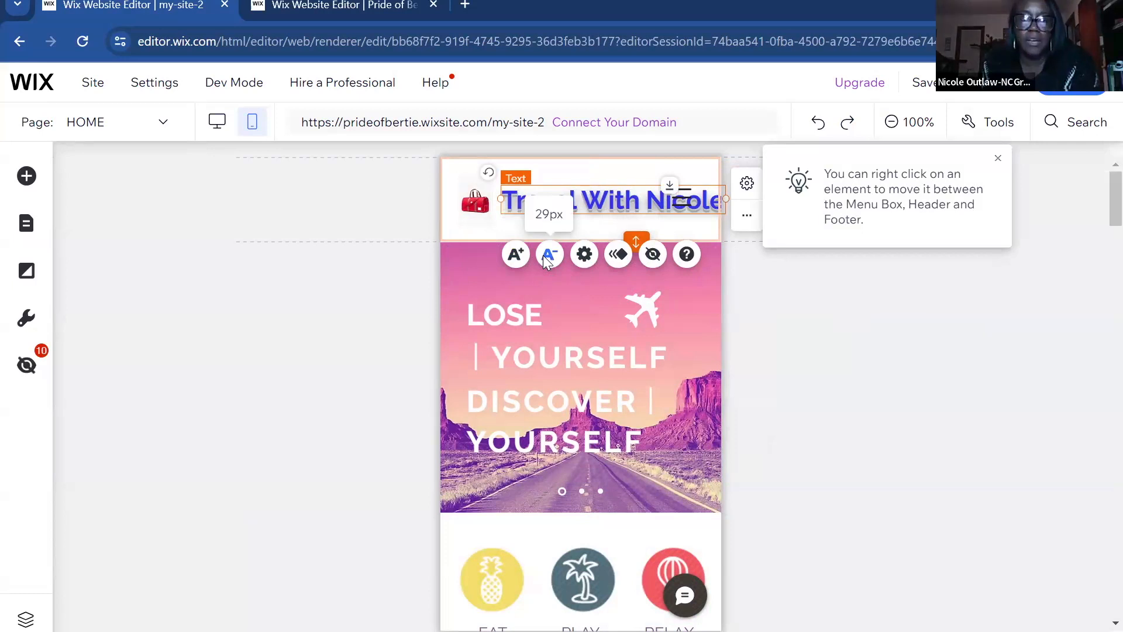
click(544, 257)
click(544, 258)
click(544, 258)
click(544, 257)
click(544, 257)
click(544, 258)
click(546, 257)
click(547, 258)
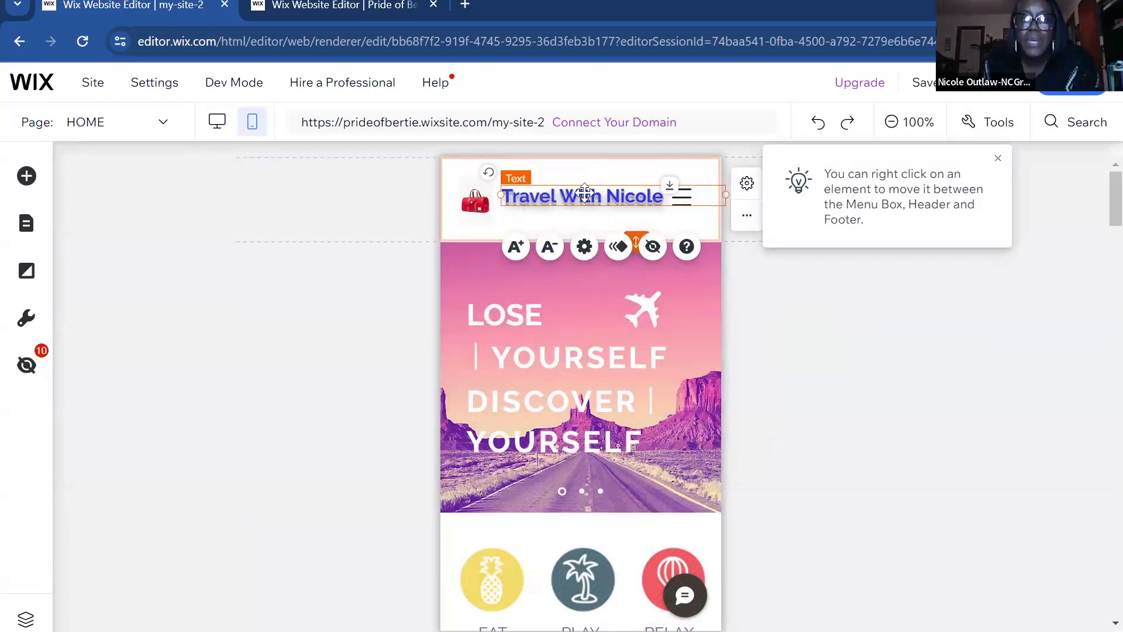
drag(587, 199, 930, 346)
click(930, 352)
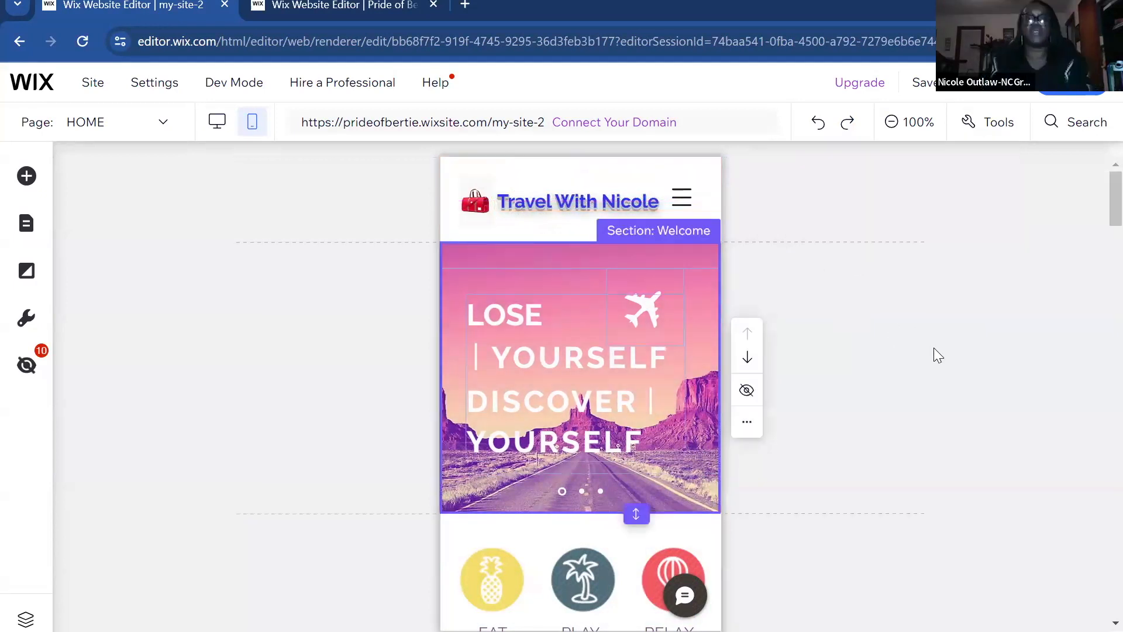
Step: Save the site under the free Wix.com domain with the address ending my-site-2, and dismiss the save confirmation
click(476, 212)
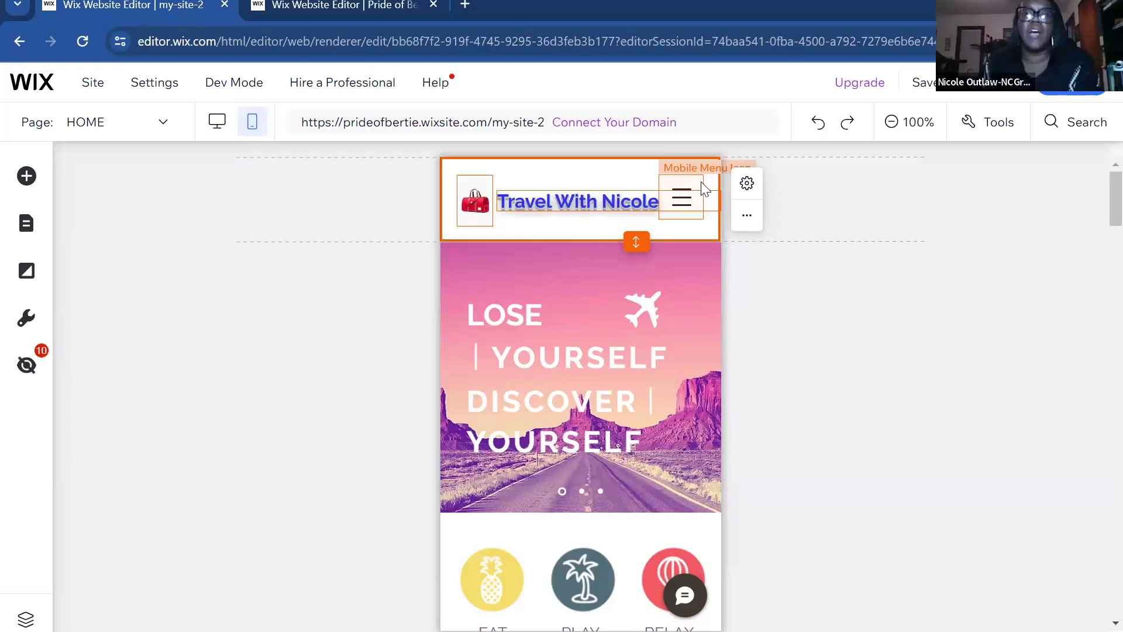
click(921, 83)
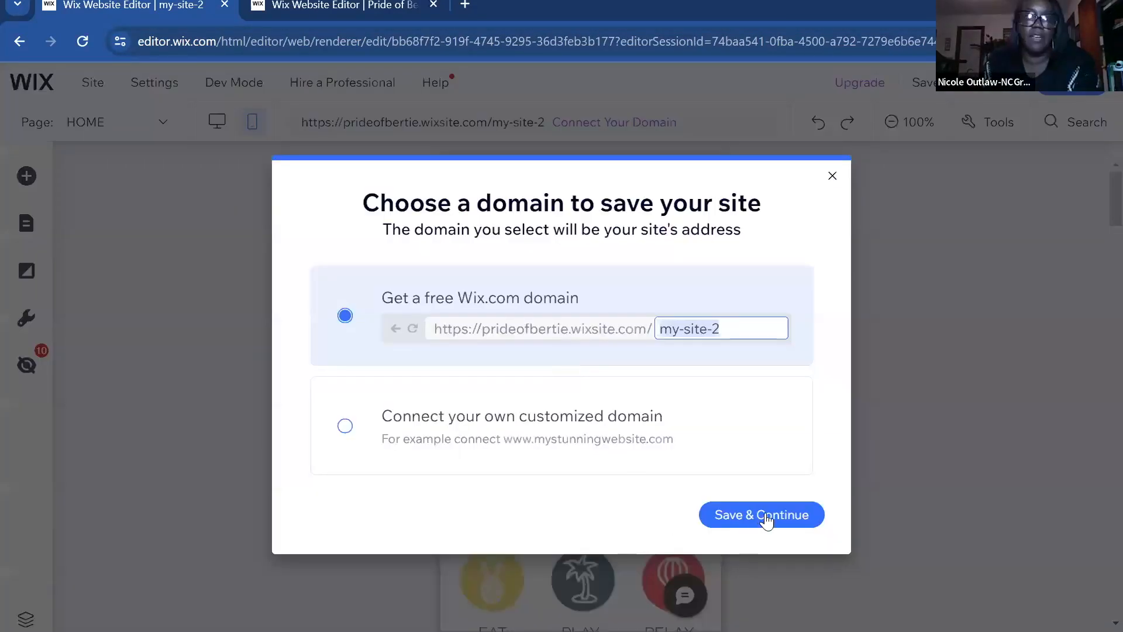
click(773, 515)
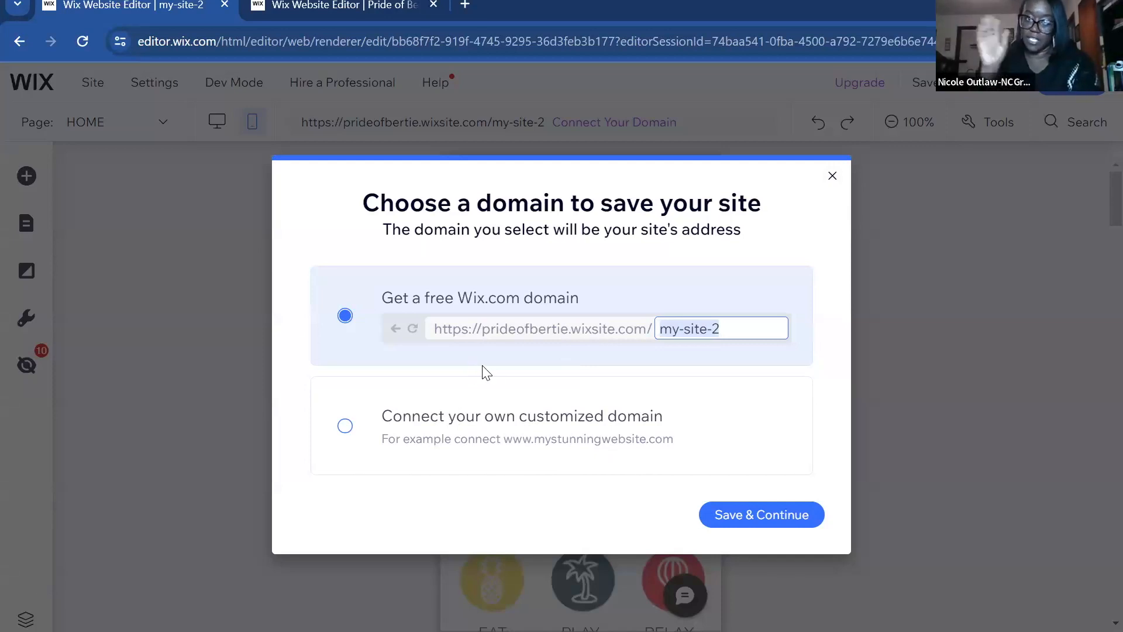
click(772, 518)
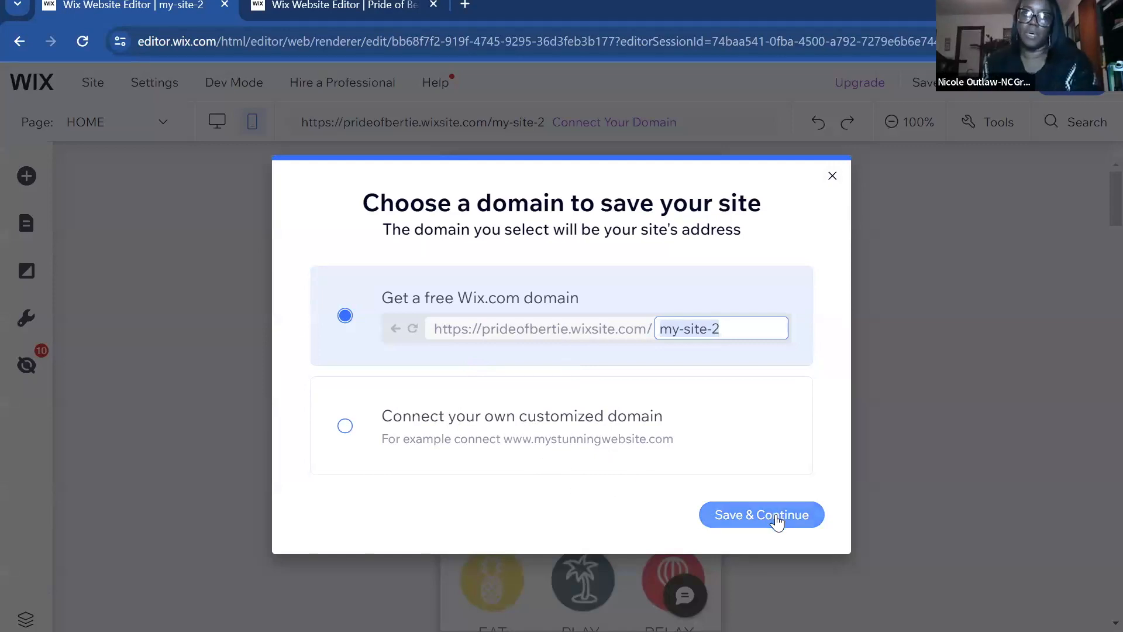
click(775, 520)
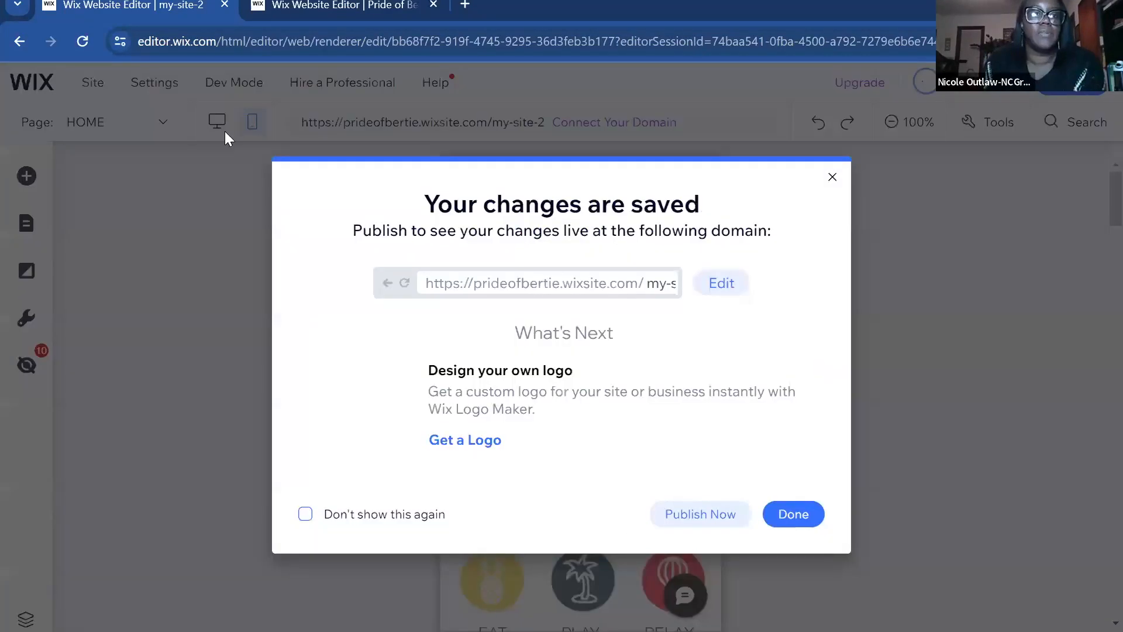
click(792, 506)
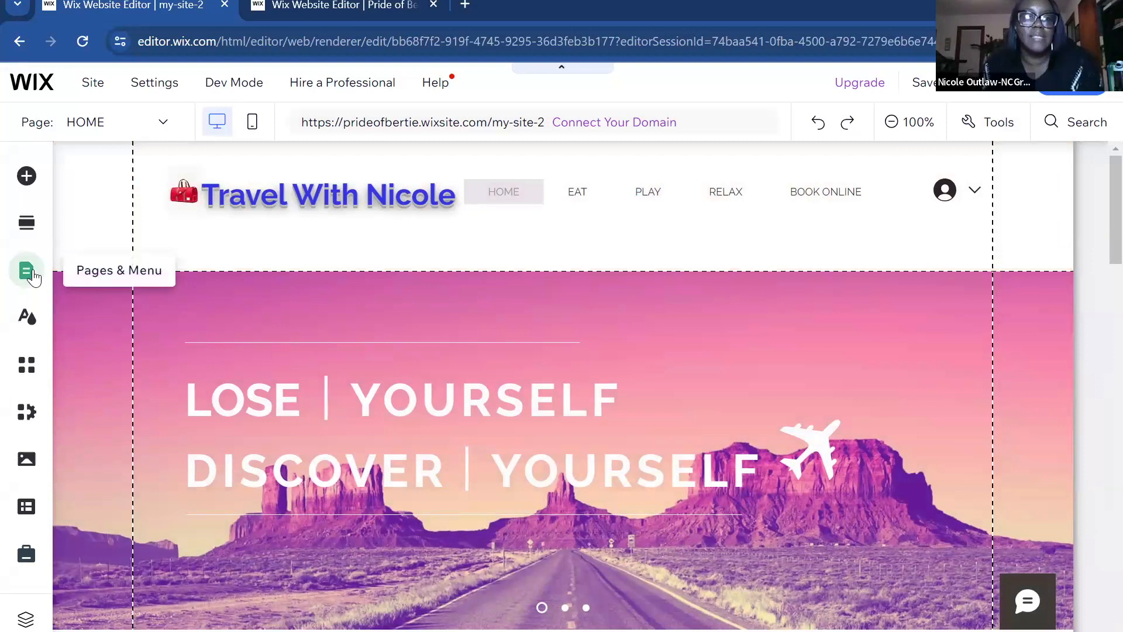
Step: Open the site's page list in the desktop editor and view the ABOUT and EAT pages
click(26, 271)
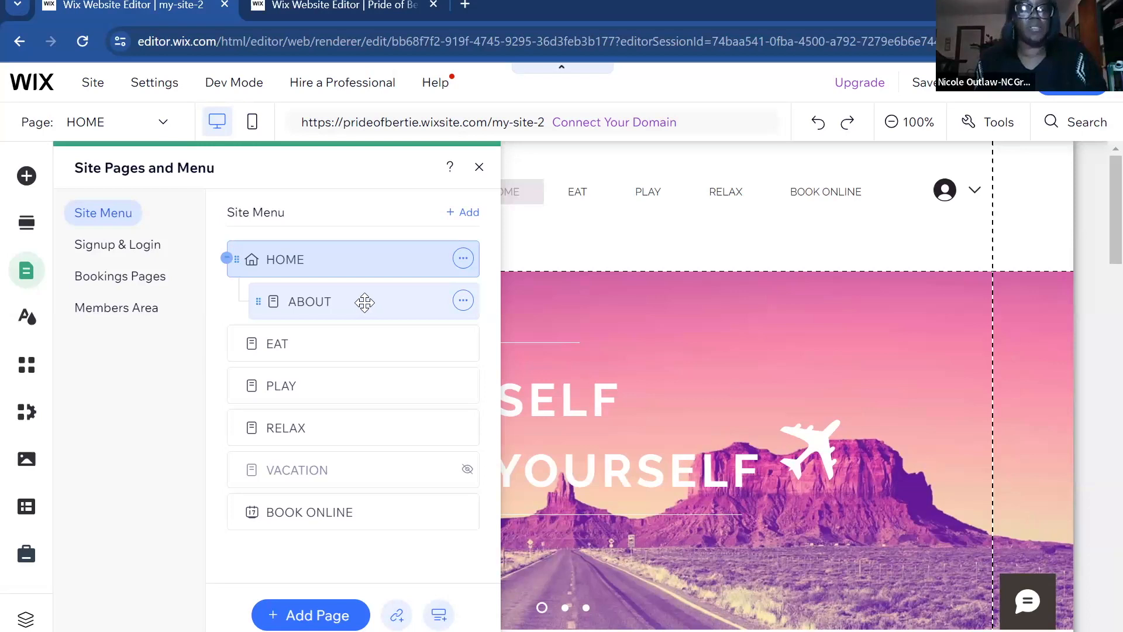
click(465, 302)
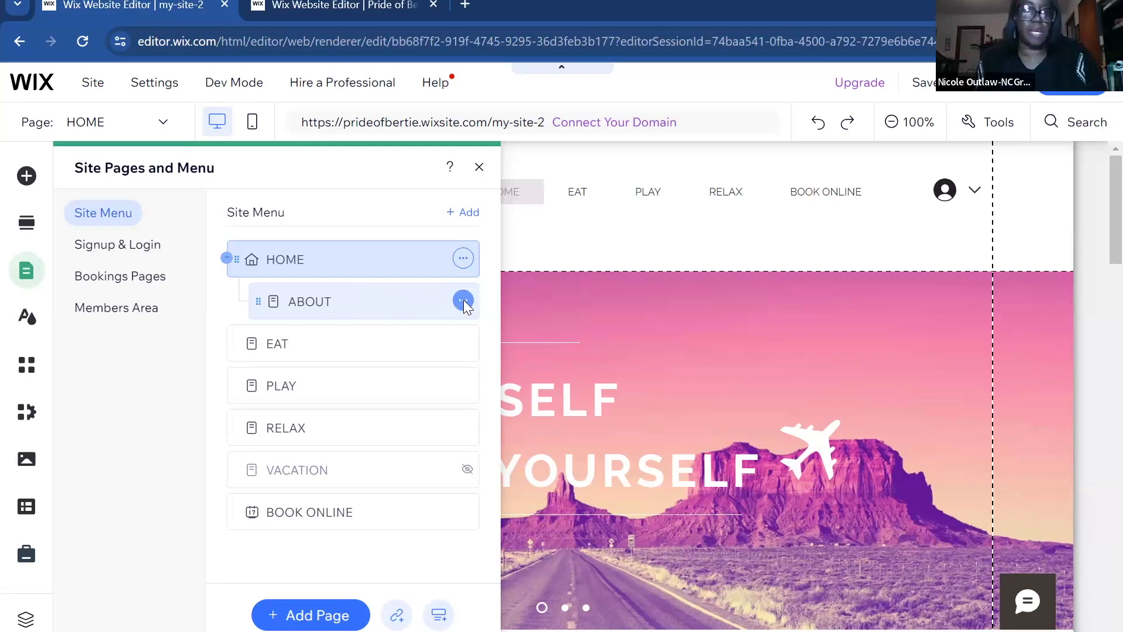
click(465, 302)
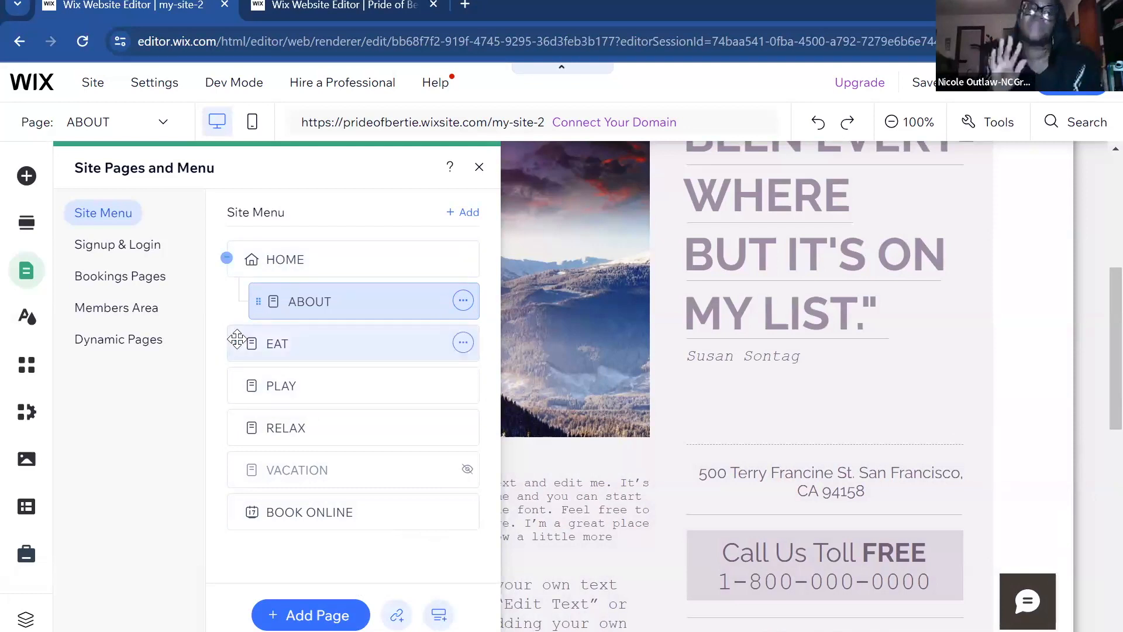
click(421, 343)
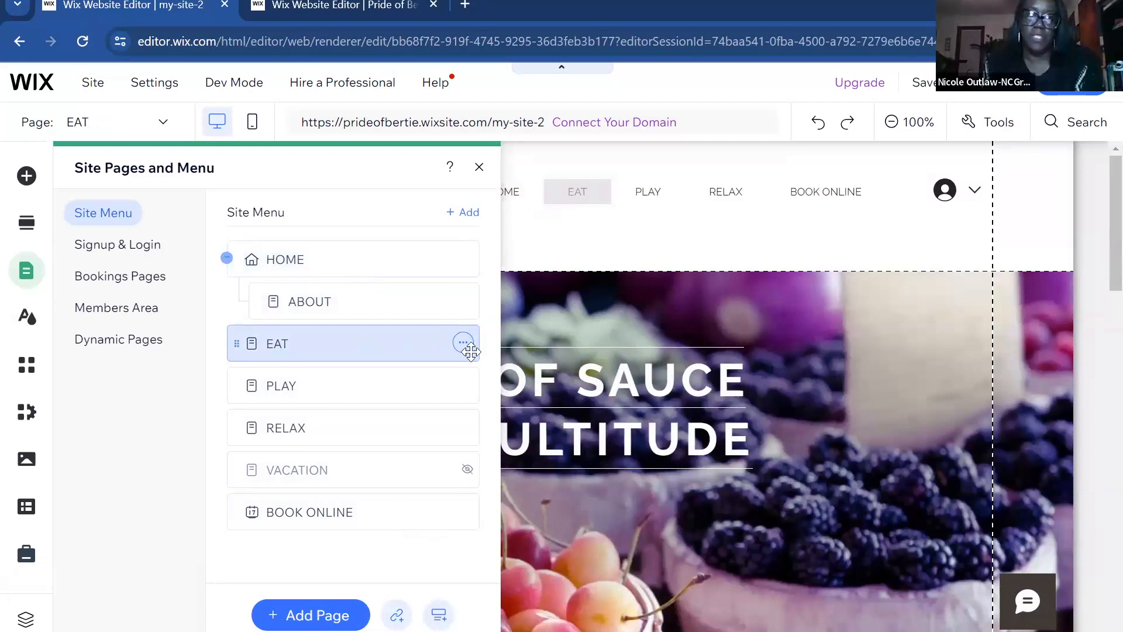
Step: Add a page after EAT from the Team template in the About category, and name it OUR TEAM
click(469, 215)
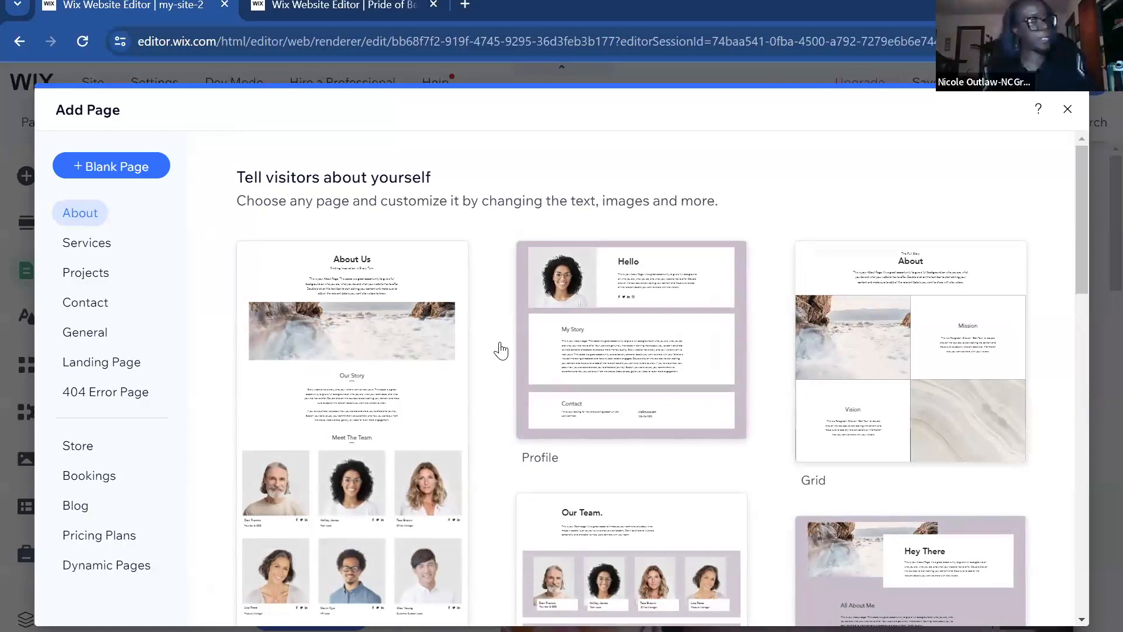
drag(1086, 189, 1083, 243)
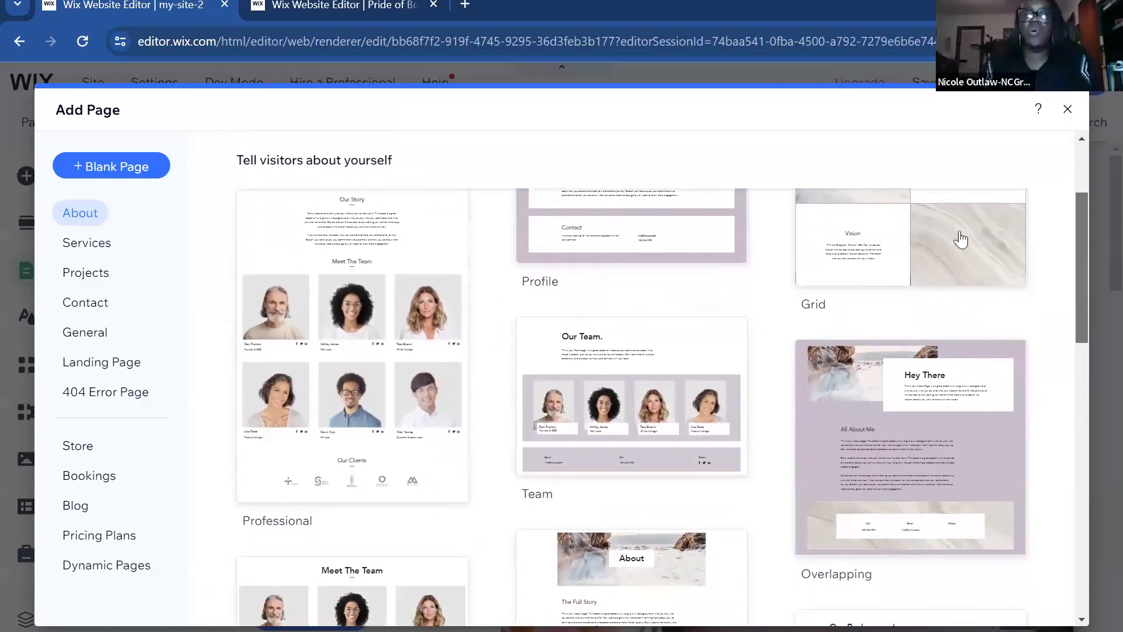
mouse_move(595, 333)
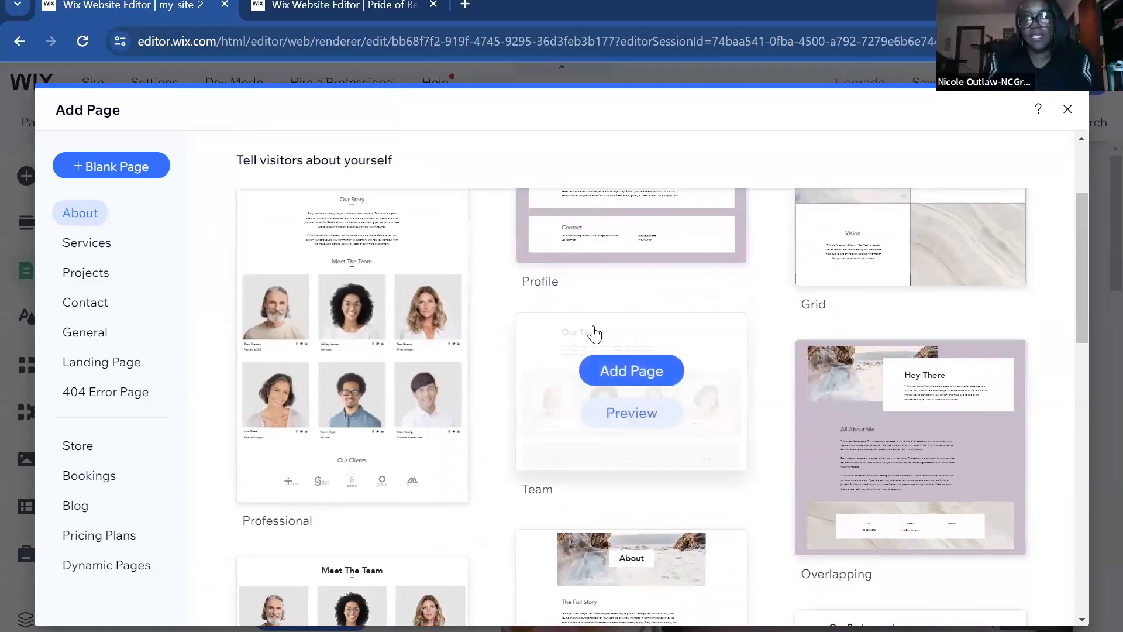
click(636, 370)
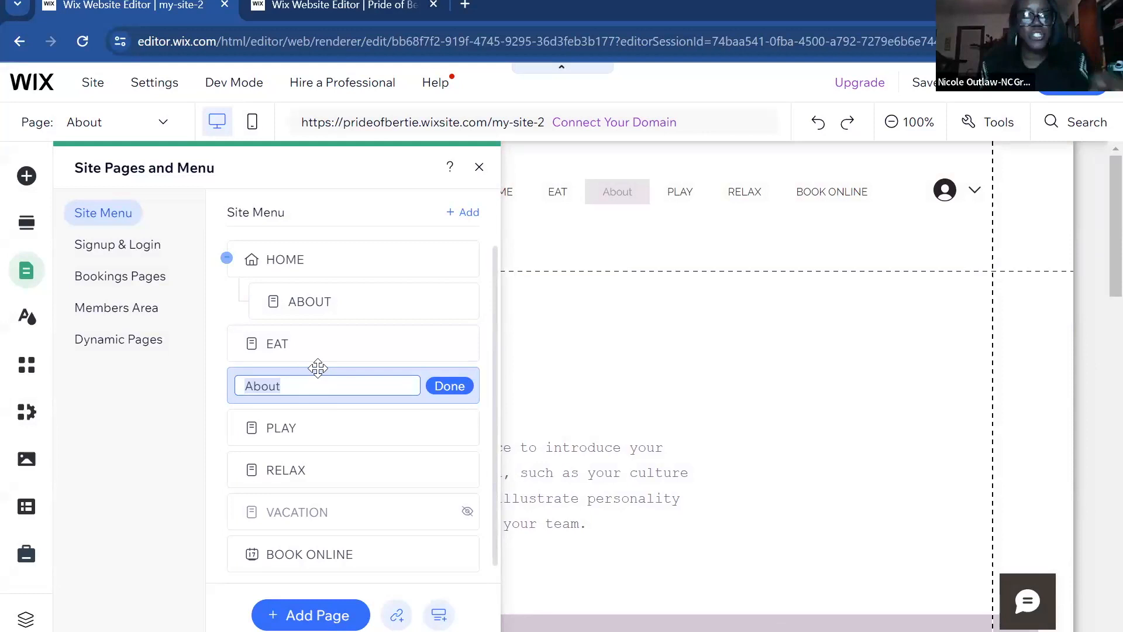
text(OUR TEAM)
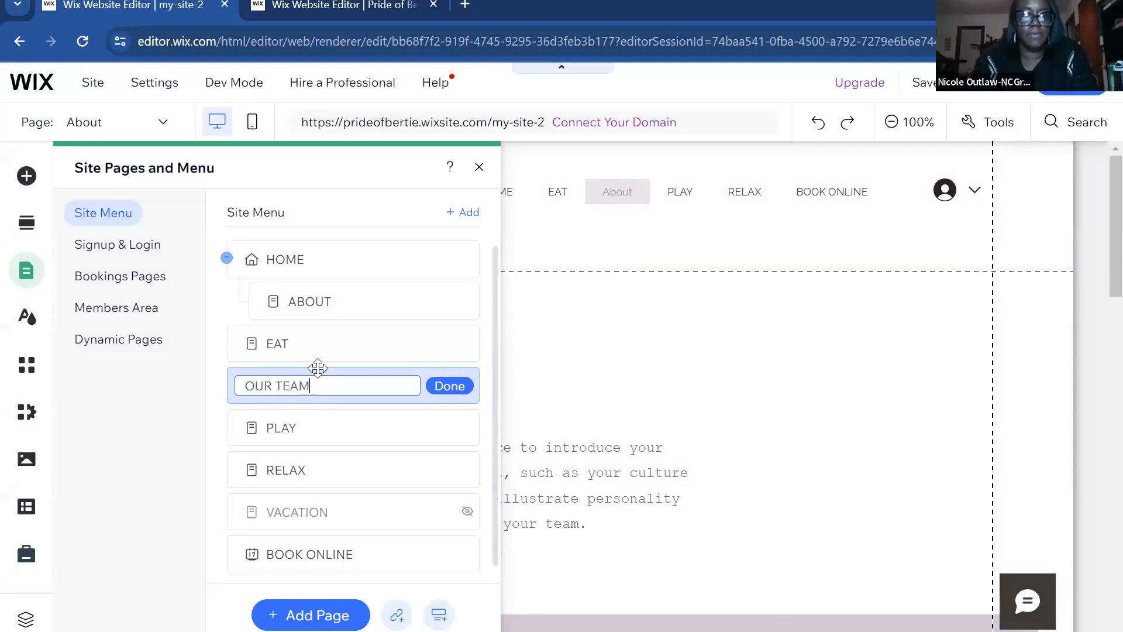
click(455, 387)
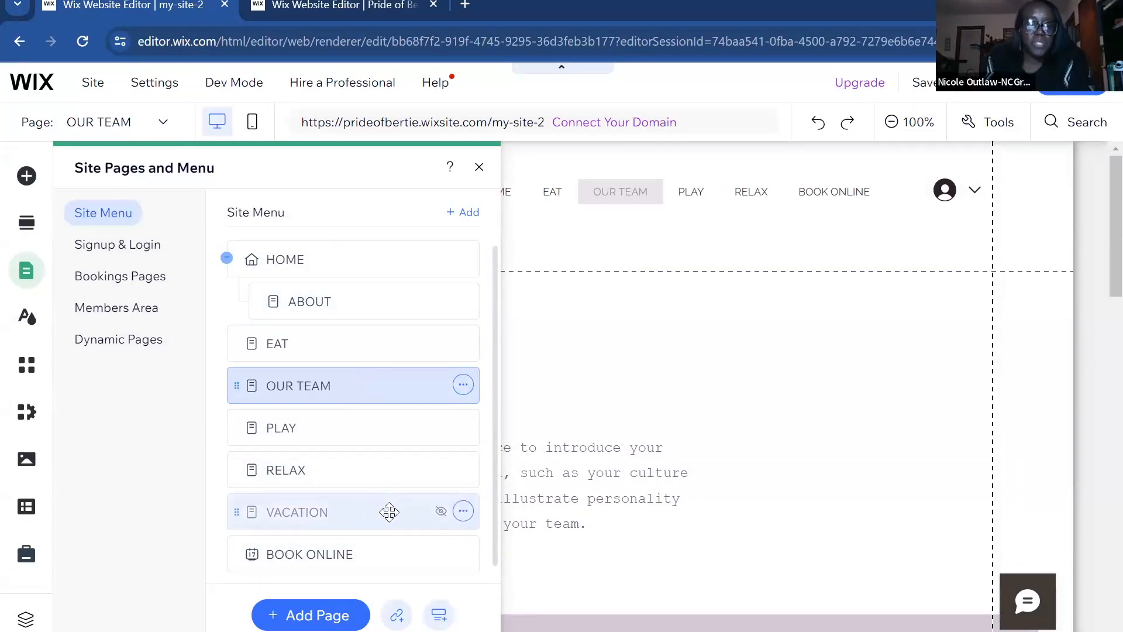
Step: Delete the VACATION and RELAX pages from the site menu, confirming each deletion
mouse_move(389, 512)
mouse_down()
mouse_move(392, 304)
mouse_move(383, 464)
mouse_move(392, 512)
mouse_up()
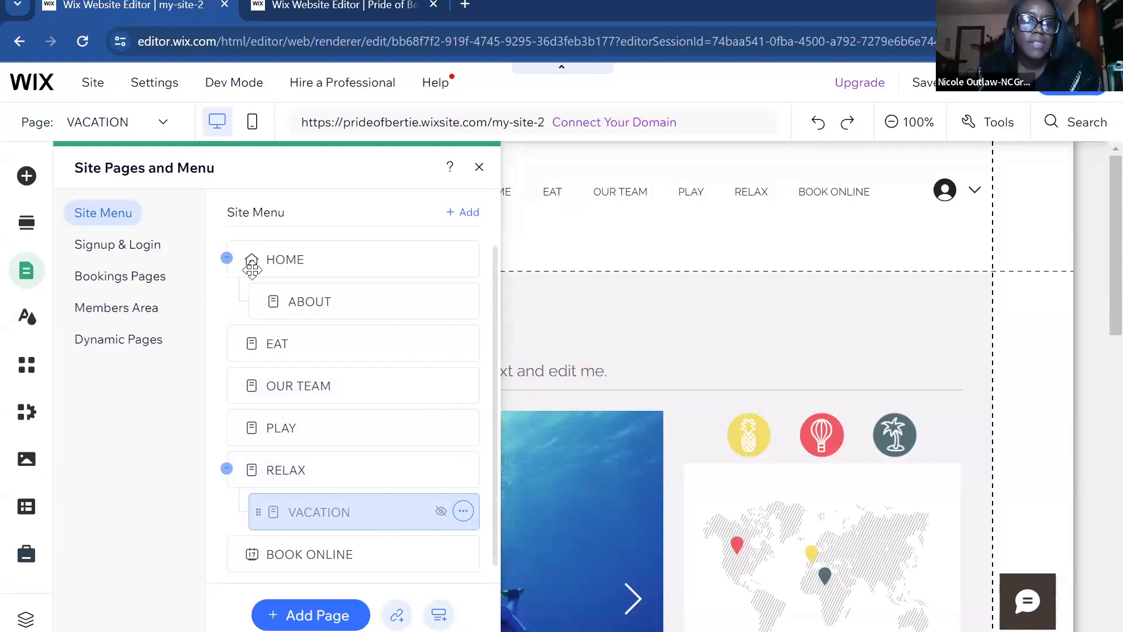
click(463, 511)
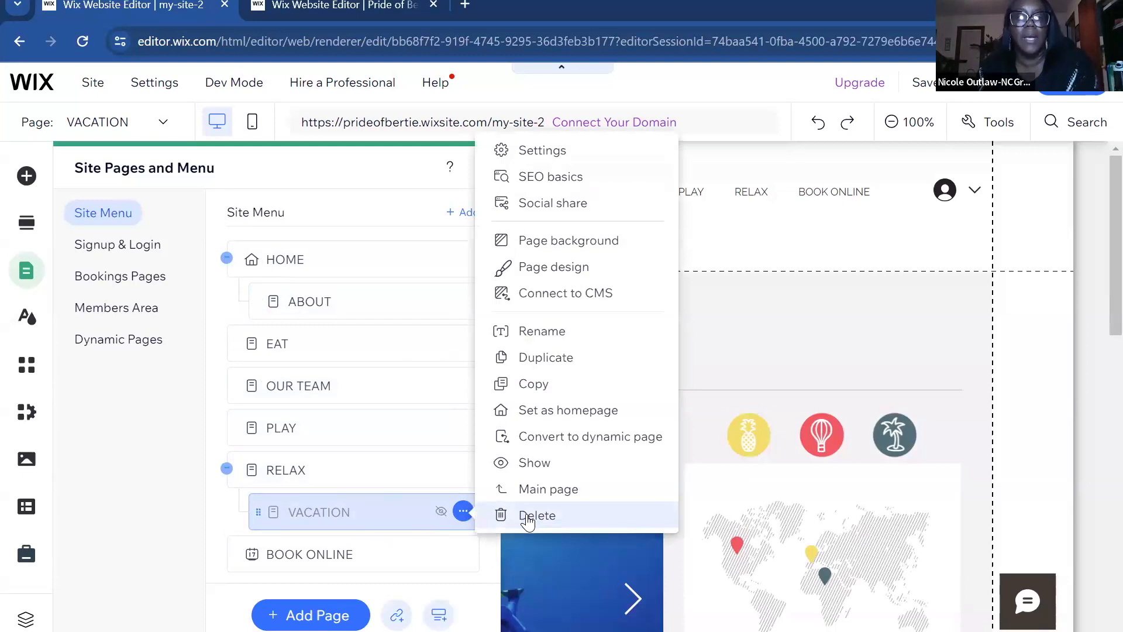
click(527, 516)
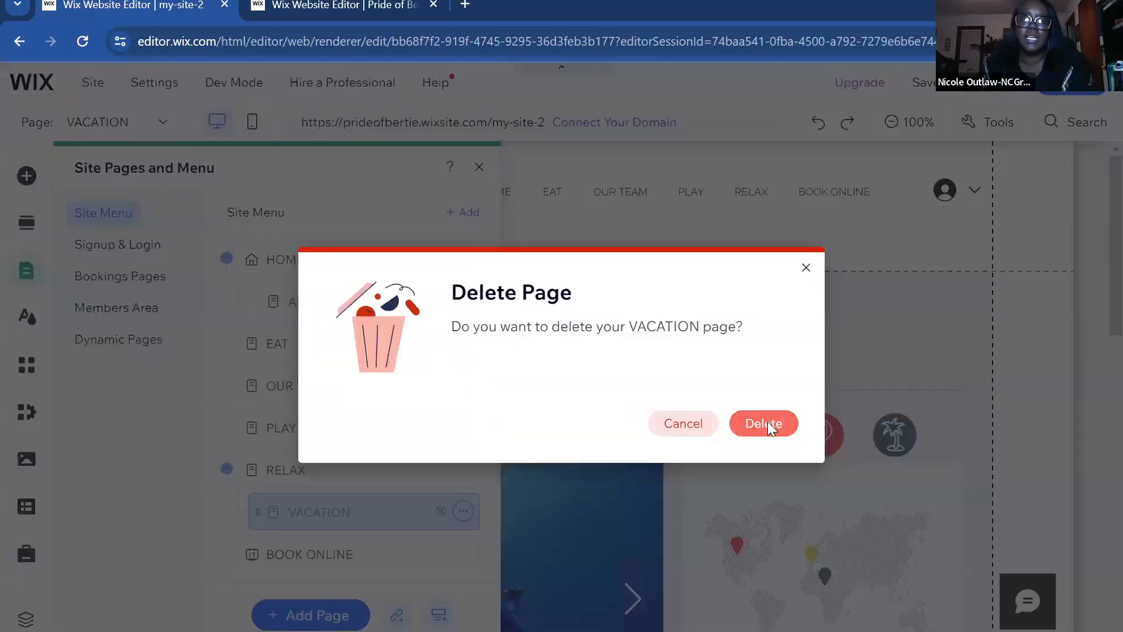
click(759, 423)
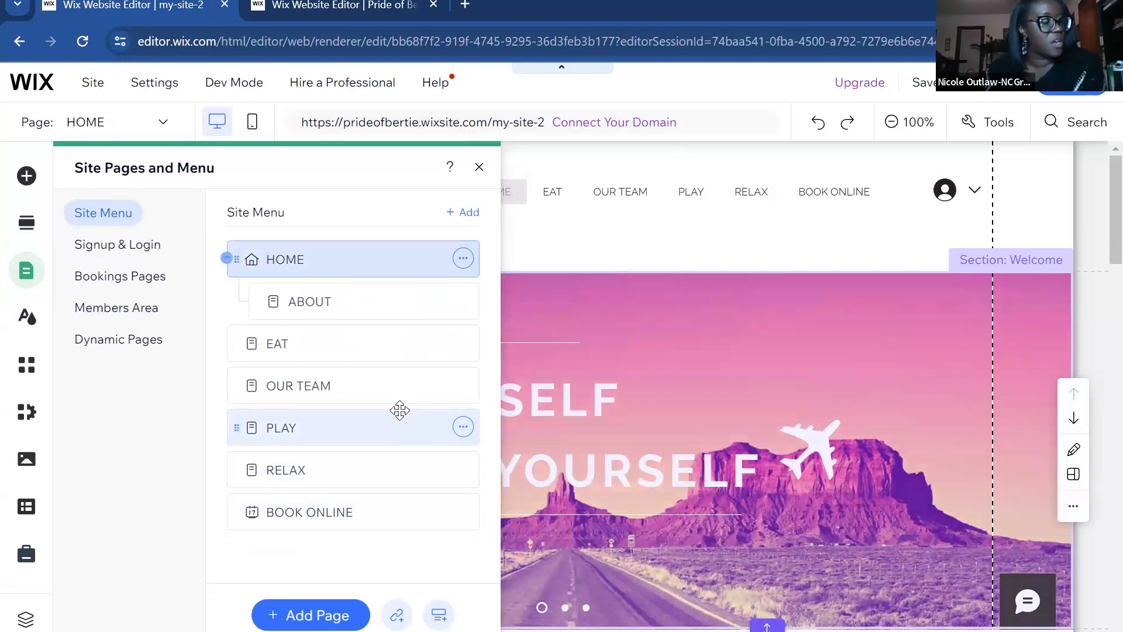
click(463, 470)
click(509, 471)
click(767, 424)
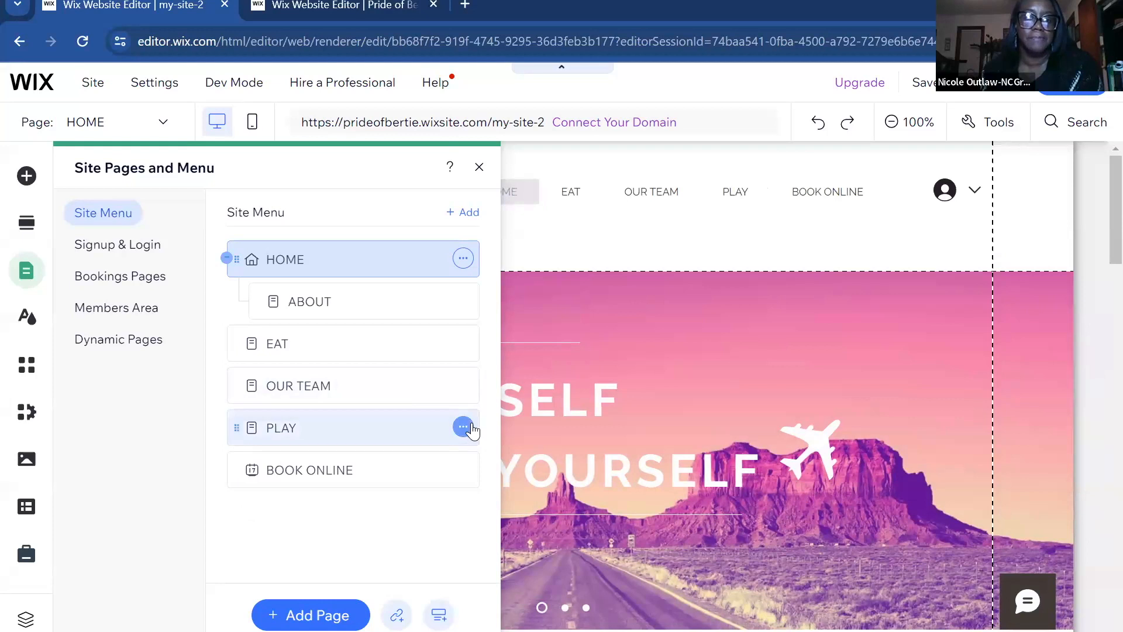
Step: Reorder the site menu so OUR TEAM comes before EAT and BOOK ONLINE directly follows OUR TEAM
click(383, 344)
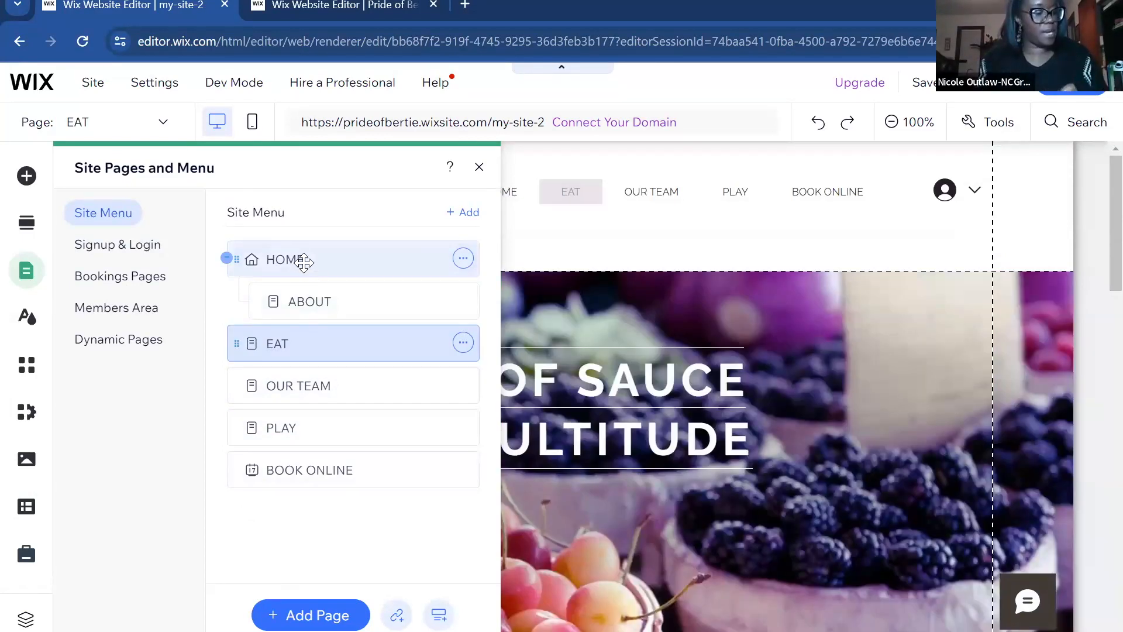
drag(301, 392, 301, 327)
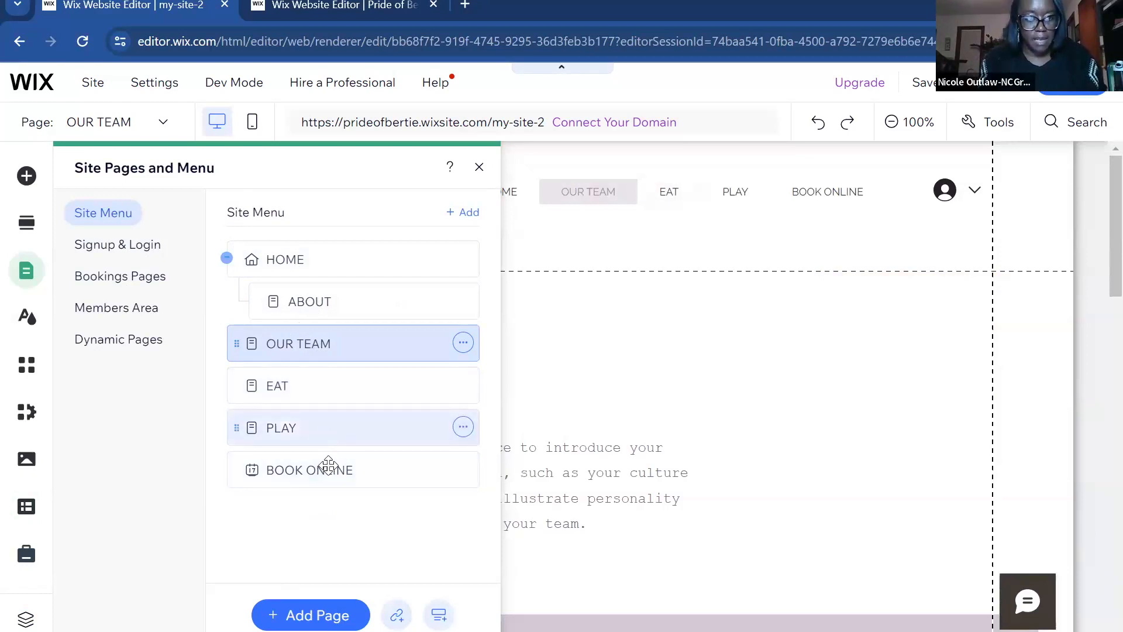
drag(328, 469, 321, 369)
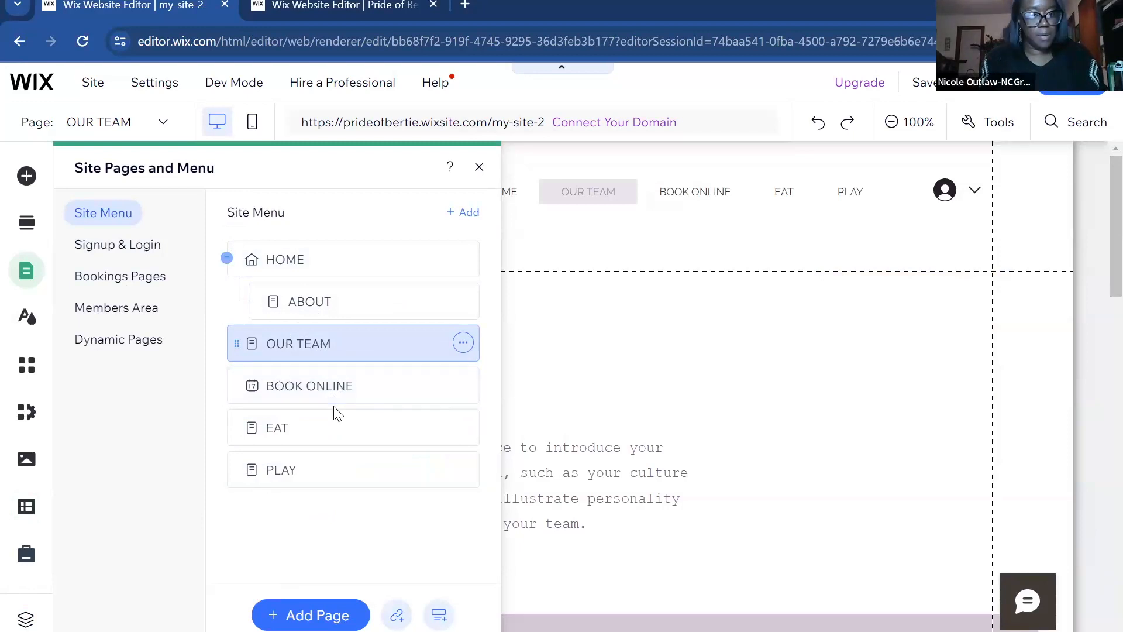
Step: View the BOOK ONLINE page and look through the bookings and dynamic page groups, returning to the site menu list
click(335, 400)
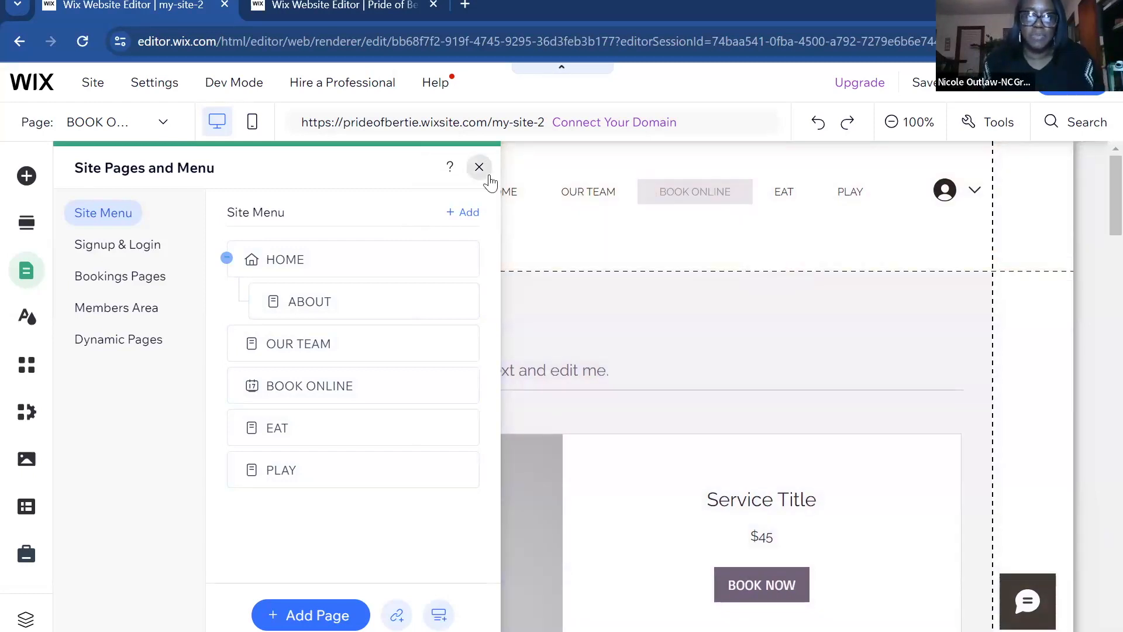
click(479, 167)
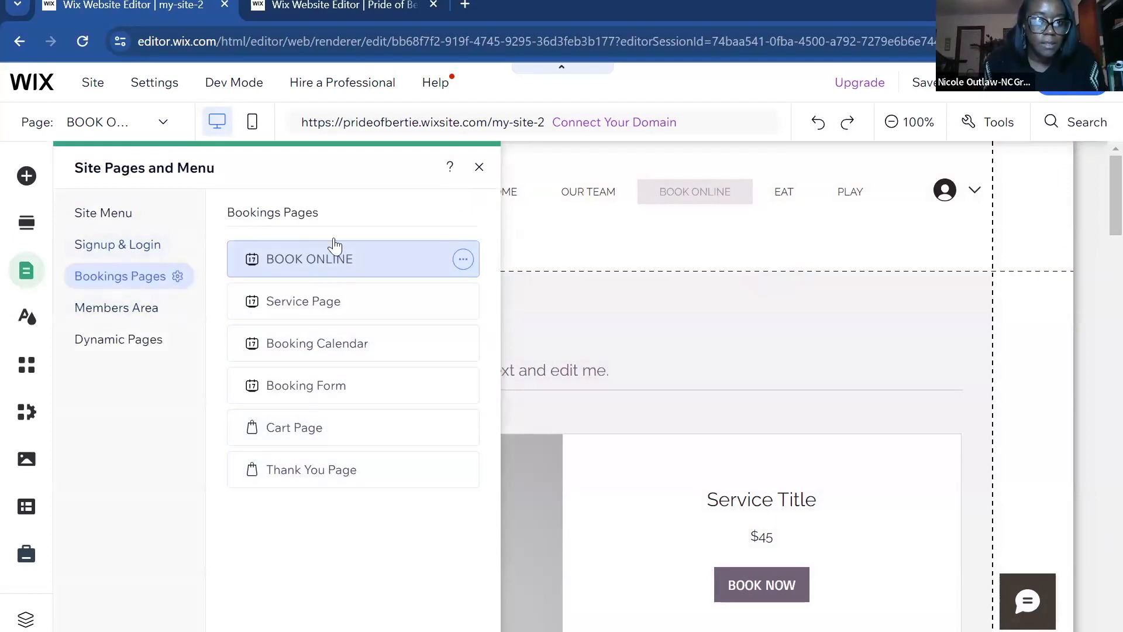
click(111, 340)
click(93, 216)
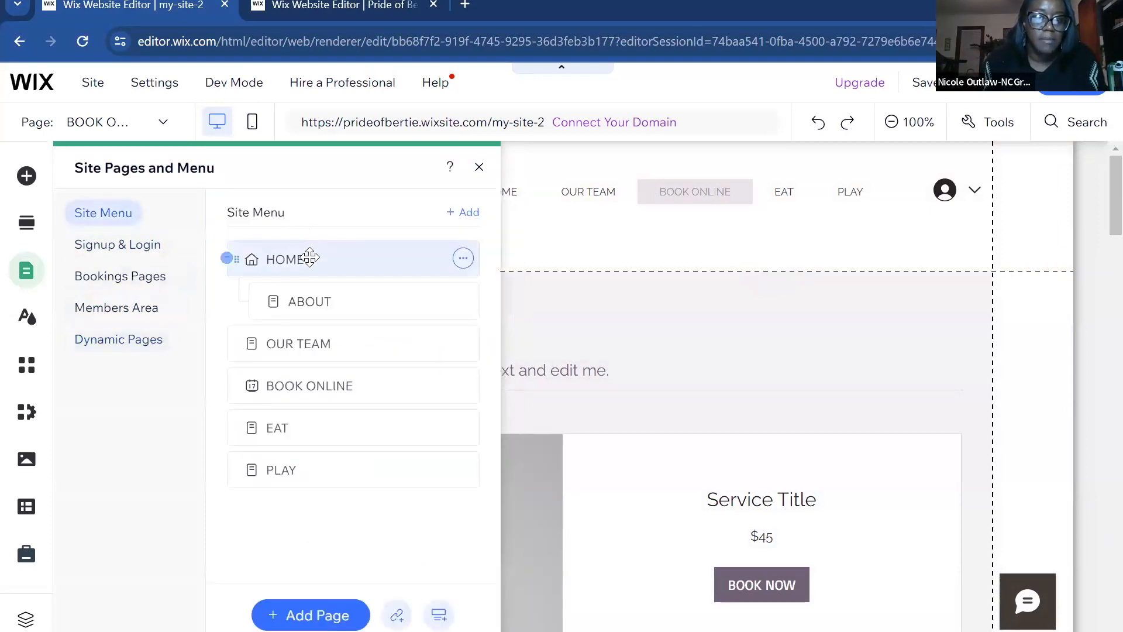
Step: Open the HOME page for editing and select the full-width slideshow in its Welcome section
click(370, 259)
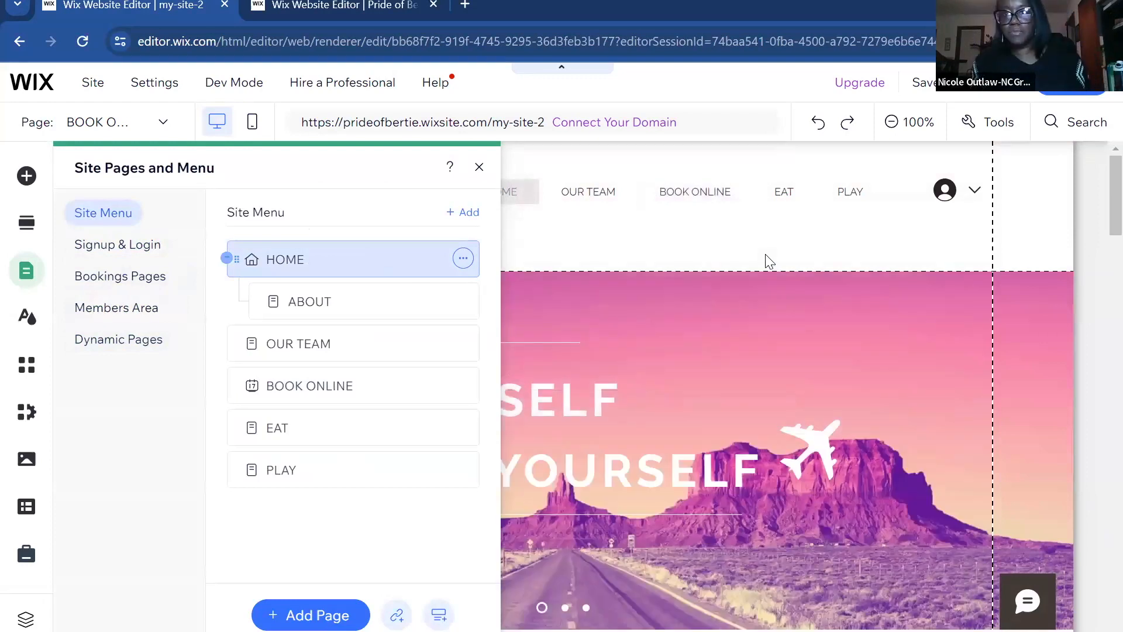
click(895, 166)
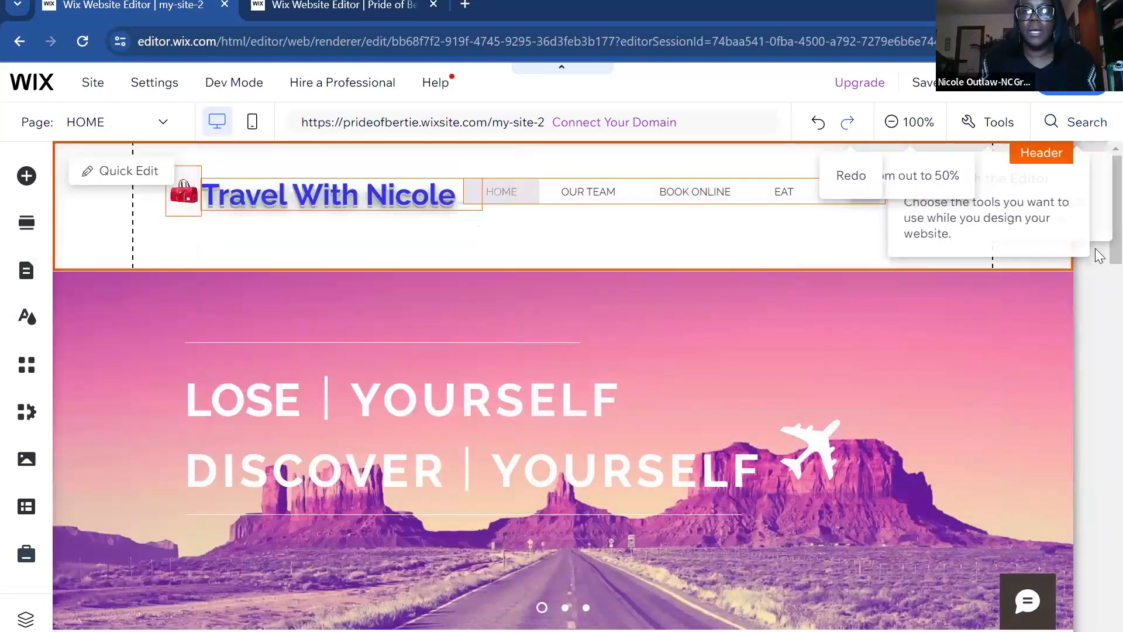
scroll(1099, 255, down, 2)
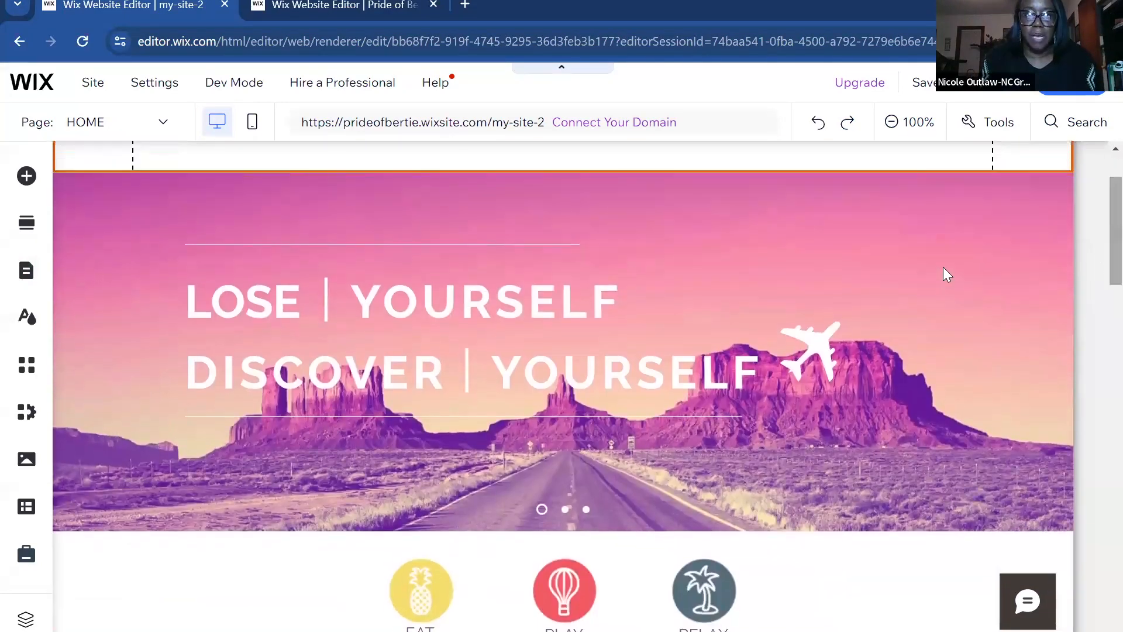
click(943, 267)
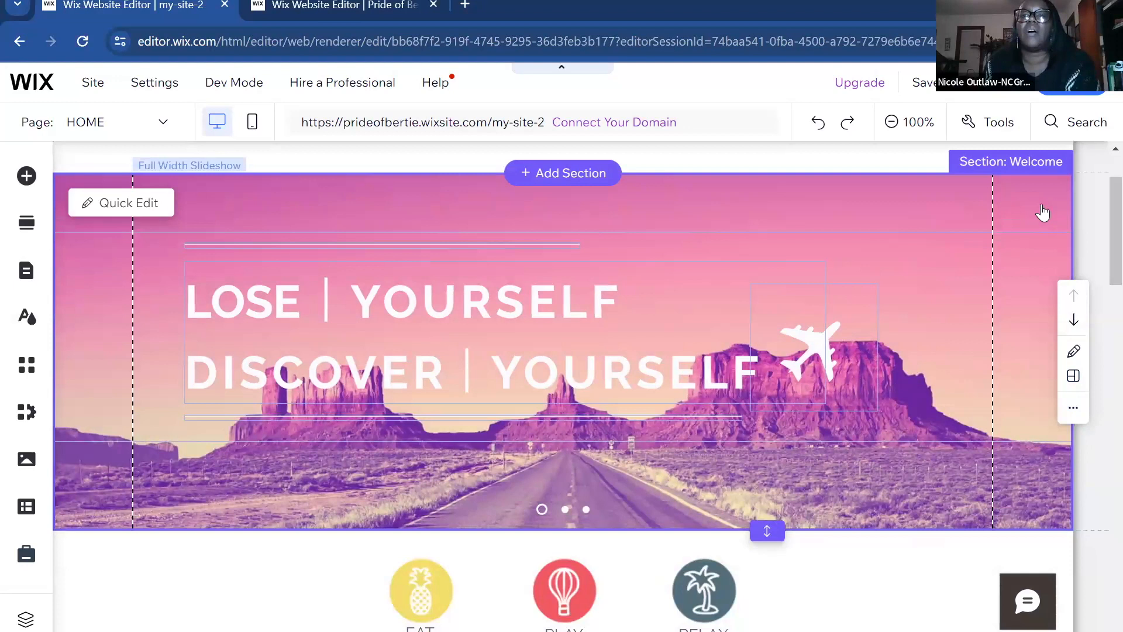
click(1043, 213)
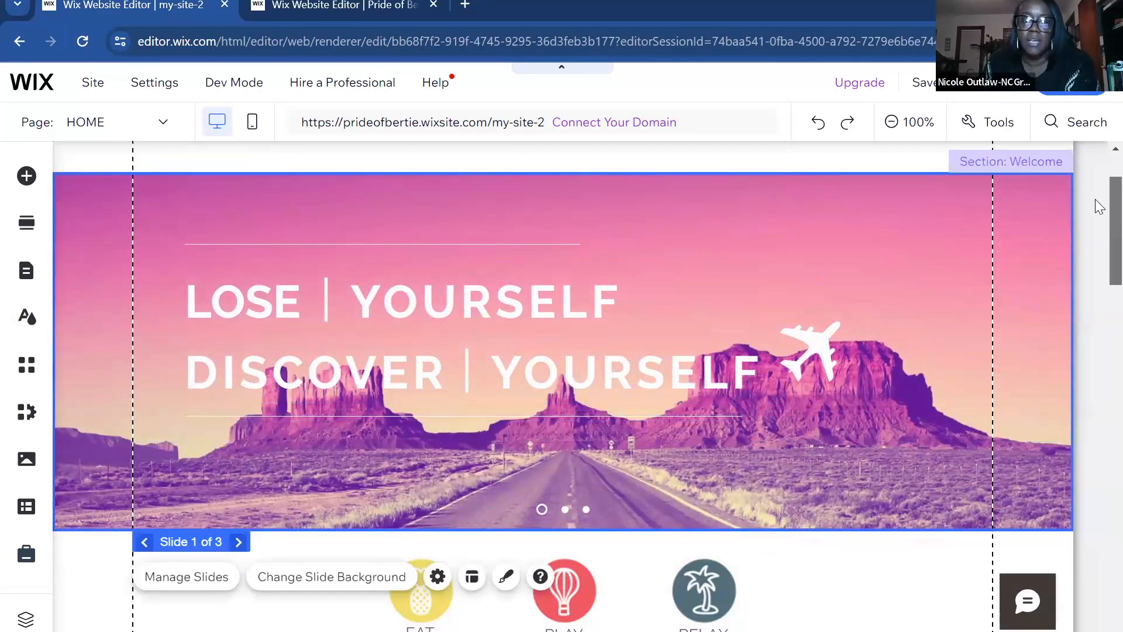
scroll(1095, 200, down, 3)
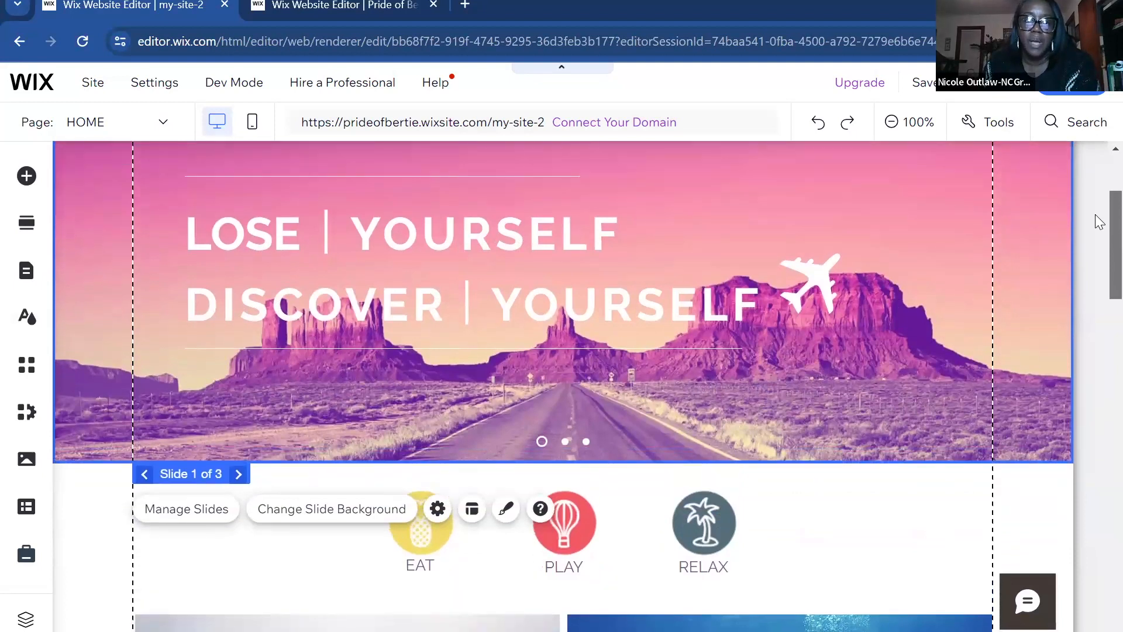
scroll(1096, 218, up, 1)
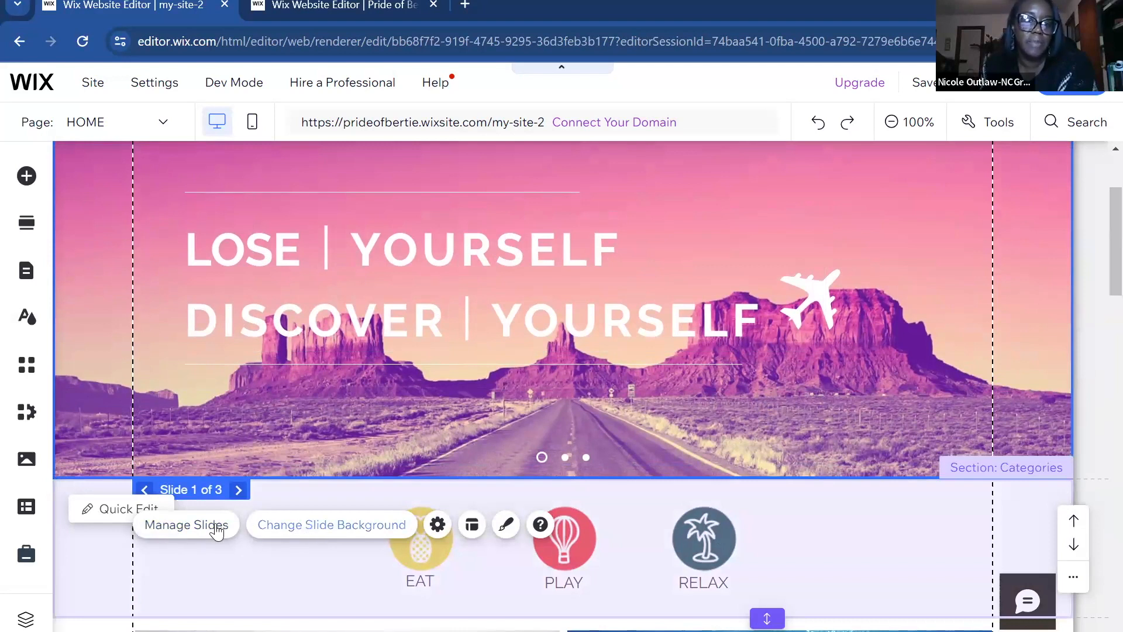
Step: Open the background options for slide 1 of the Welcome slideshow and browse the suggested backgrounds
click(269, 527)
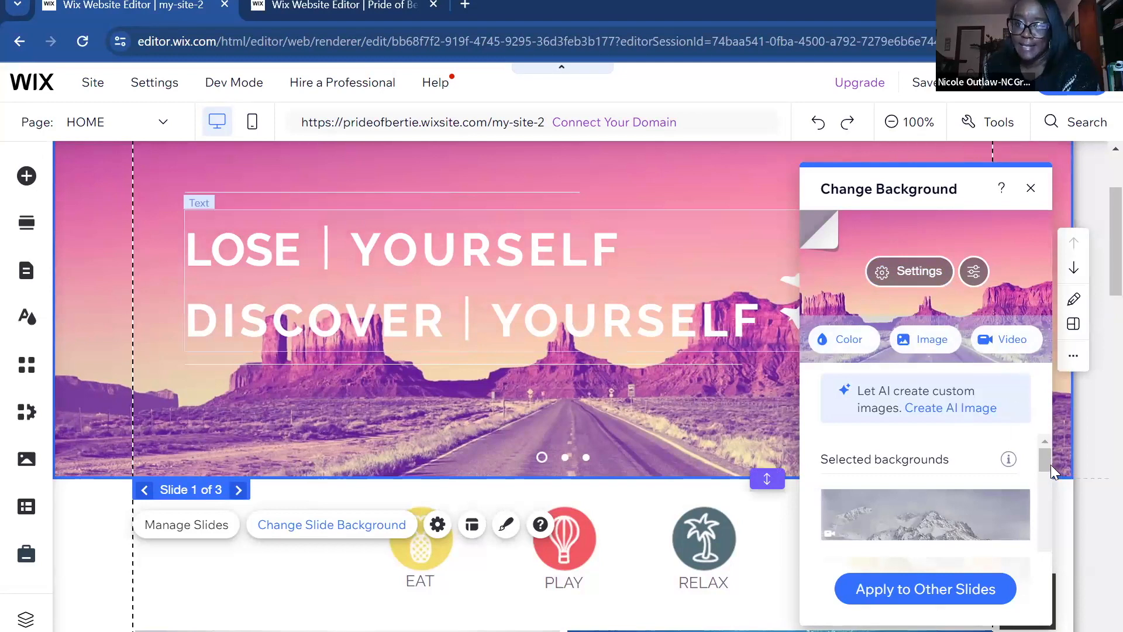
drag(1047, 457, 1049, 474)
scroll(1048, 473, down, 1)
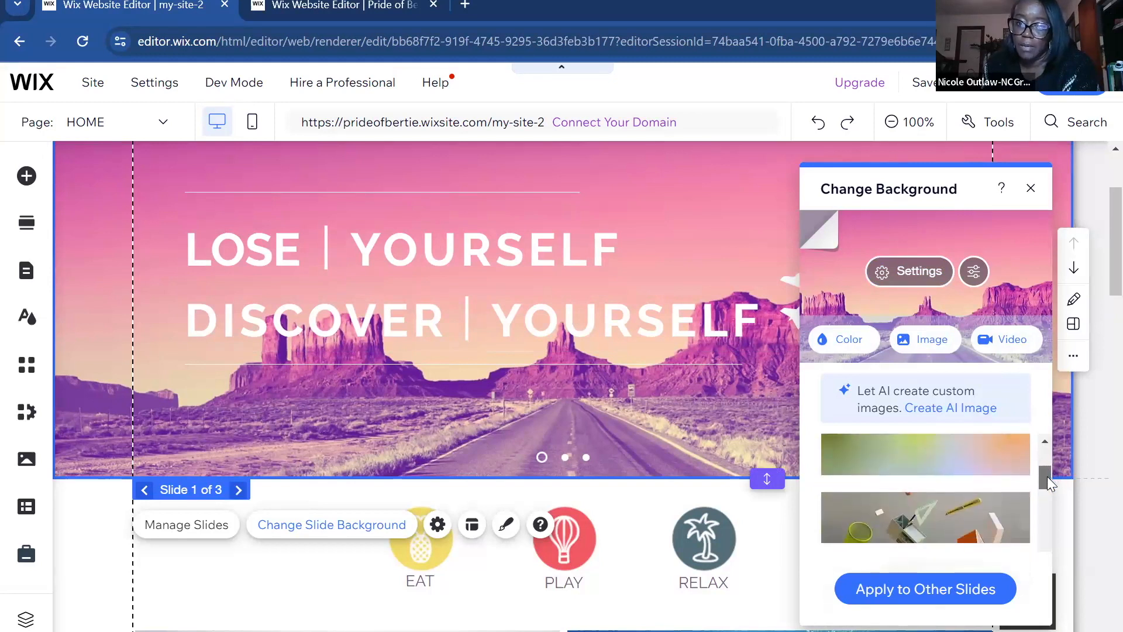
scroll(1047, 477, down, 1)
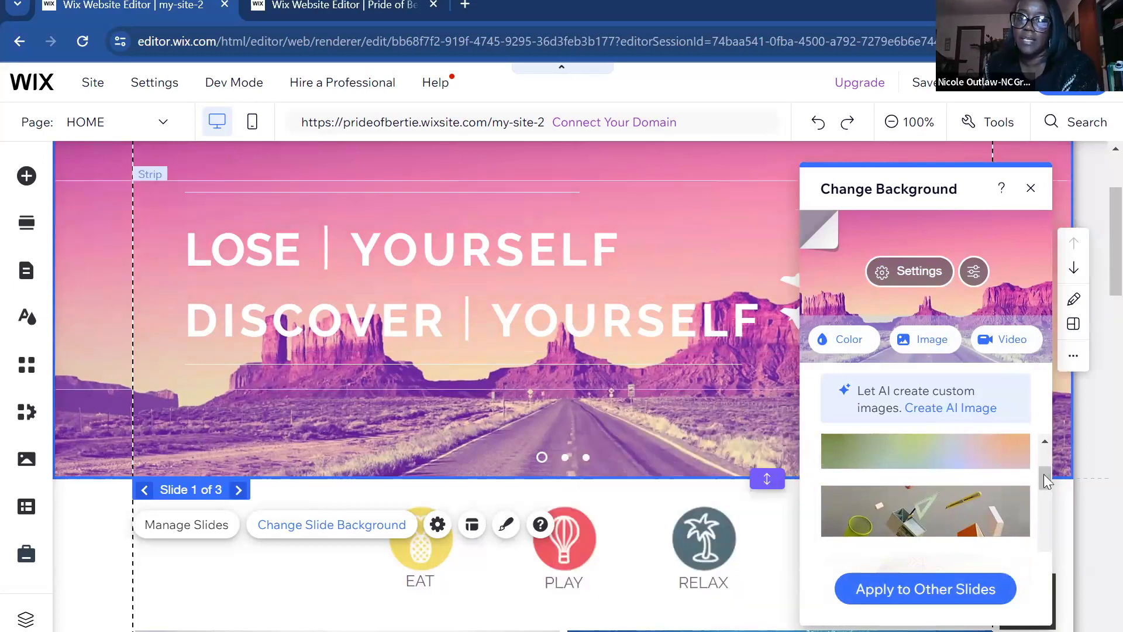
scroll(1047, 485, down, 2)
scroll(1047, 502, down, 3)
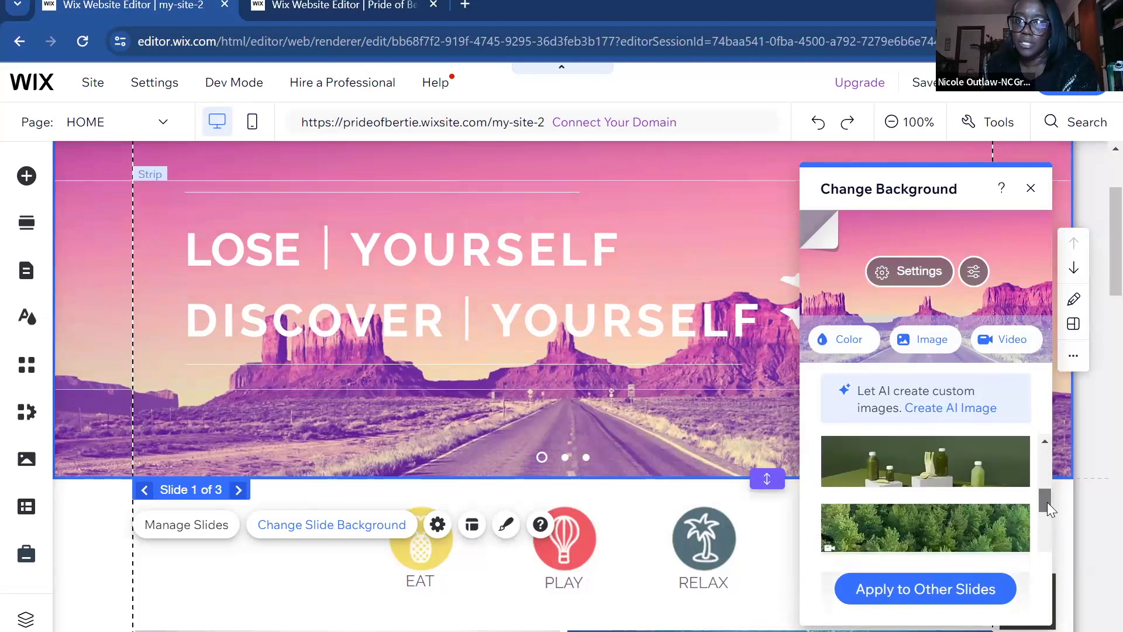
mouse_move(1047, 503)
mouse_down()
mouse_move(1039, 585)
mouse_move(1011, 605)
mouse_move(951, 349)
mouse_move(936, 339)
mouse_up()
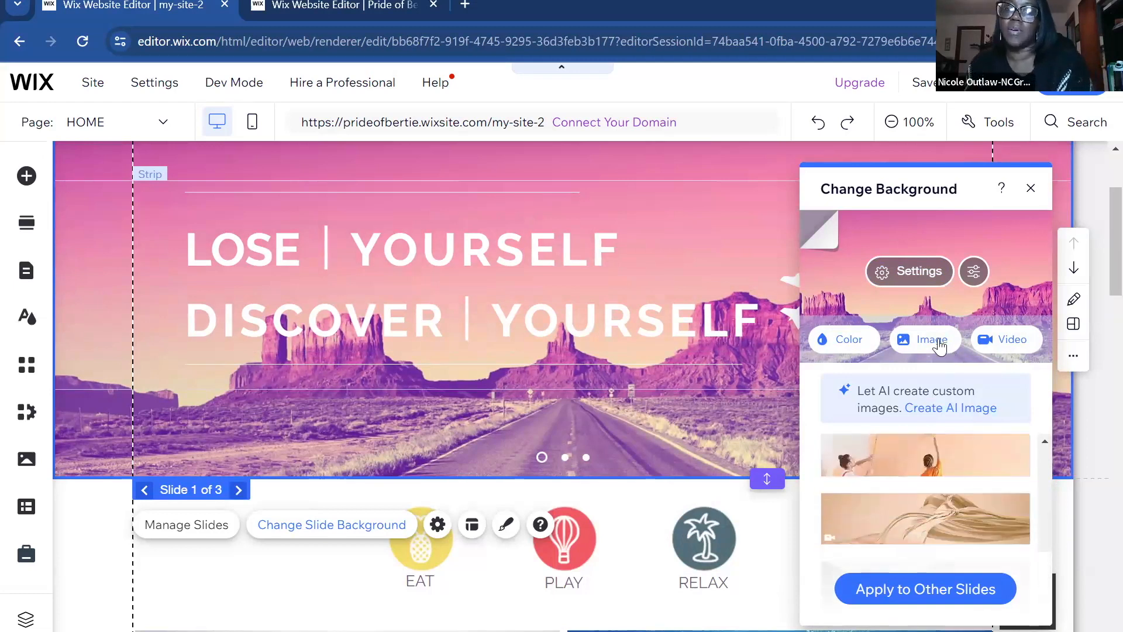
Step: Open the background image library, filter Media from Wix to Animals & Nature, and search for "rainforest"
click(940, 343)
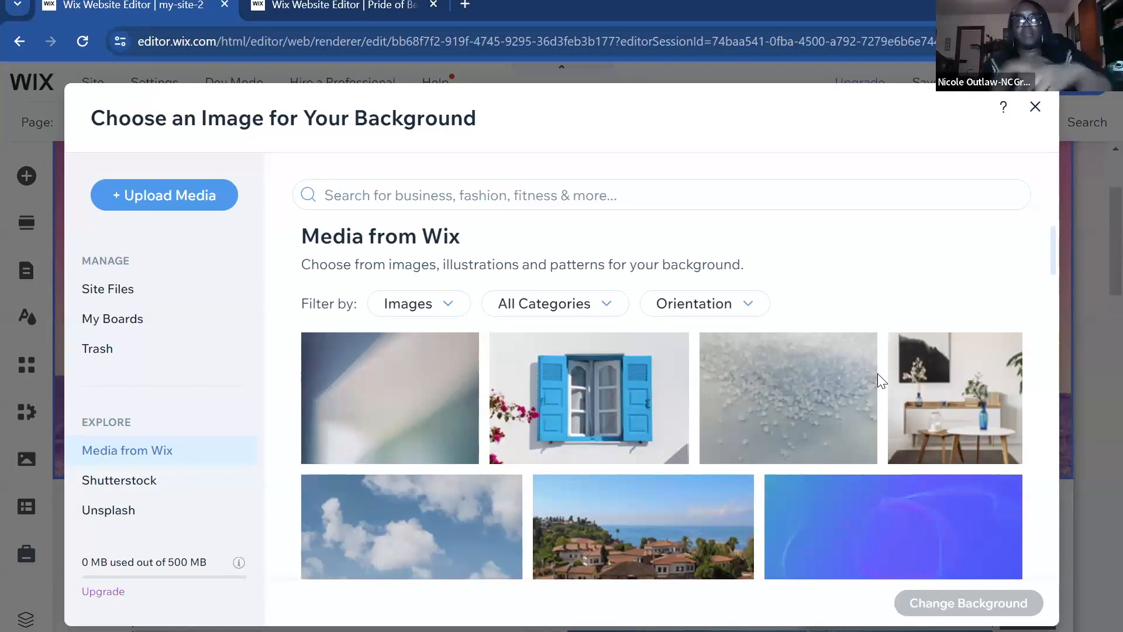
click(761, 201)
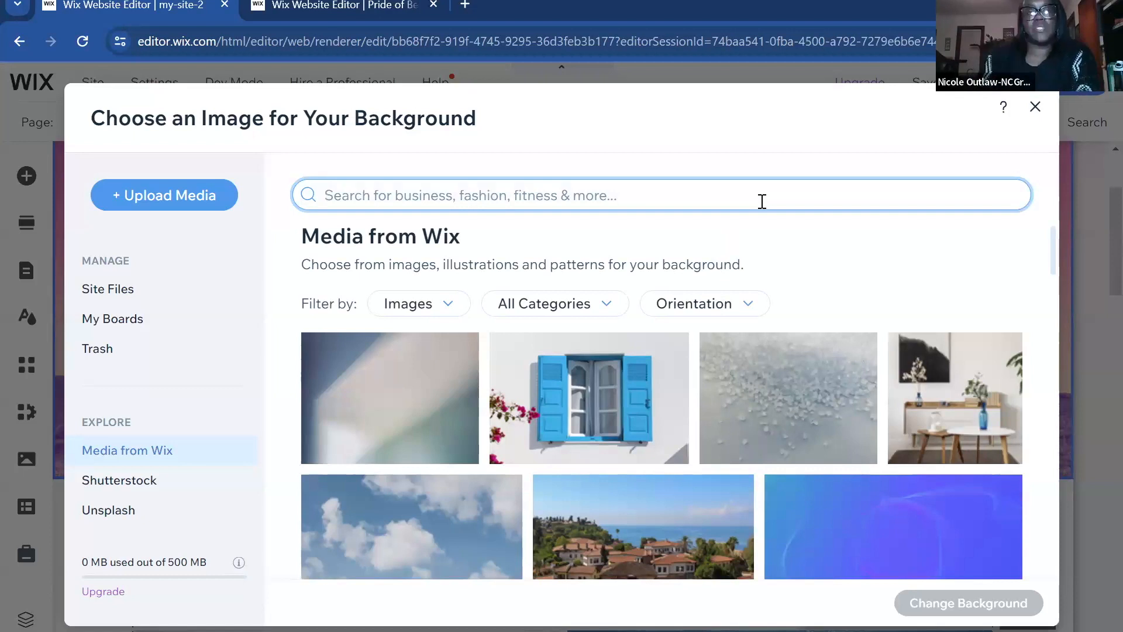
click(603, 313)
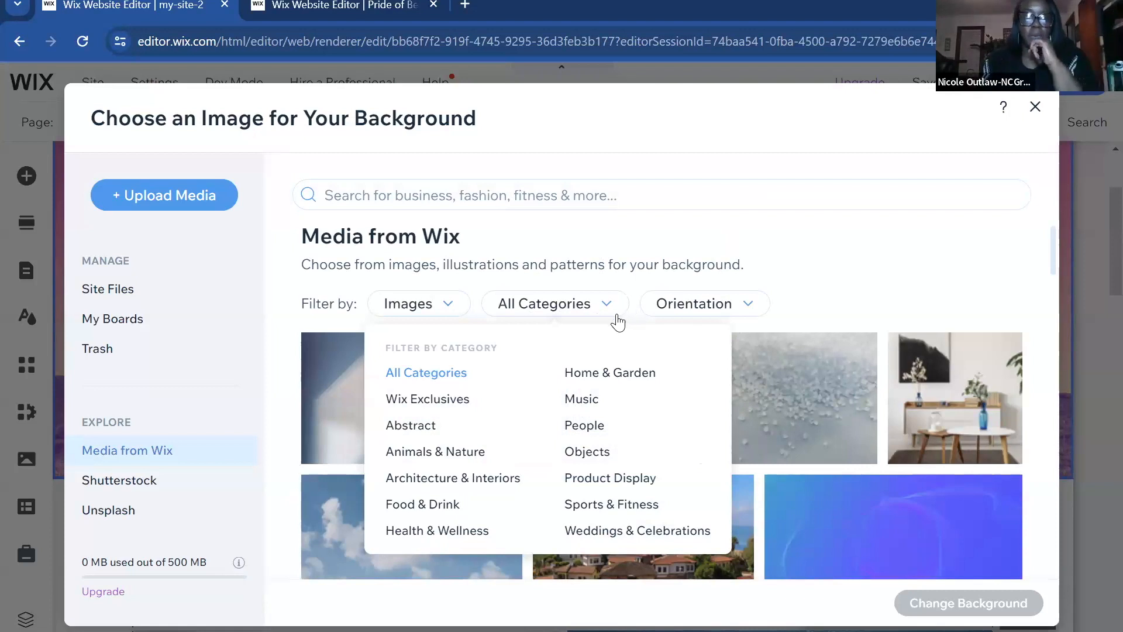
click(466, 452)
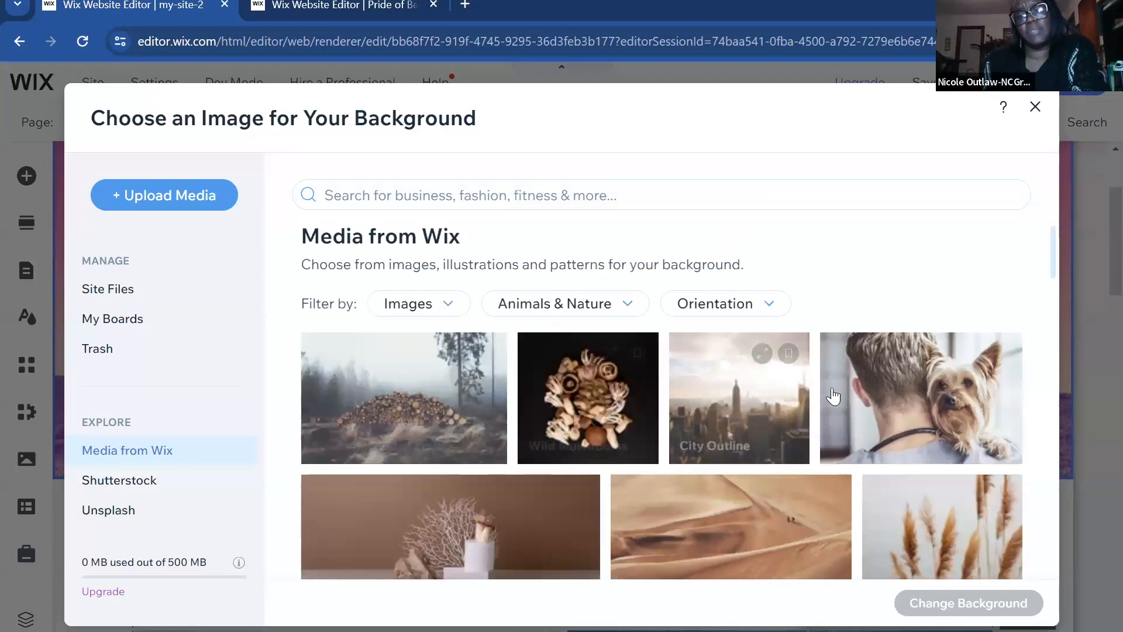
click(830, 188)
text(rai)
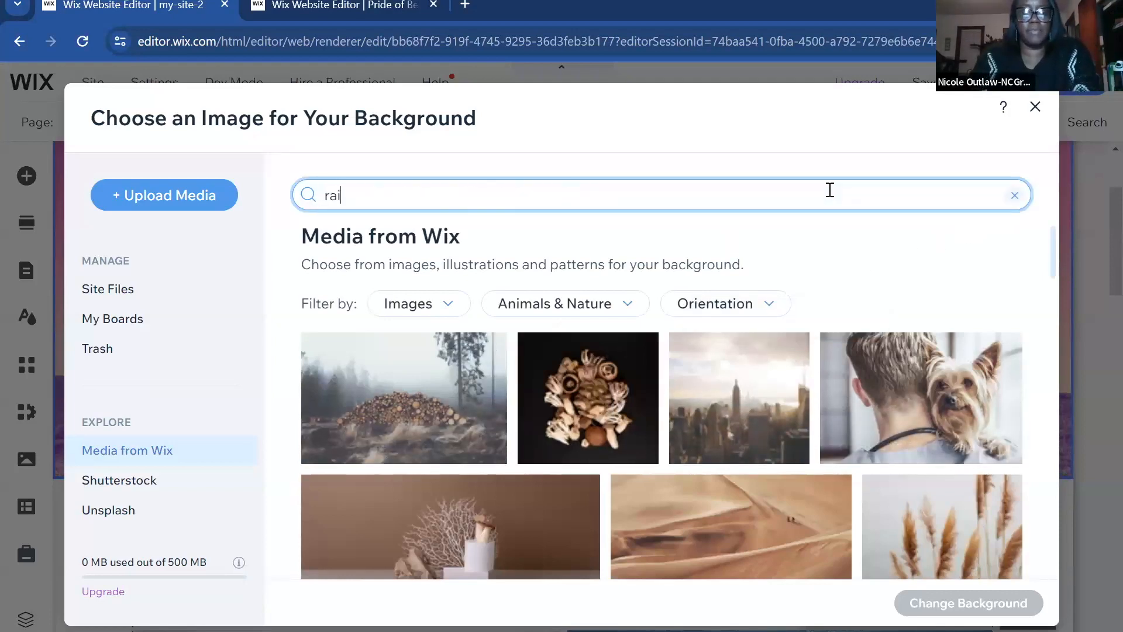
text(nforest)
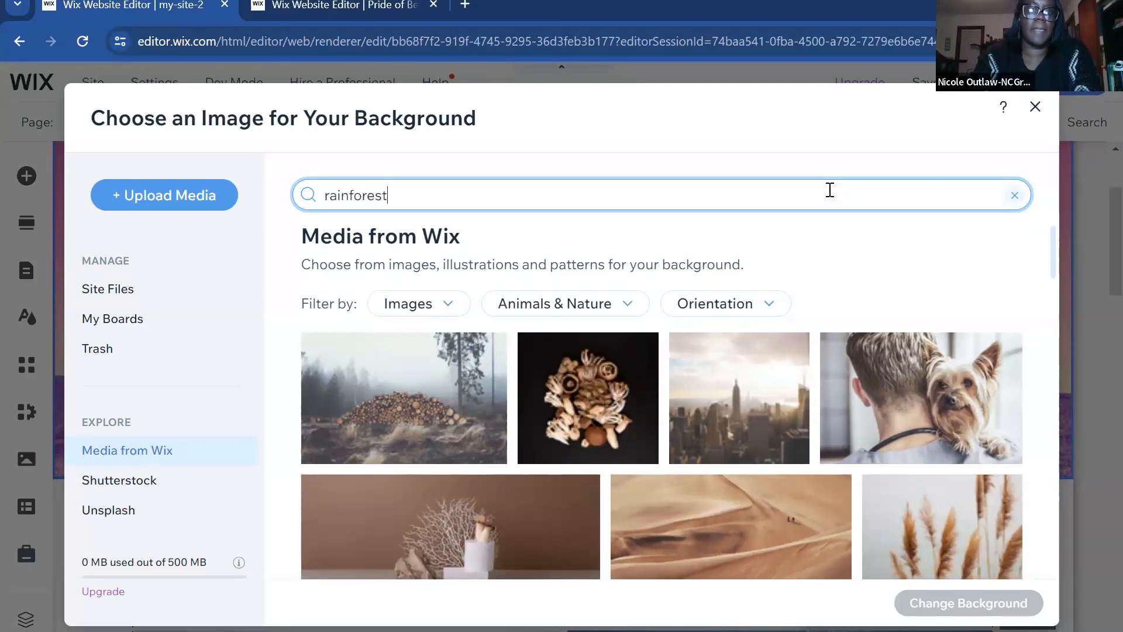
key(Return)
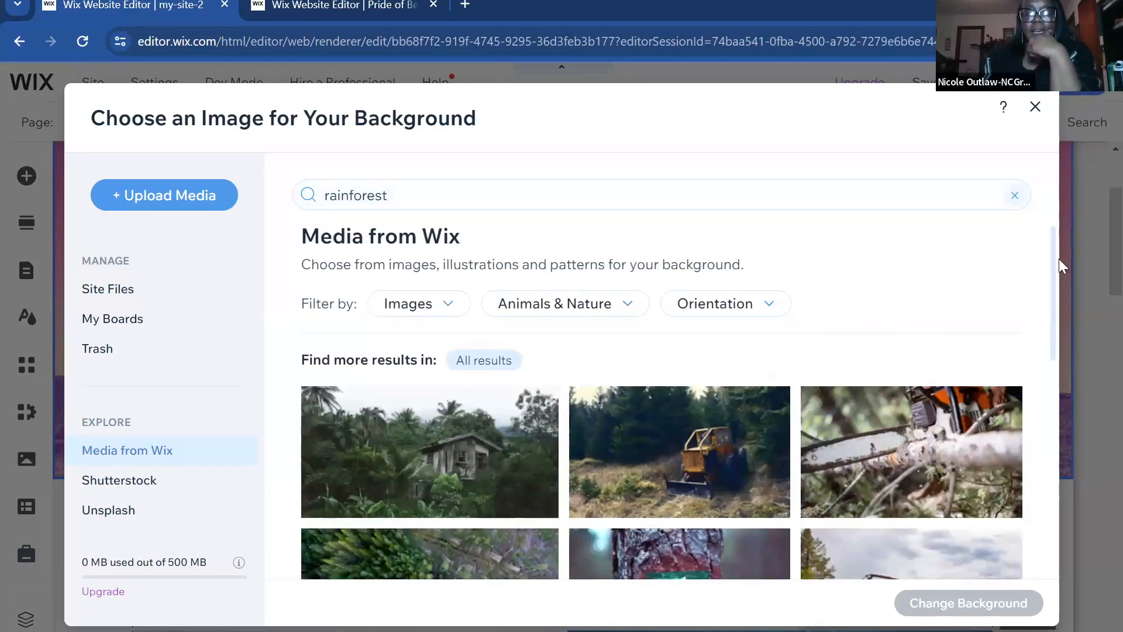
Step: Set the Jungle Waterfall image as the background of slide 1 and close the background options
scroll(1046, 370, down, 2)
scroll(1041, 409, down, 2)
scroll(1048, 486, down, 2)
scroll(1053, 462, down, 3)
scroll(1053, 404, up, 3)
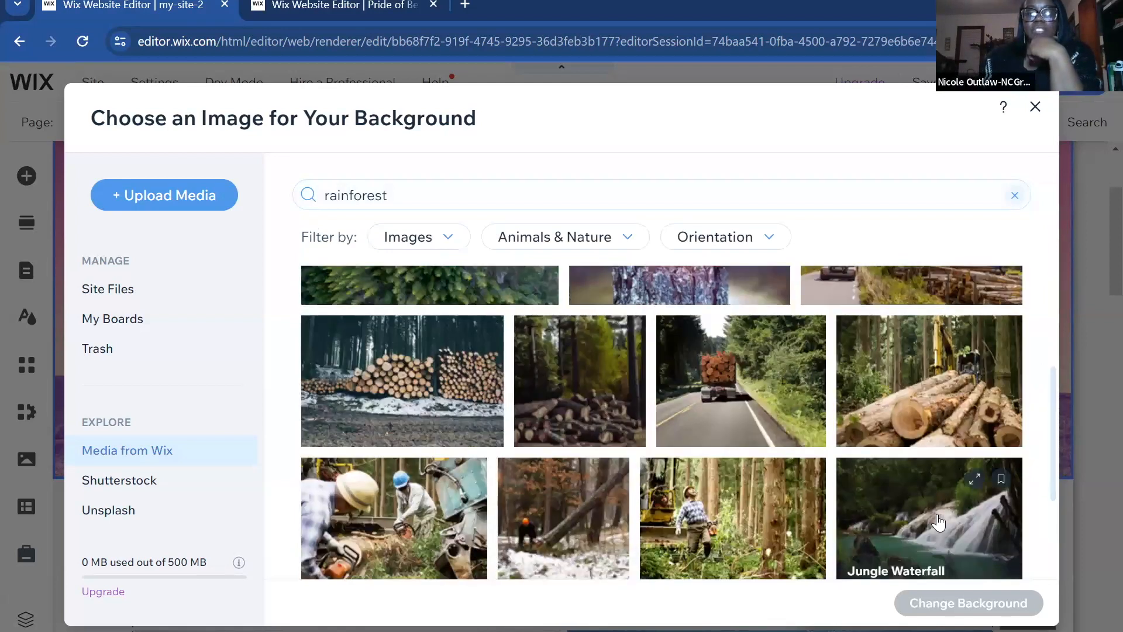
click(938, 522)
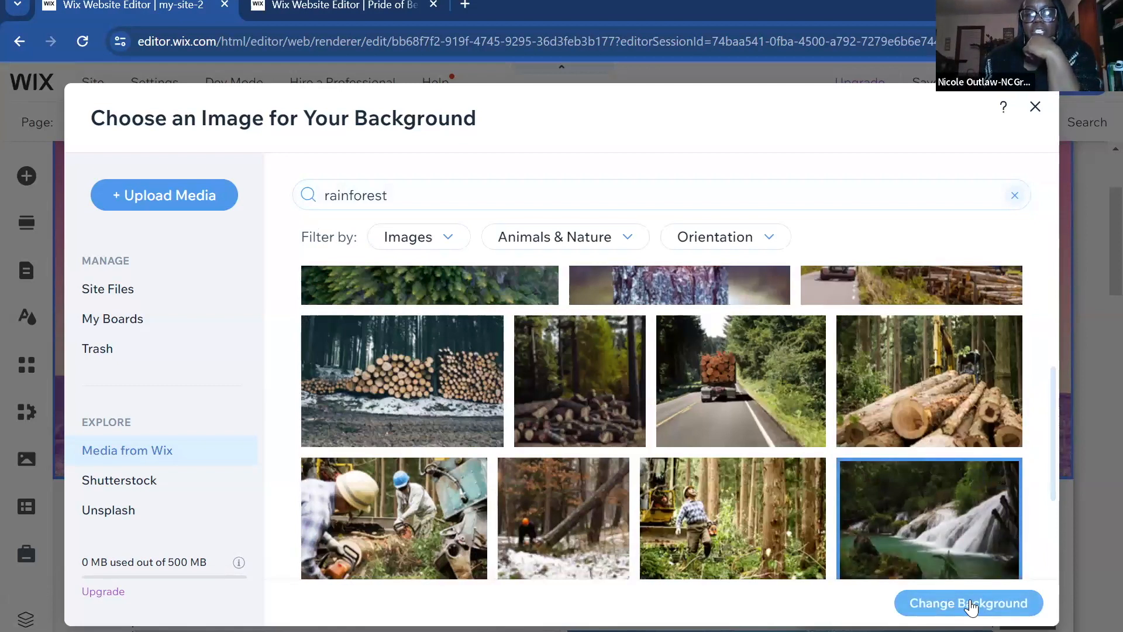
click(994, 600)
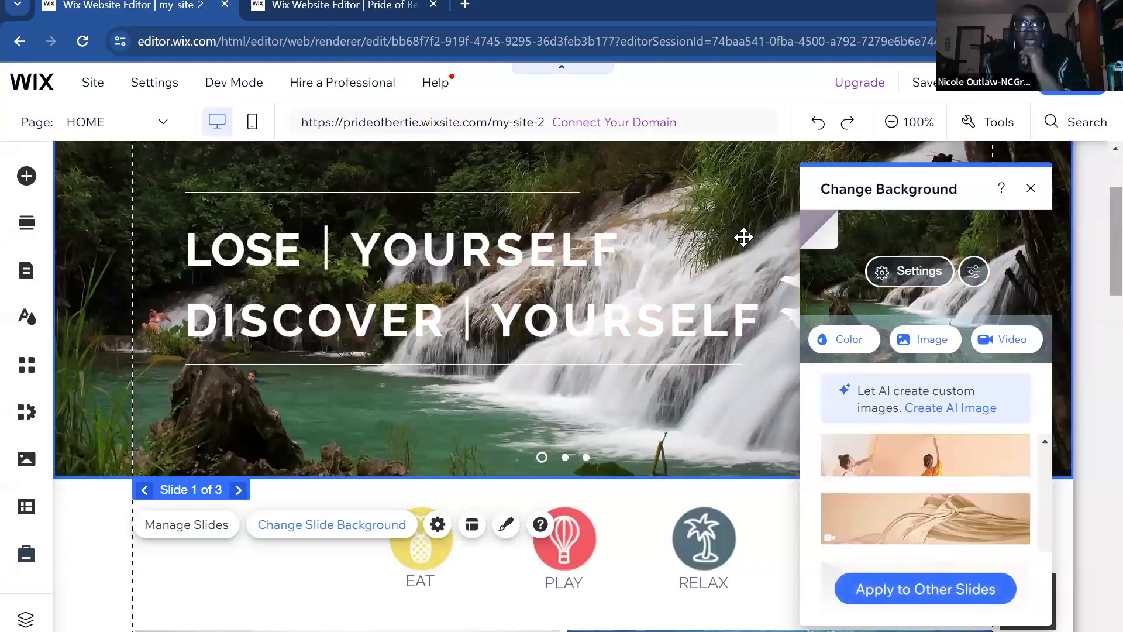
click(1096, 264)
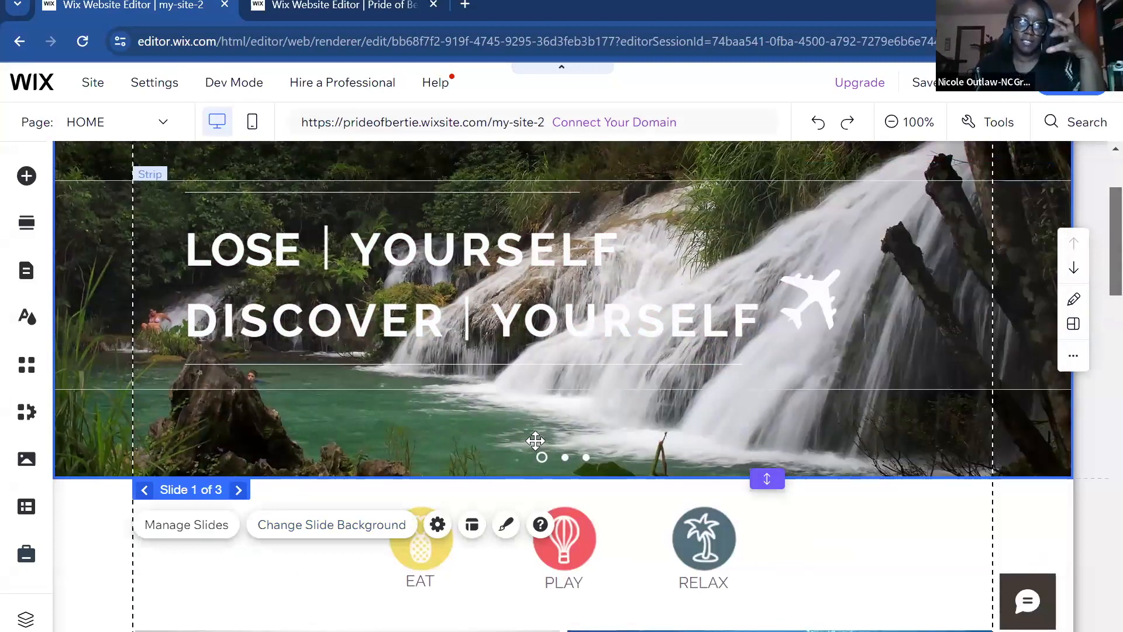
scroll(535, 444, up, 3)
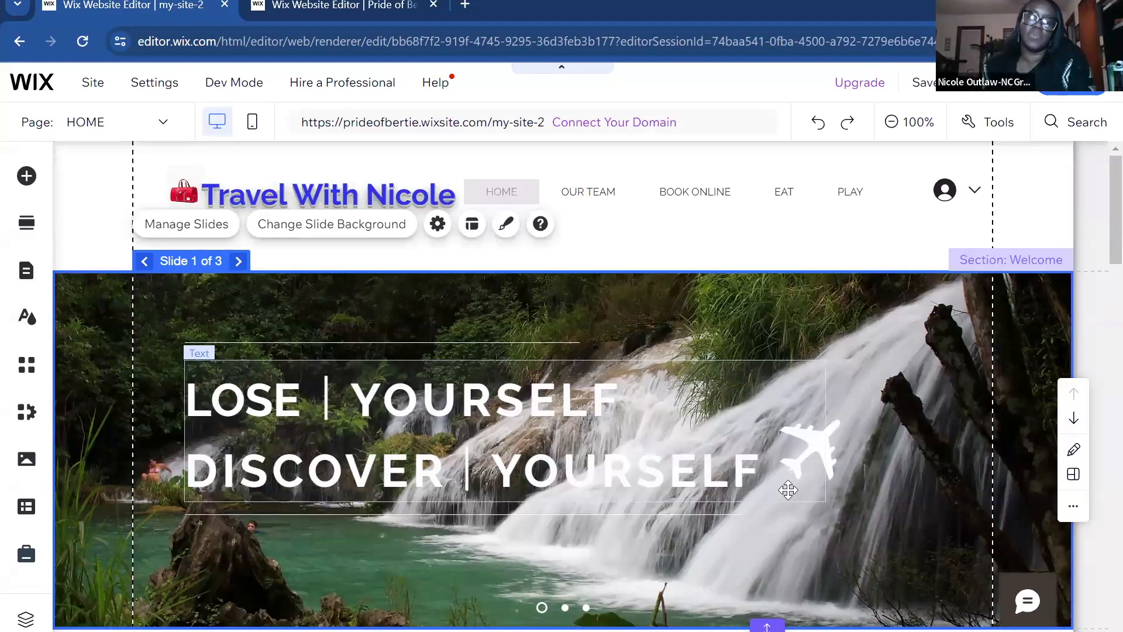
Step: Delete the headline text, both thin divider lines and the airplane shape from slide 1 of the Welcome slideshow
click(635, 366)
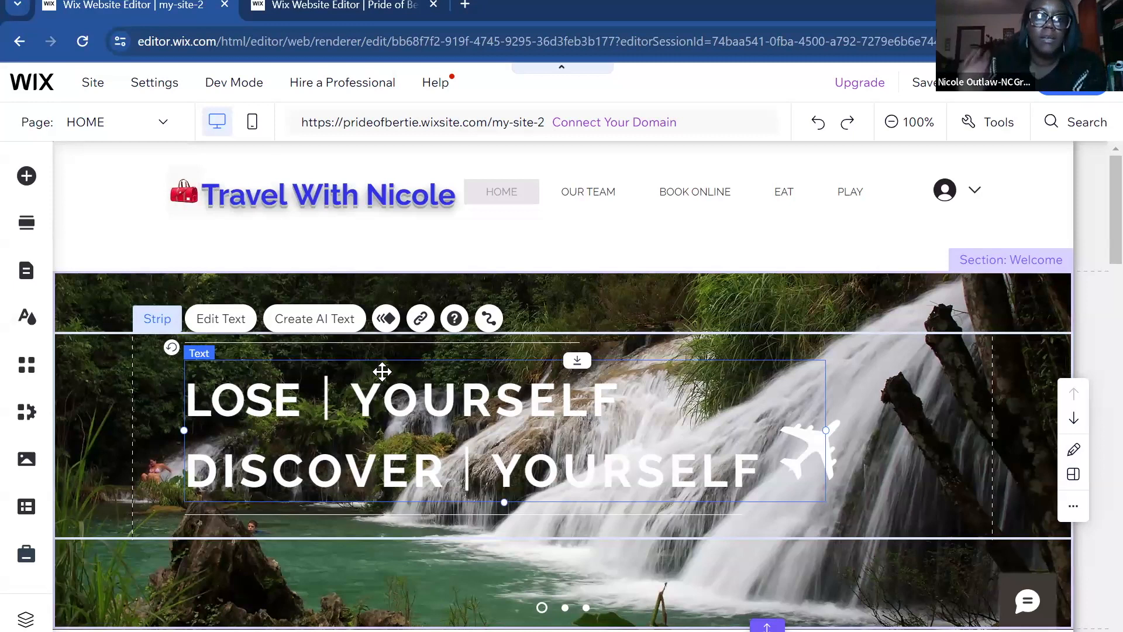
key(Delete)
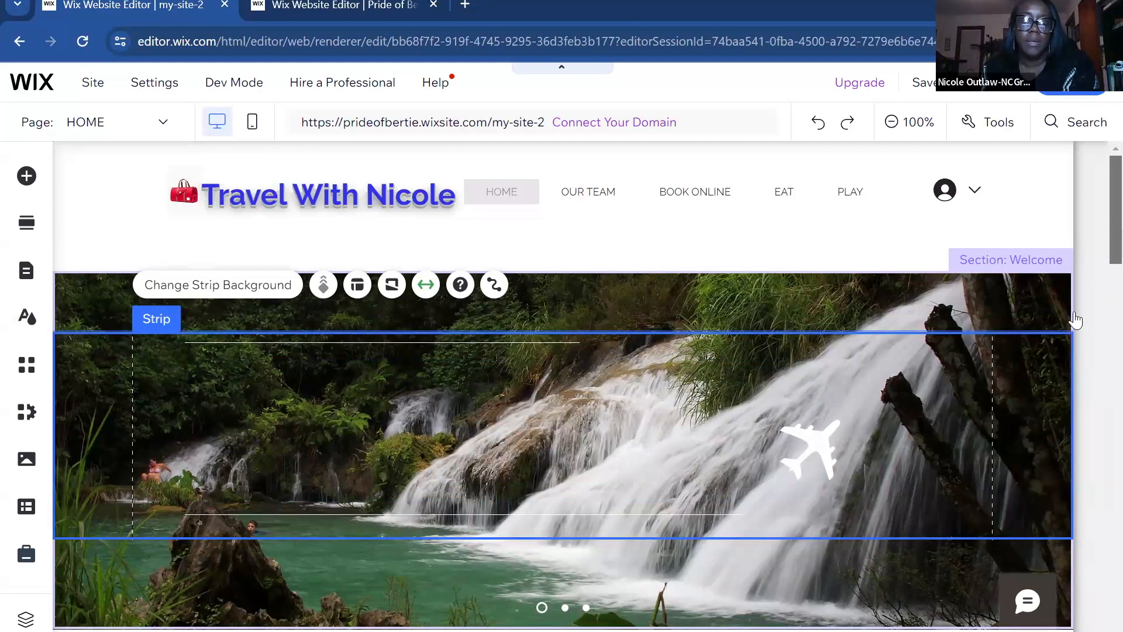
scroll(339, 293, down, 1)
click(334, 293)
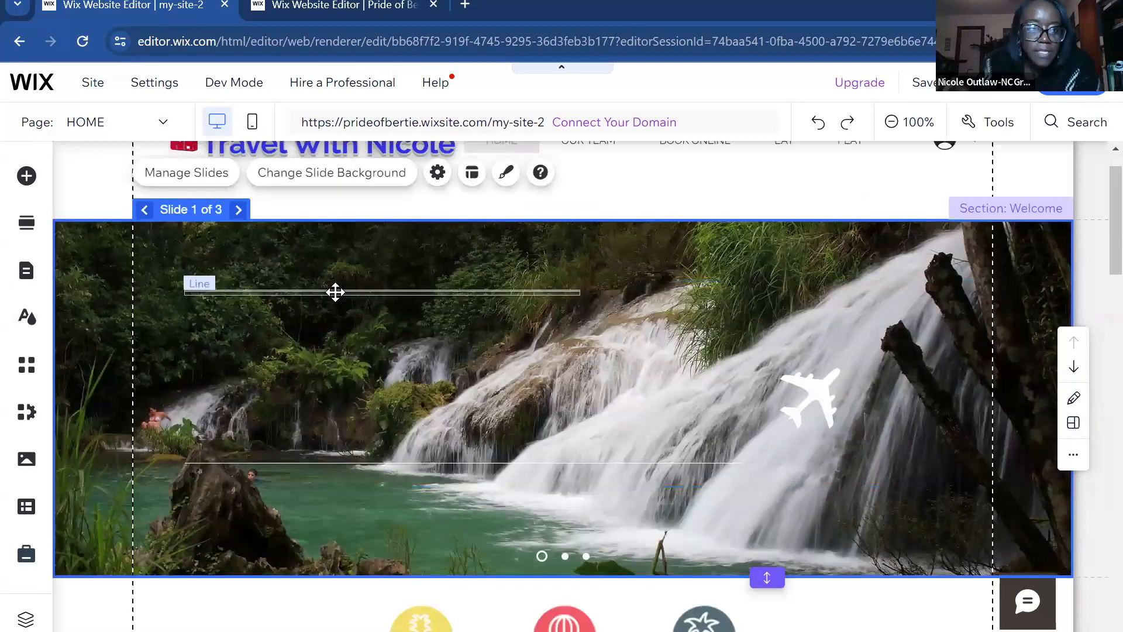
click(335, 291)
click(320, 448)
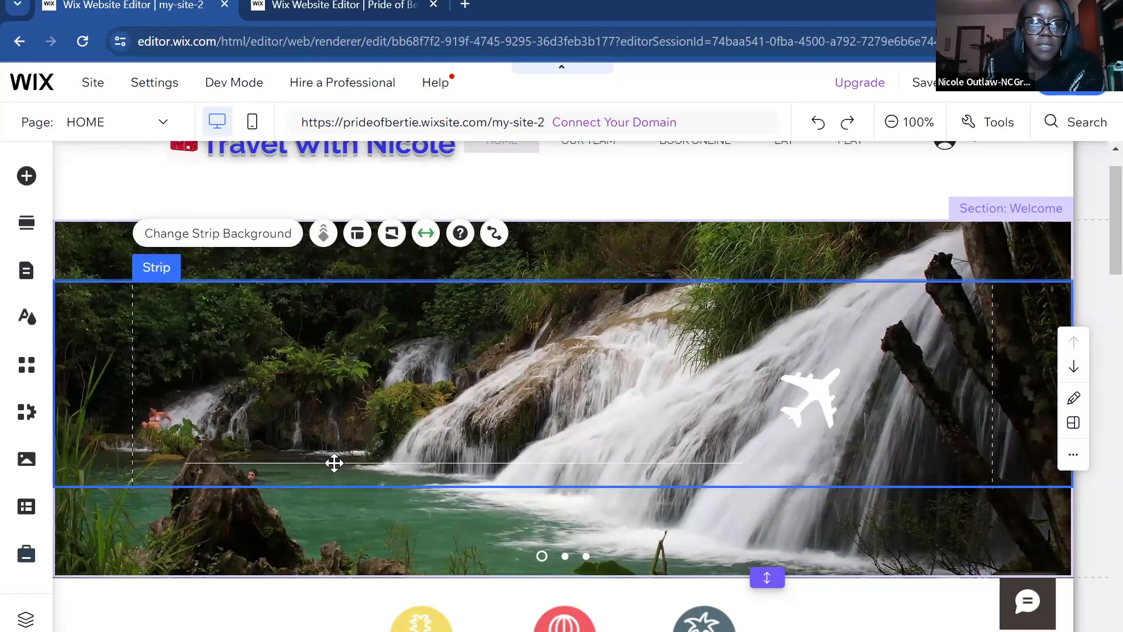
click(334, 463)
click(382, 431)
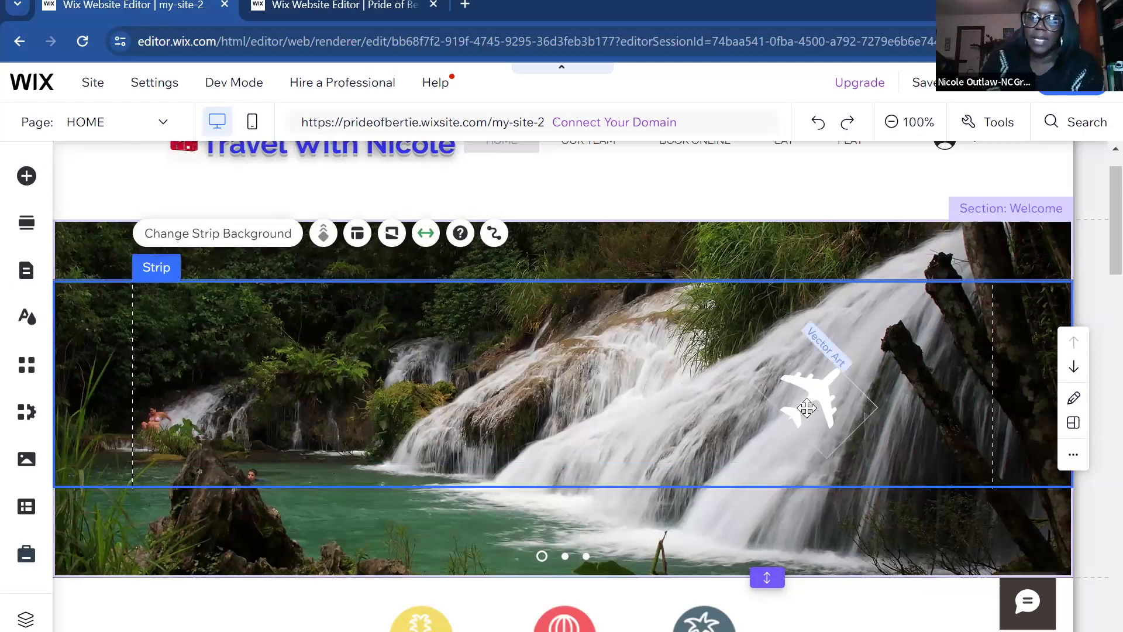
click(807, 408)
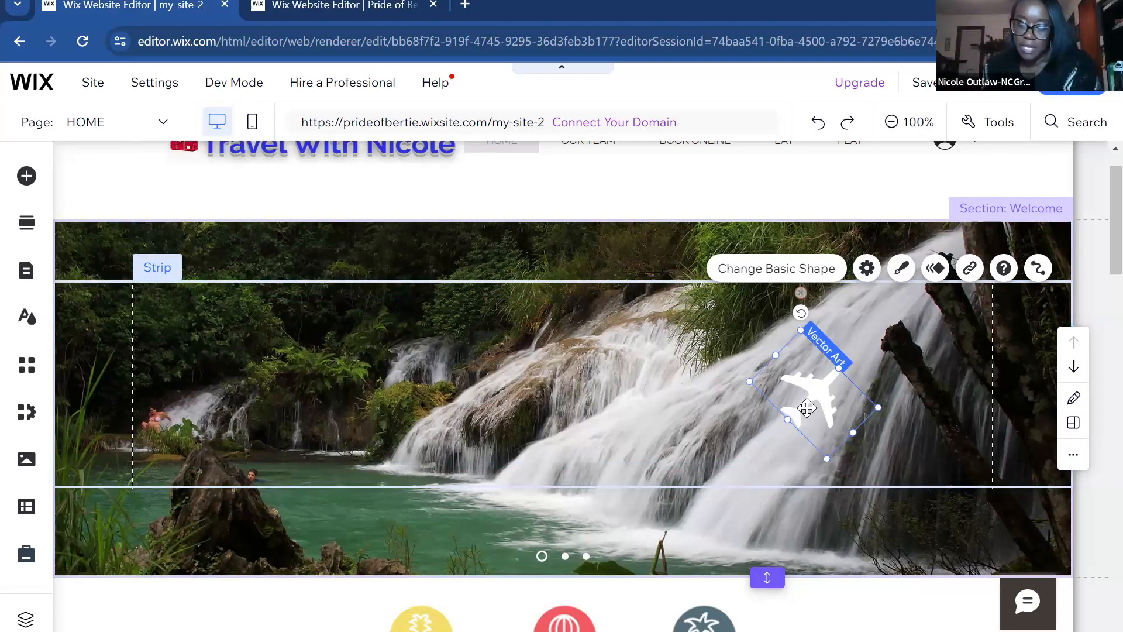
key(Delete)
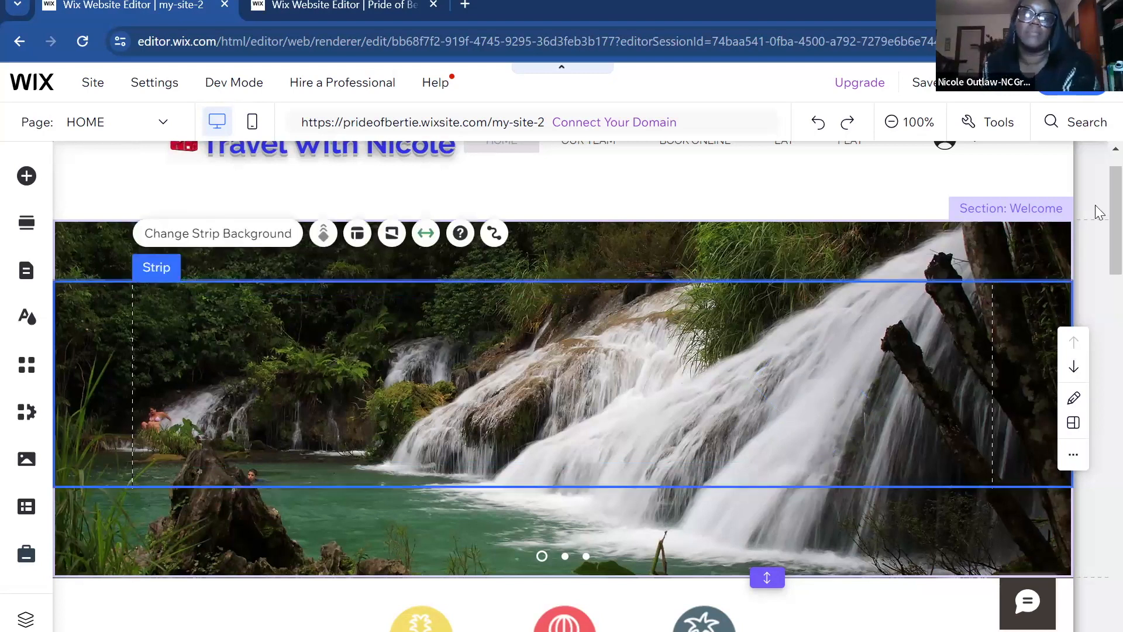
scroll(1098, 180, up, 1)
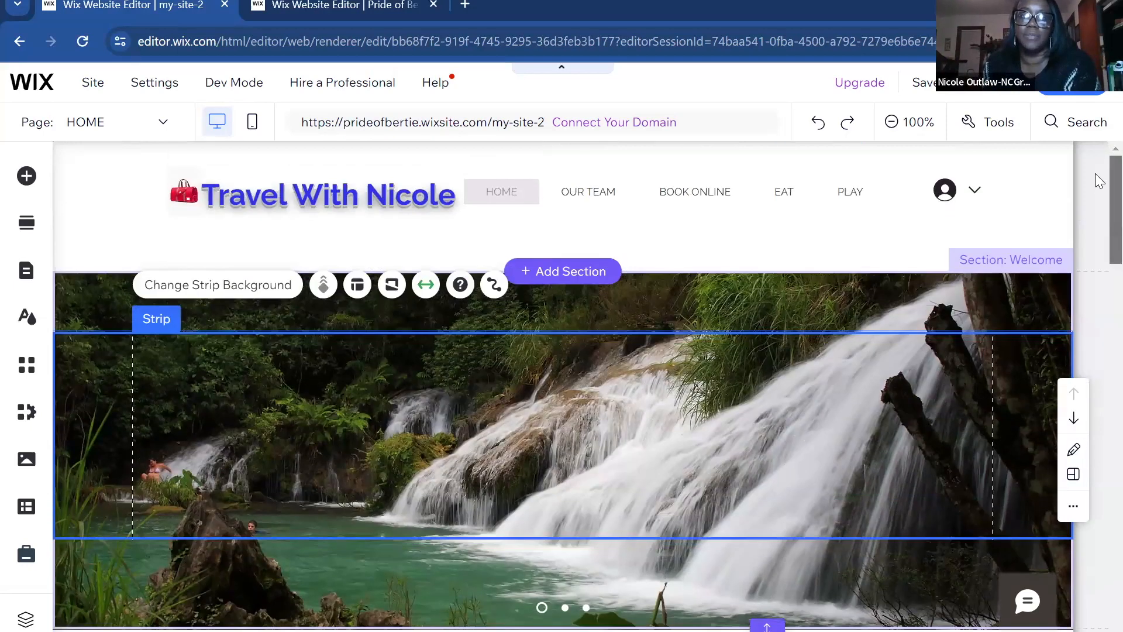
Step: Review the HOME page's sections from the Welcome slideshow down to the news stories and back
scroll(1078, 471, down, 1)
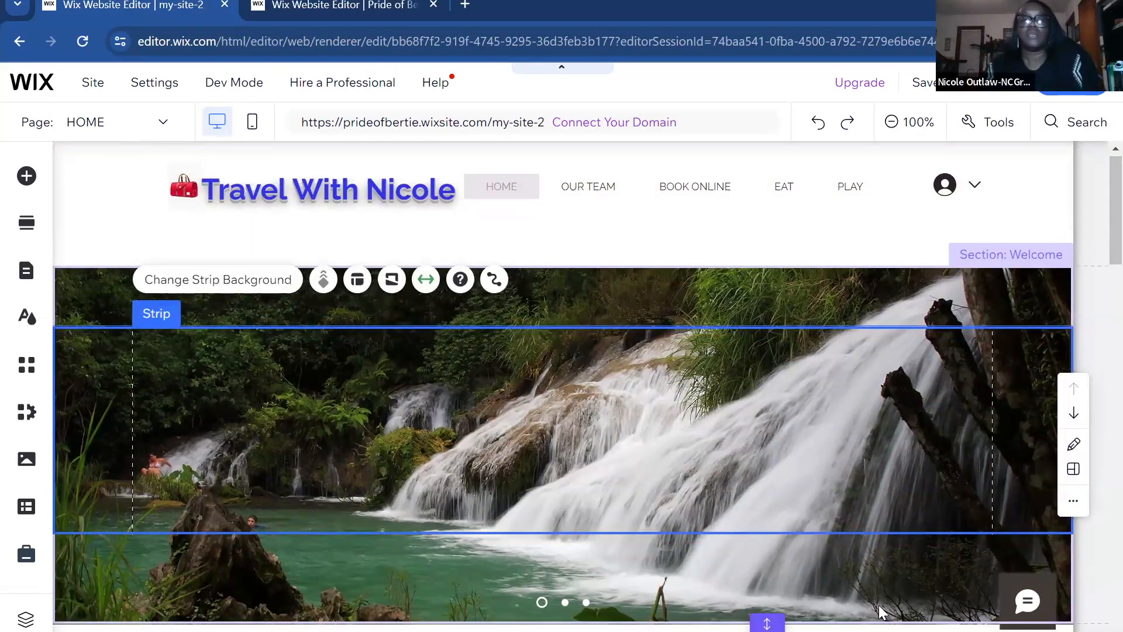
scroll(974, 569, down, 2)
drag(1095, 226, 1096, 213)
scroll(1095, 213, up, 1)
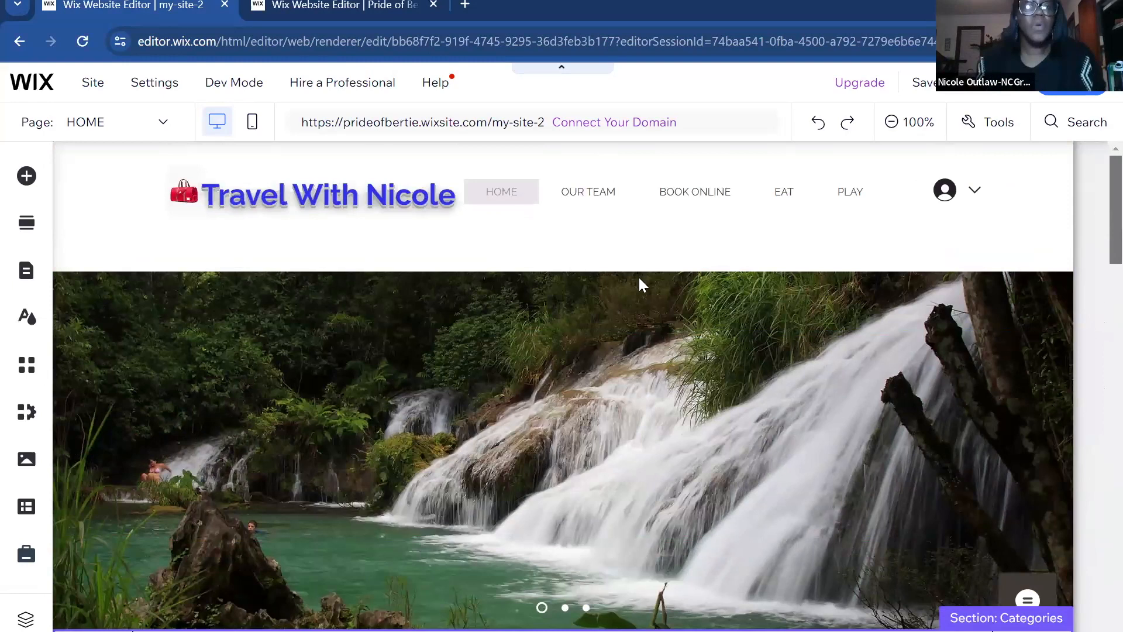
scroll(641, 284, down, 5)
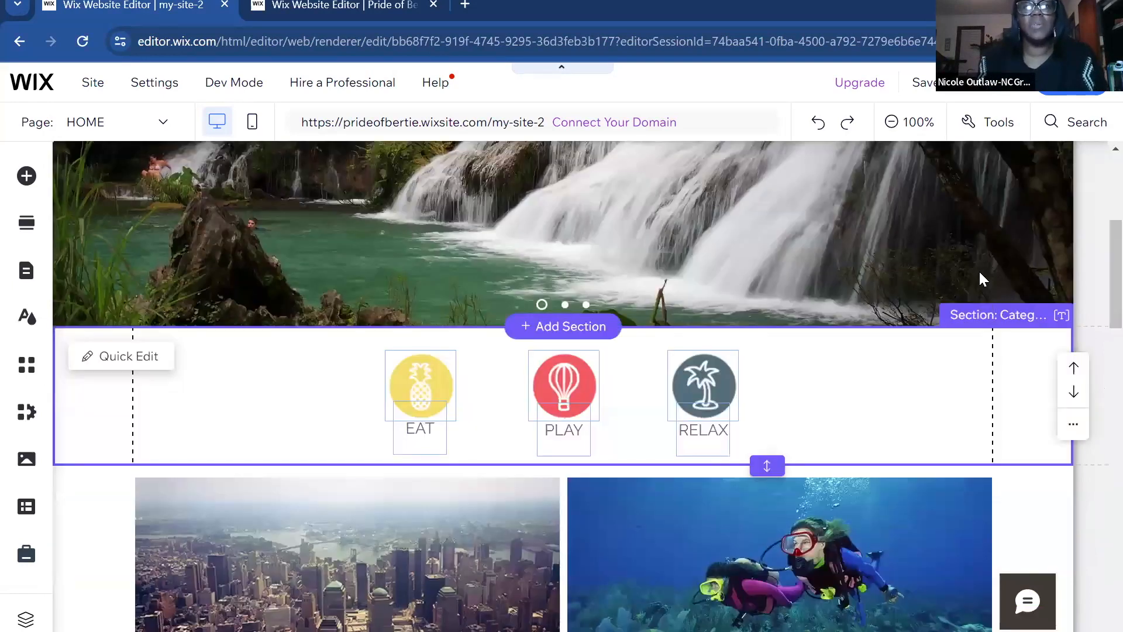
scroll(1101, 539, down, 12)
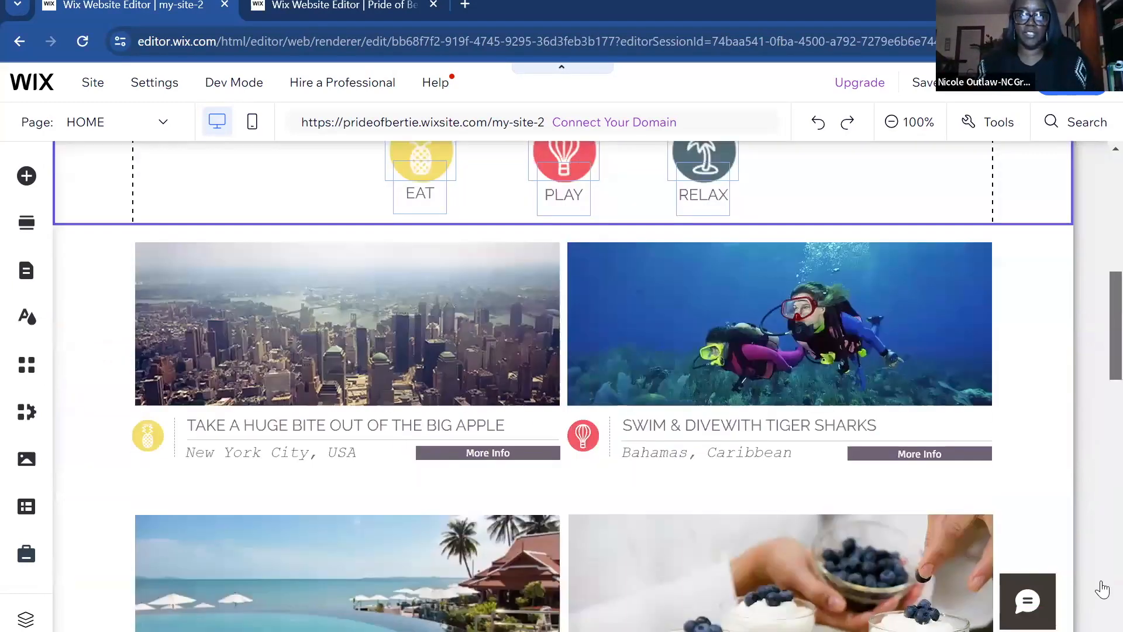
scroll(1102, 585, down, 12)
scroll(1102, 501, up, 5)
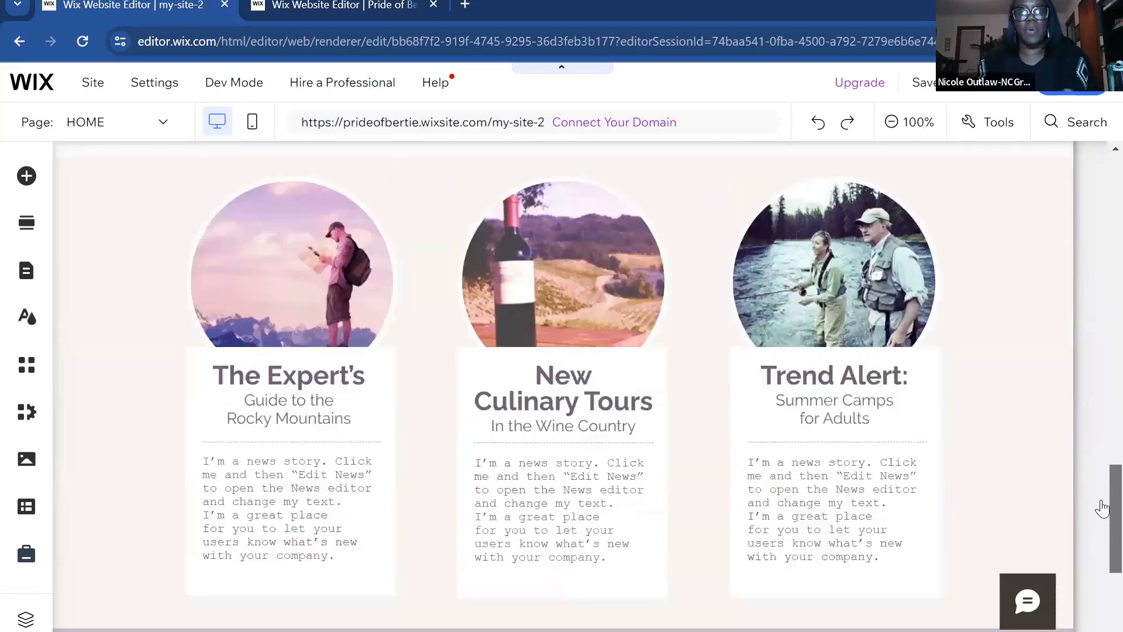
scroll(1102, 401, up, 18)
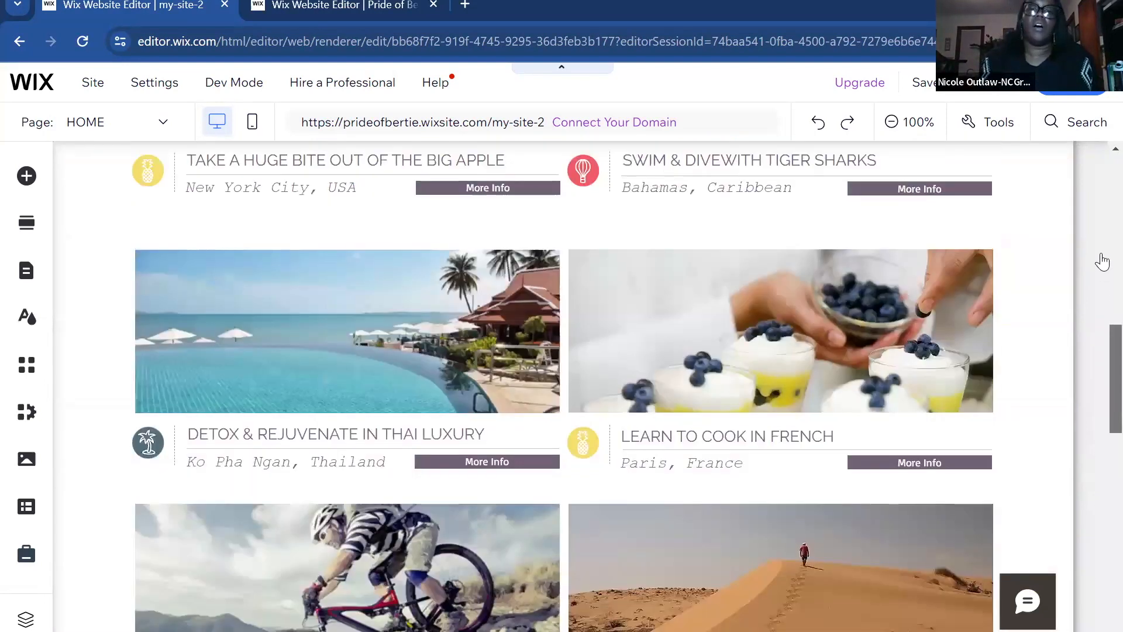
scroll(556, 438, up, 1)
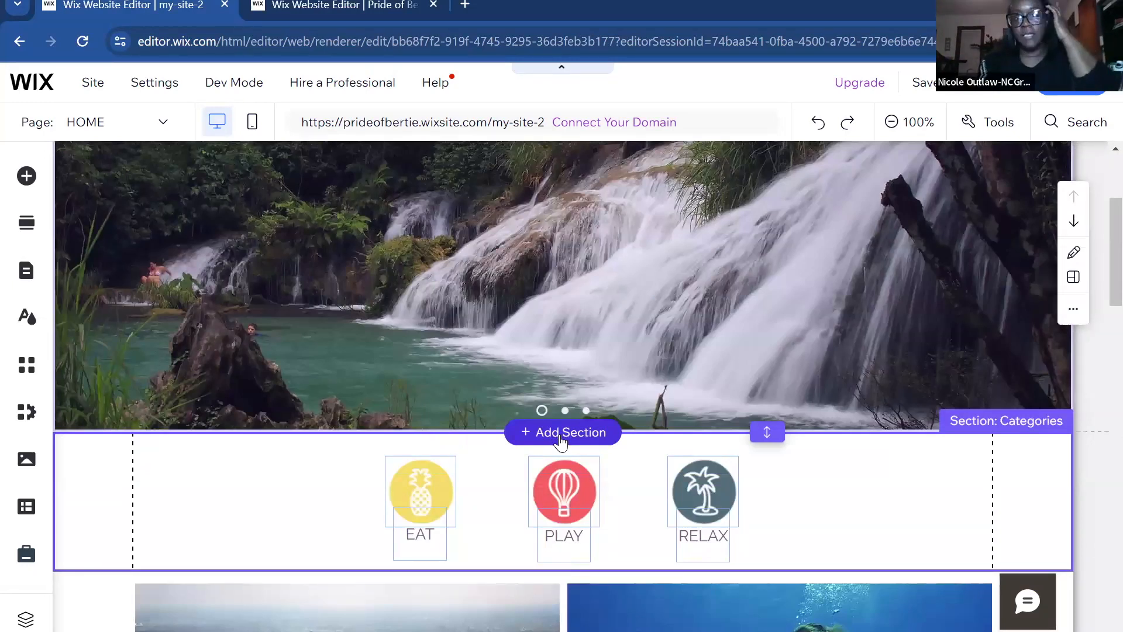
Step: Try to add the Grow Your Vision section from the Welcome designs between the slideshow and the Categories section
click(561, 439)
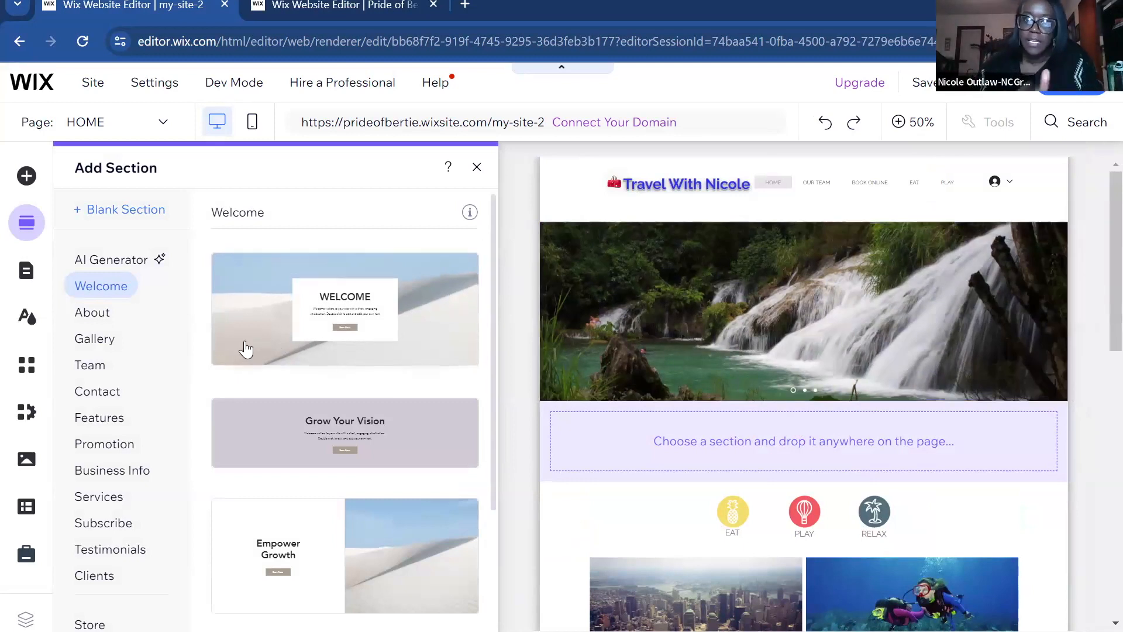
click(323, 343)
click(324, 344)
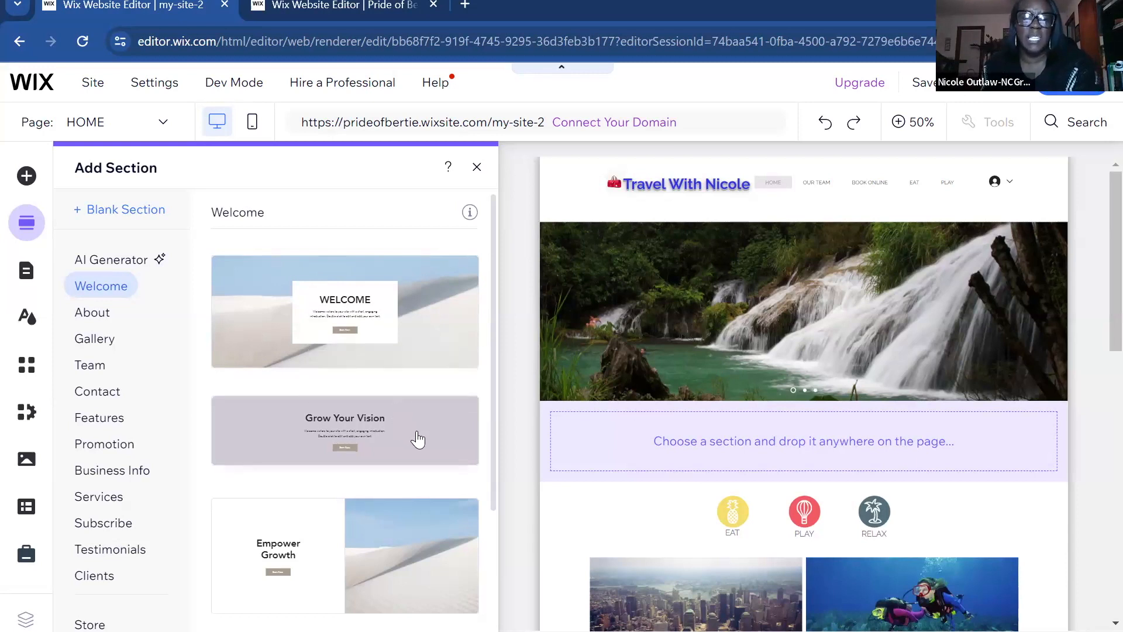
drag(421, 439, 772, 453)
click(993, 448)
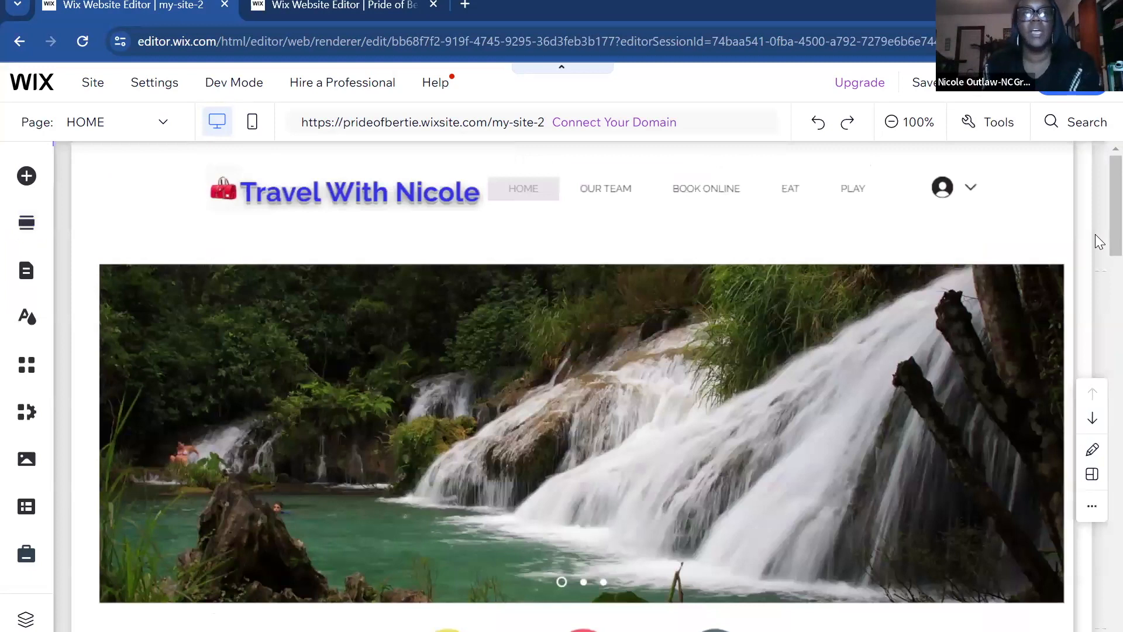
scroll(1095, 236, down, 6)
scroll(1095, 237, up, 5)
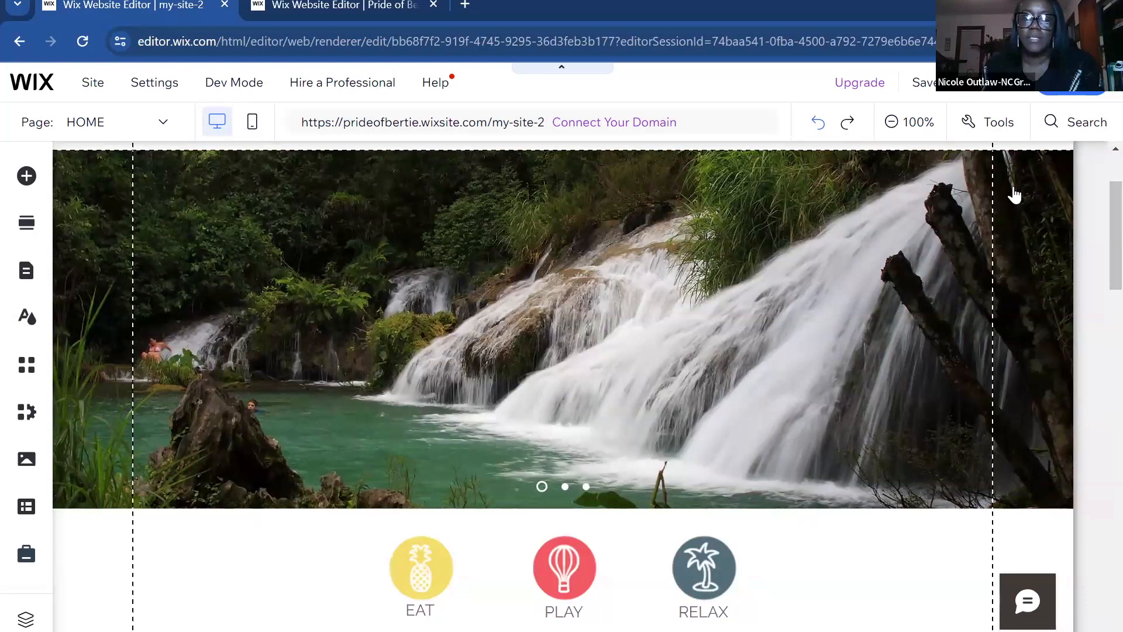
Step: Add the Grow Your Vision welcome section to the HOME page between the slideshow and the Categories section
click(670, 268)
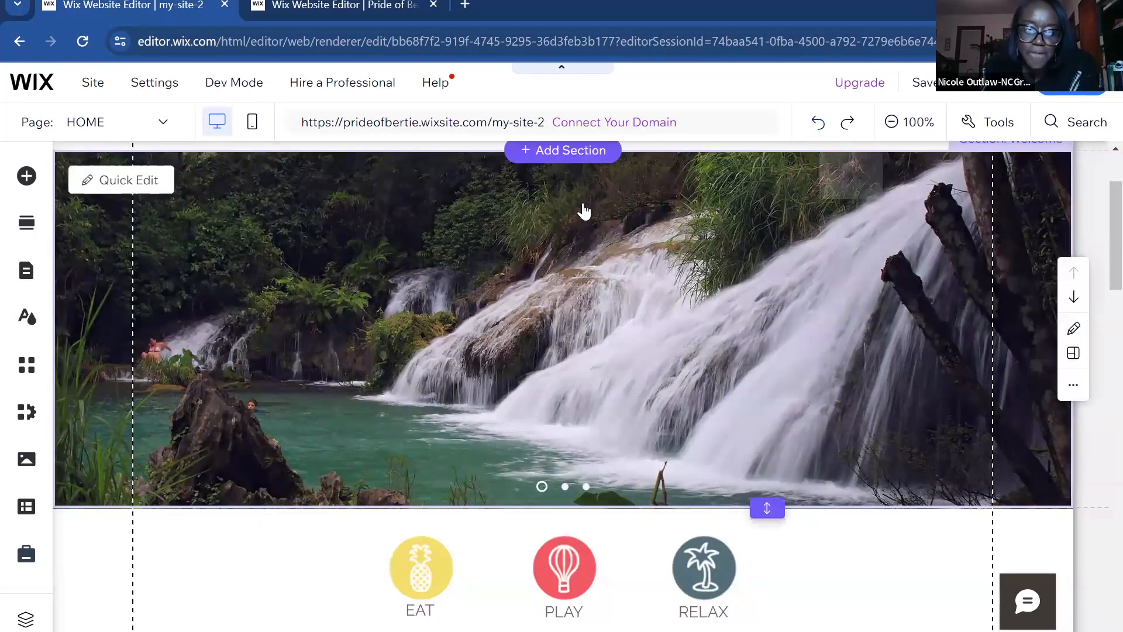
click(511, 289)
scroll(770, 468, down, 7)
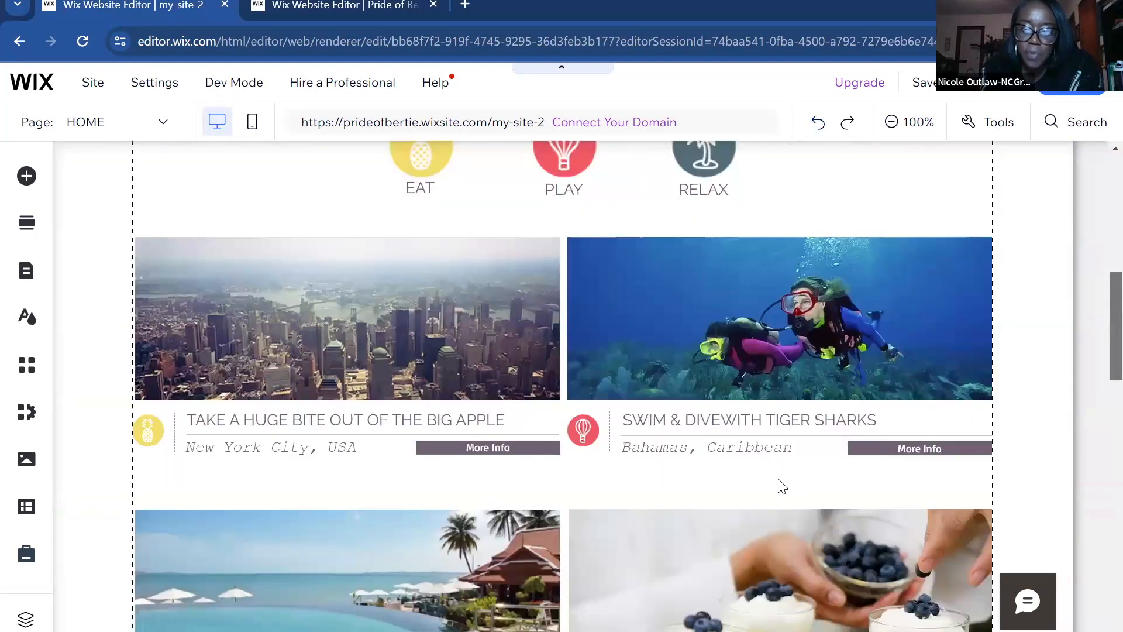
scroll(786, 487, up, 2)
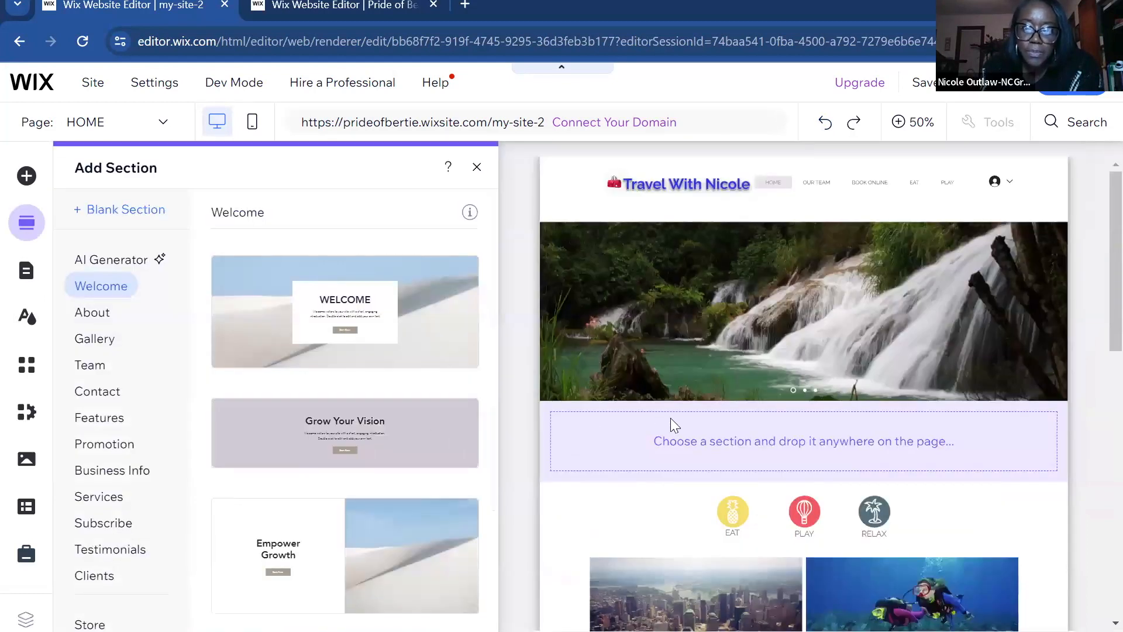
drag(345, 433, 747, 522)
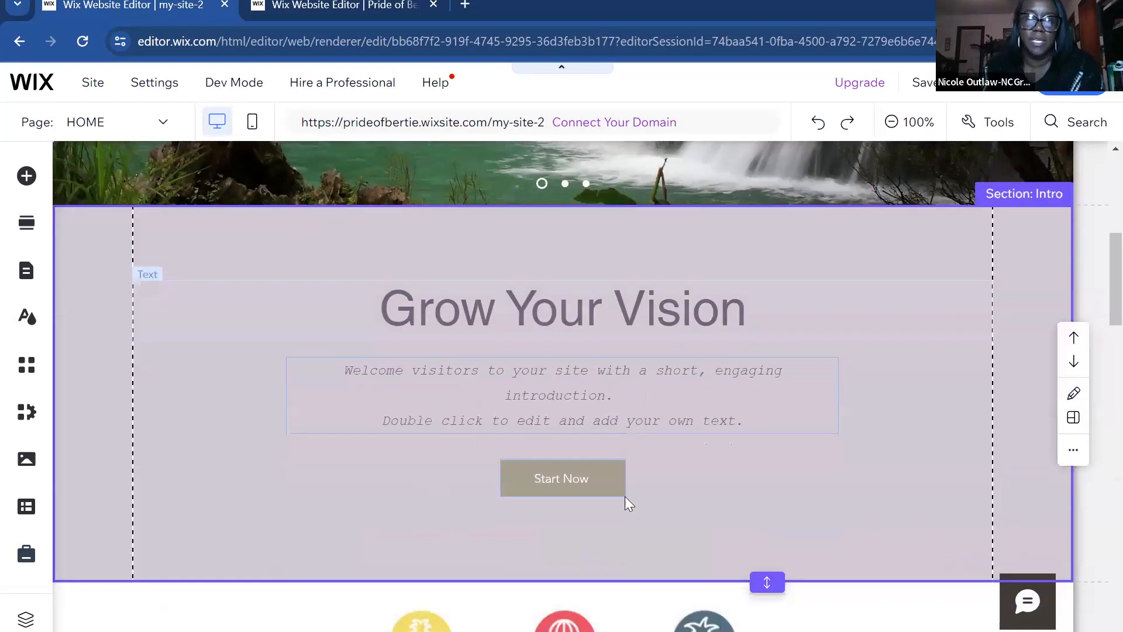
Step: Reduce the height of the Intro section and move its title, paragraph and Start Now button upward to fit
scroll(801, 490, down, 5)
scroll(859, 468, down, 5)
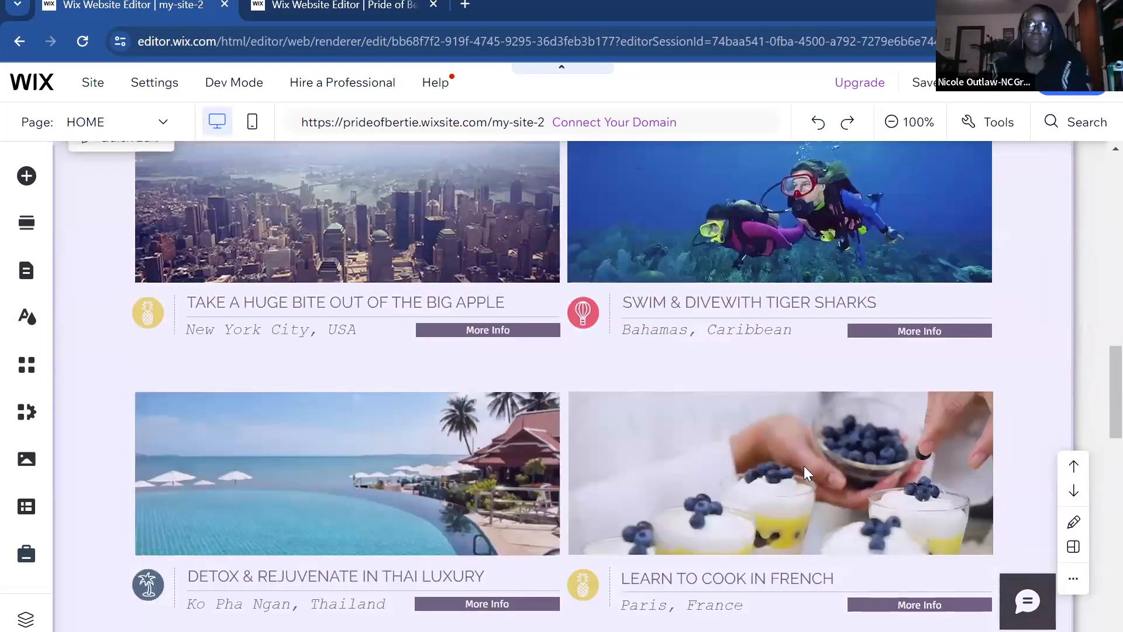
scroll(795, 455, down, 5)
scroll(764, 456, down, 10)
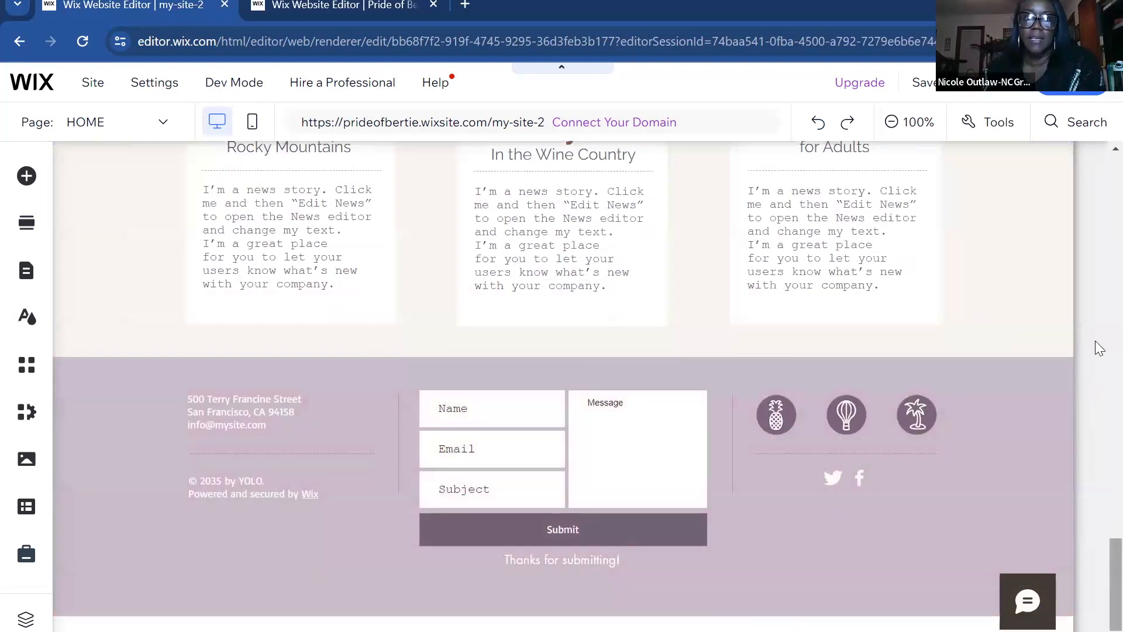
scroll(1096, 304, up, 15)
scroll(1094, 253, up, 5)
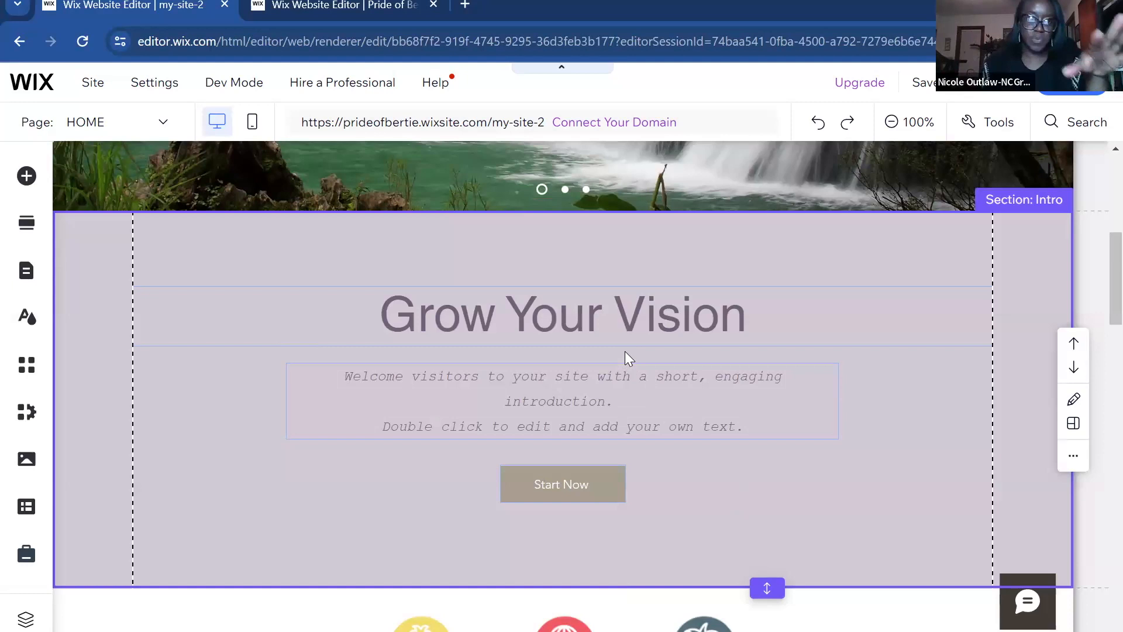
drag(767, 587, 784, 437)
drag(696, 291, 702, 351)
drag(597, 481, 607, 460)
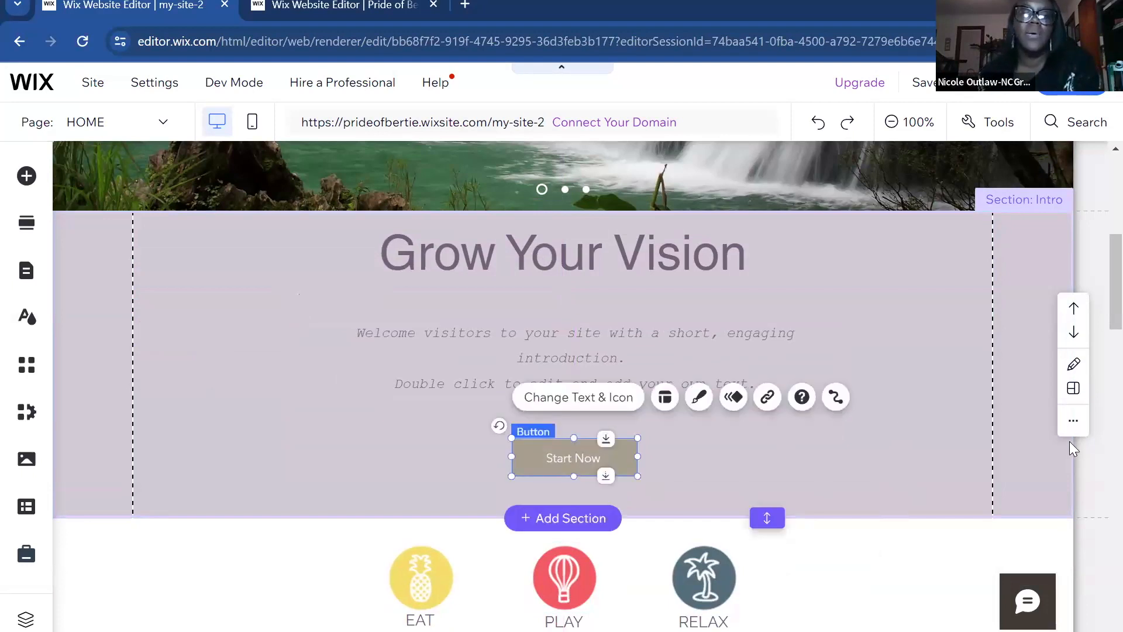
Step: Set the Intro section's background to the custom green #307B58 through Quick Edit and return to its content settings
click(925, 338)
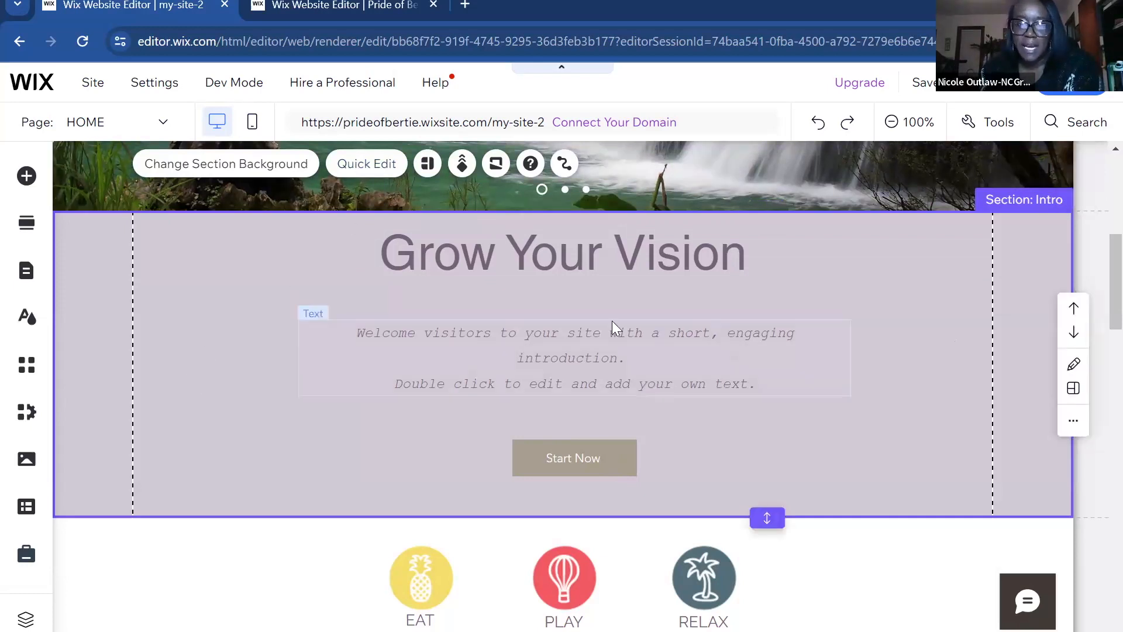
click(351, 164)
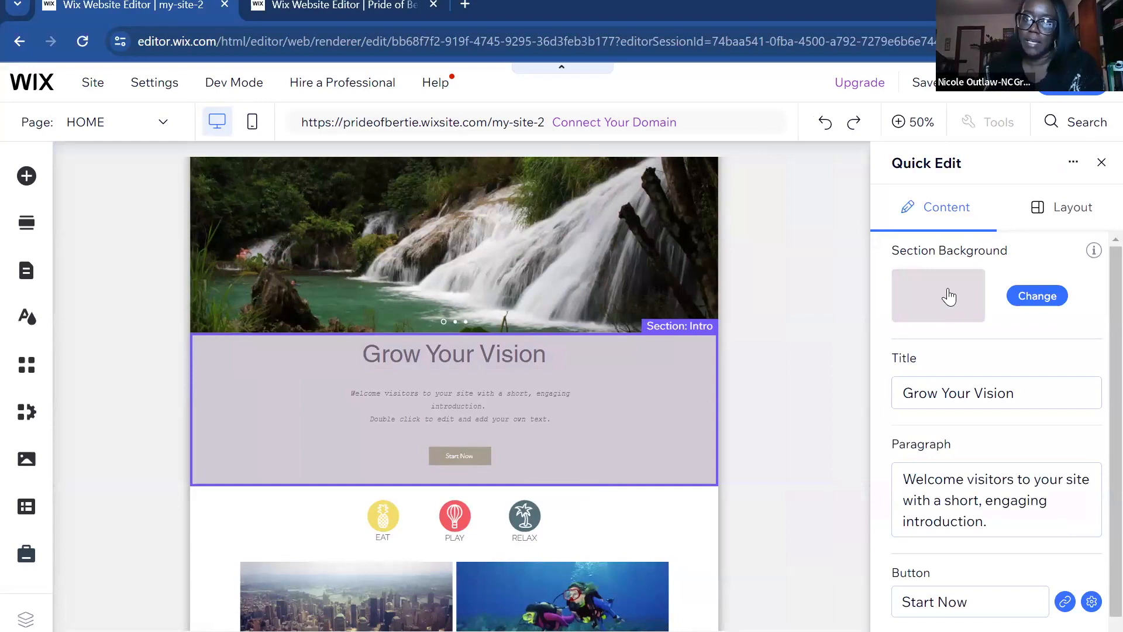
click(1033, 296)
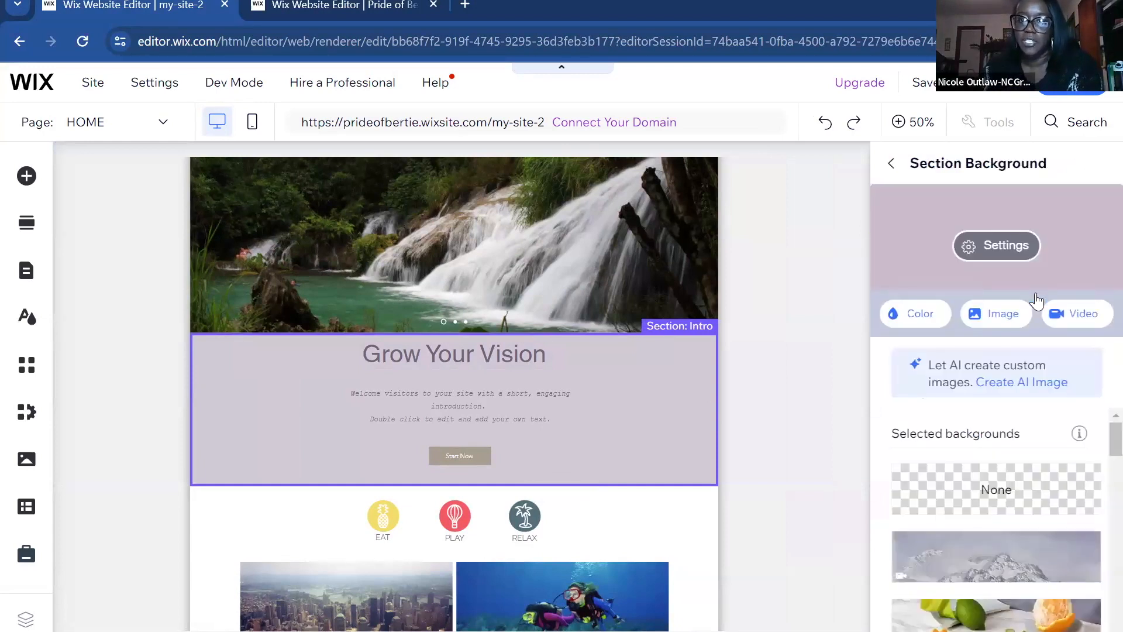
click(939, 316)
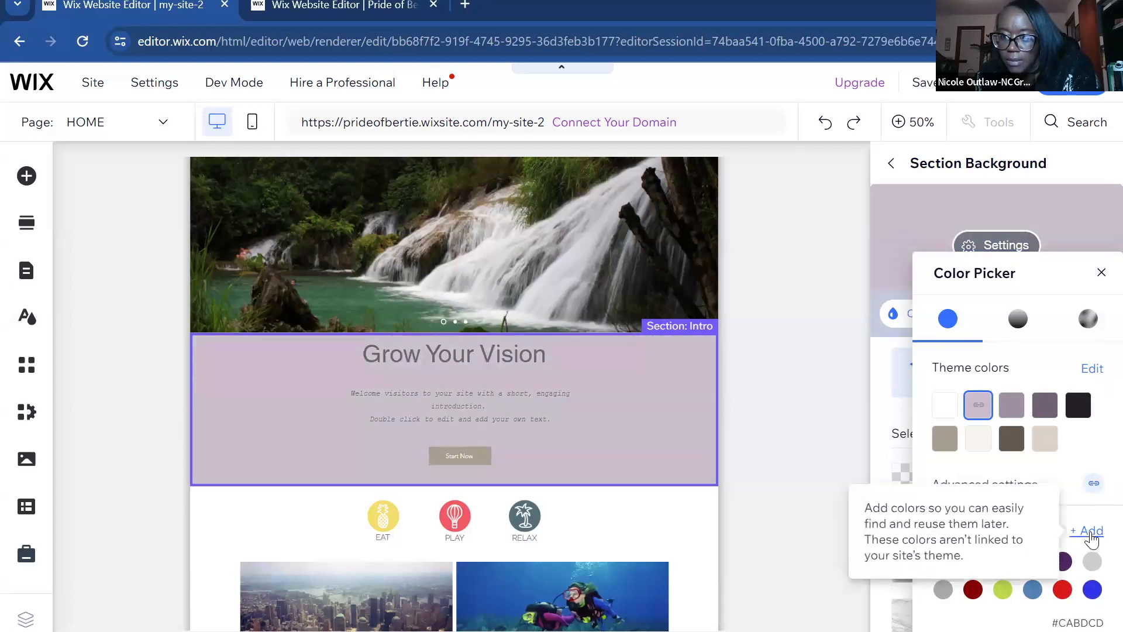
click(1089, 532)
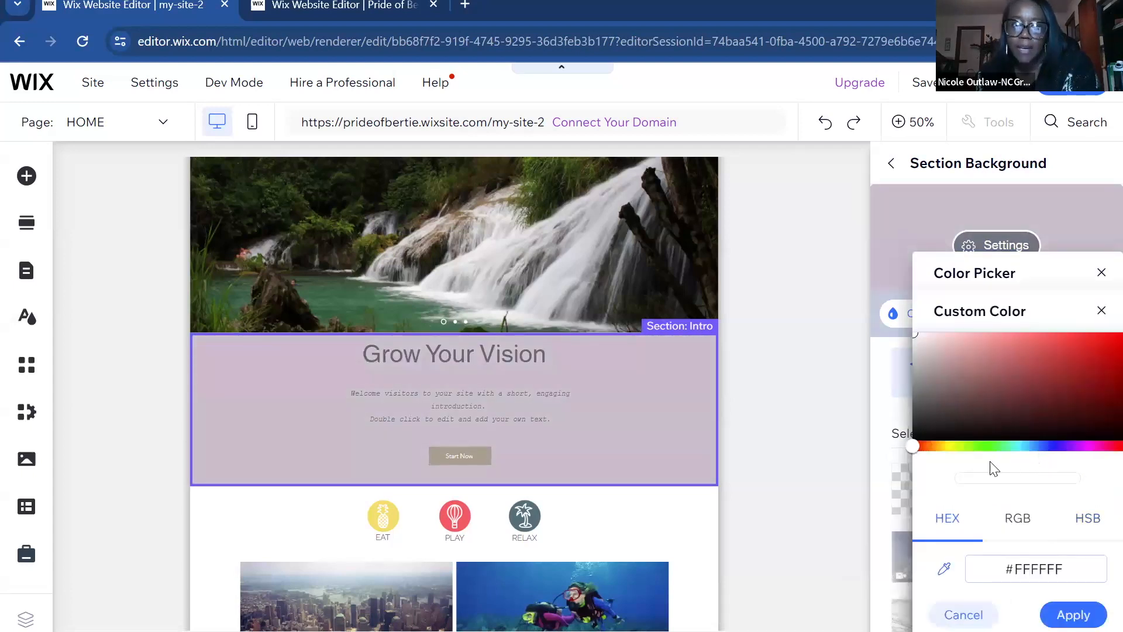
drag(918, 448, 1002, 465)
click(1075, 387)
drag(1073, 385, 1040, 388)
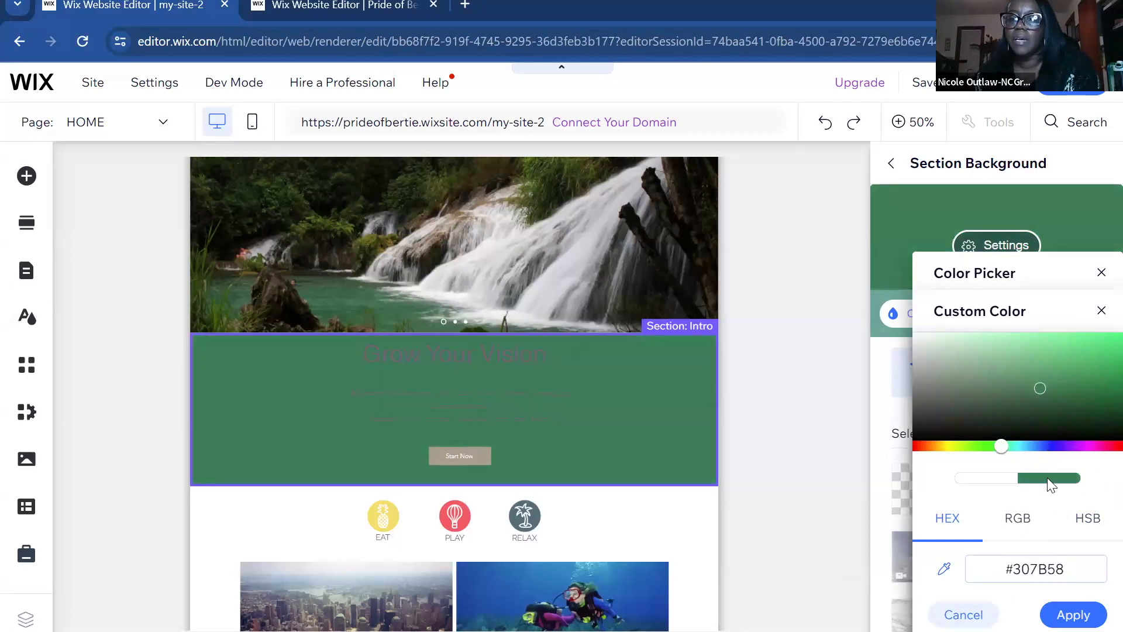
click(1094, 310)
click(1101, 272)
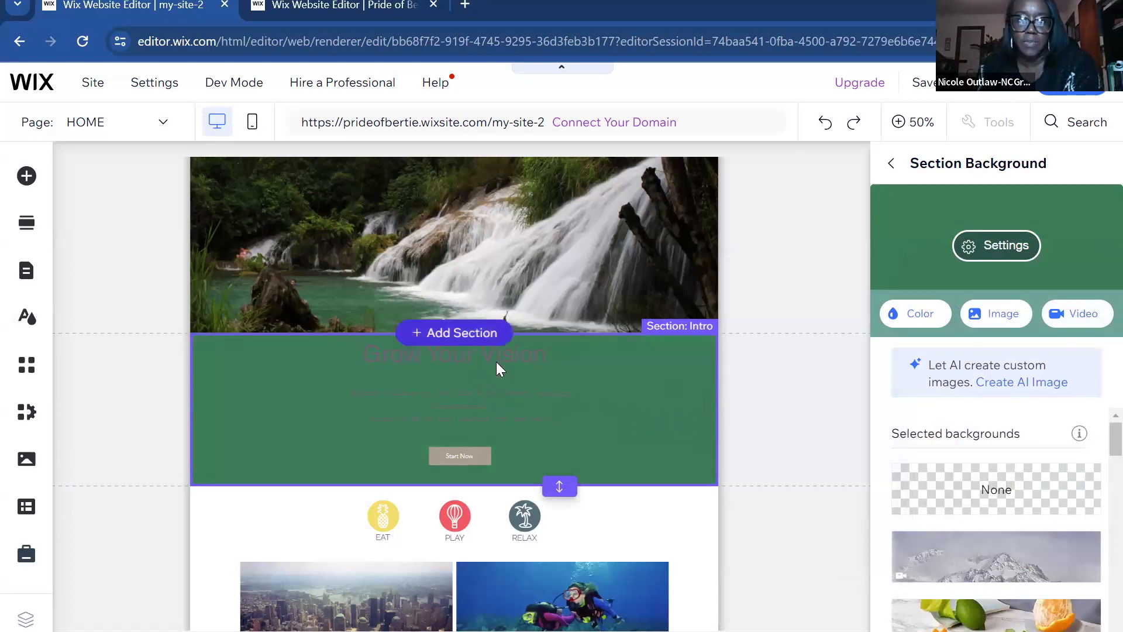
click(891, 163)
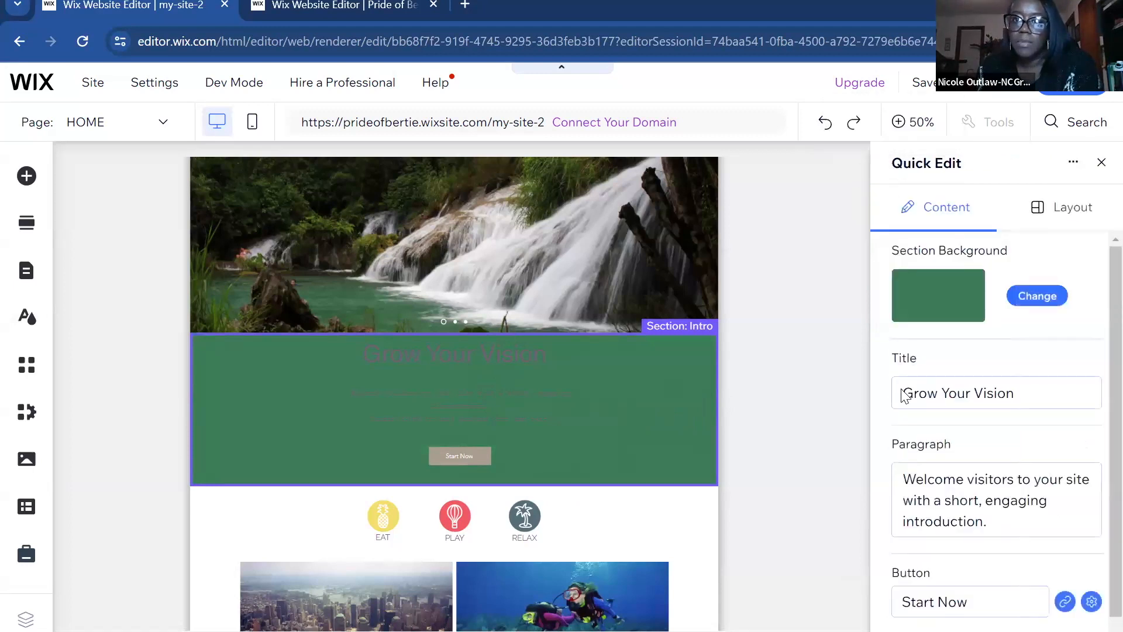
Step: Apply the Heading 3 text style to the Grow Your Vision title in the Intro section
click(1008, 409)
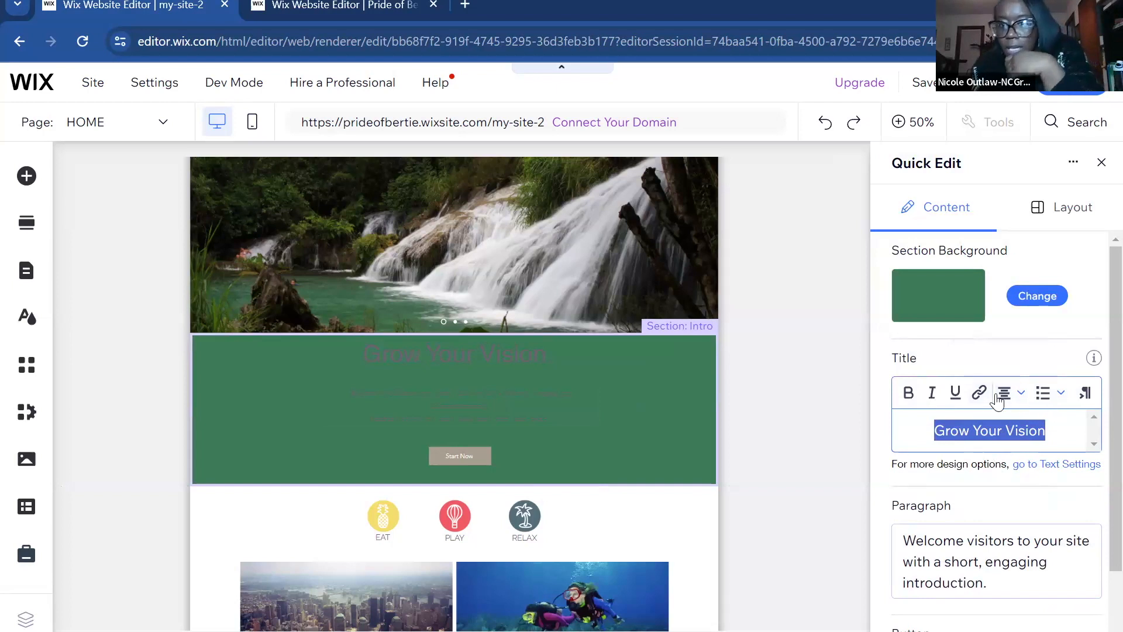
click(1100, 167)
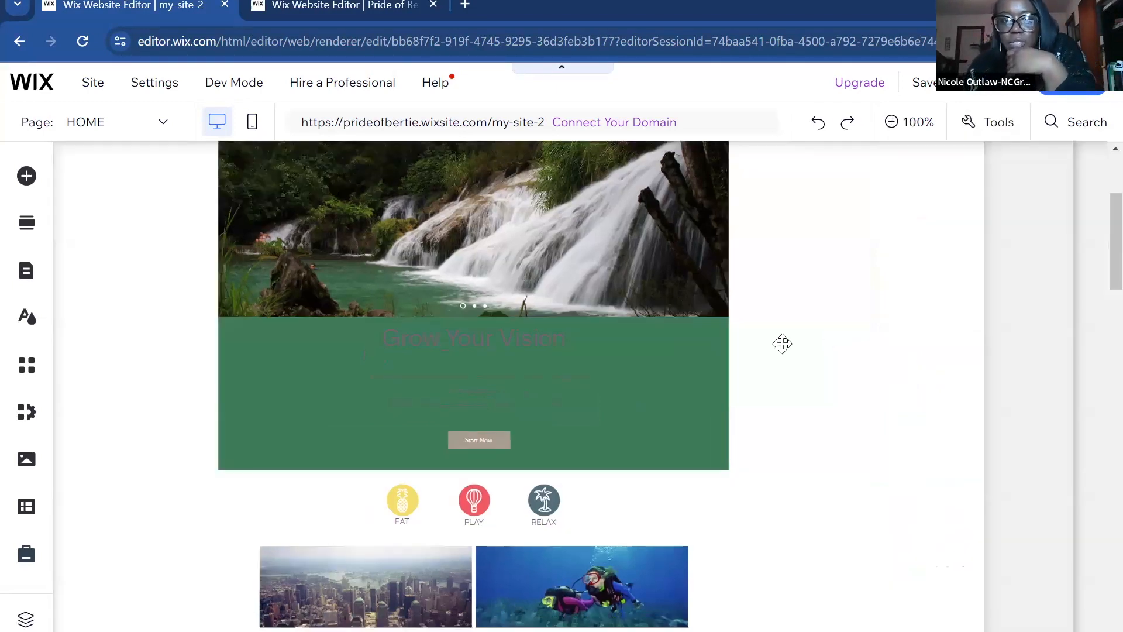
click(650, 369)
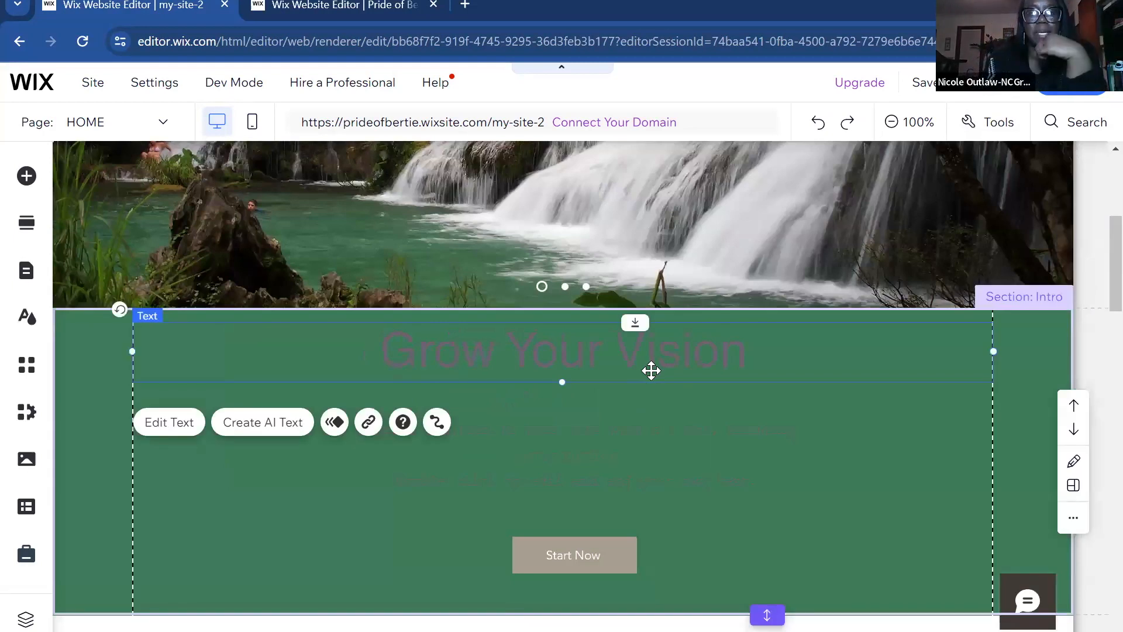
double_click(652, 364)
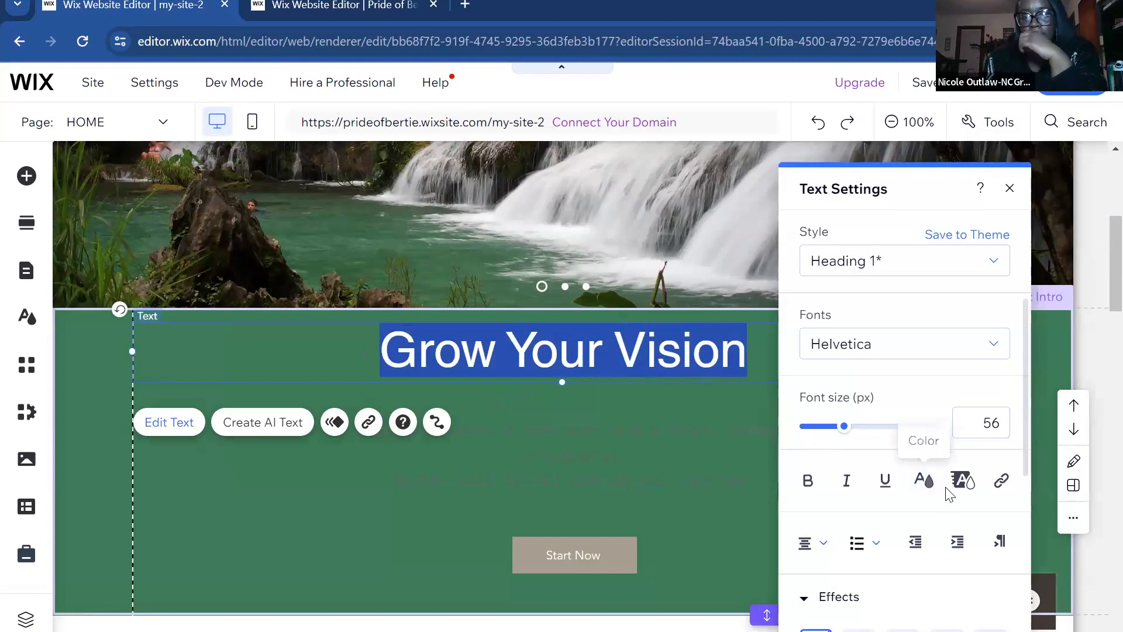
scroll(939, 515, down, 1)
scroll(940, 518, down, 1)
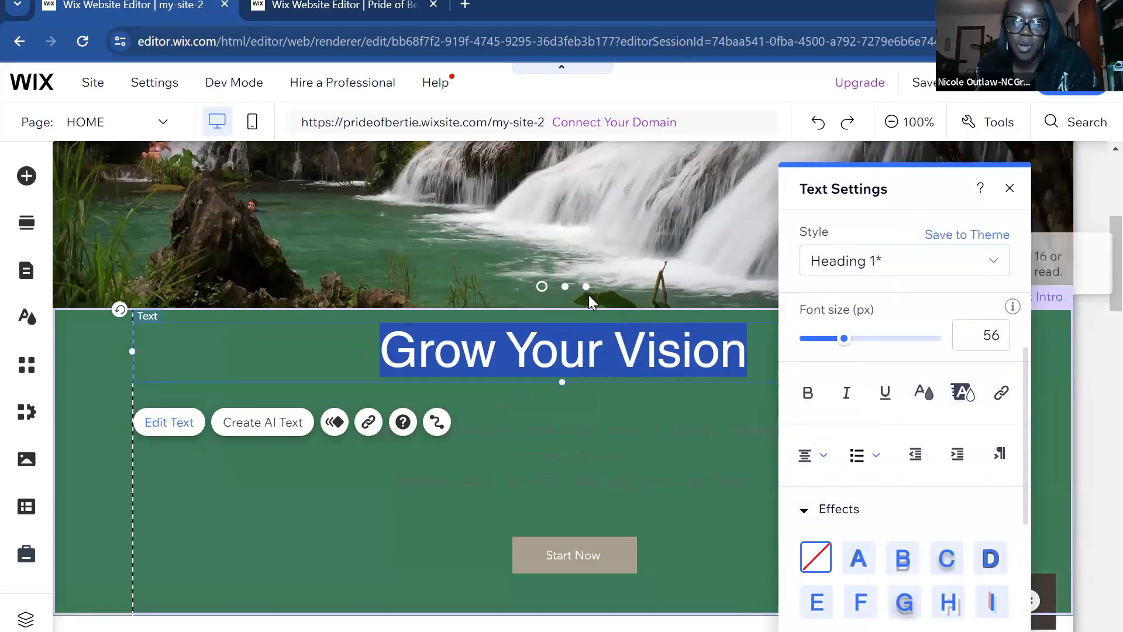
click(994, 266)
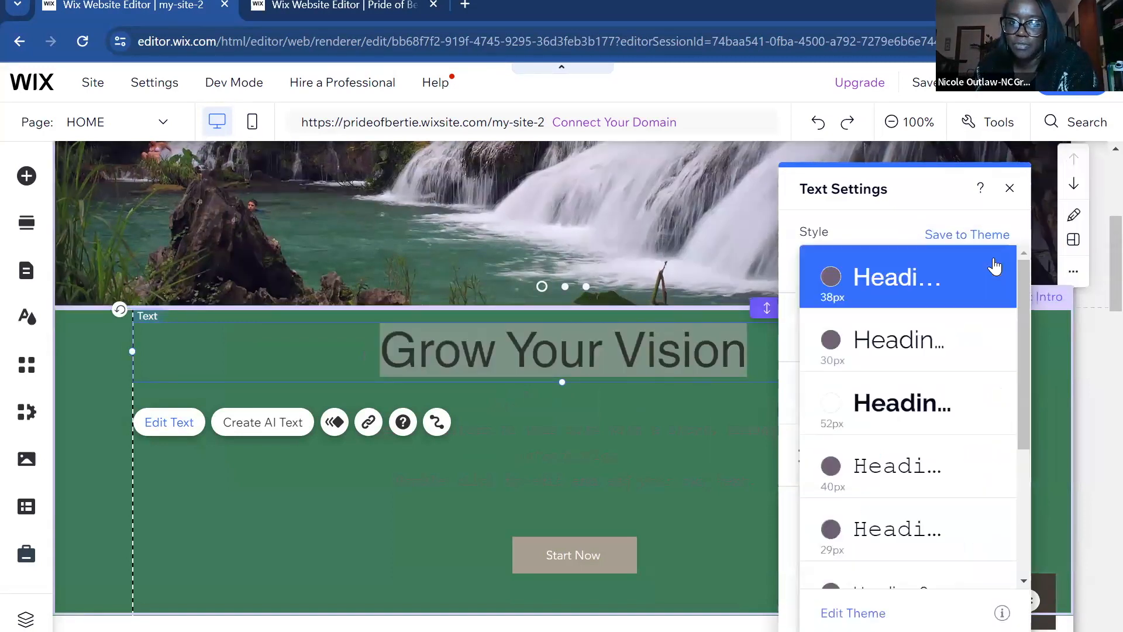
scroll(1019, 333, down, 5)
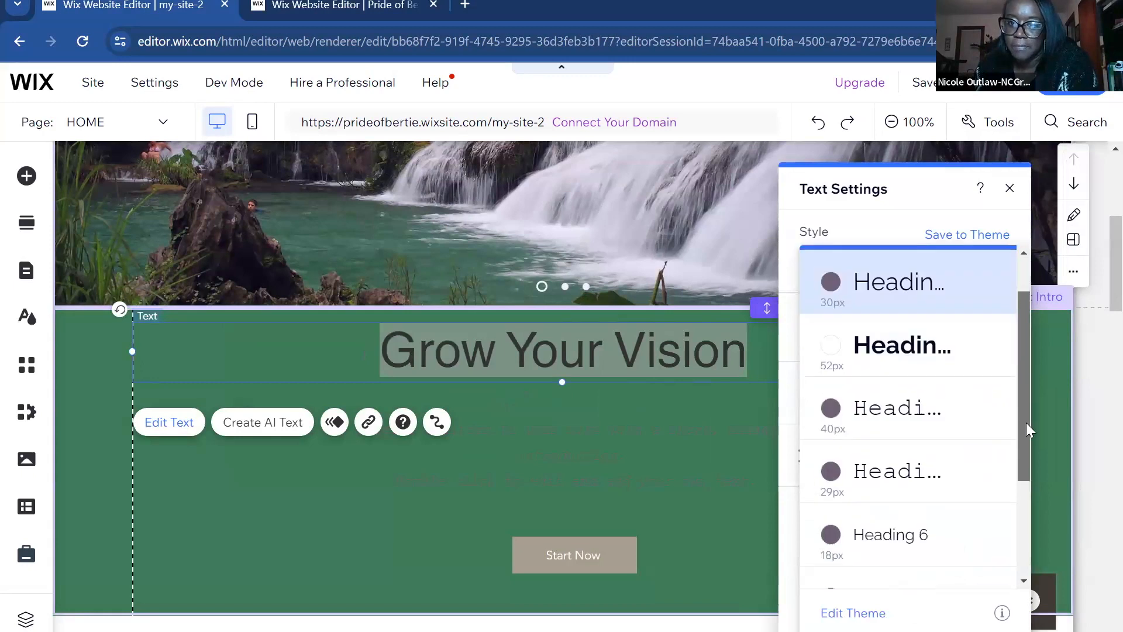
scroll(1014, 443, up, 4)
scroll(1013, 328, up, 2)
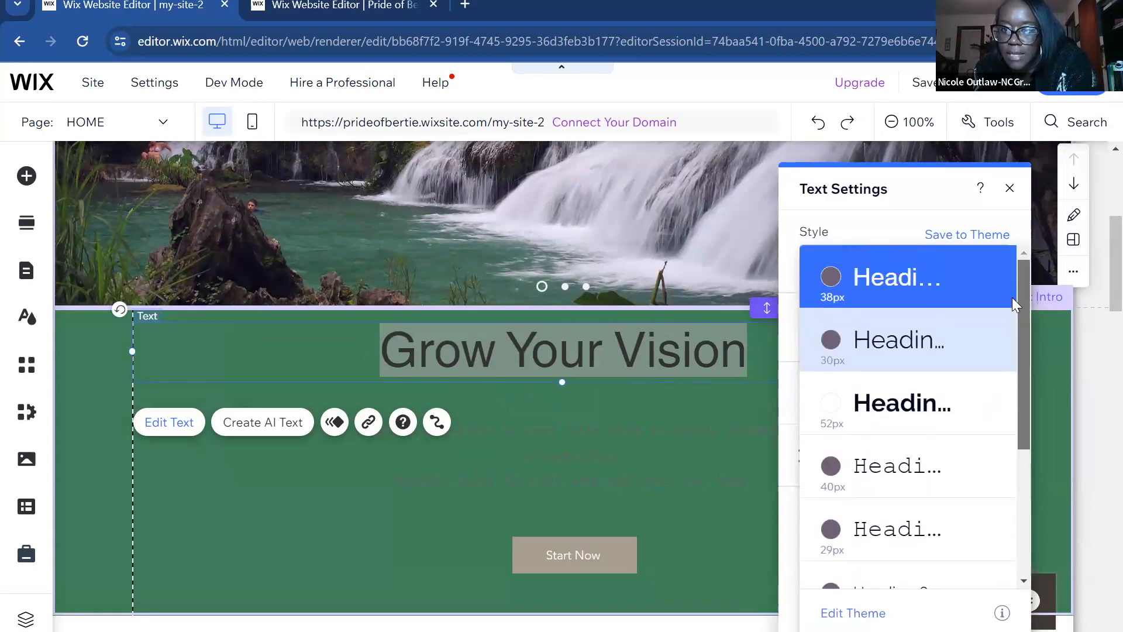
click(916, 419)
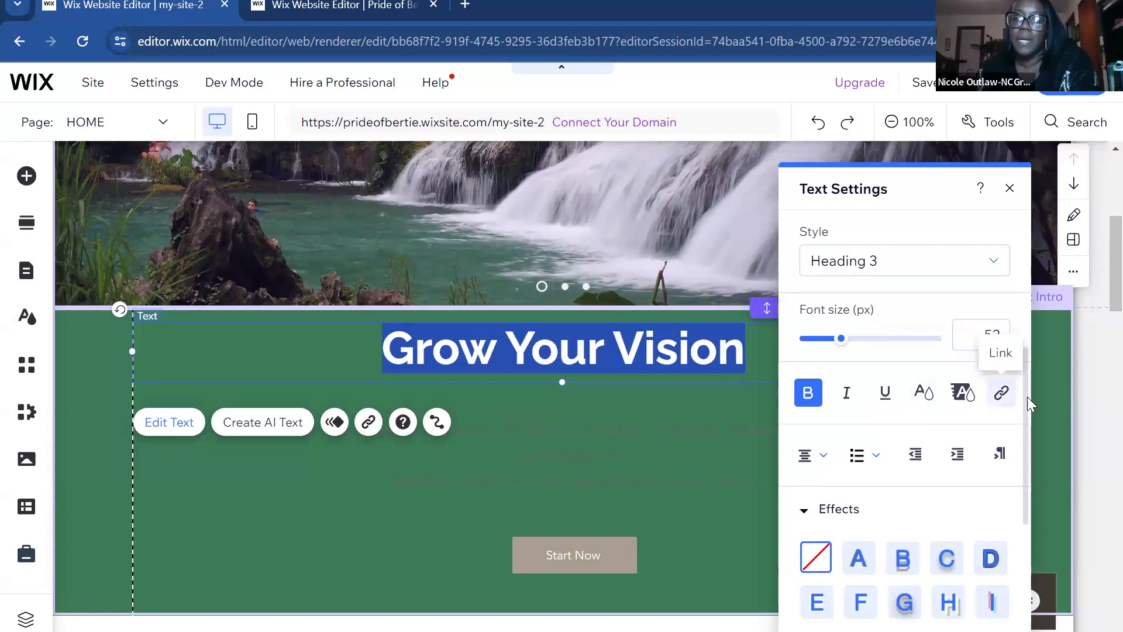
Step: Set the Grow Your Vision title's text color to white #FFFFFF from the saved custom colors
drag(1025, 397, 1025, 405)
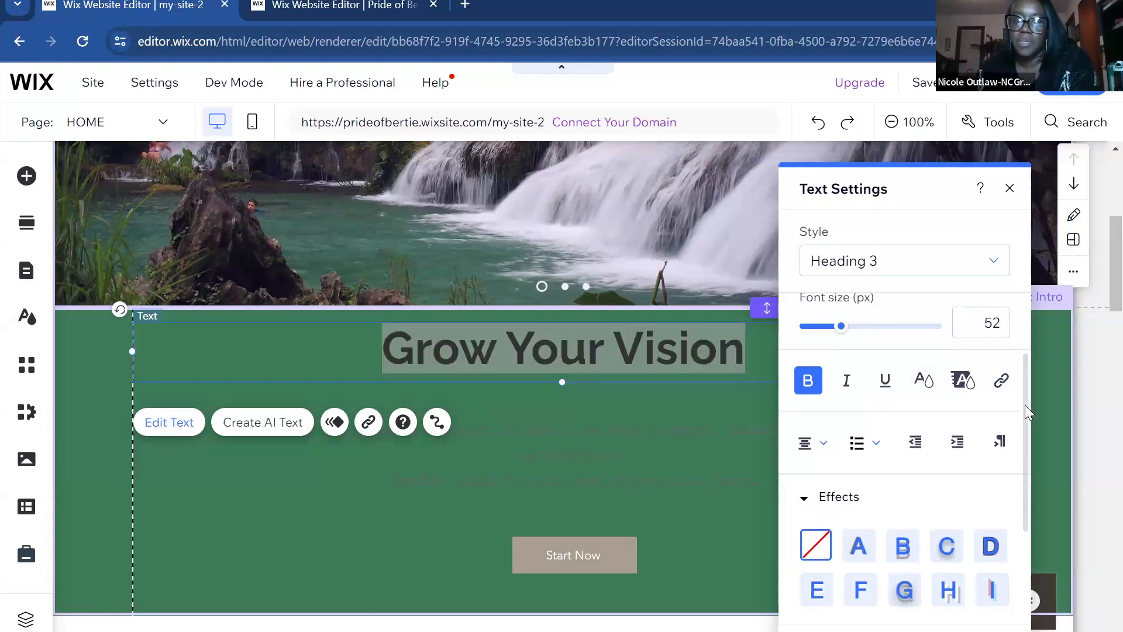
click(925, 381)
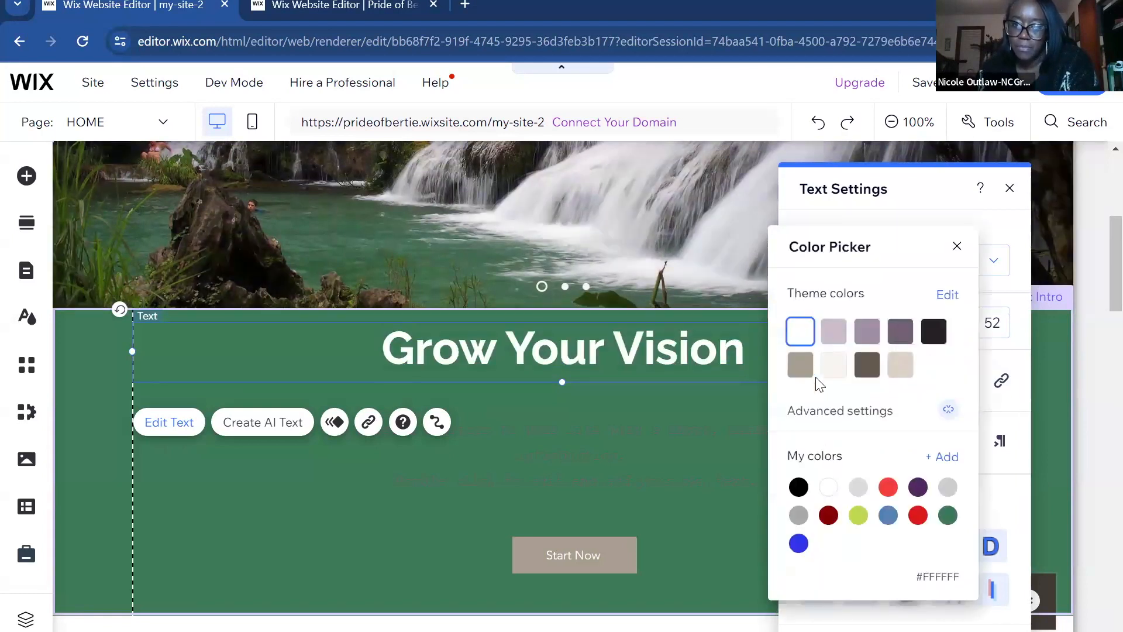
click(827, 489)
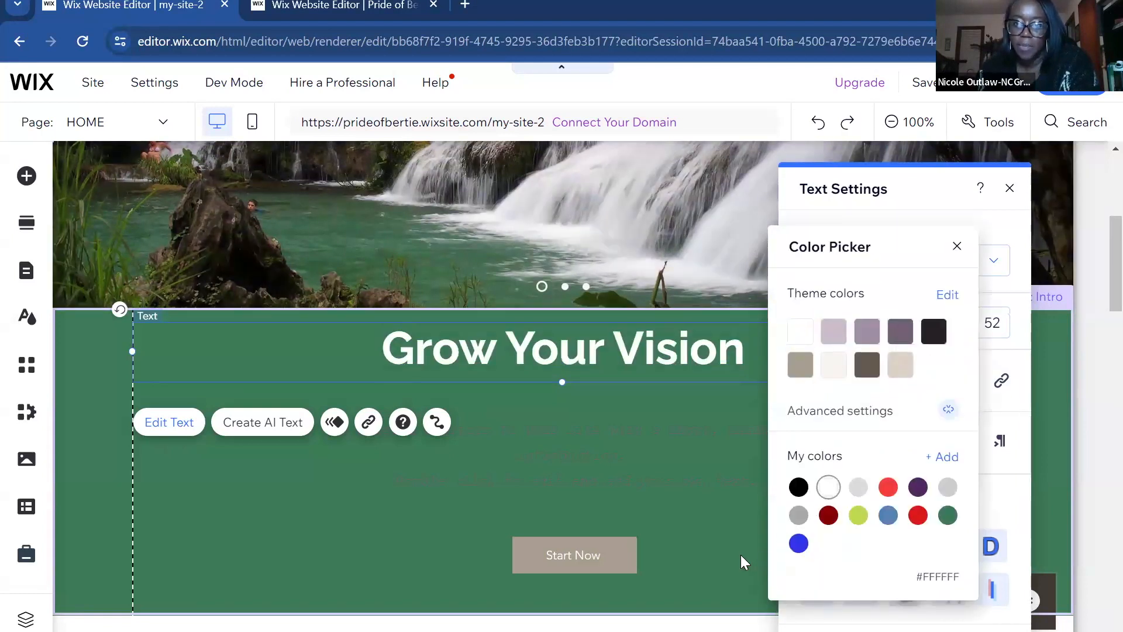
click(665, 495)
click(679, 472)
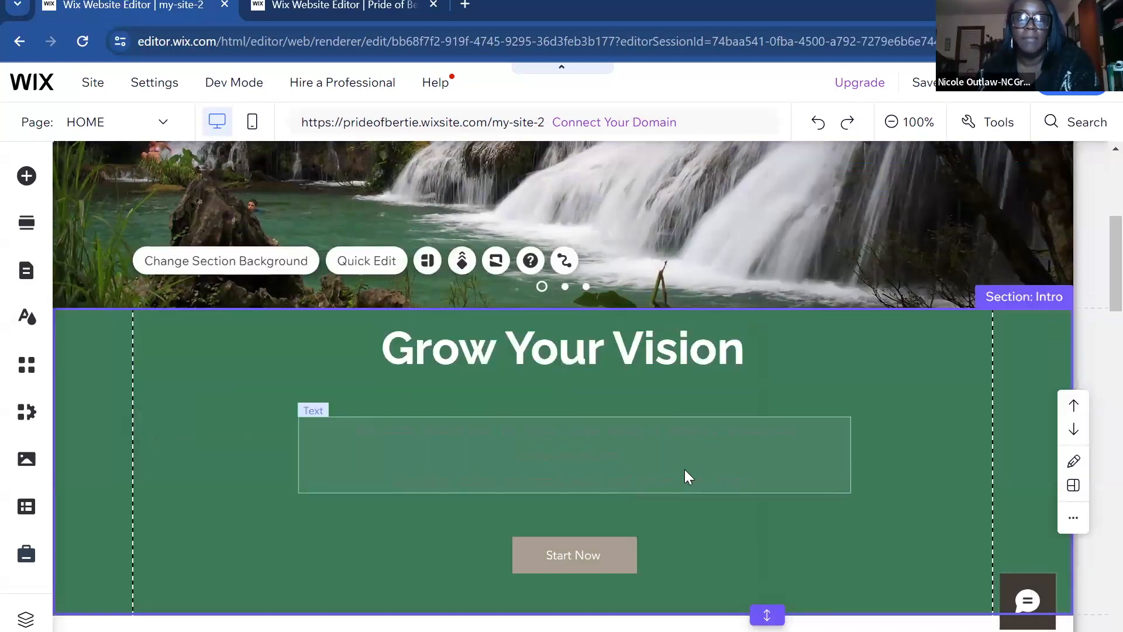
Step: Replace the Intro section's title text with "Travel With Us!" and delete the paragraph below it
double_click(682, 362)
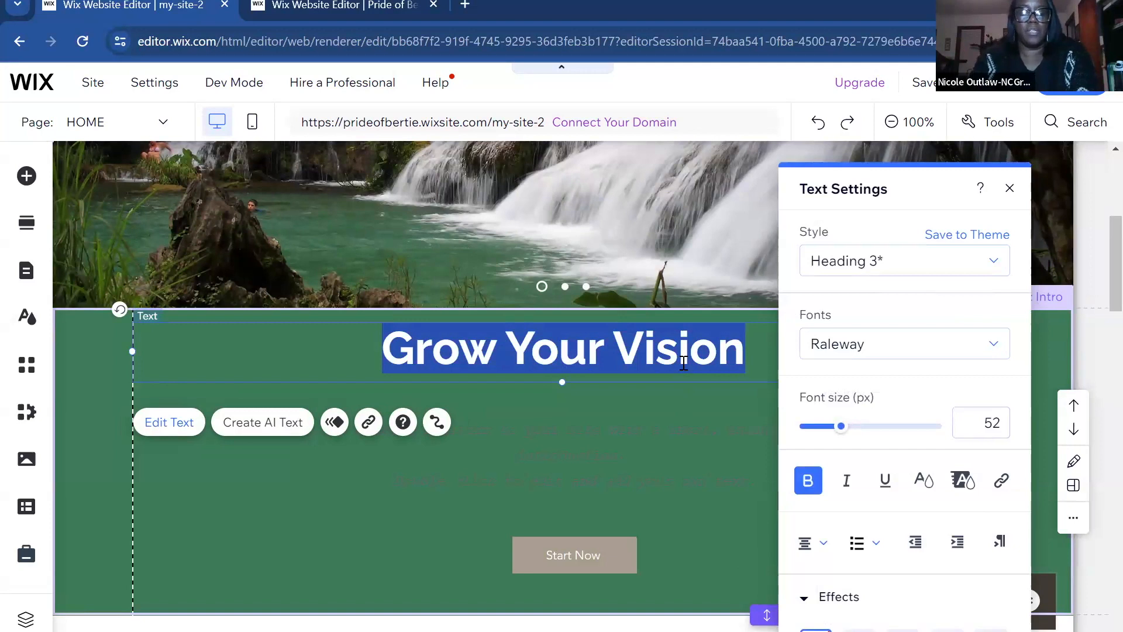
text(Travel With Us!)
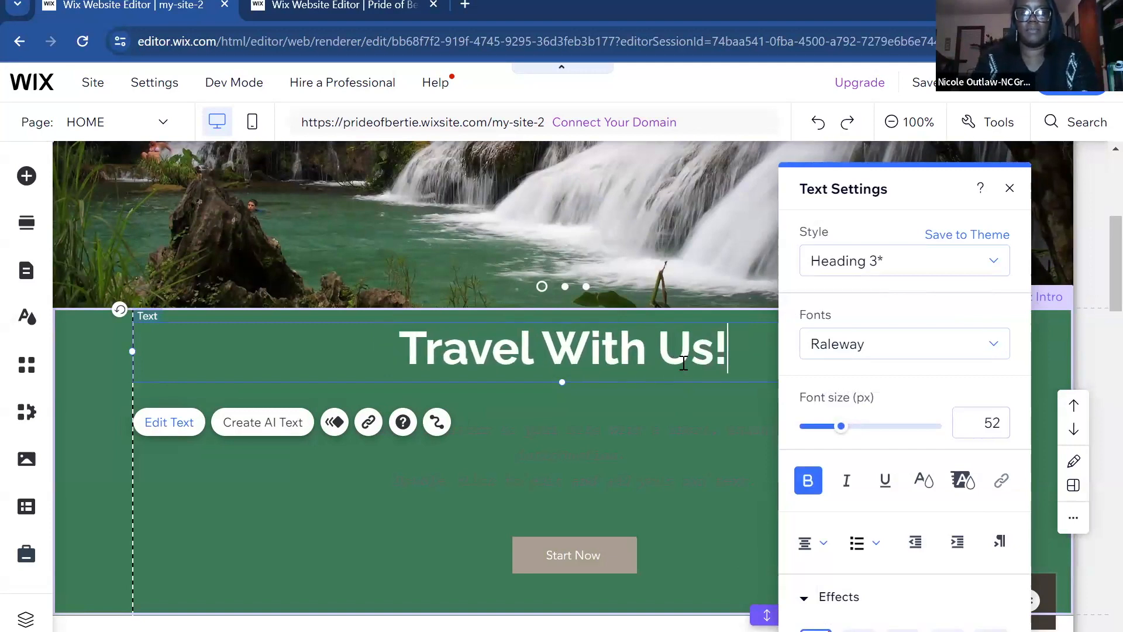
click(717, 466)
key(Delete)
Step: Move the Start Now button up beneath the title to about x 420, y 656, and shorten the Intro section to fit
drag(617, 544, 606, 414)
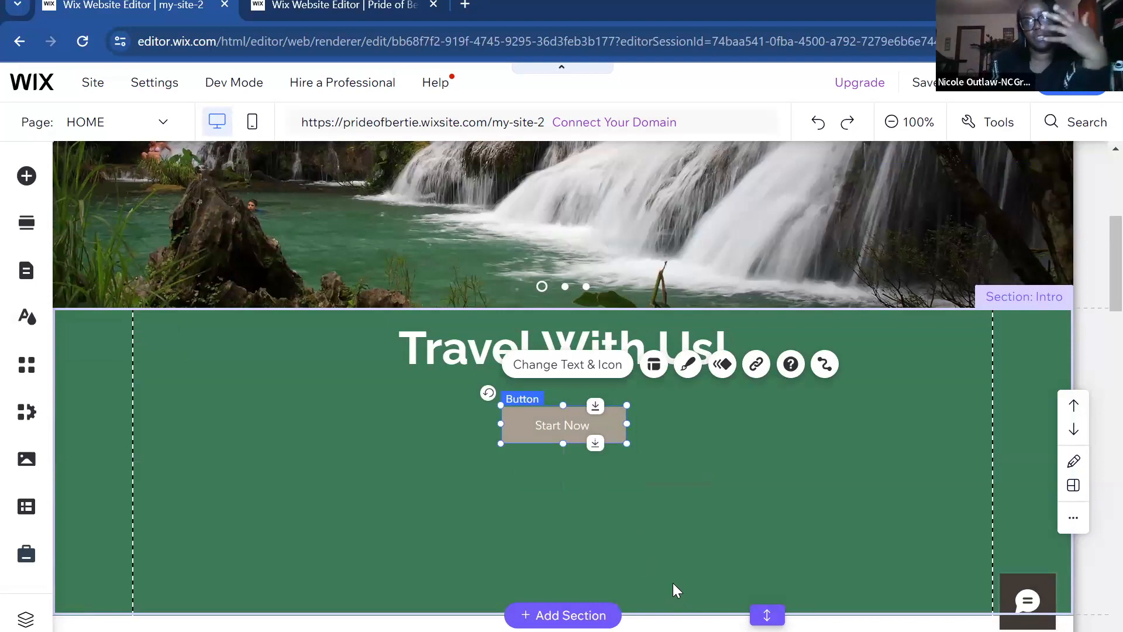
drag(767, 614, 771, 461)
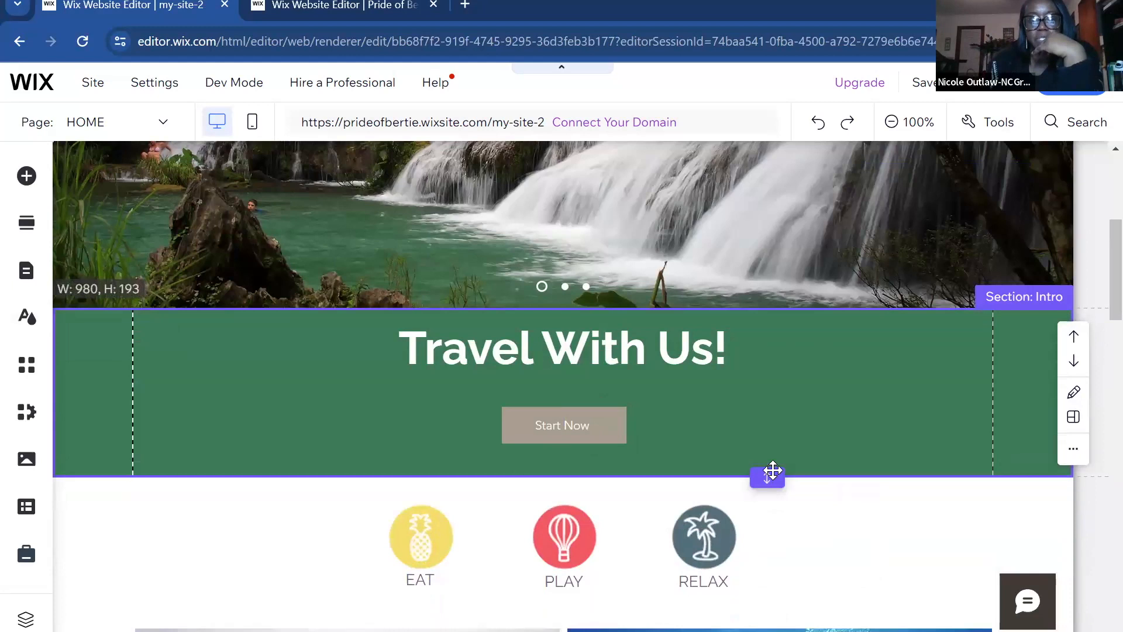
click(614, 432)
drag(614, 431, 614, 420)
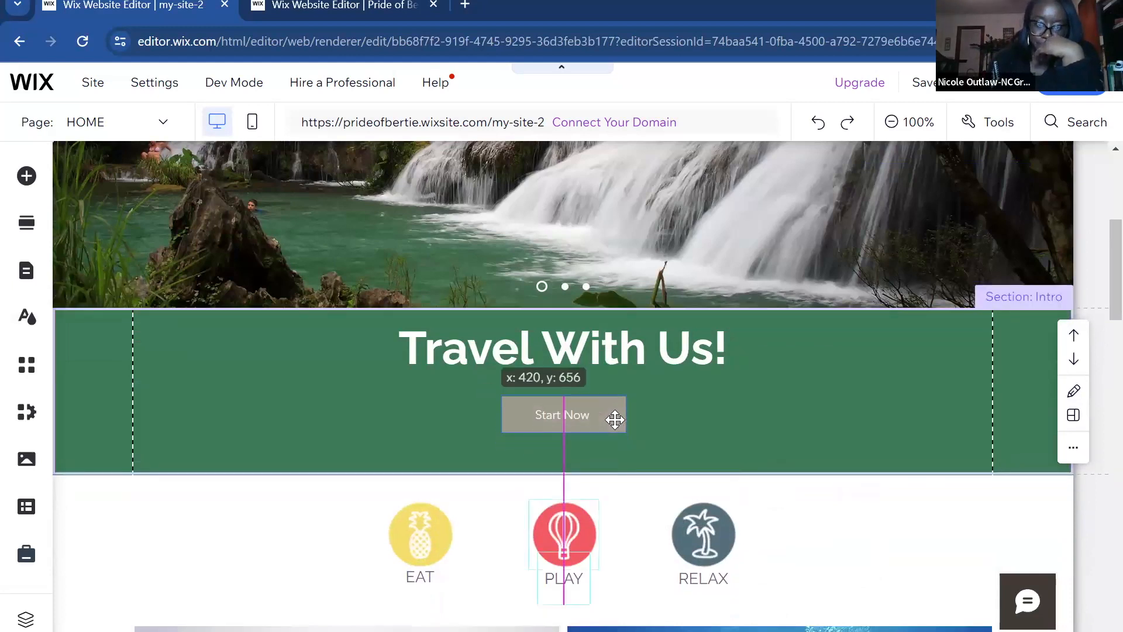
mouse_move(764, 468)
mouse_down()
mouse_move(772, 441)
mouse_move(767, 451)
mouse_up()
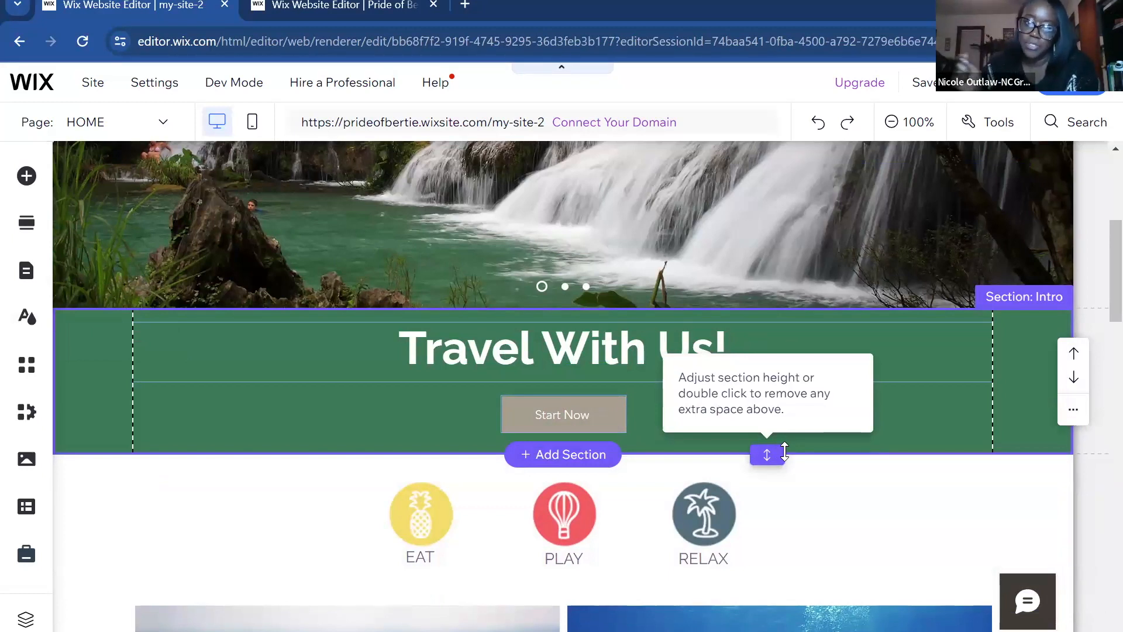
Step: Change the Start Now button's text to "Book Now!" in its button settings
click(579, 413)
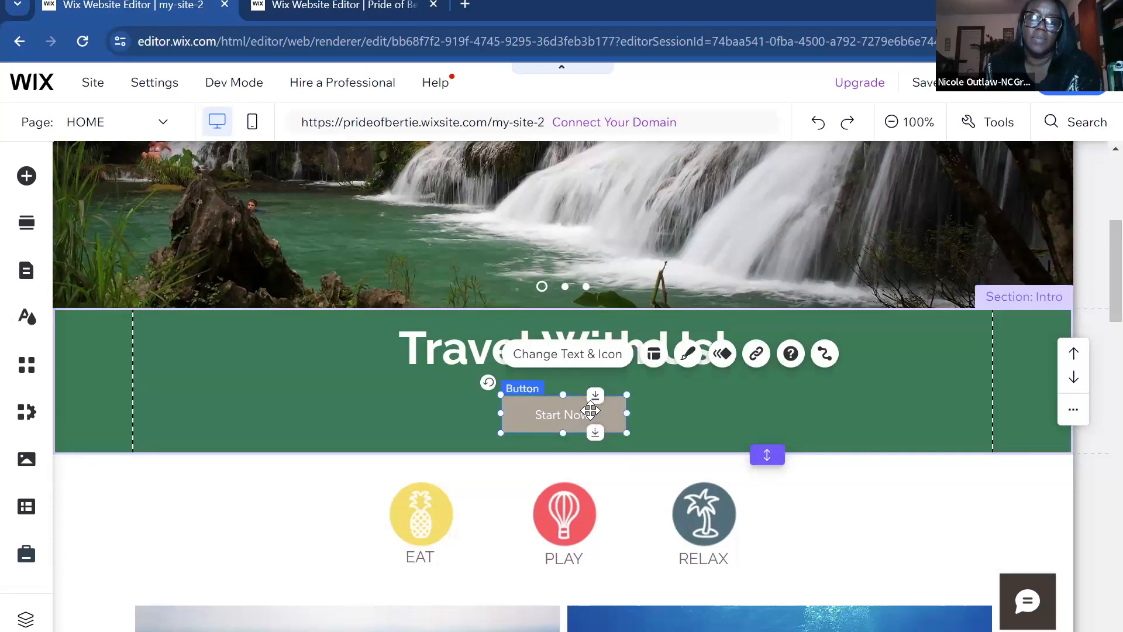
double_click(581, 415)
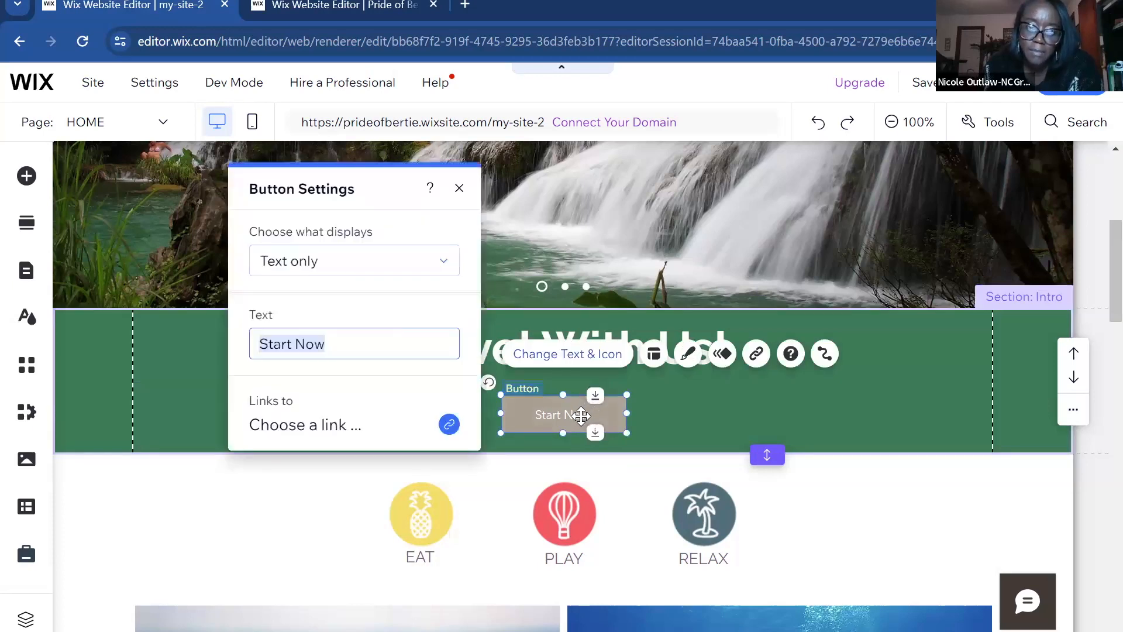
click(372, 345)
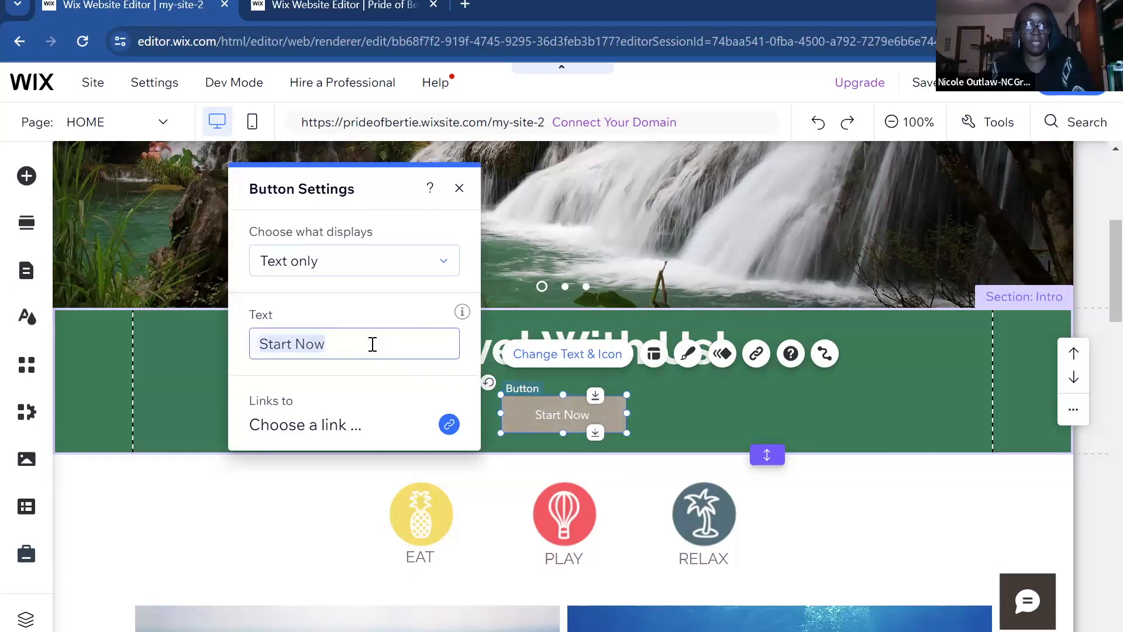
text(Book Now!)
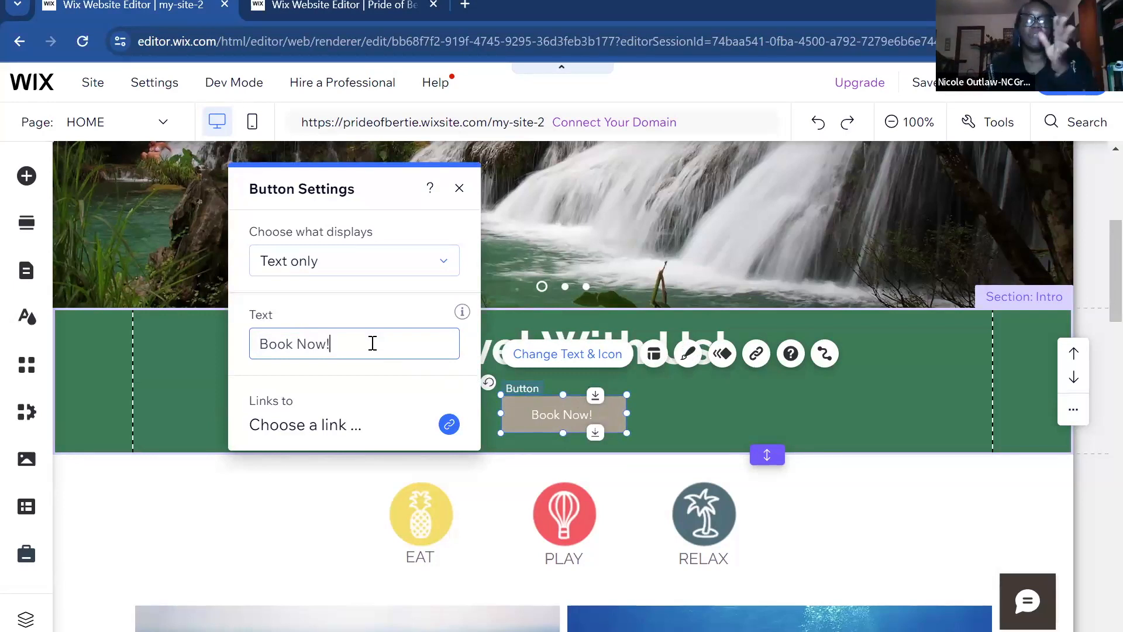
Step: Link the Book Now! button to the ABOUT page, opening in the current window, and close the button settings
click(356, 433)
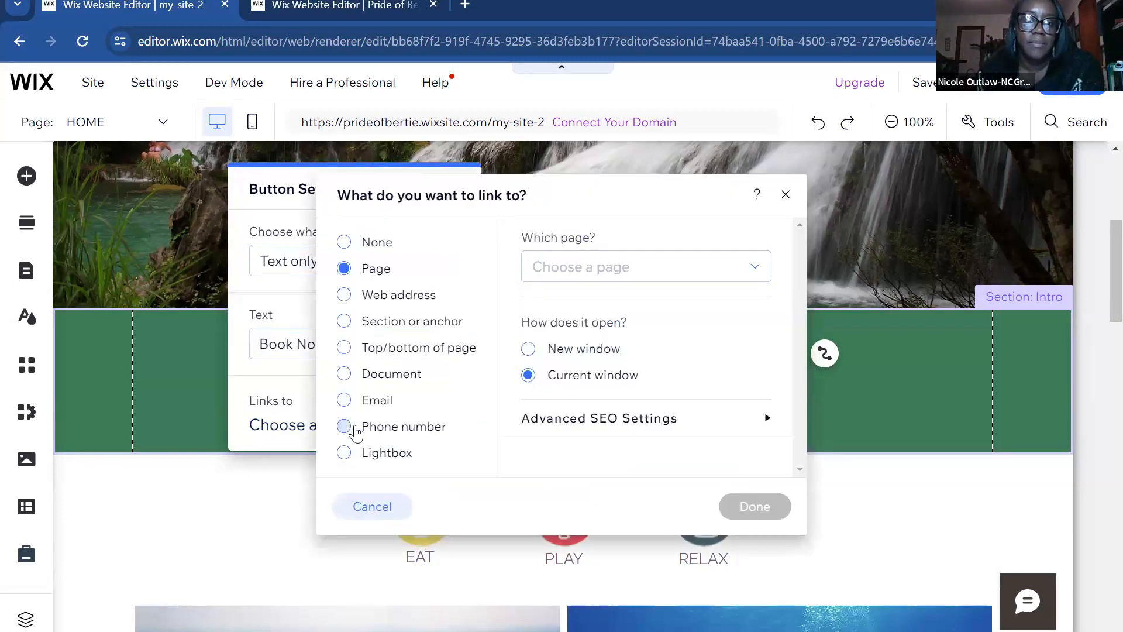
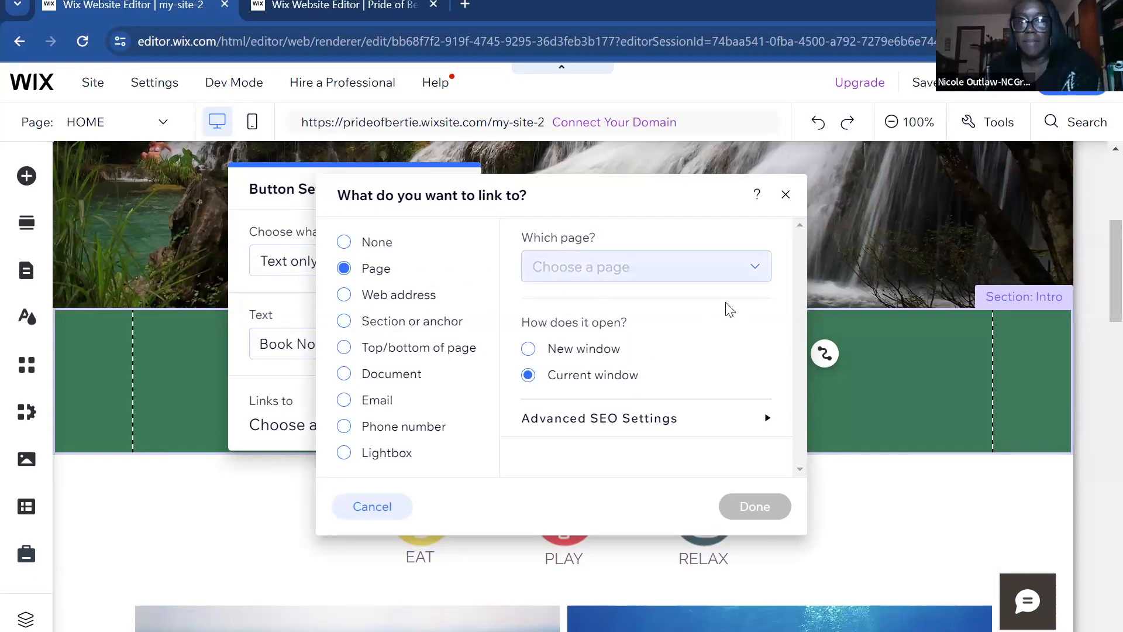
click(746, 280)
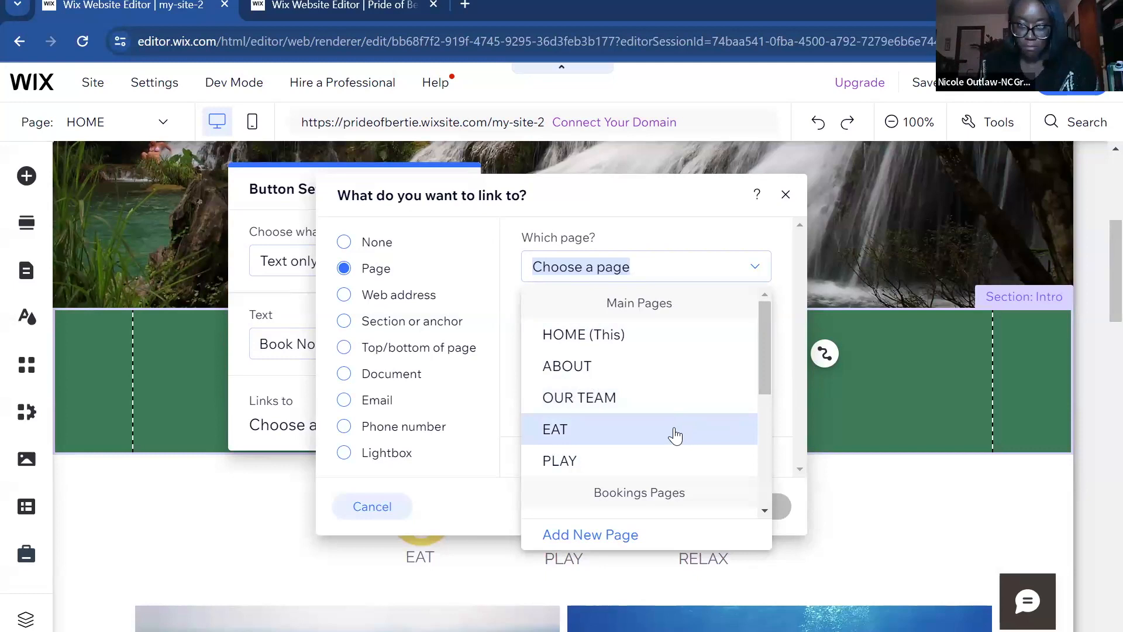
scroll(768, 409, down, 3)
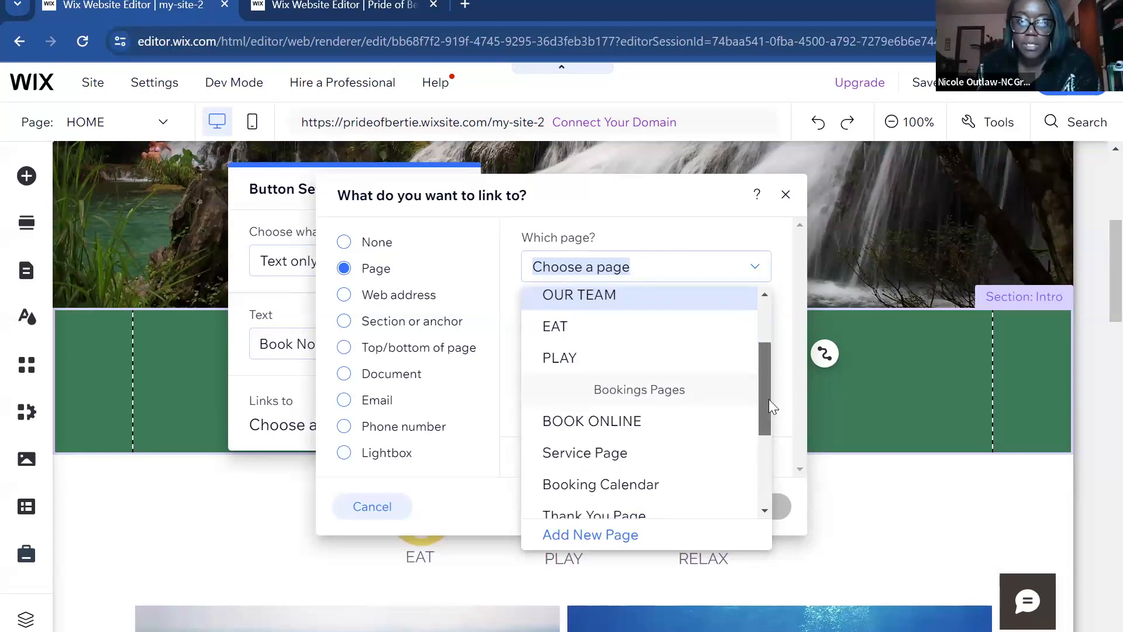
scroll(702, 351, up, 3)
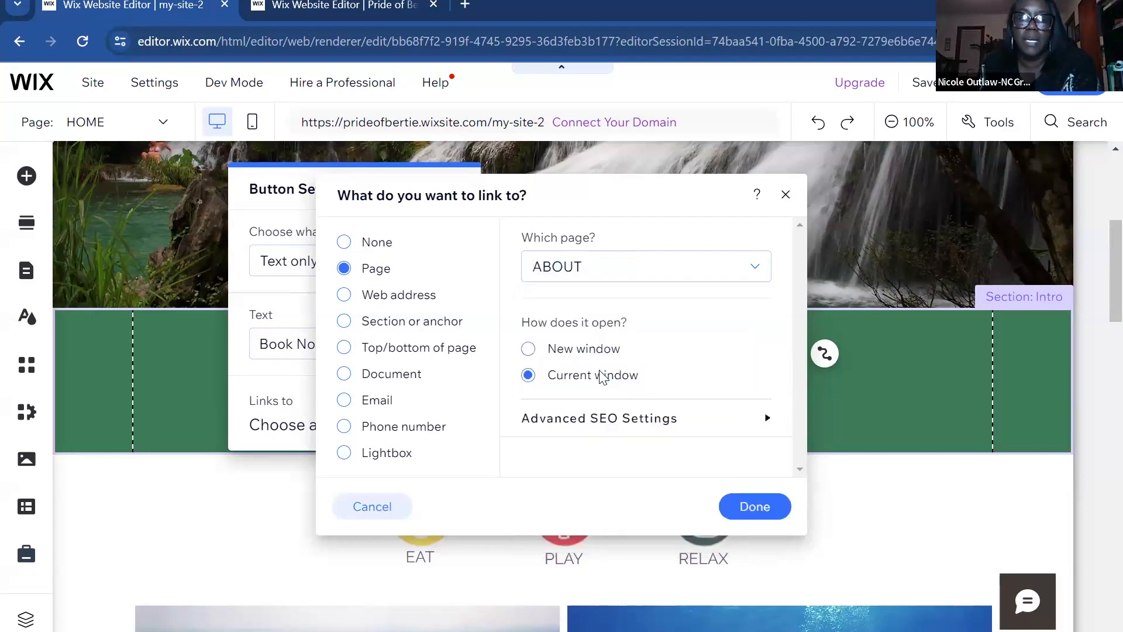
click(754, 505)
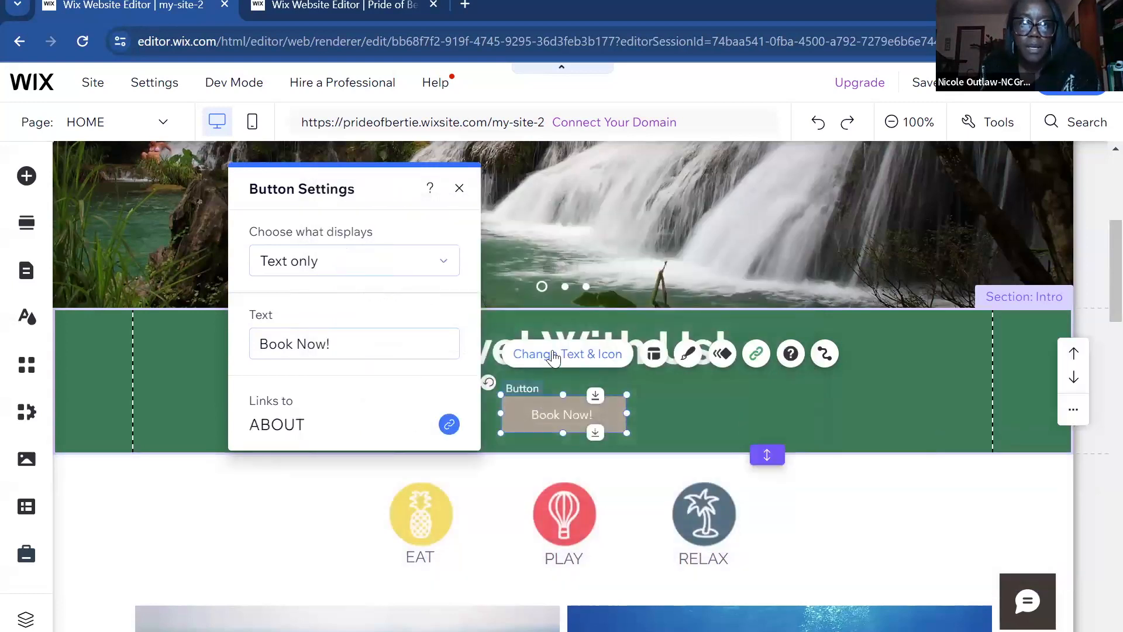
click(554, 357)
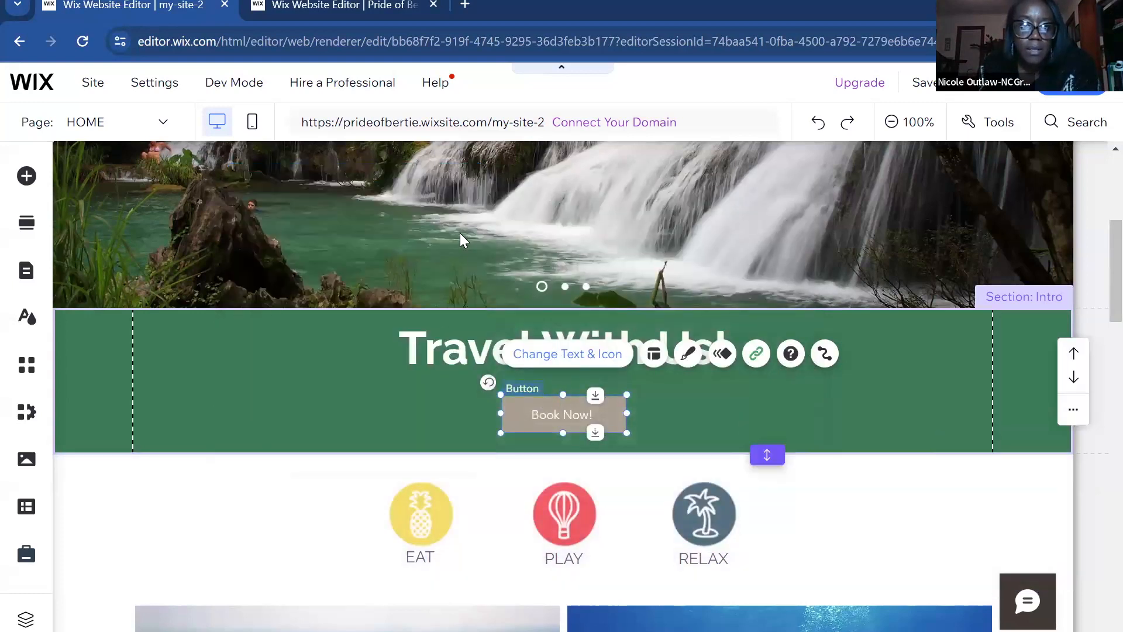
click(547, 415)
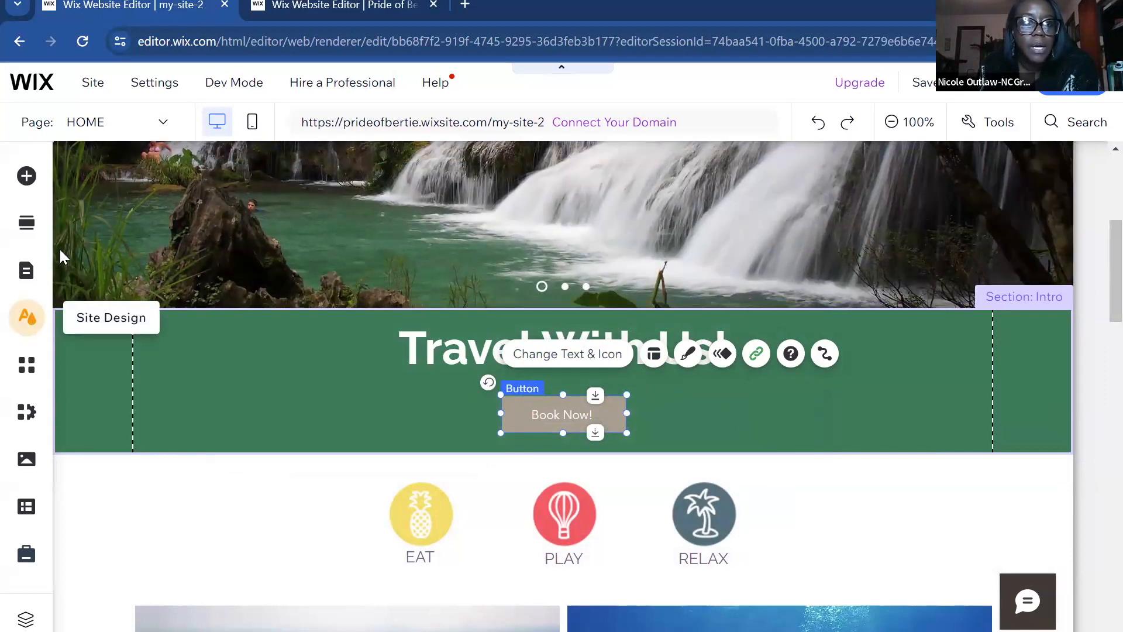
Step: Browse the button elements available to add, including the Wix Chat and payment buttons and the Themed Buttons
click(27, 179)
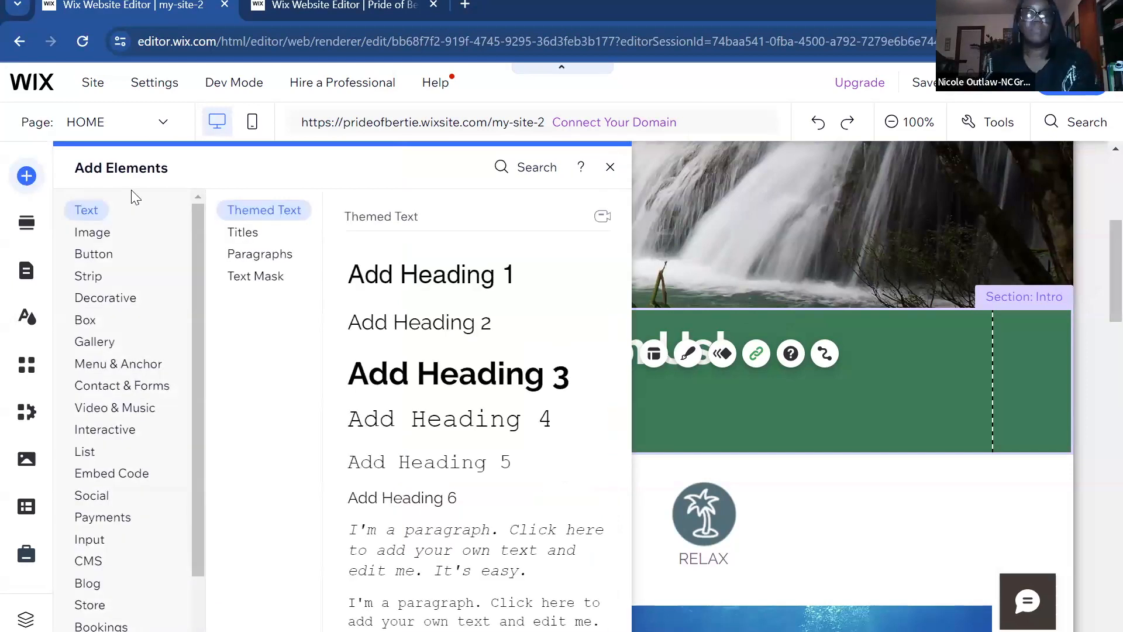
click(92, 233)
click(93, 257)
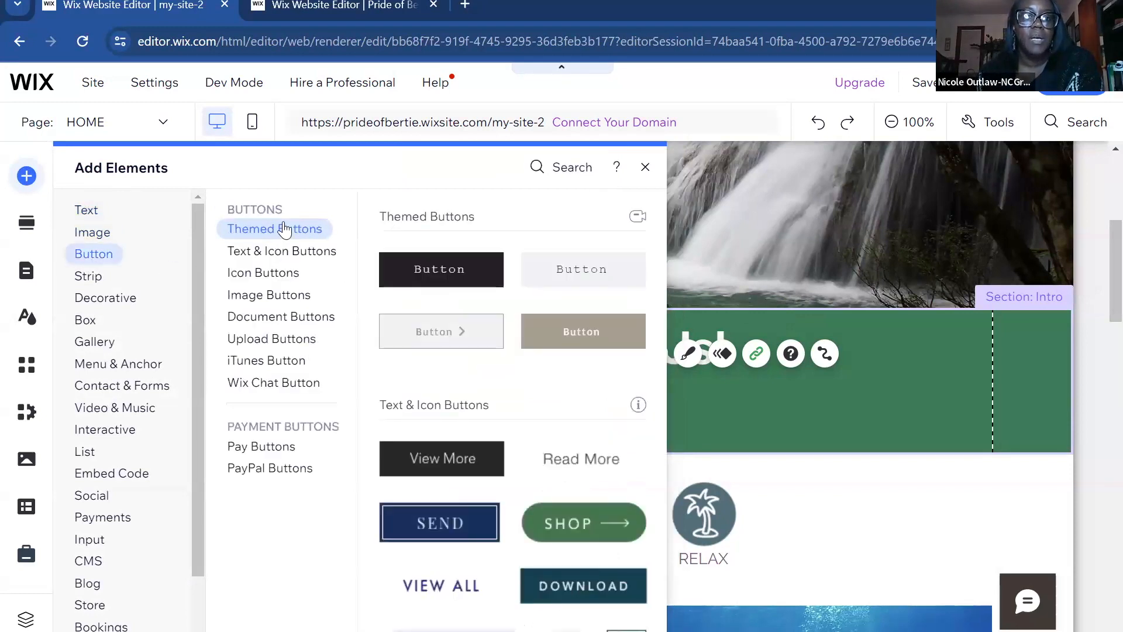
click(265, 384)
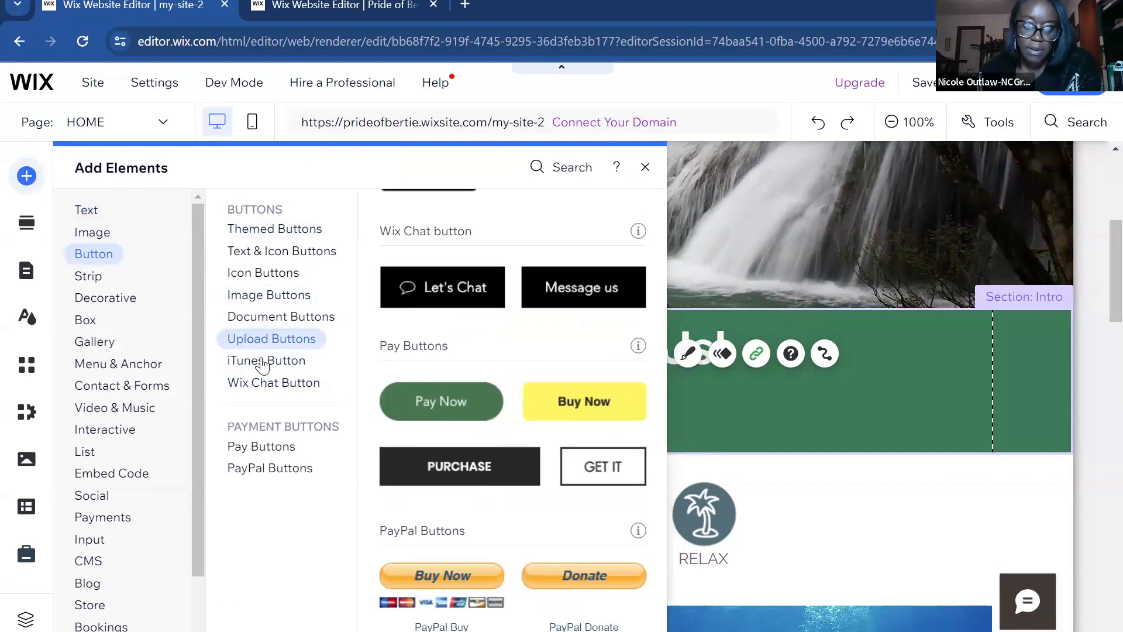
click(293, 229)
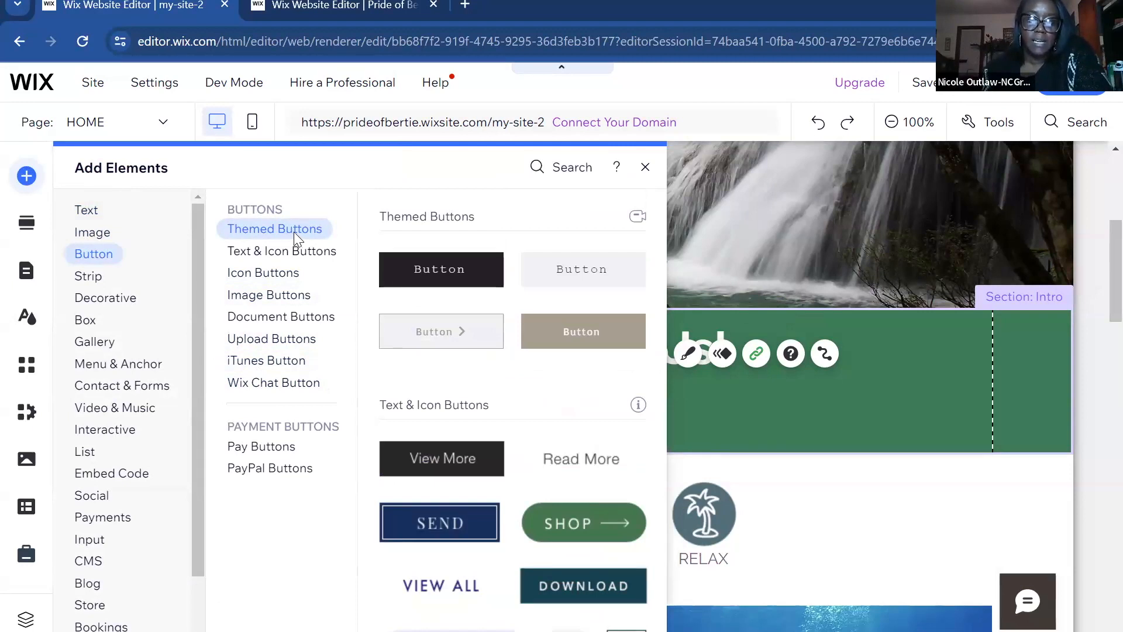
Step: Examine the Text & Icon, Icon, Image and Document button styles, and return to the Themed Buttons
scroll(532, 357, down, 5)
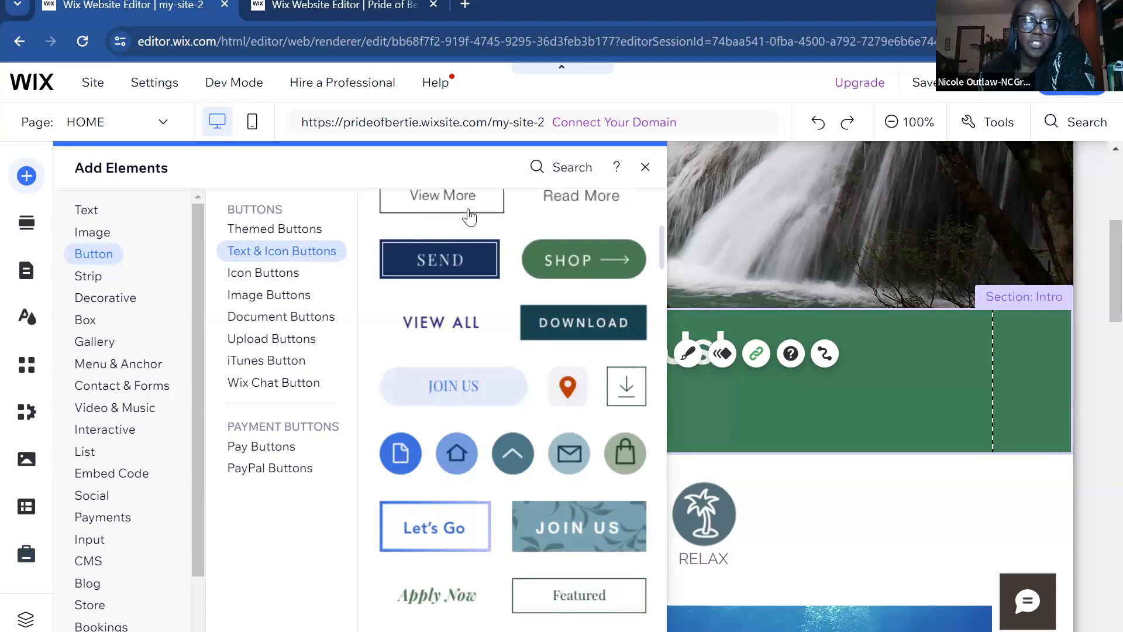
scroll(491, 390, down, 3)
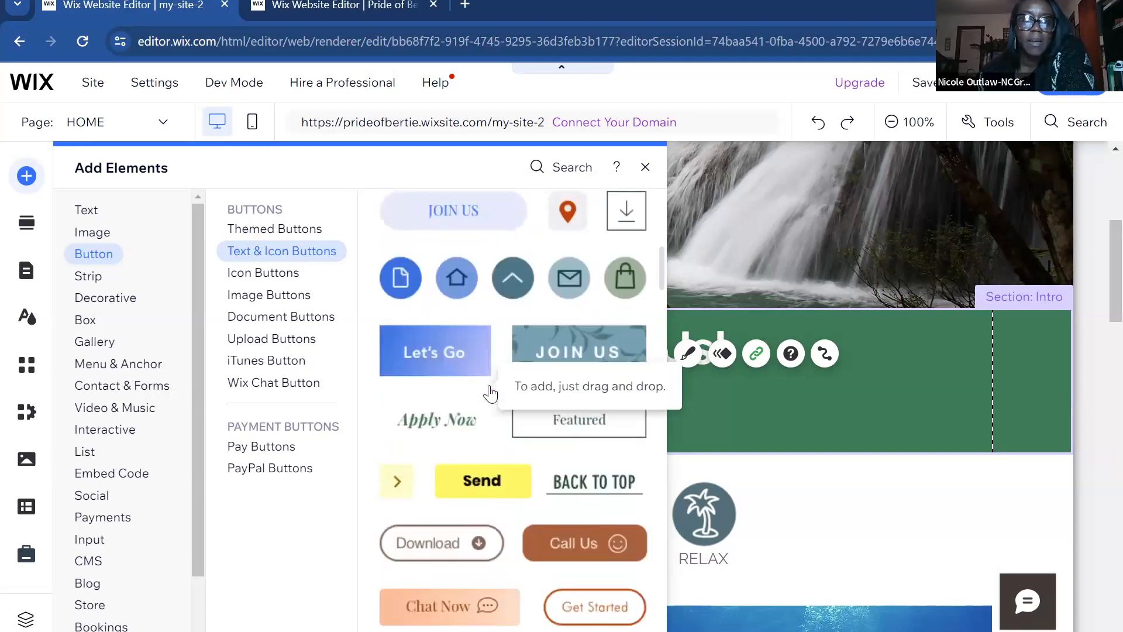
scroll(490, 393, down, 6)
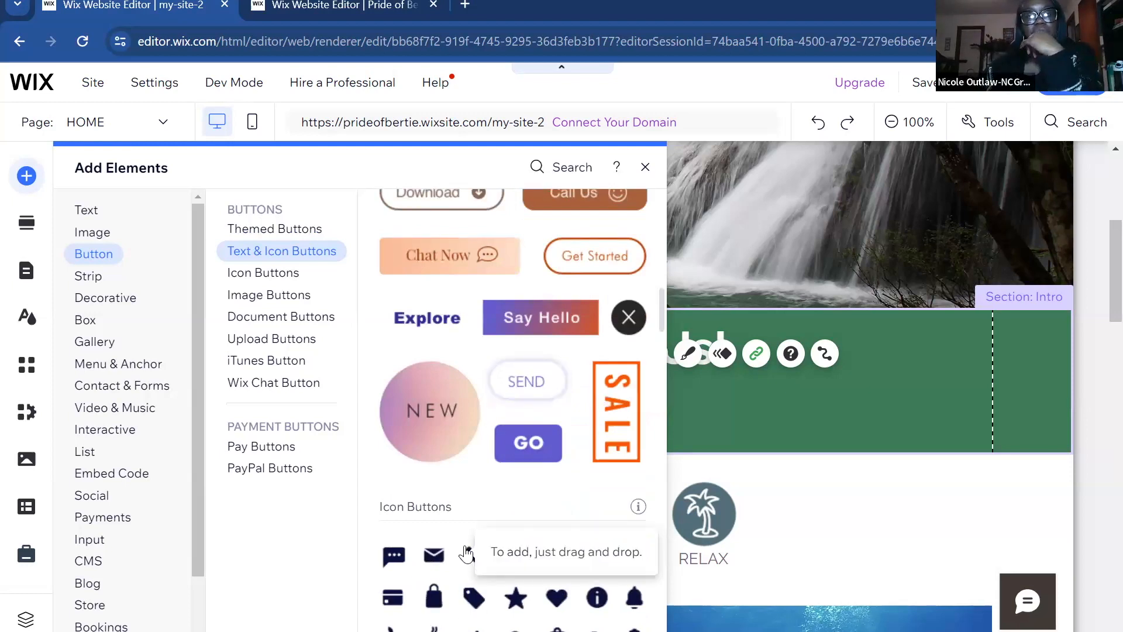
scroll(467, 553, up, 15)
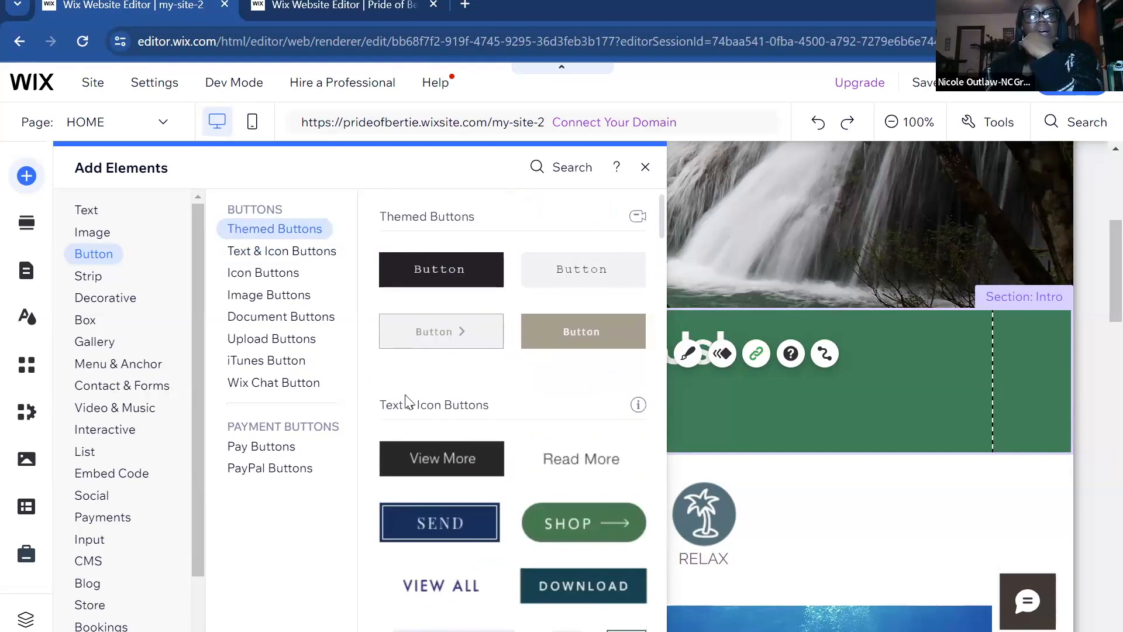
click(296, 251)
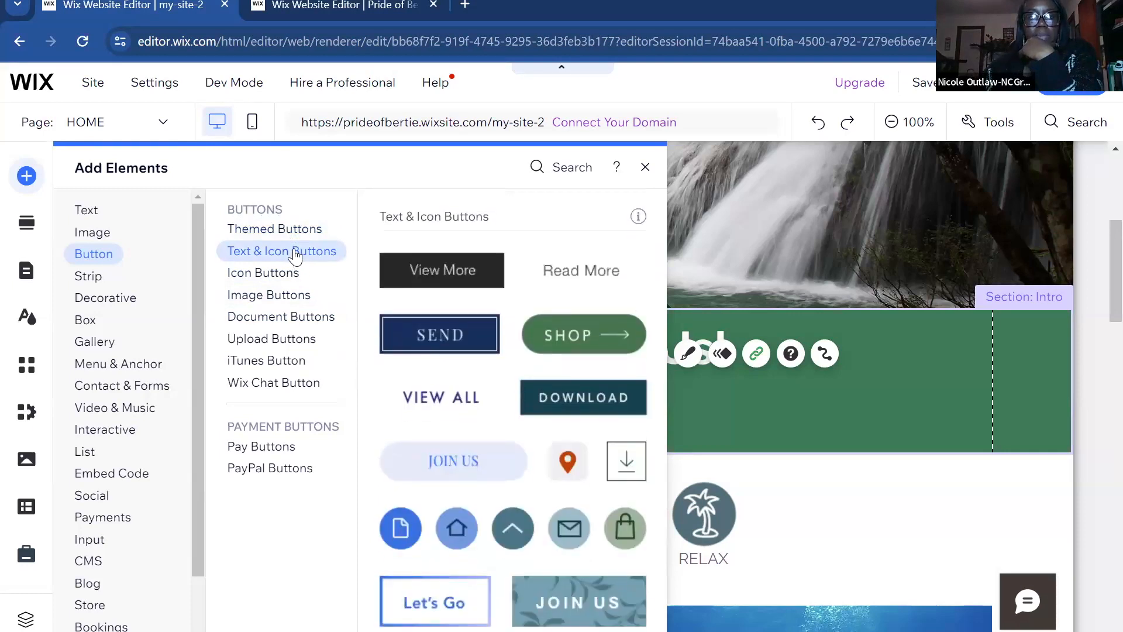
click(296, 231)
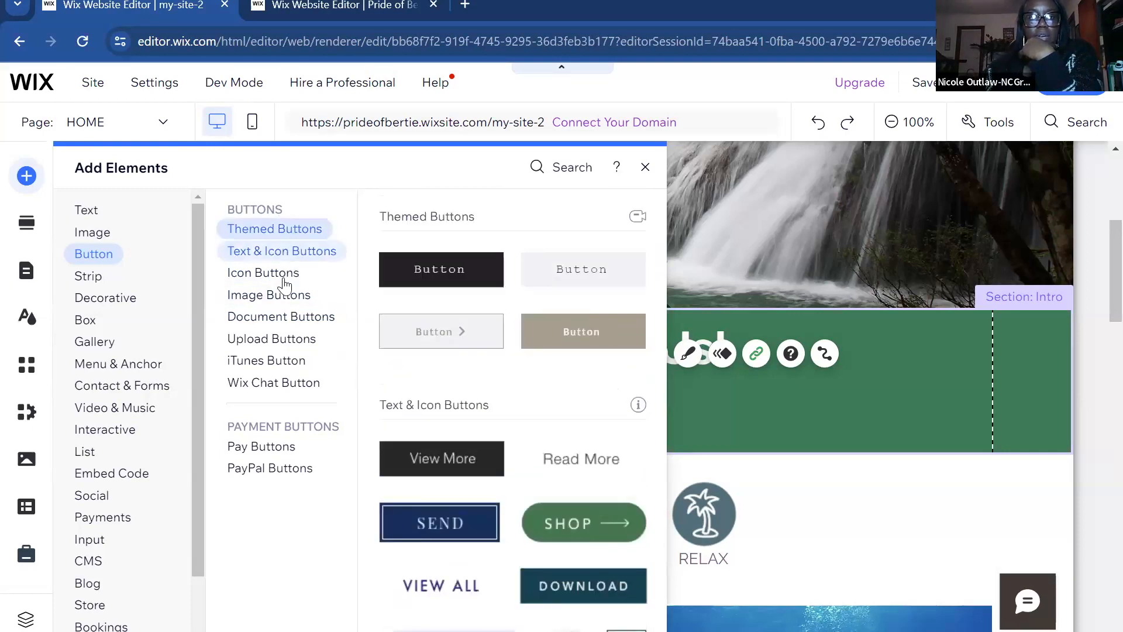
click(287, 317)
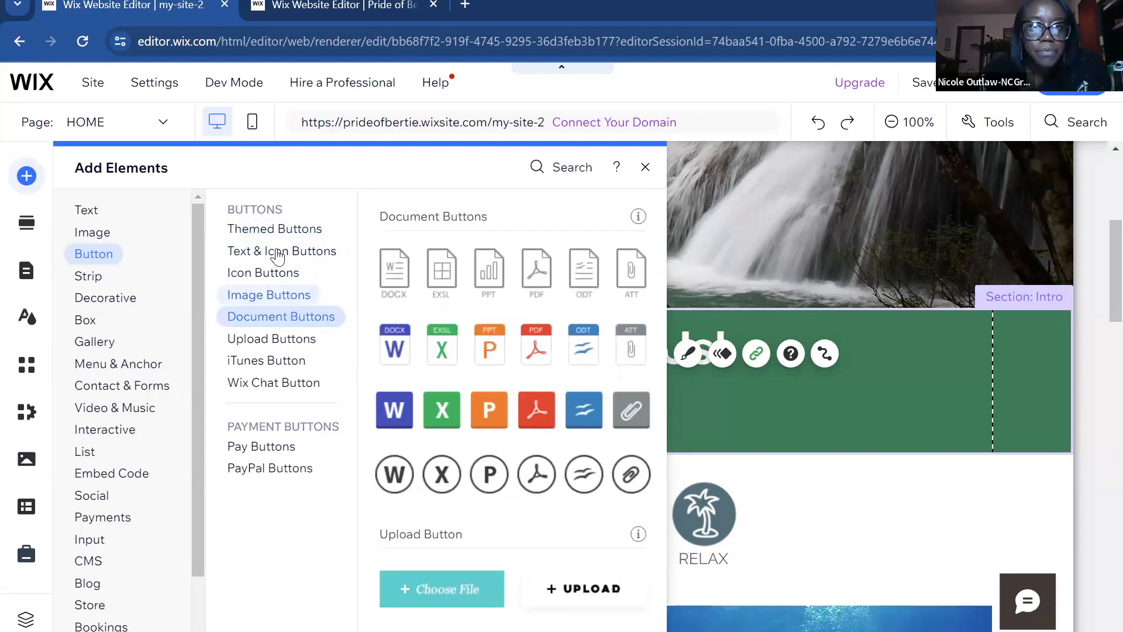
click(282, 296)
click(277, 232)
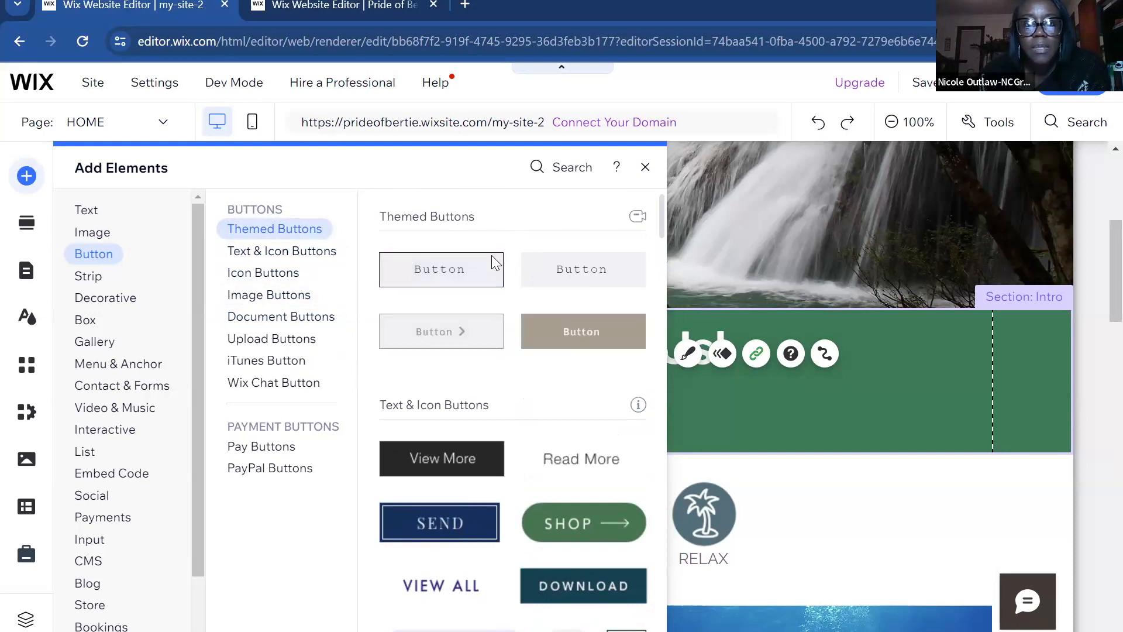
Step: Replace the old Book Now! button with the dark themed button, positioned just beneath the Travel With Us! title
click(568, 350)
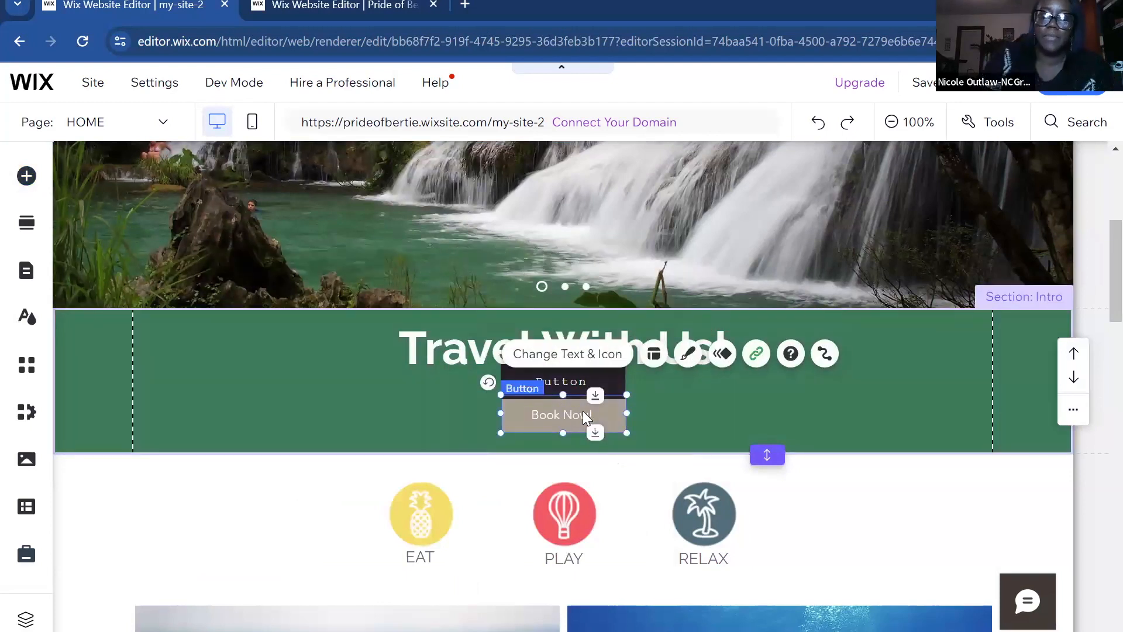
key(Delete)
drag(603, 398, 603, 408)
Step: Change the new dark button's text to "Book Now!" and close its button settings
double_click(603, 408)
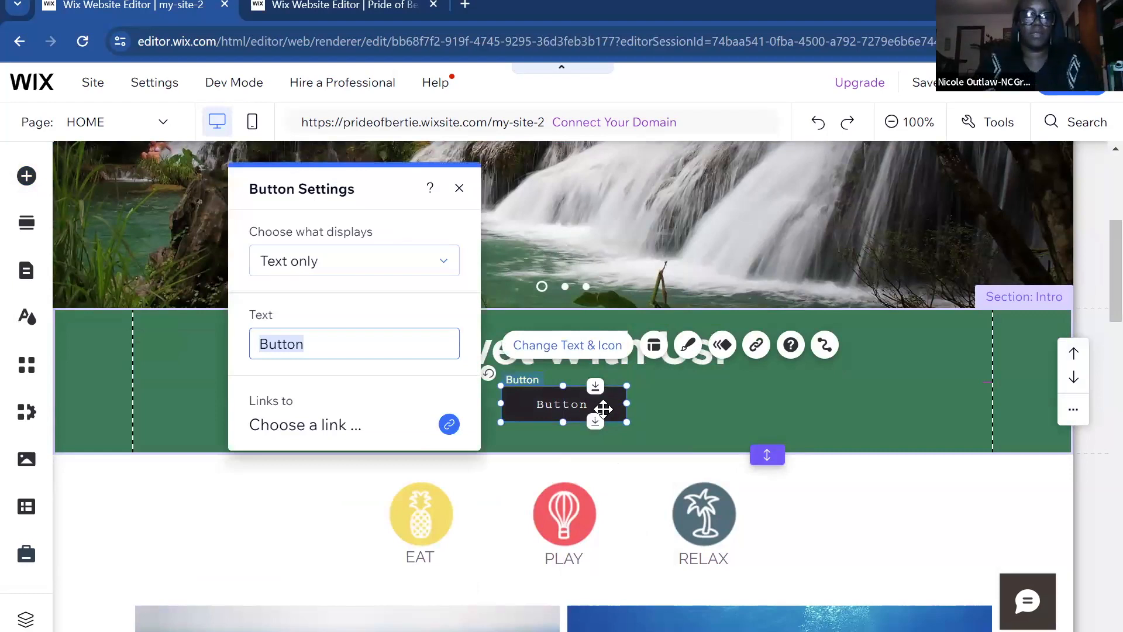
text(Book)
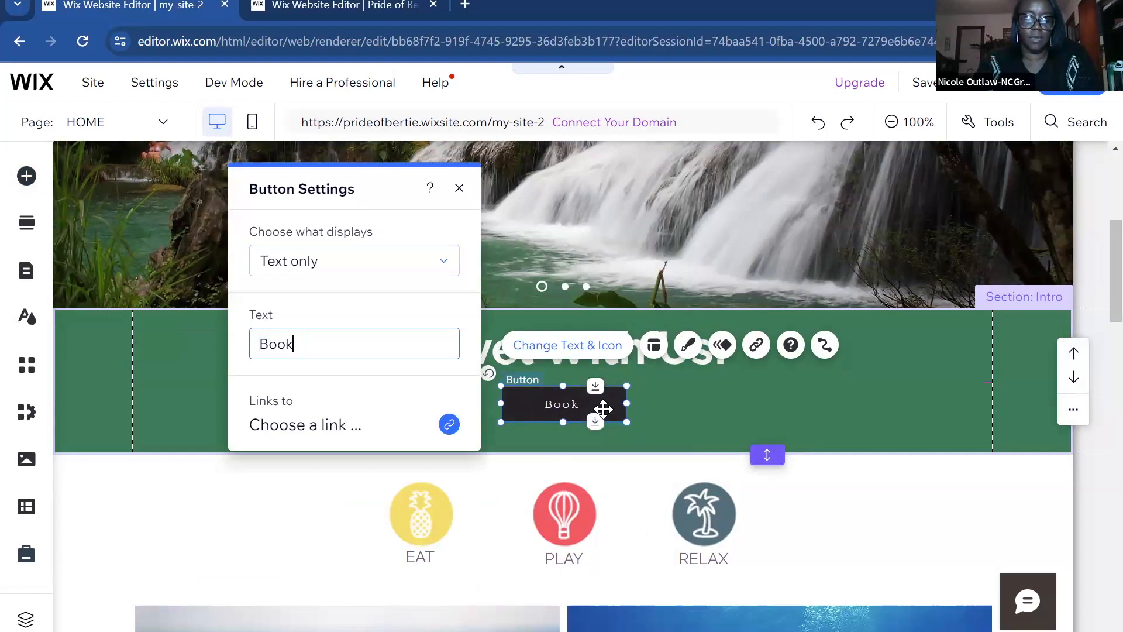
text( Now!)
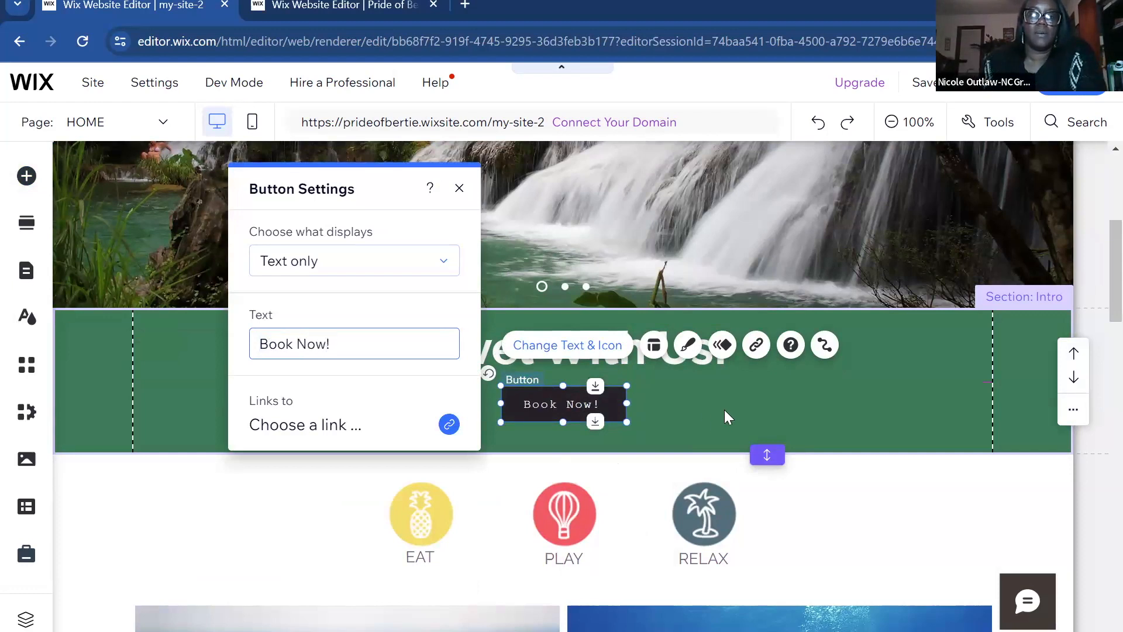
click(580, 437)
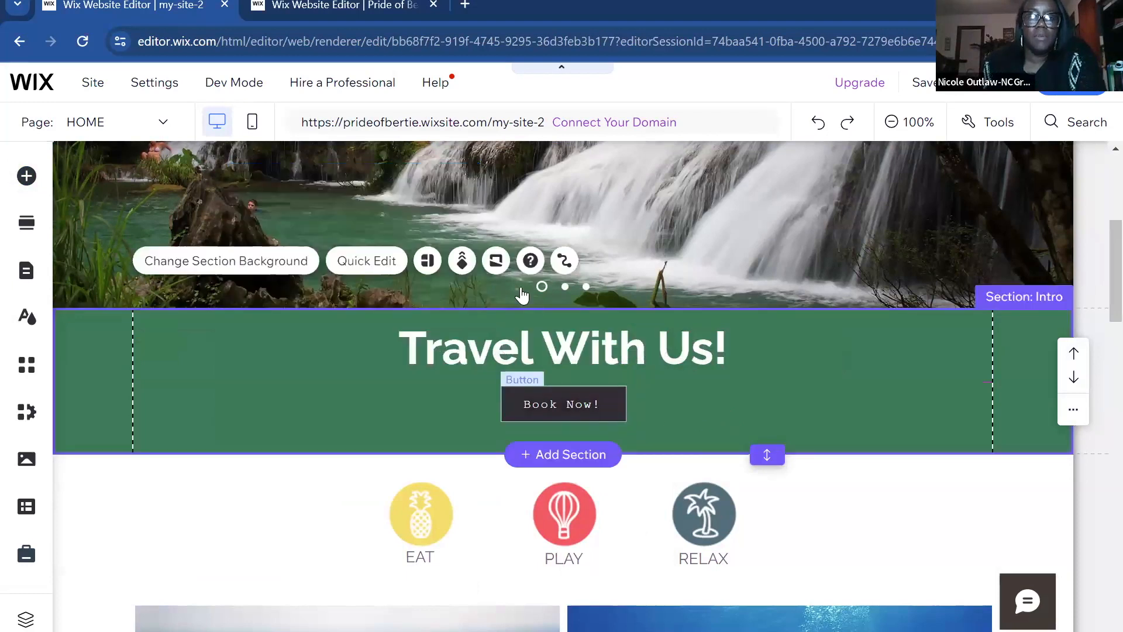
click(541, 409)
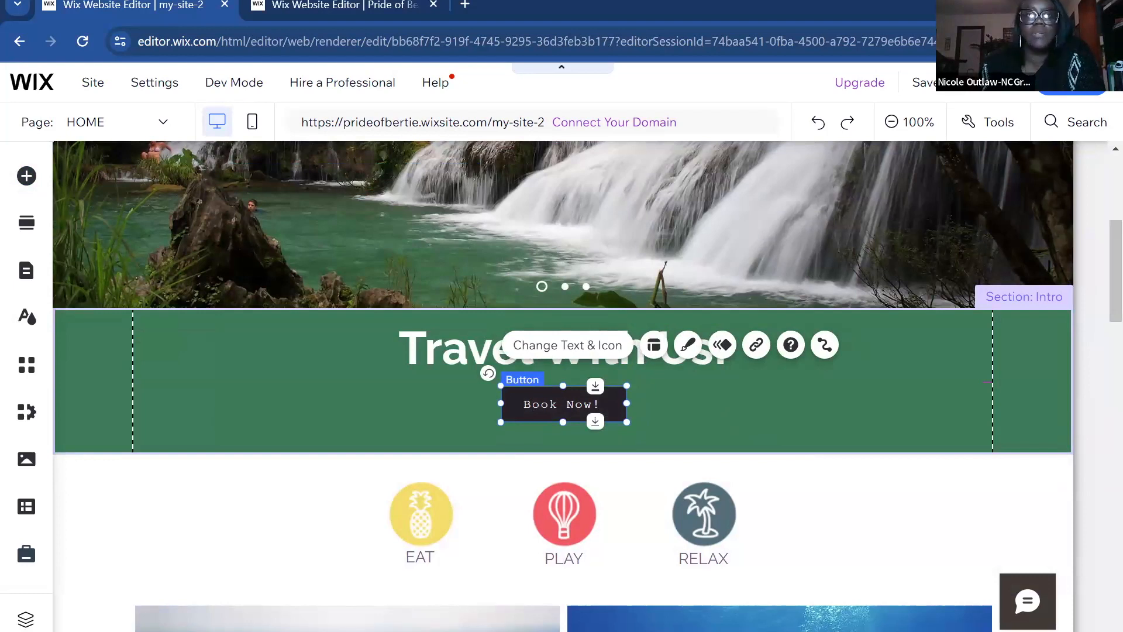
Step: Open prideofbertie.org in a new browser tab
click(477, 3)
text(pride)
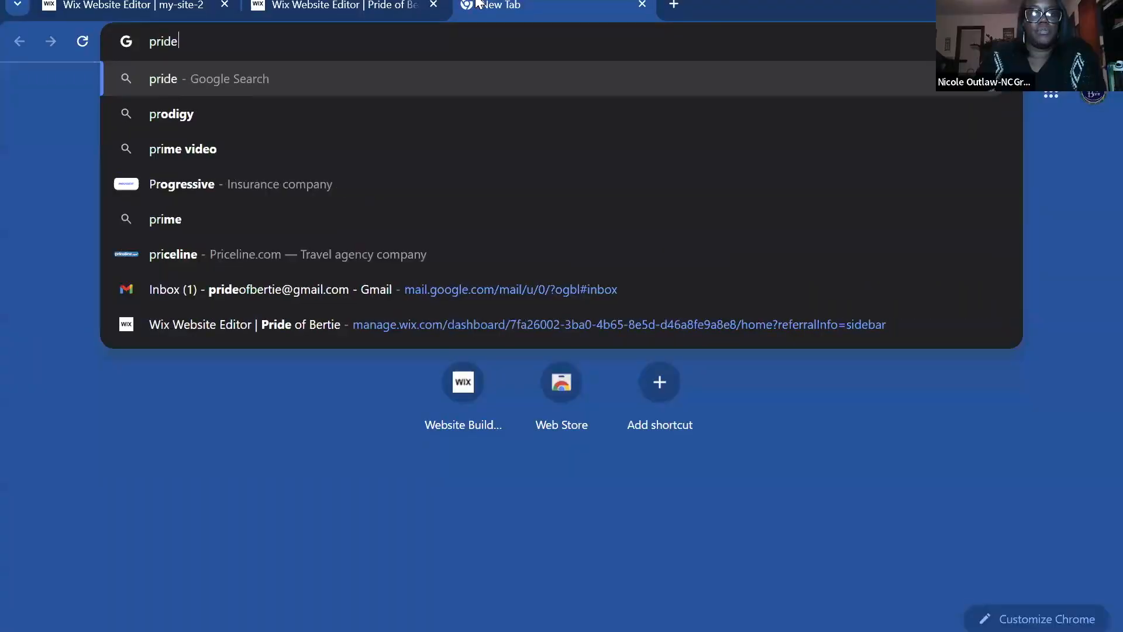
text(ofbertie)
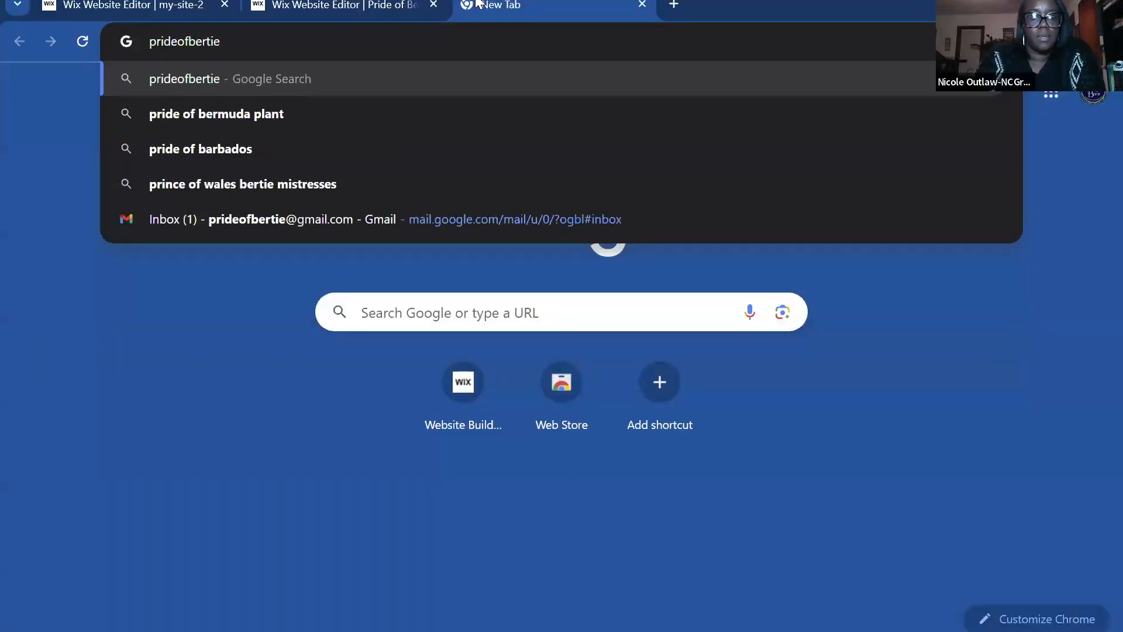
text(.org)
key(Return)
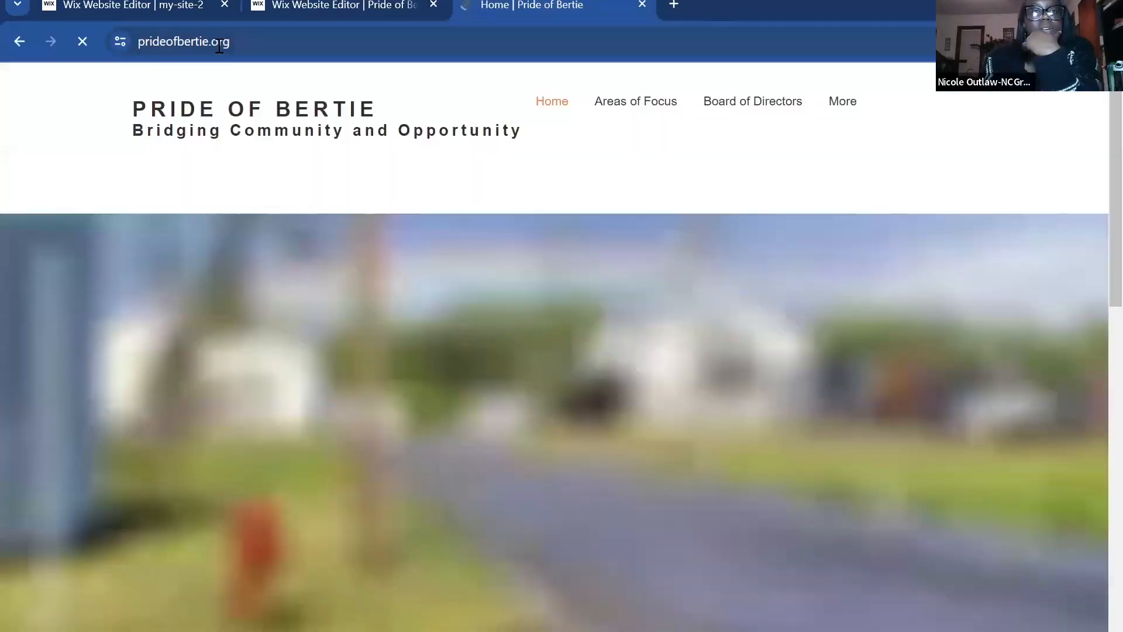
Step: Copy the Pride of Bertie site's web address and return to the My Site 2 editor
click(218, 42)
right_click(218, 42)
click(296, 204)
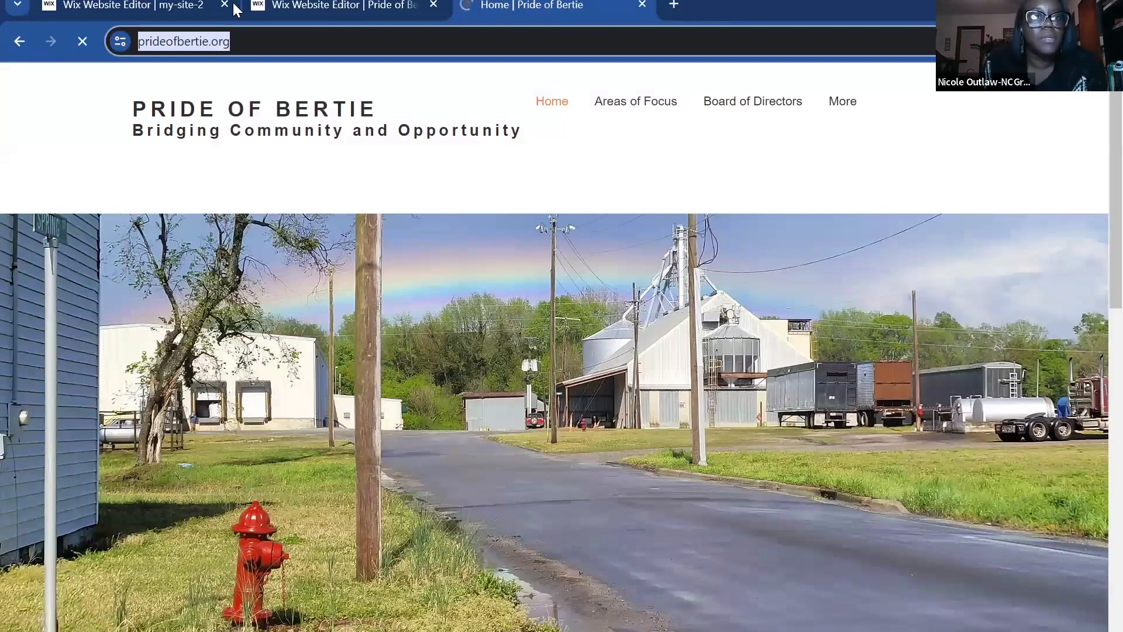
click(344, 5)
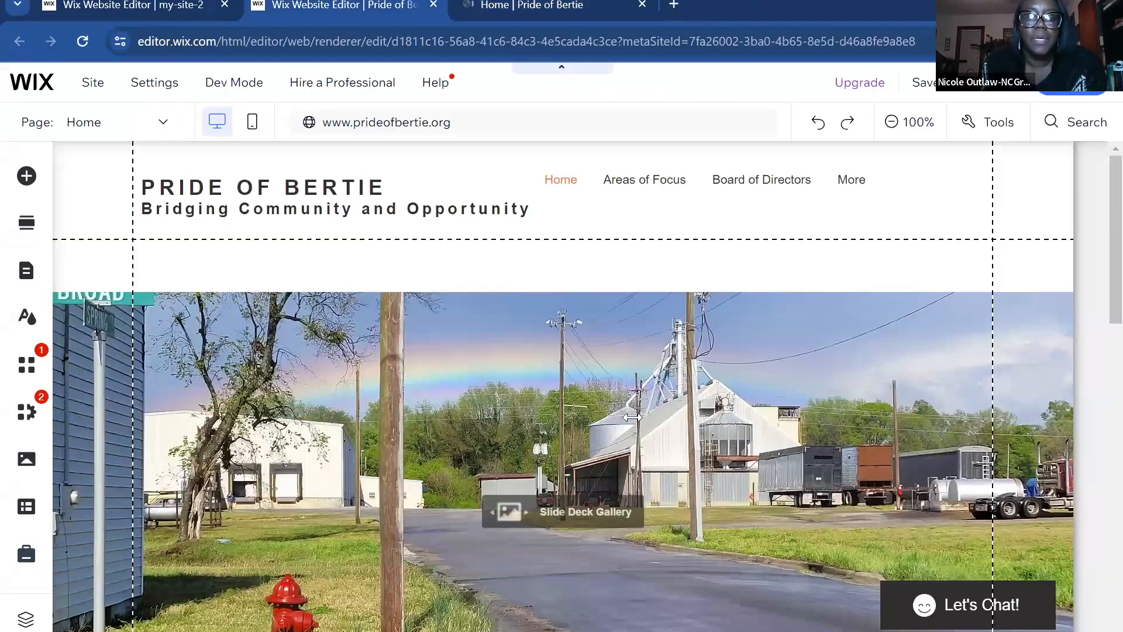
key(ctrl+shift+Tab)
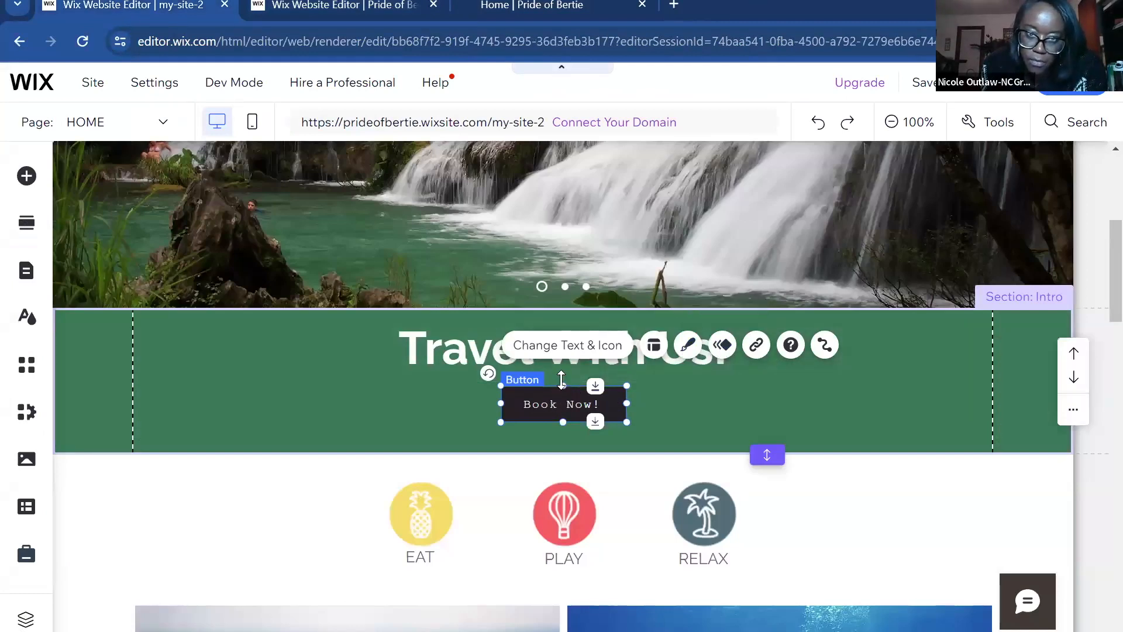
click(537, 351)
click(348, 425)
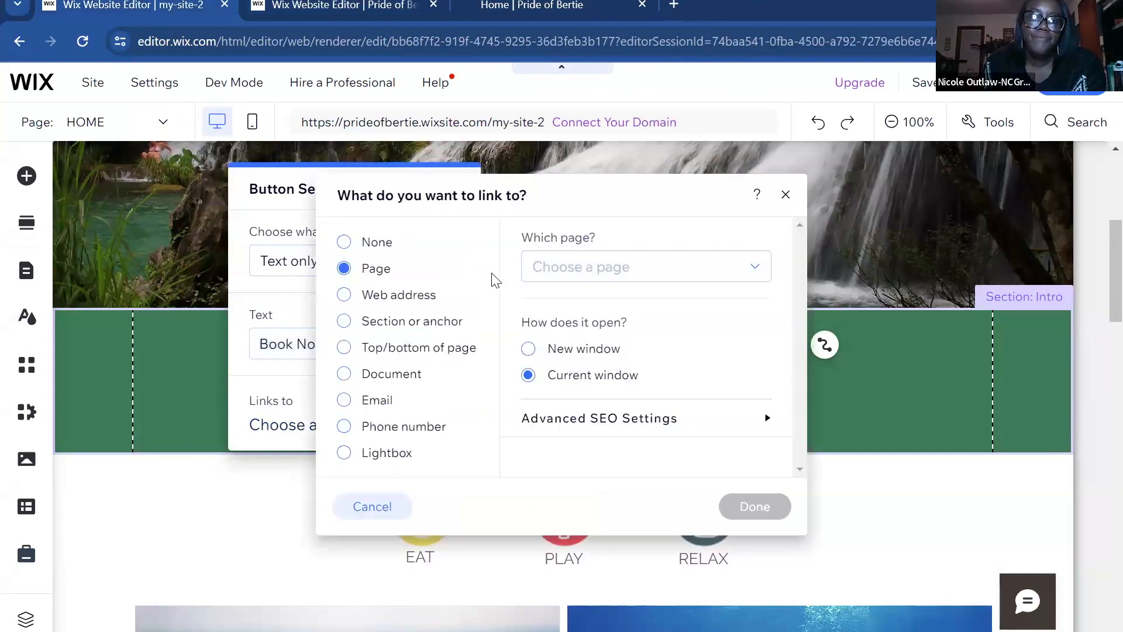
click(634, 268)
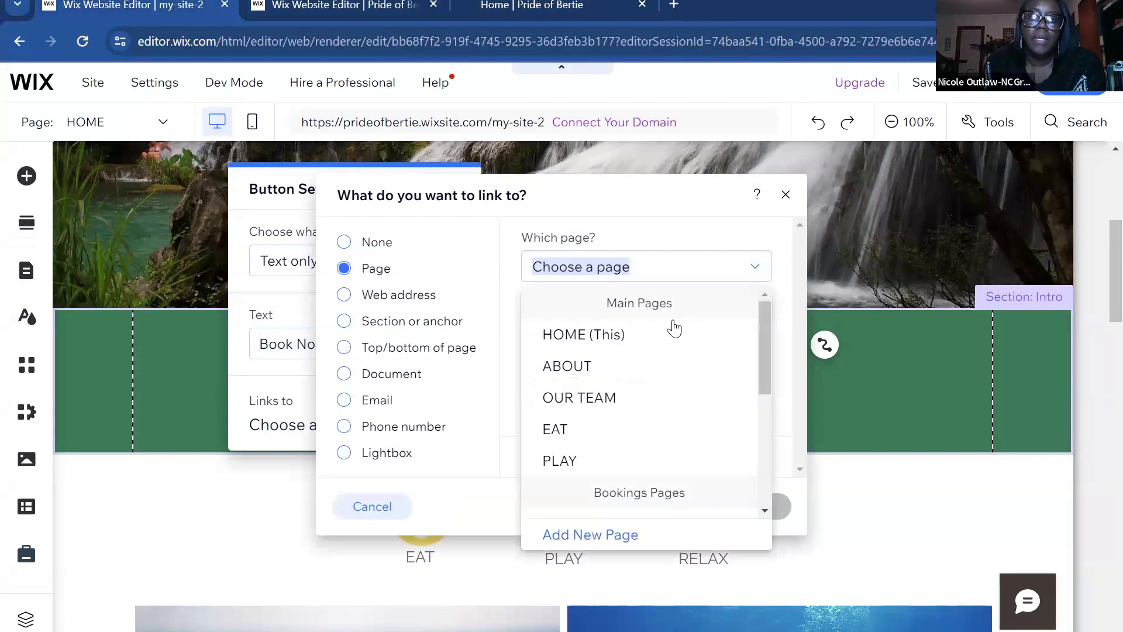
click(605, 367)
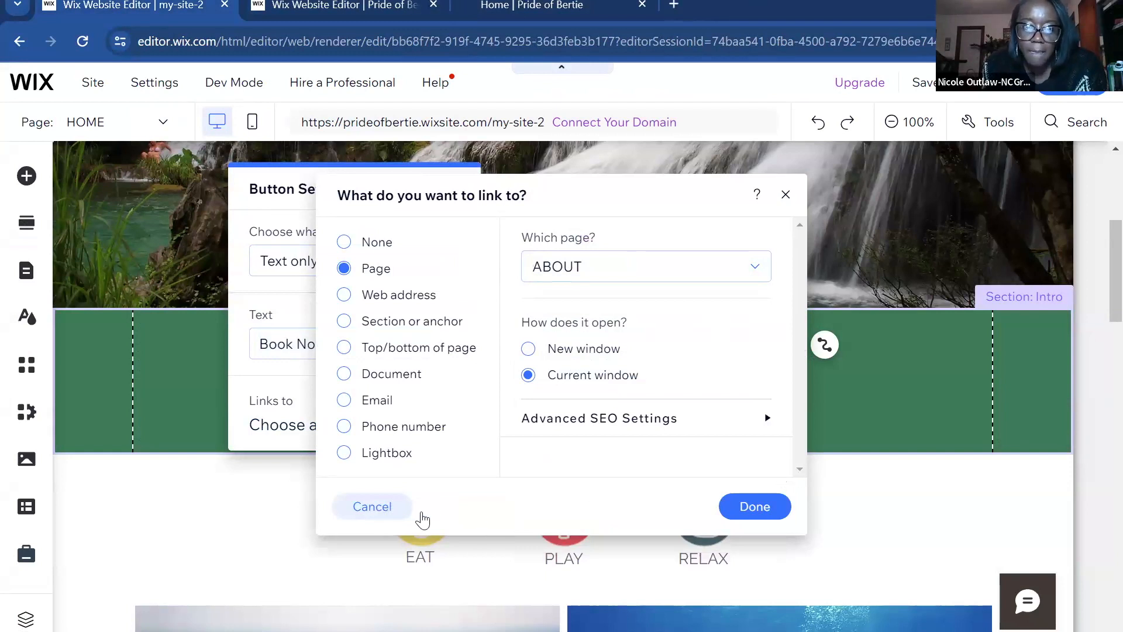
click(379, 300)
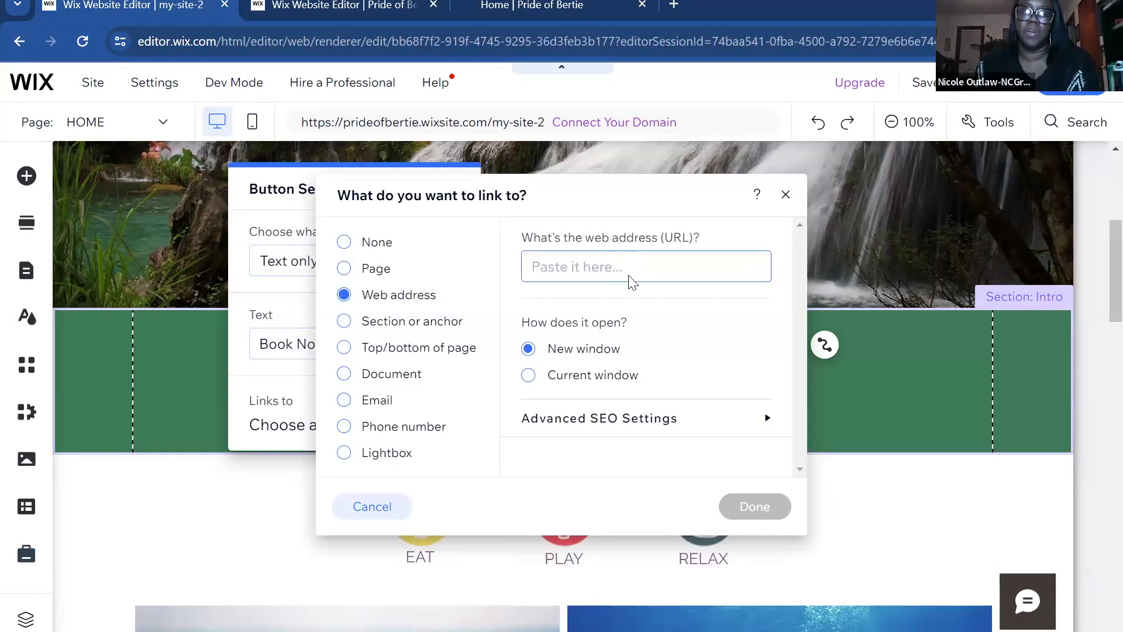
right_click(625, 266)
click(703, 438)
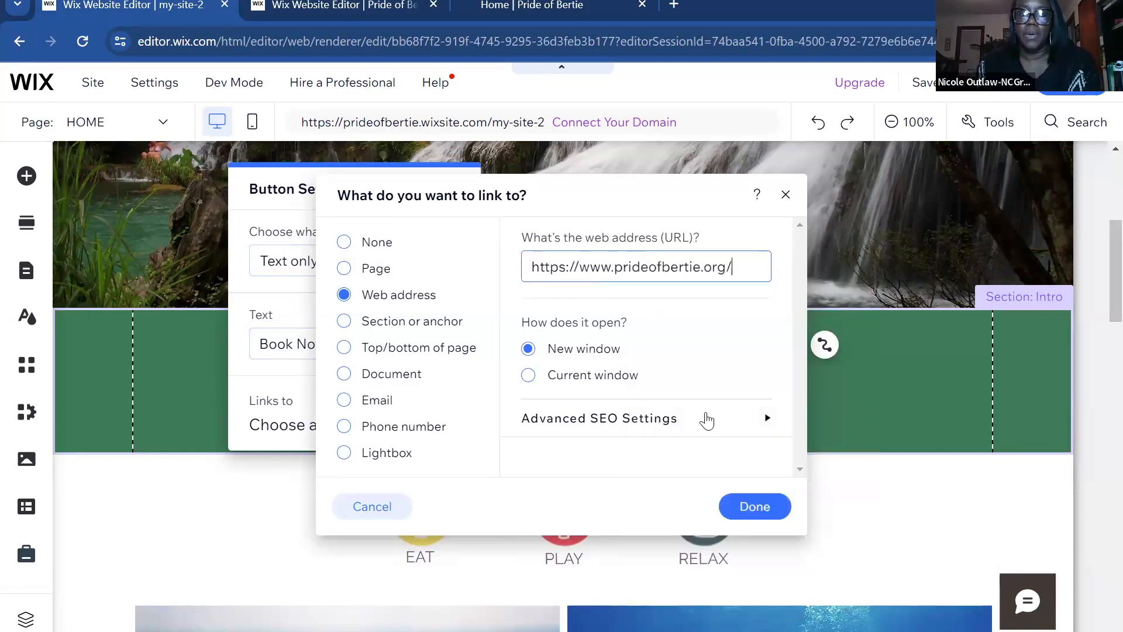
click(772, 508)
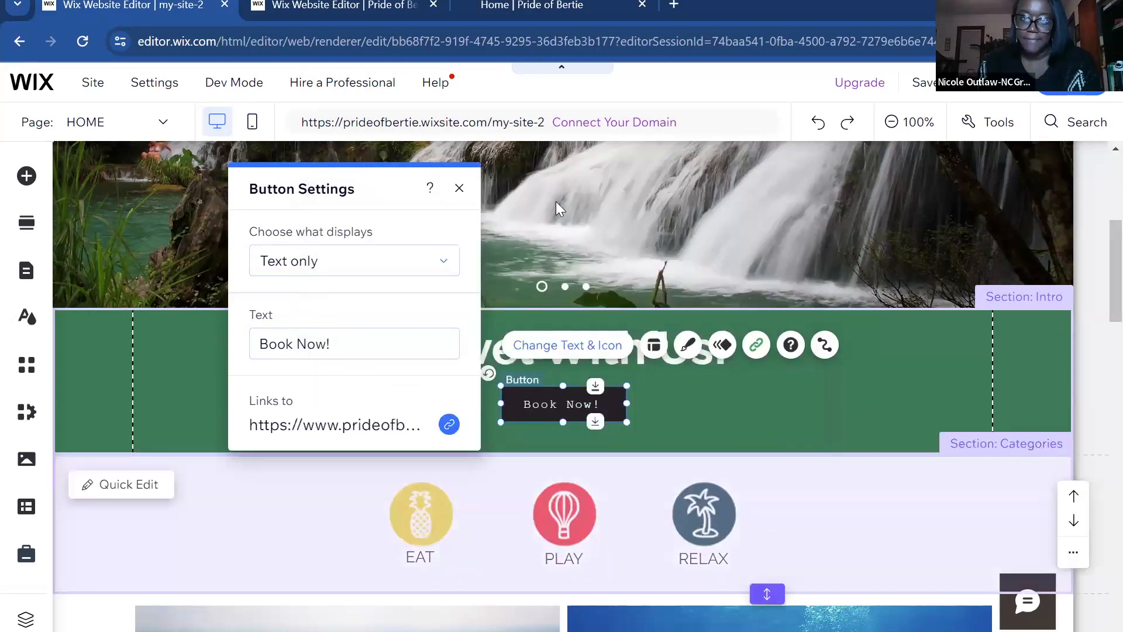
click(460, 189)
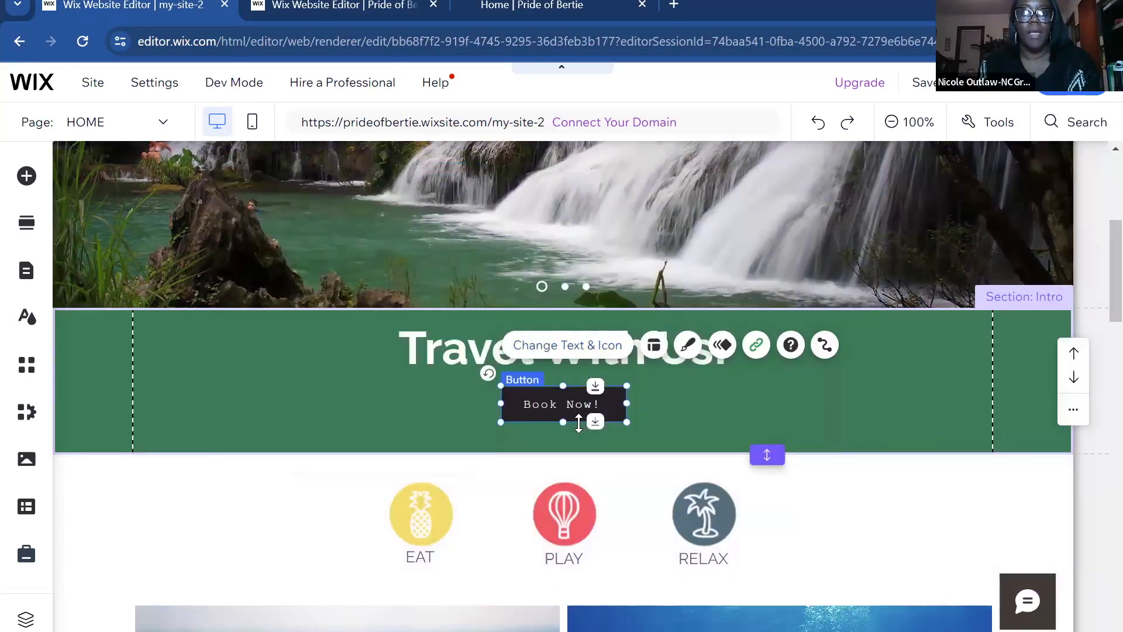
click(710, 377)
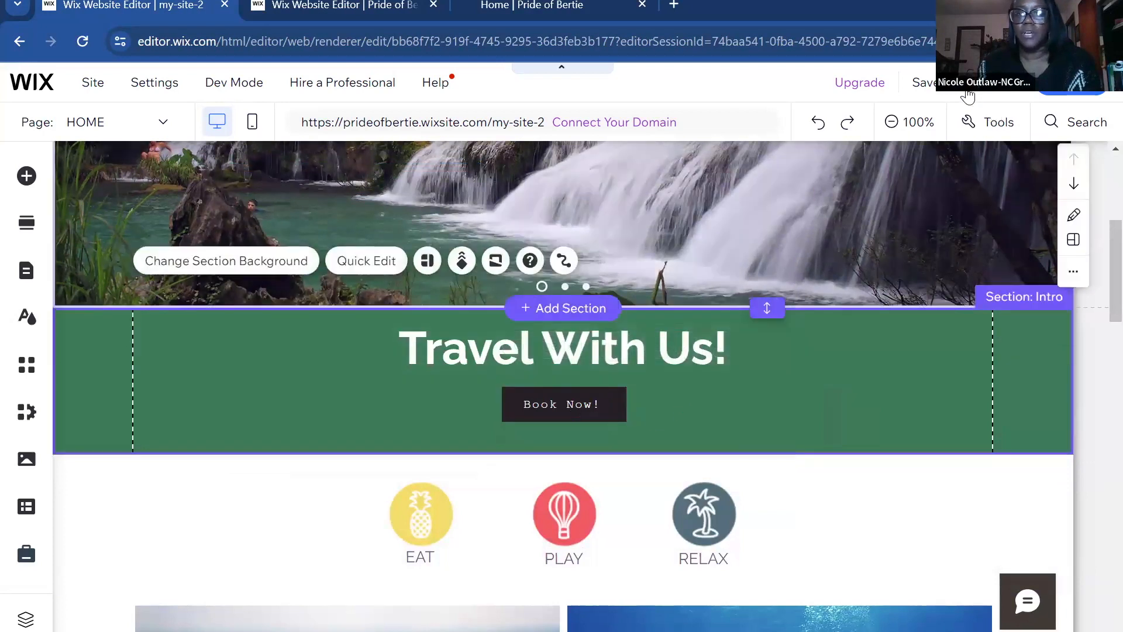
Step: Preview the site, test the Book Now! button's link, and return to the My Site 2 editor
click(999, 90)
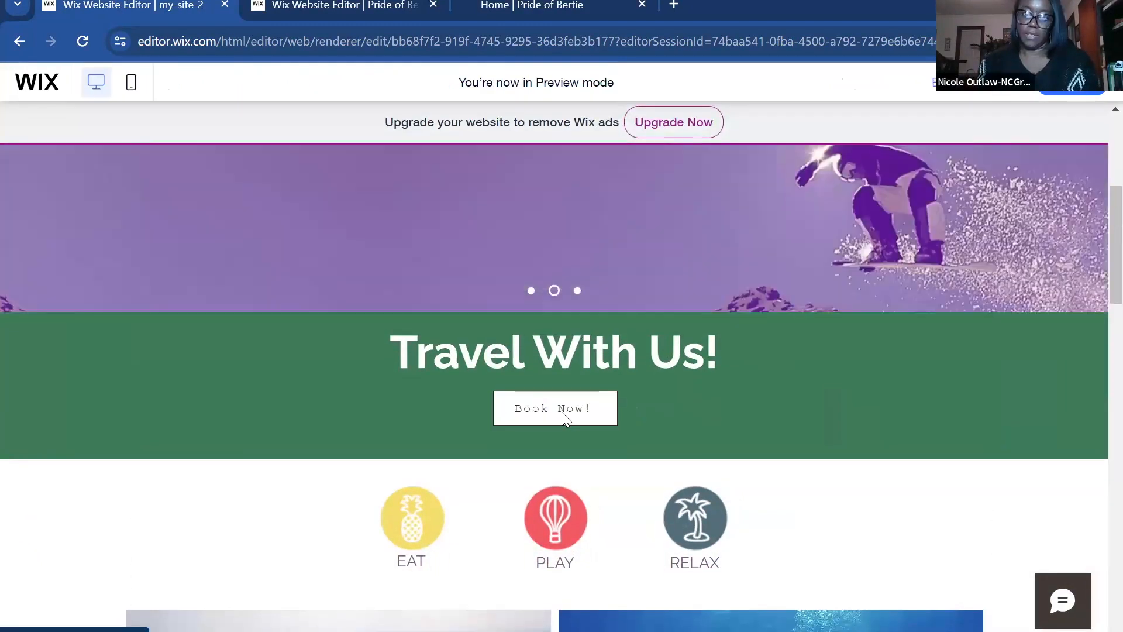
click(562, 418)
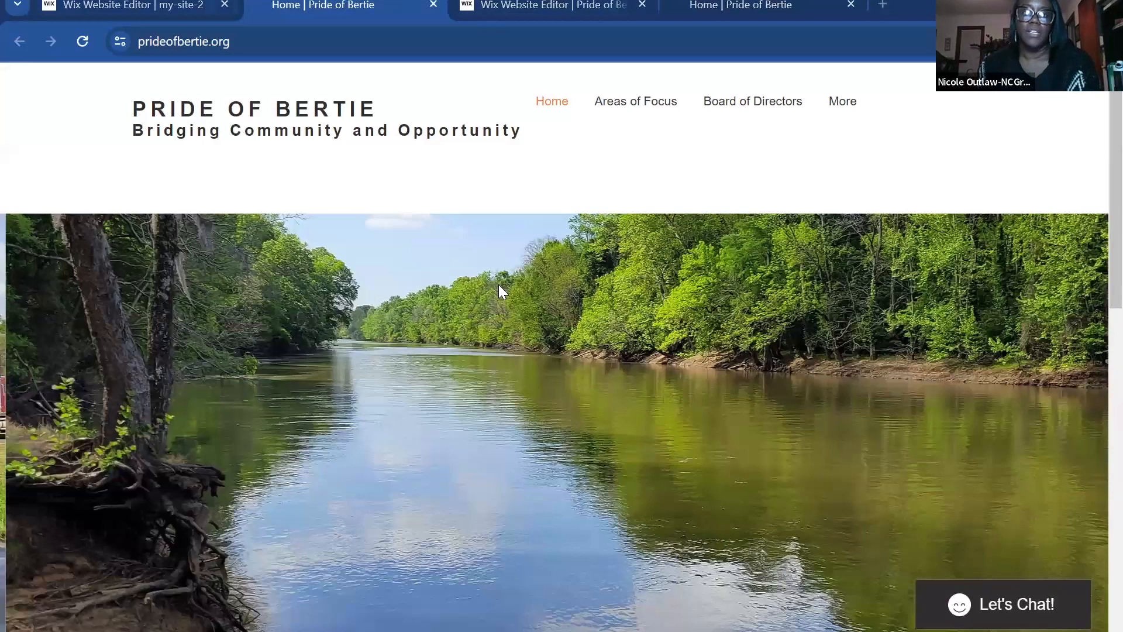
click(133, 5)
Step: Delete the Product List section below the EAT, PLAY and RELAX categories on the HOME page
scroll(853, 265, up, 1)
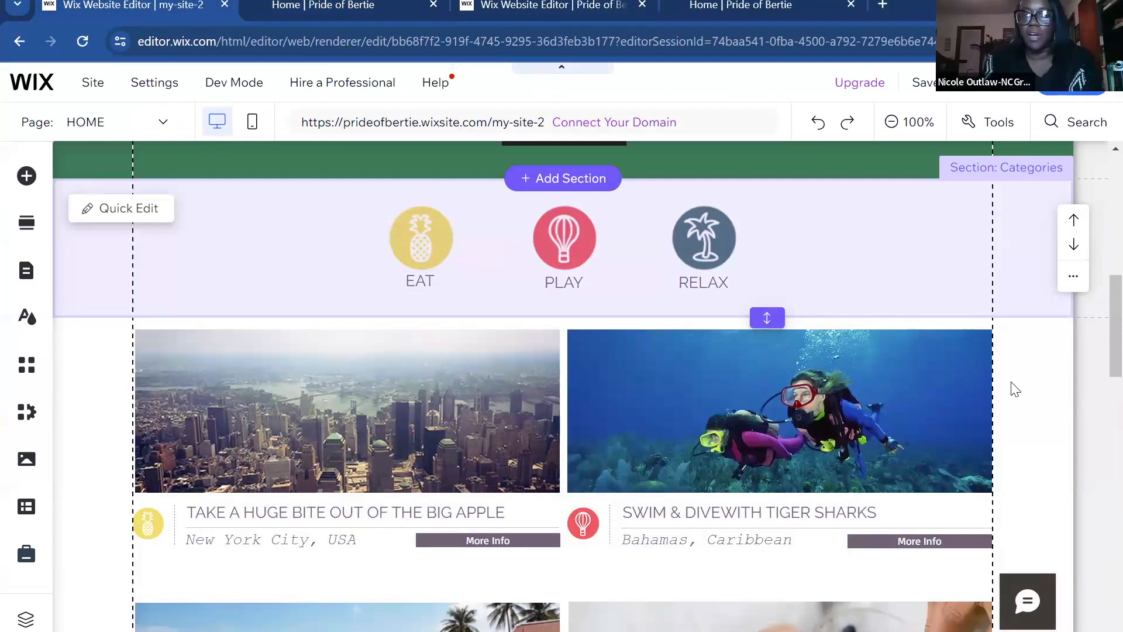
click(1025, 397)
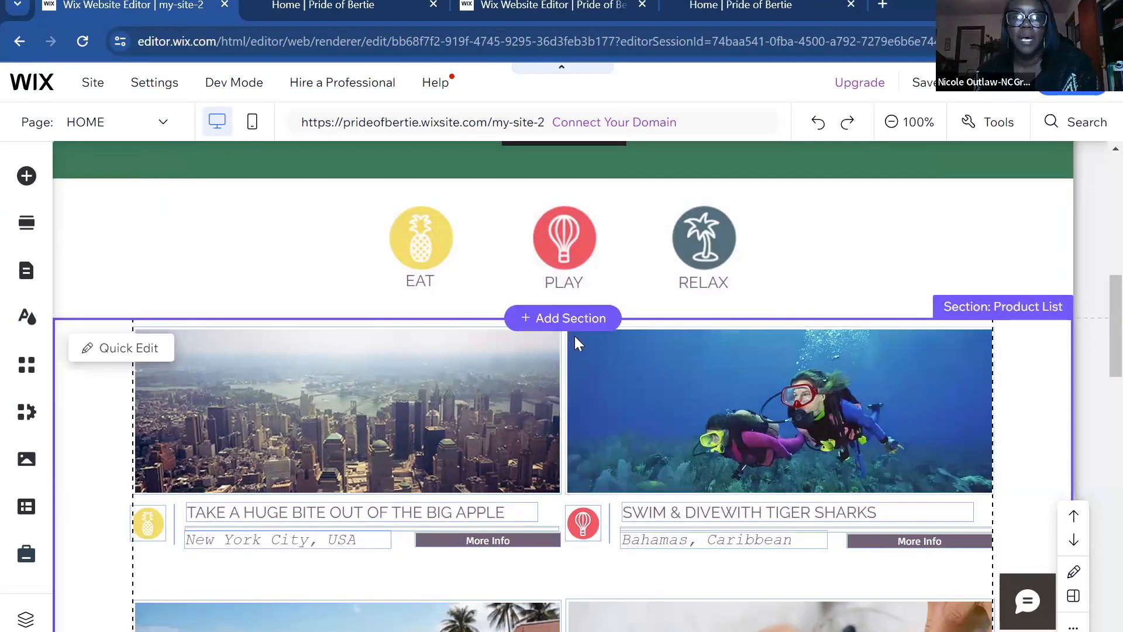
scroll(608, 233, down, 2)
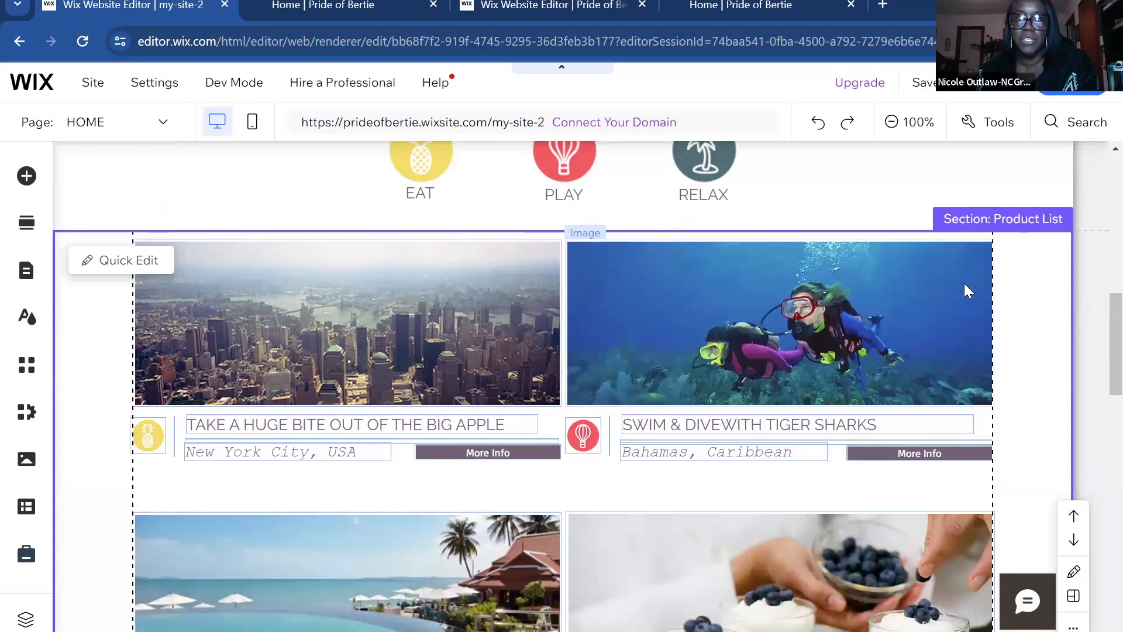
click(1023, 297)
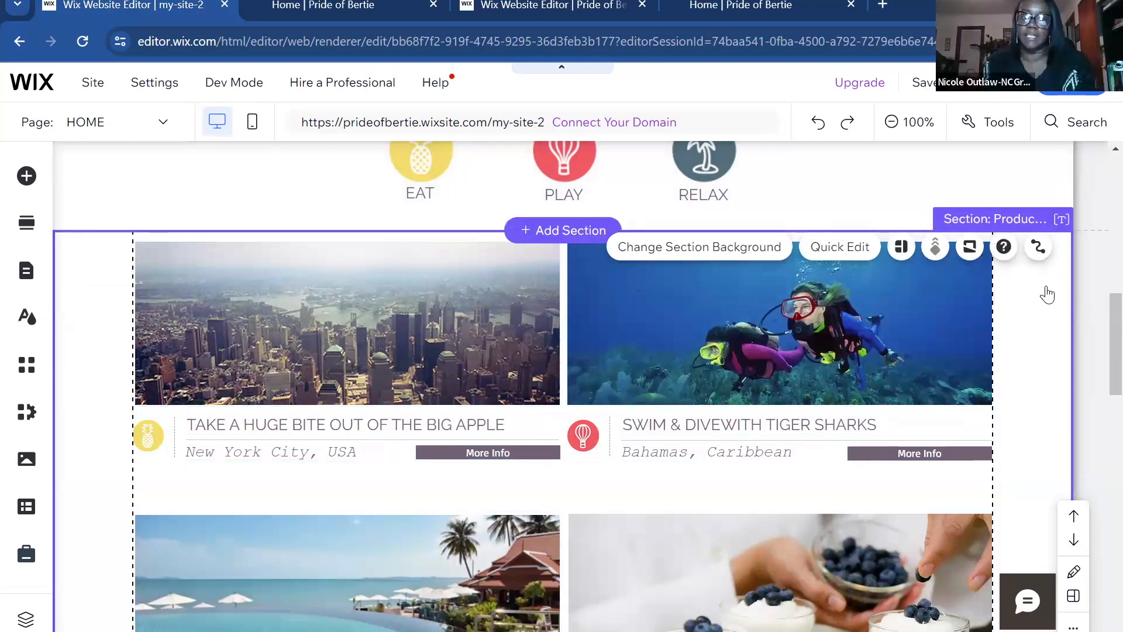
key(Delete)
scroll(979, 283, up, 2)
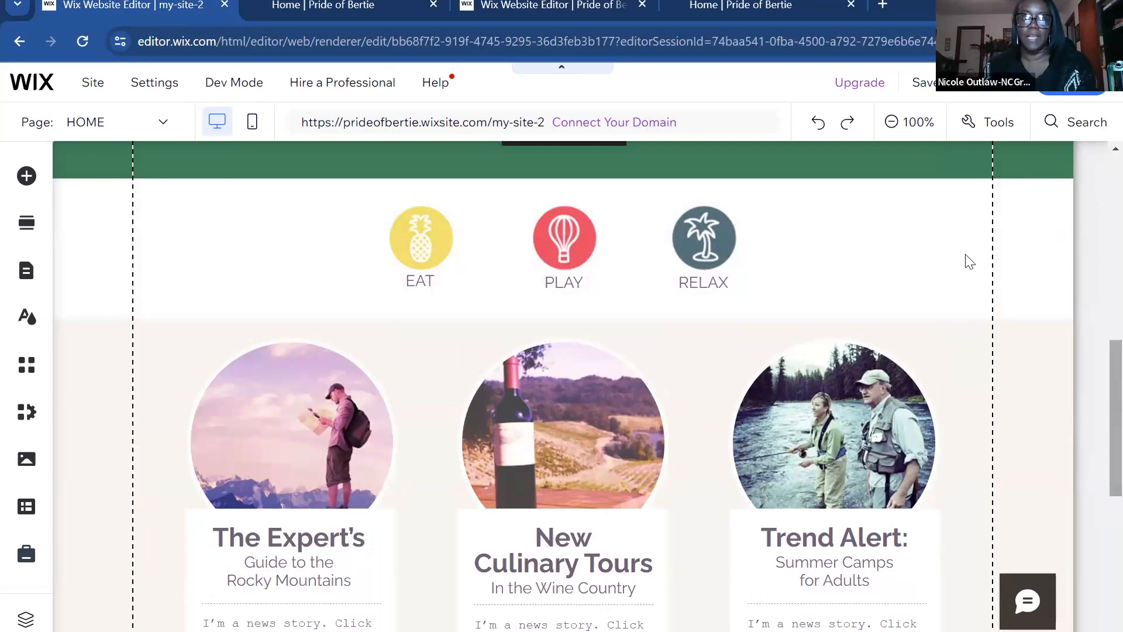
Step: Delete the News List section below the EAT, PLAY and RELAX categories on the HOME page
scroll(965, 258, down, 2)
scroll(998, 230, up, 1)
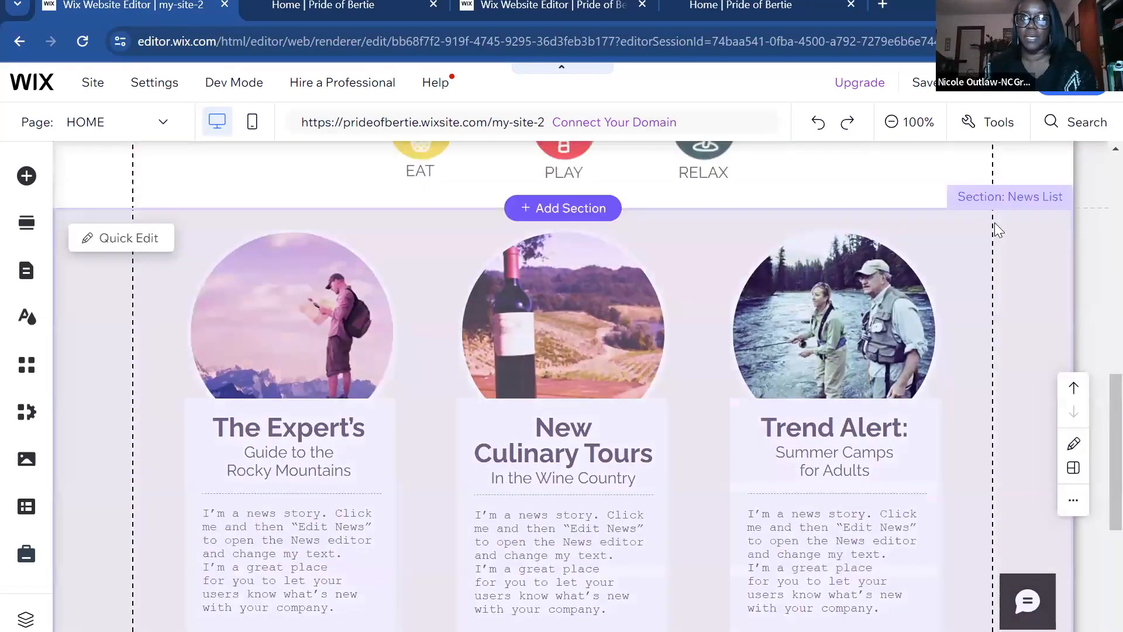
click(1007, 219)
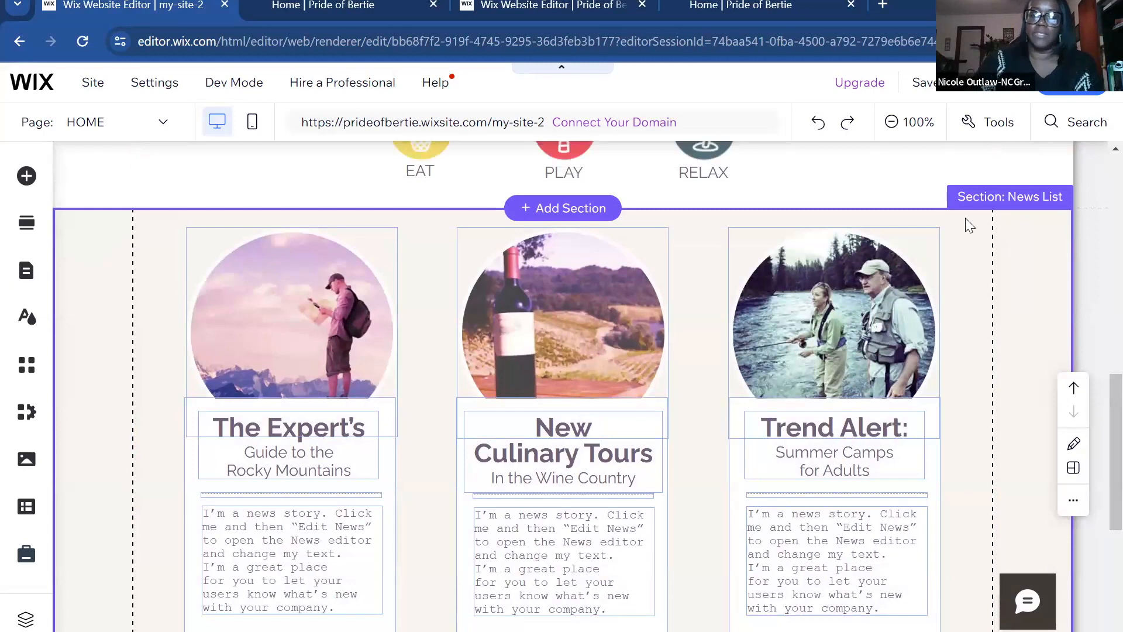
key(Delete)
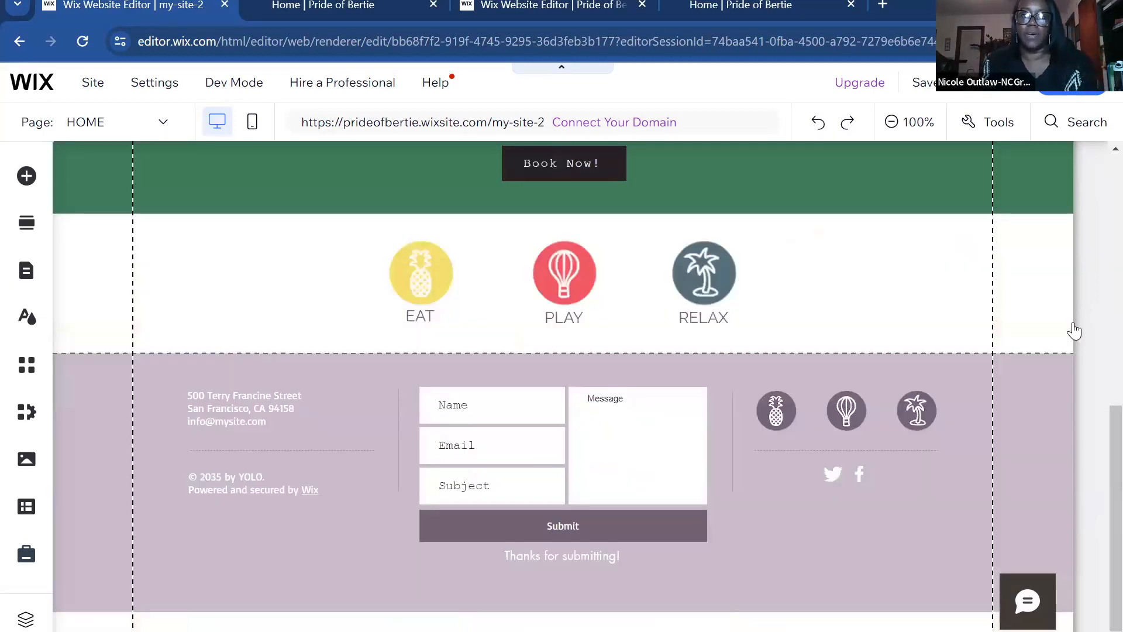
Step: Review the HOME page layout from the header and waterfall slideshow down to the categories and footer
scroll(1098, 294, up, 3)
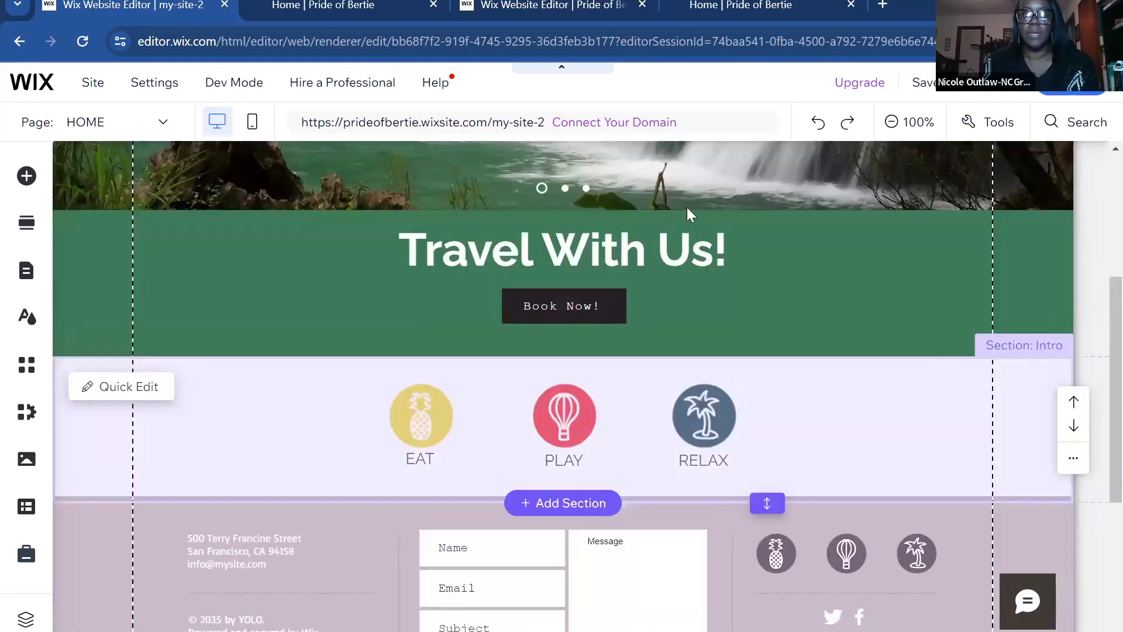
scroll(1100, 275, up, 4)
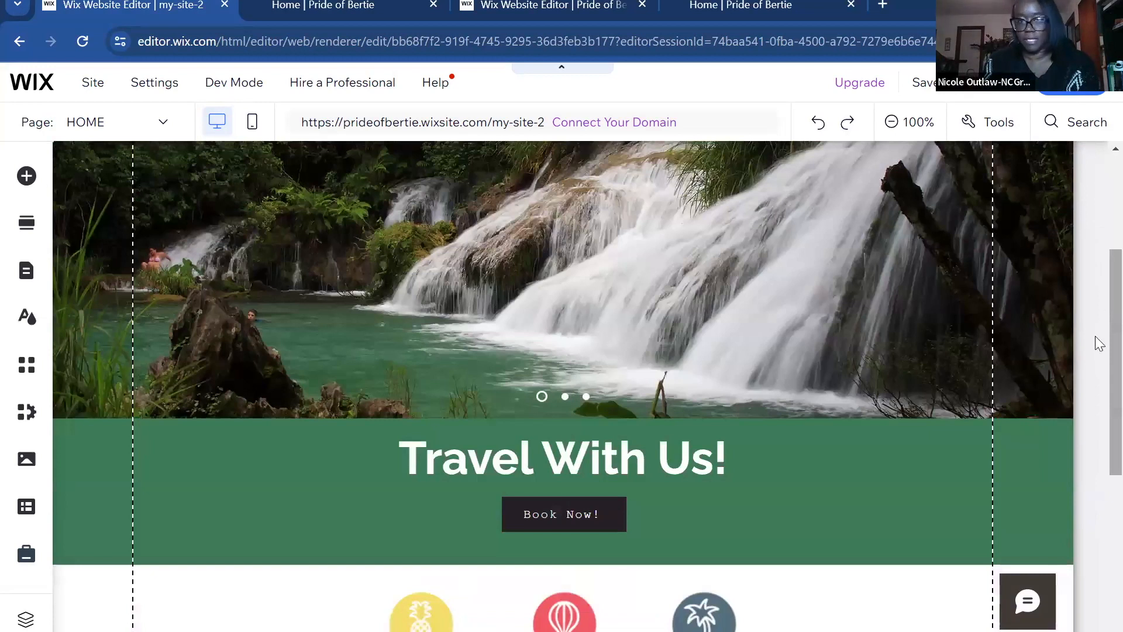
scroll(1091, 375, up, 4)
scroll(1091, 456, down, 10)
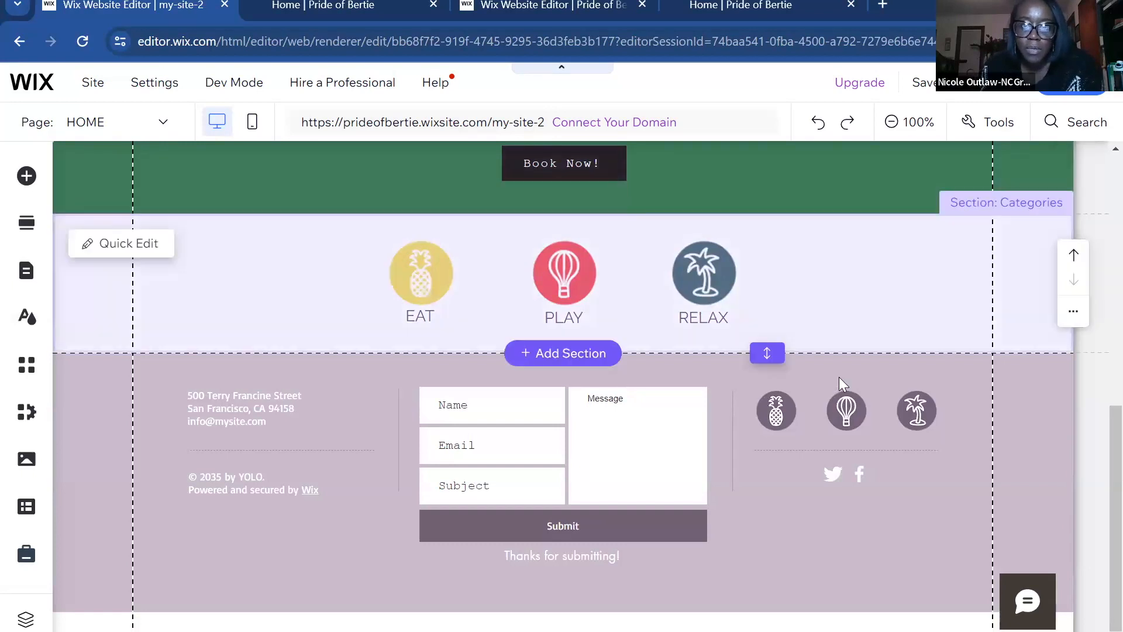
click(849, 358)
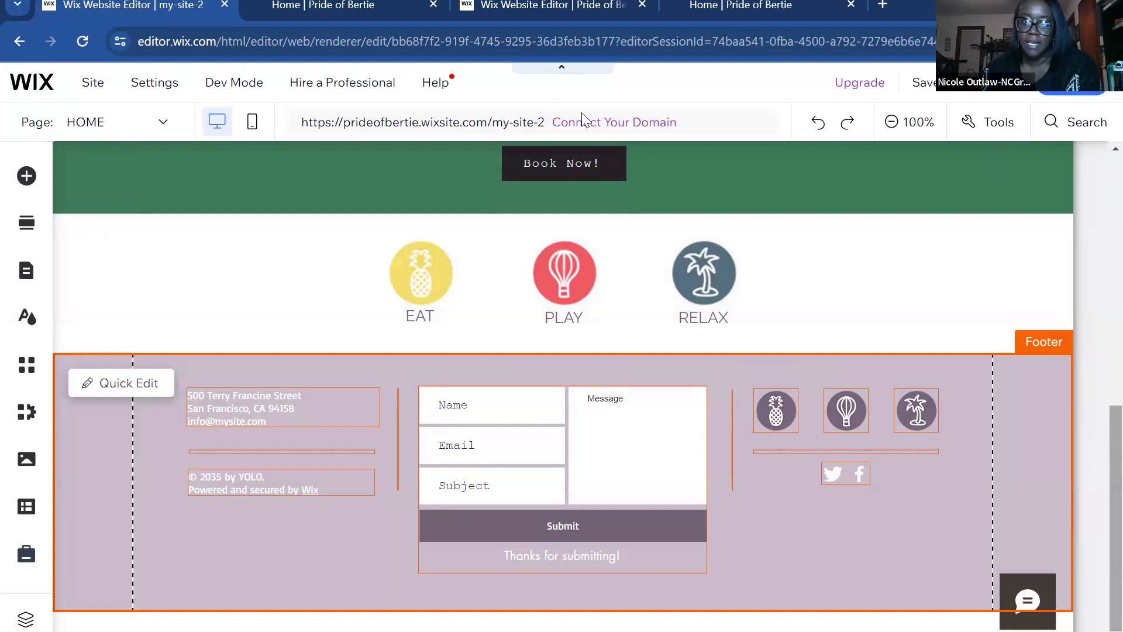
scroll(558, 202, up, 6)
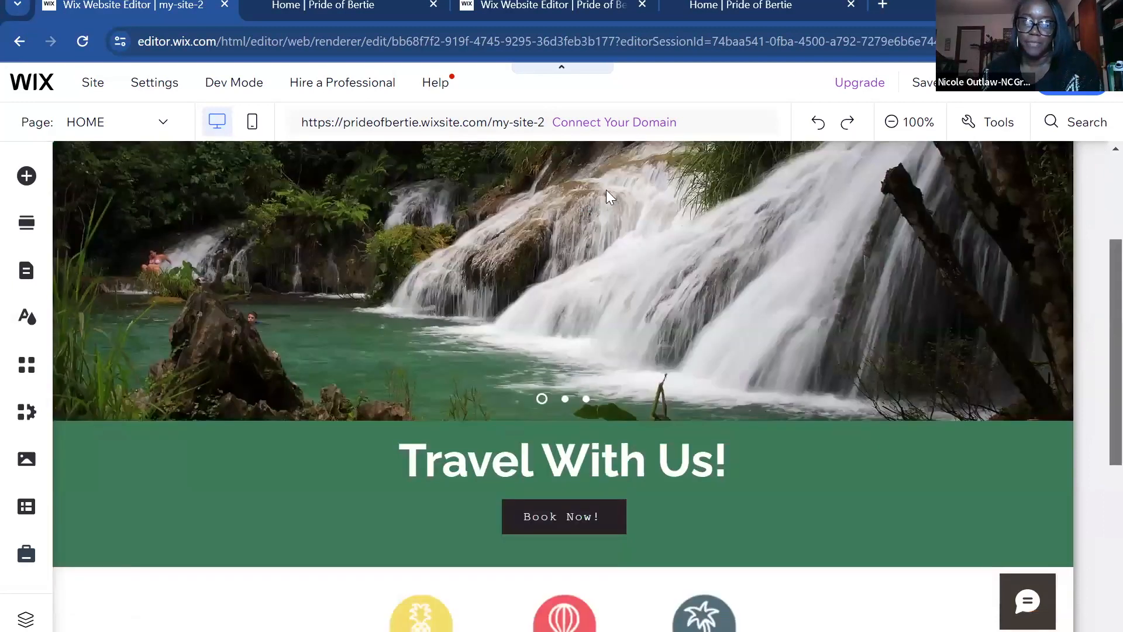
scroll(634, 192, up, 2)
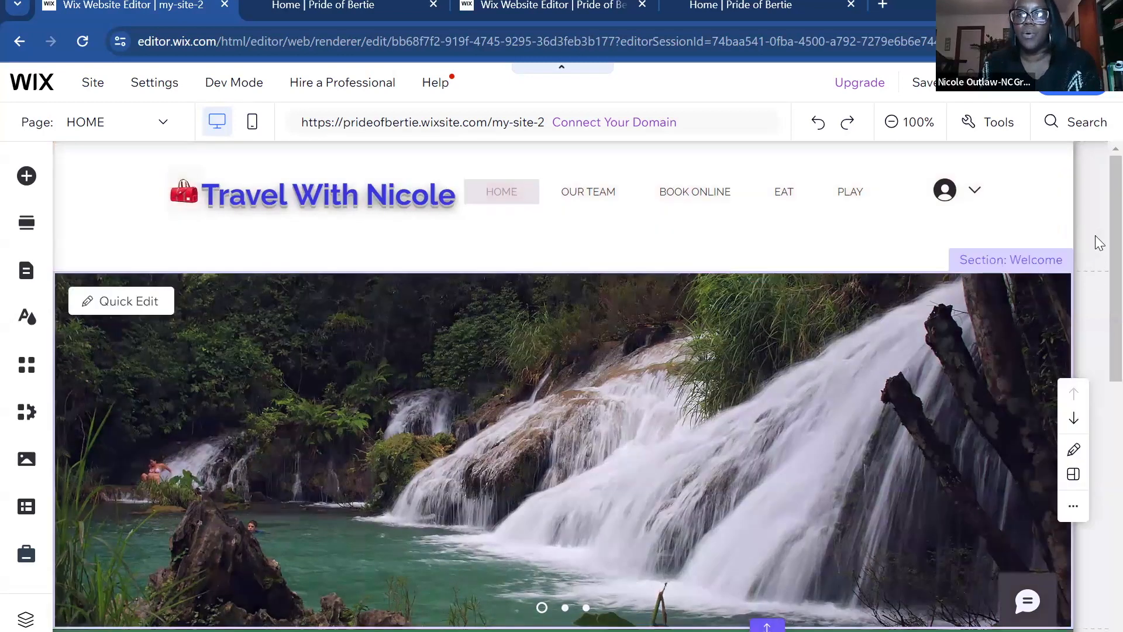
scroll(1096, 264, down, 1)
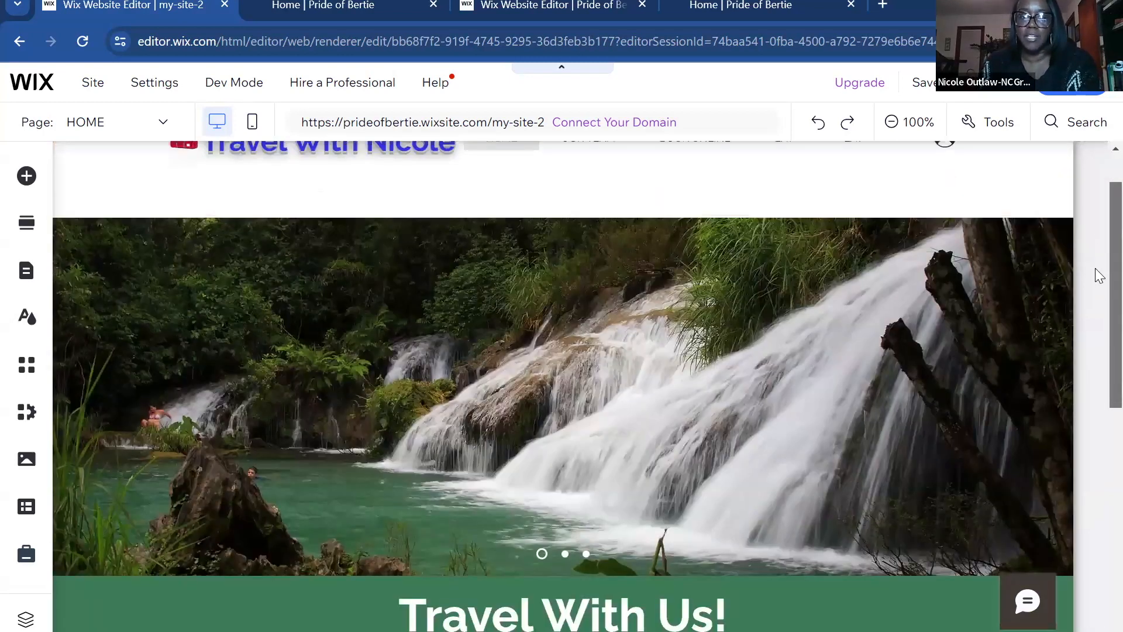
scroll(1095, 292, down, 1)
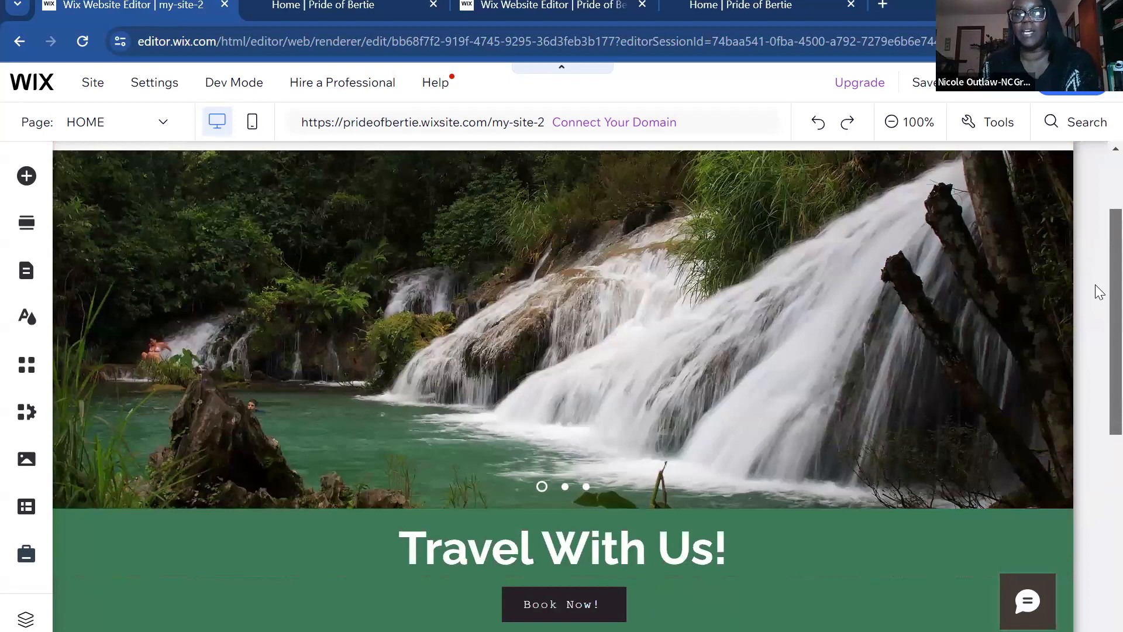
scroll(1096, 281, down, 1)
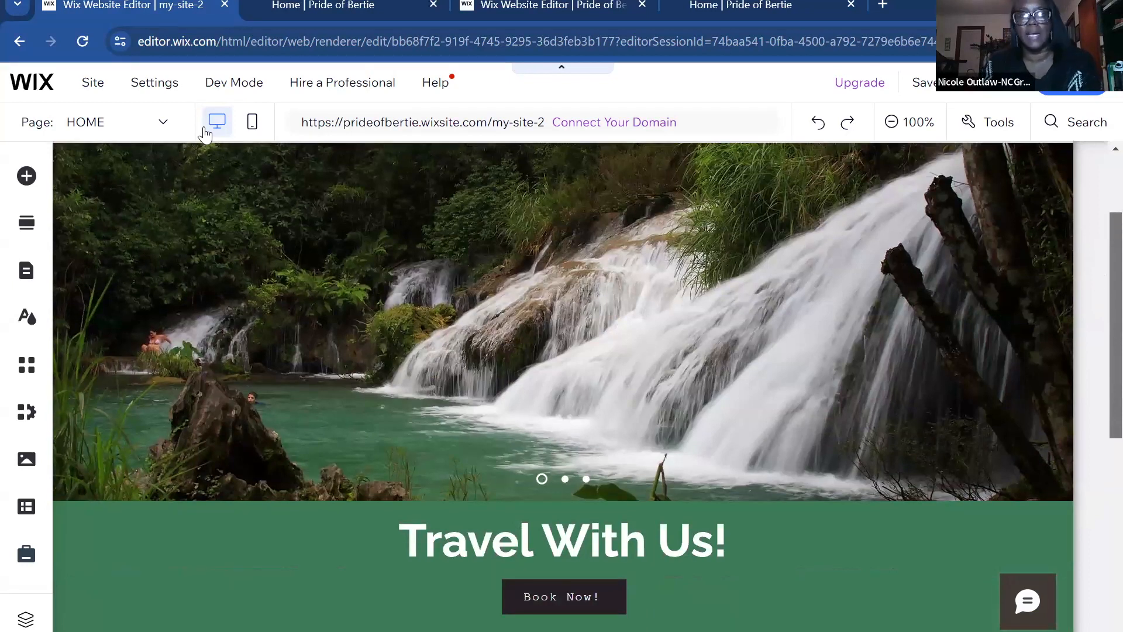
scroll(282, 187, up, 3)
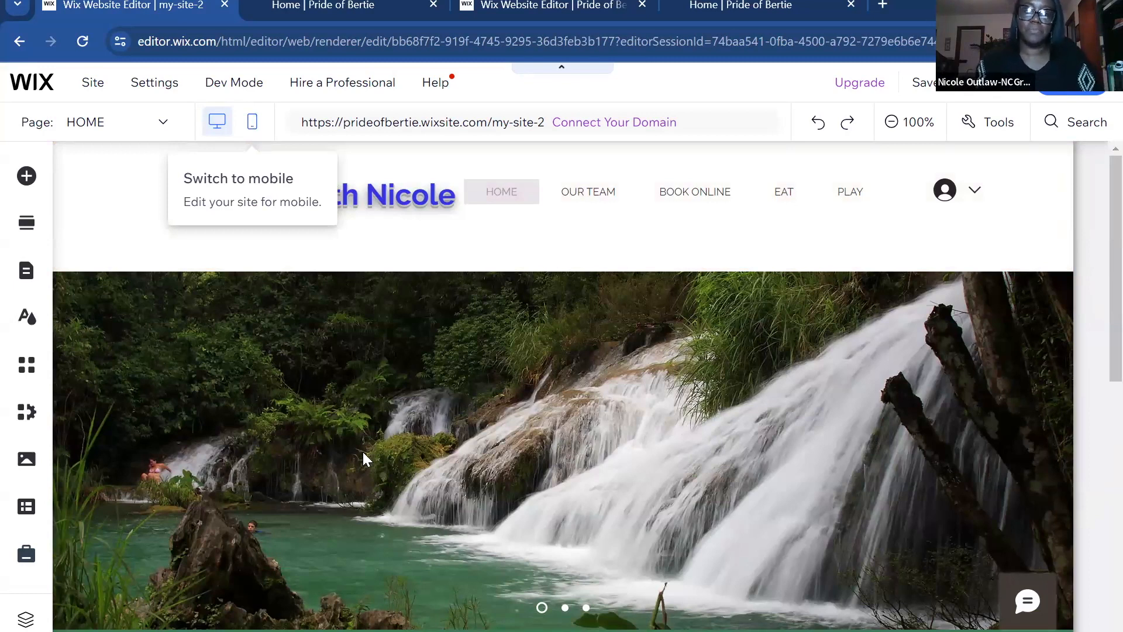
Step: Open the design options for the HOME page footer
scroll(398, 422, down, 15)
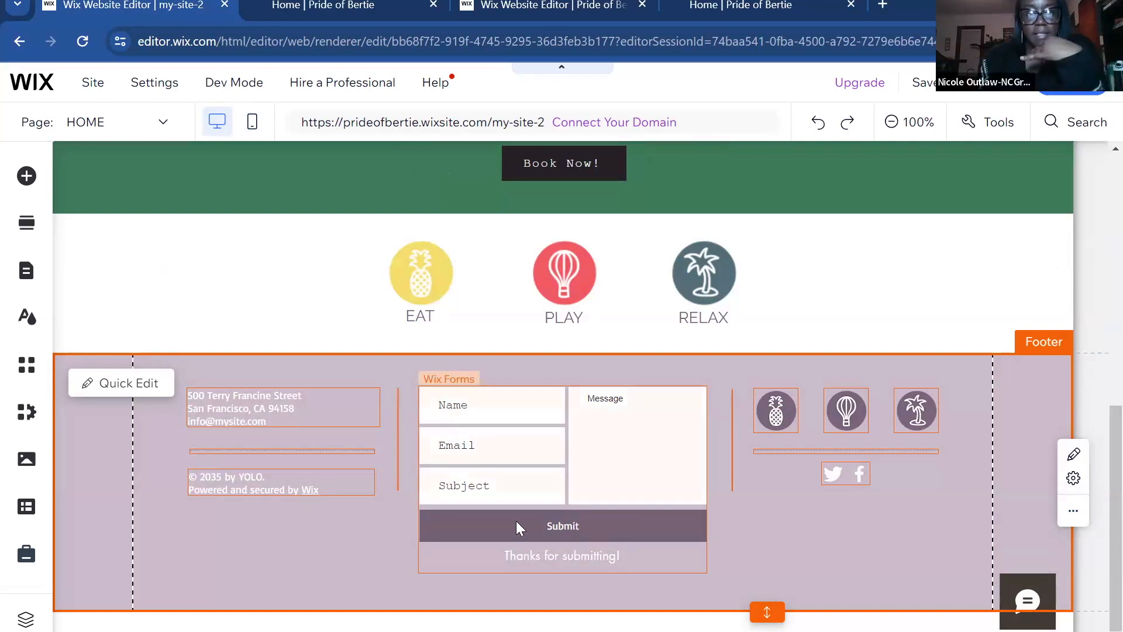
click(1073, 513)
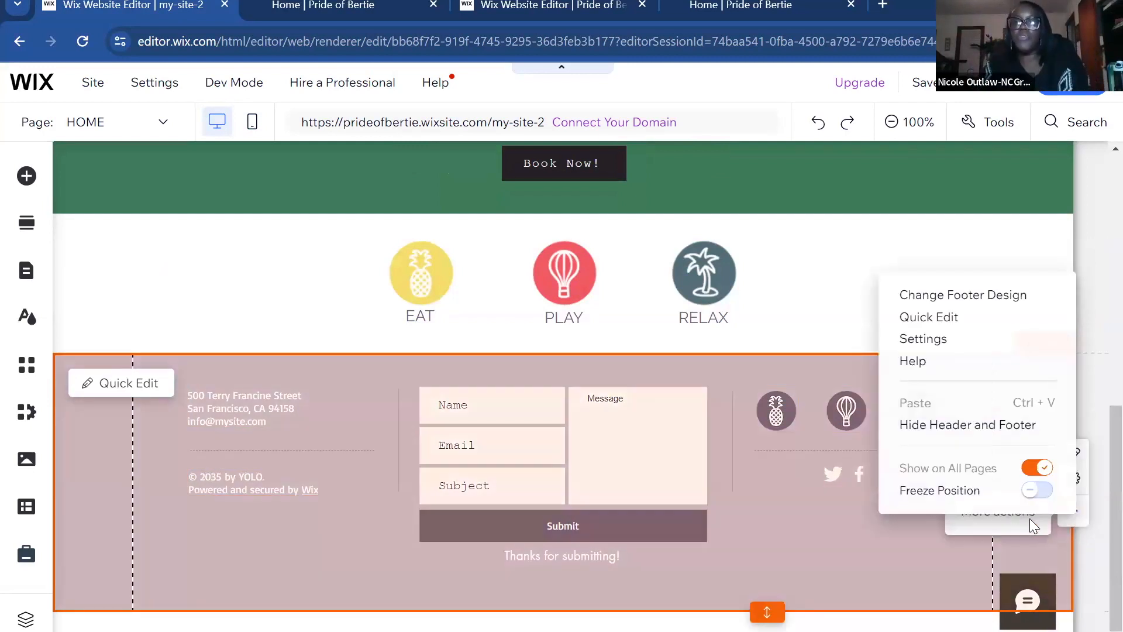
click(1074, 512)
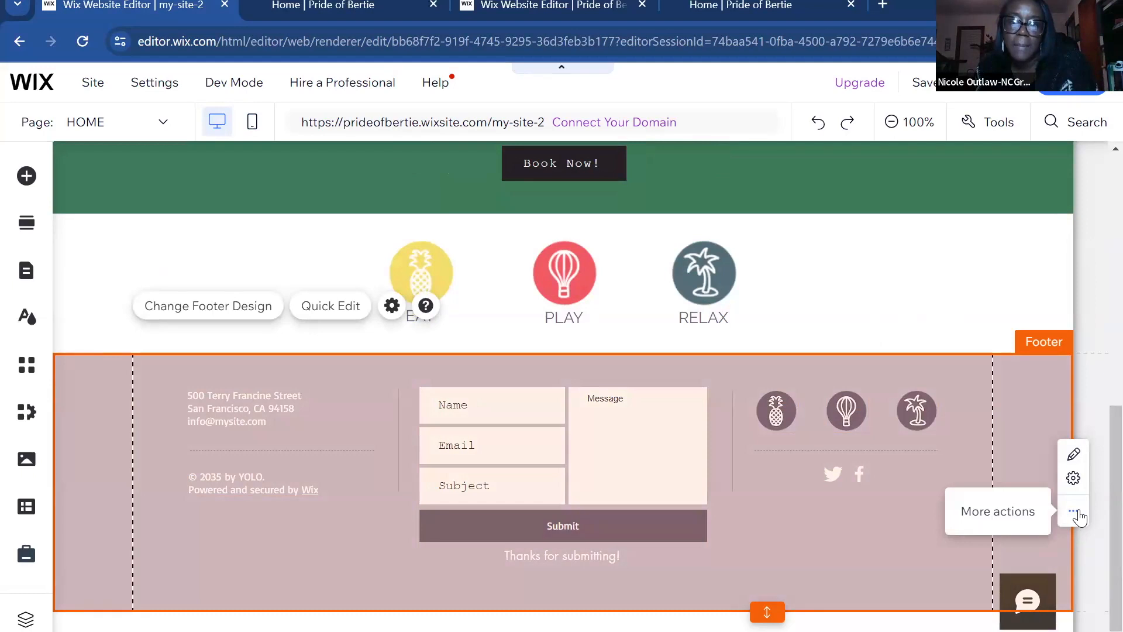
click(1074, 512)
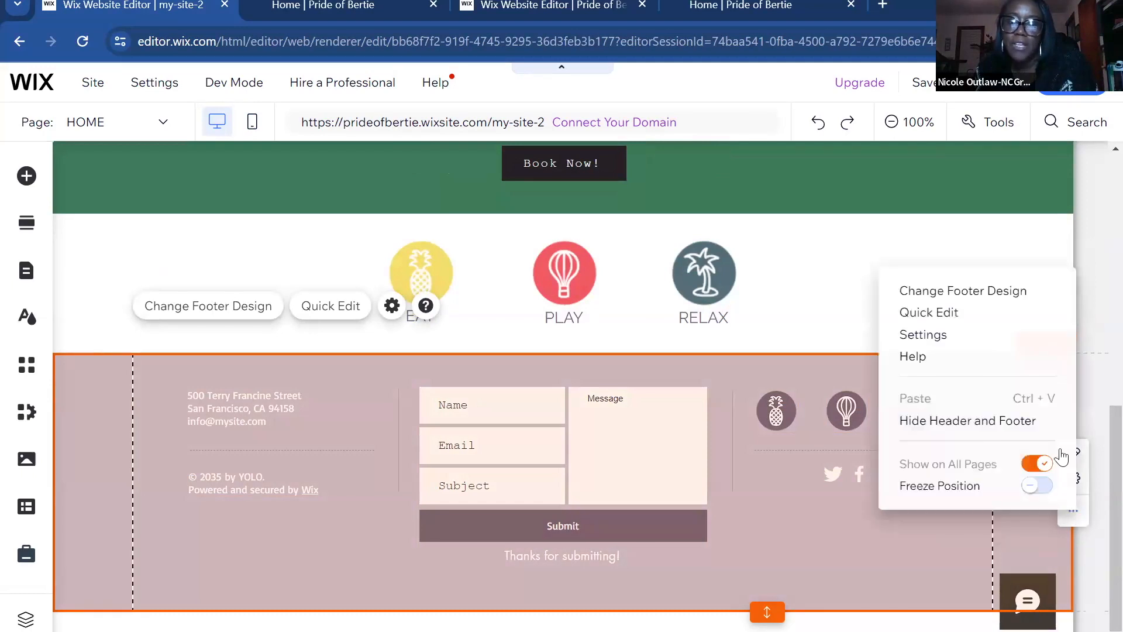
click(994, 292)
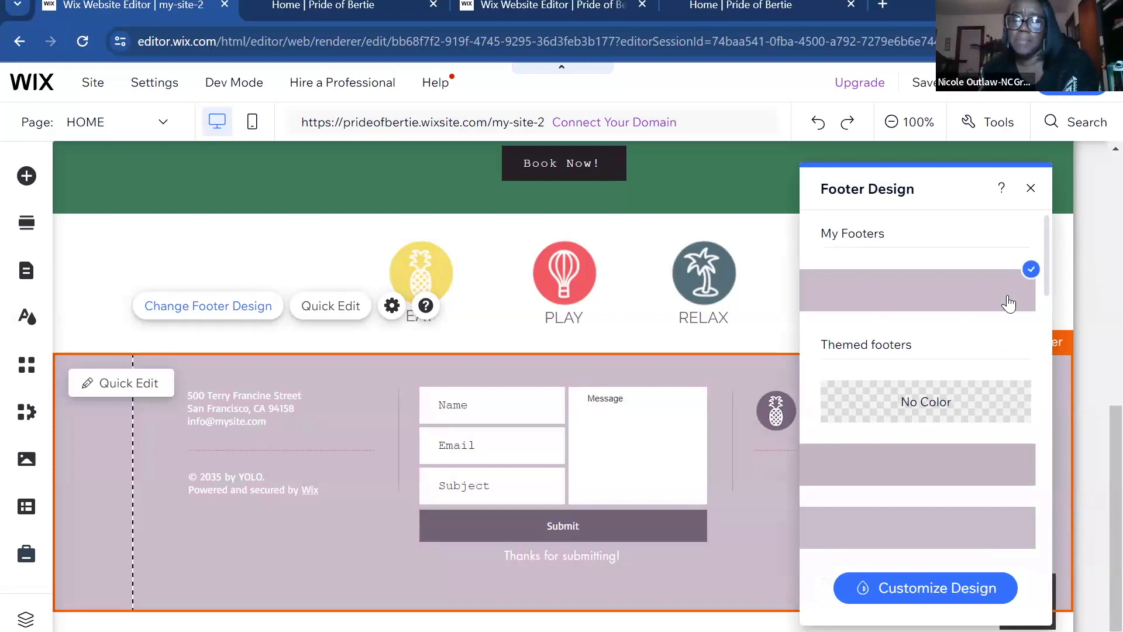
Step: Browse the preset footer designs and preview the red, green, pink and teal variants on the footer
scroll(1047, 310, down, 2)
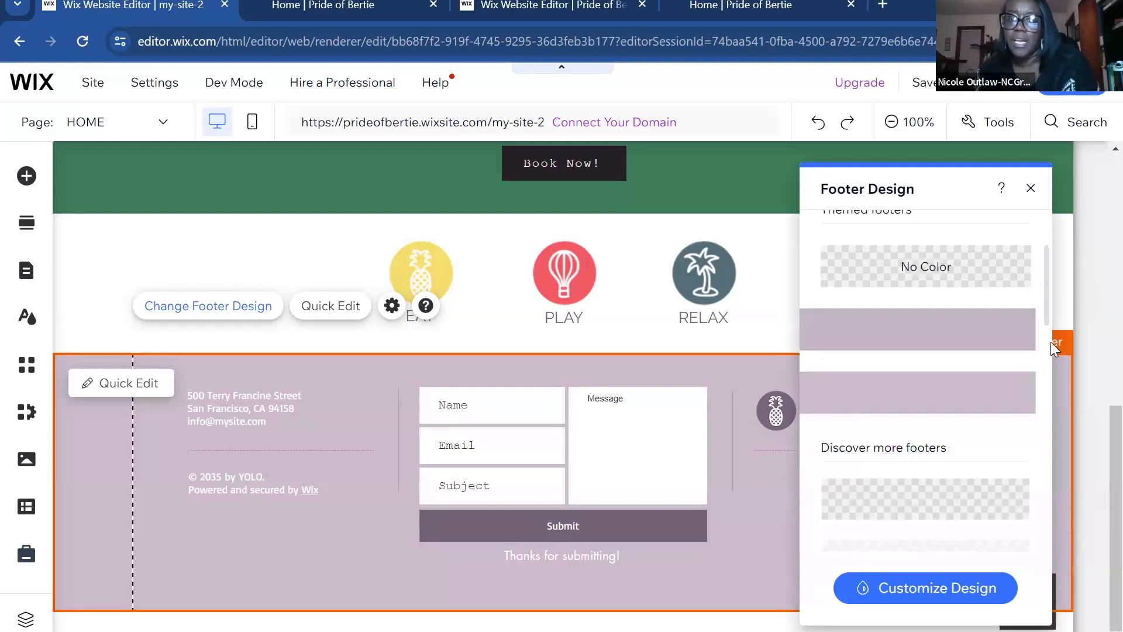
scroll(1058, 376, down, 8)
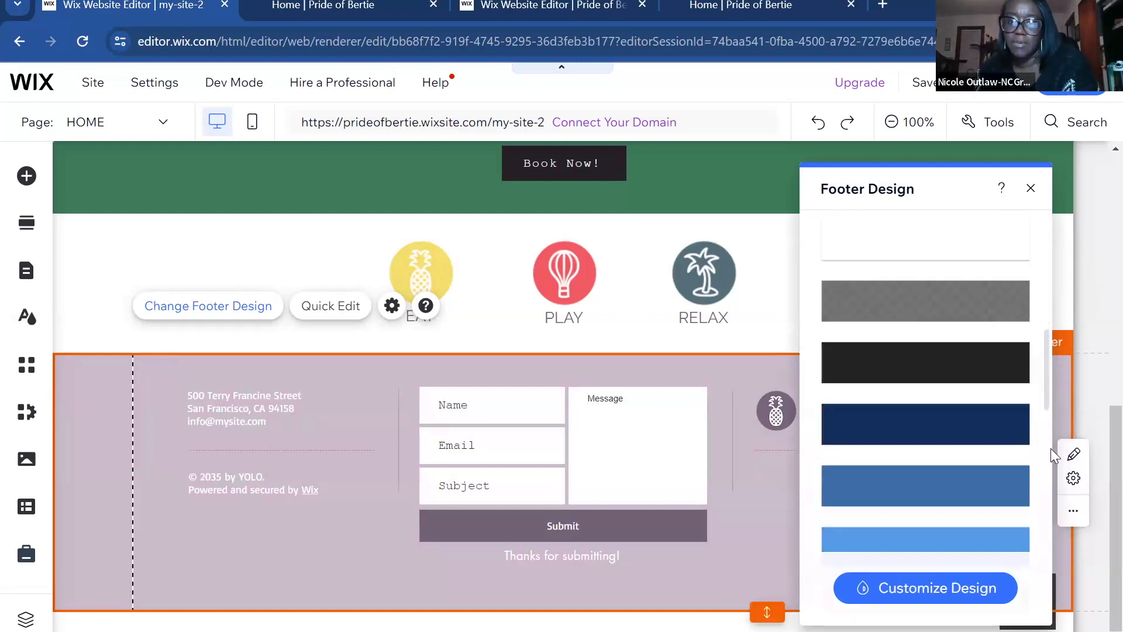
scroll(1050, 516, down, 5)
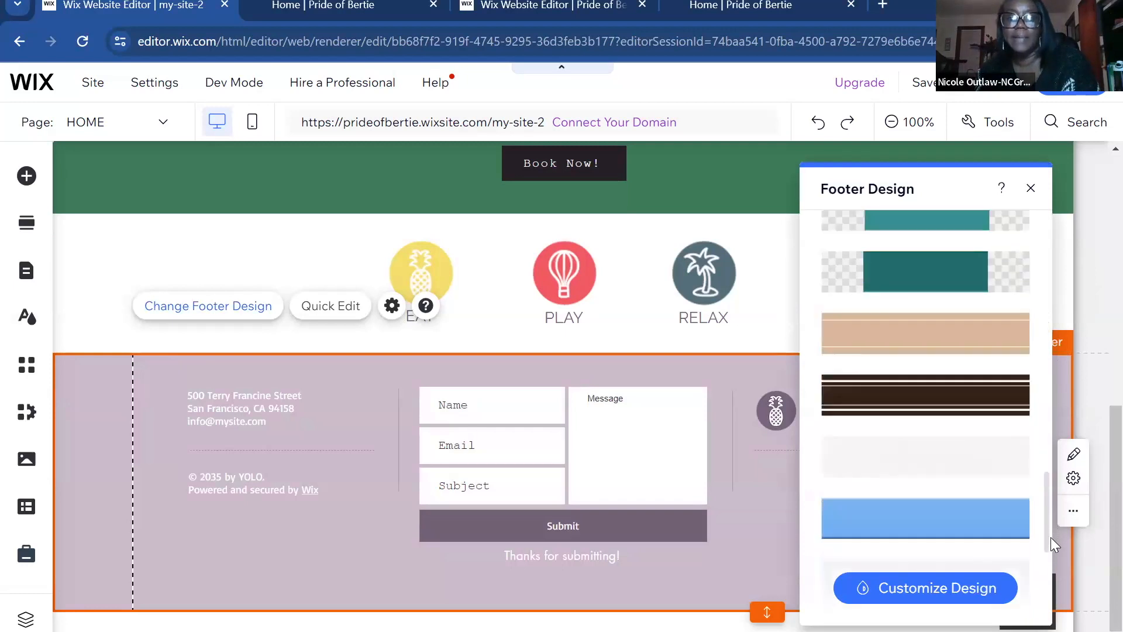
scroll(1046, 572, down, 5)
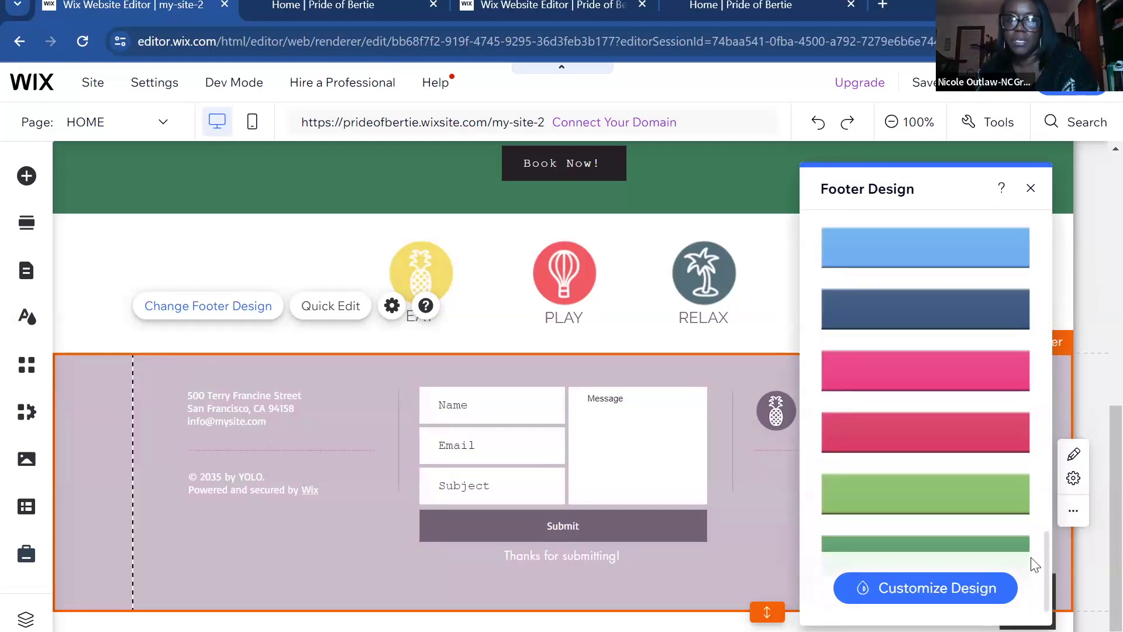
click(939, 416)
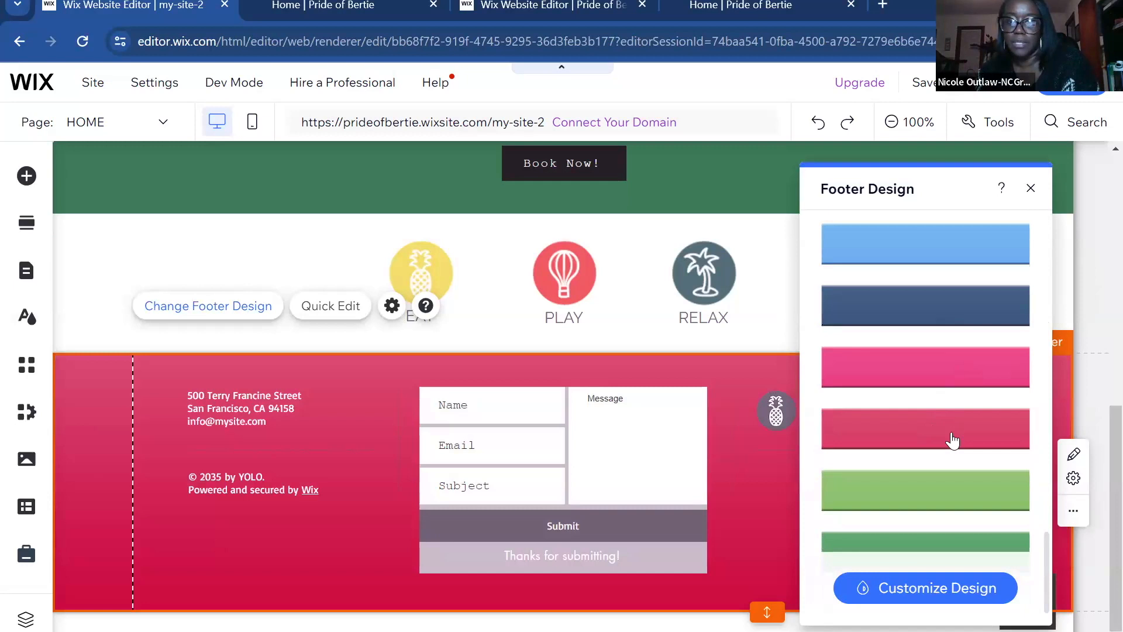
scroll(983, 494, down, 1)
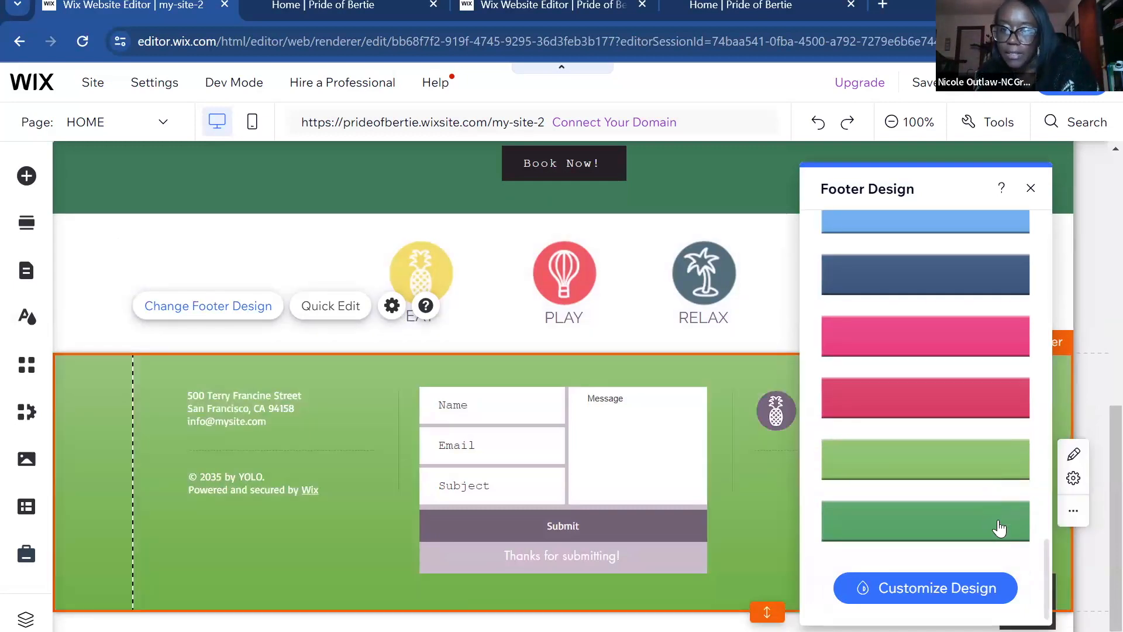
click(999, 528)
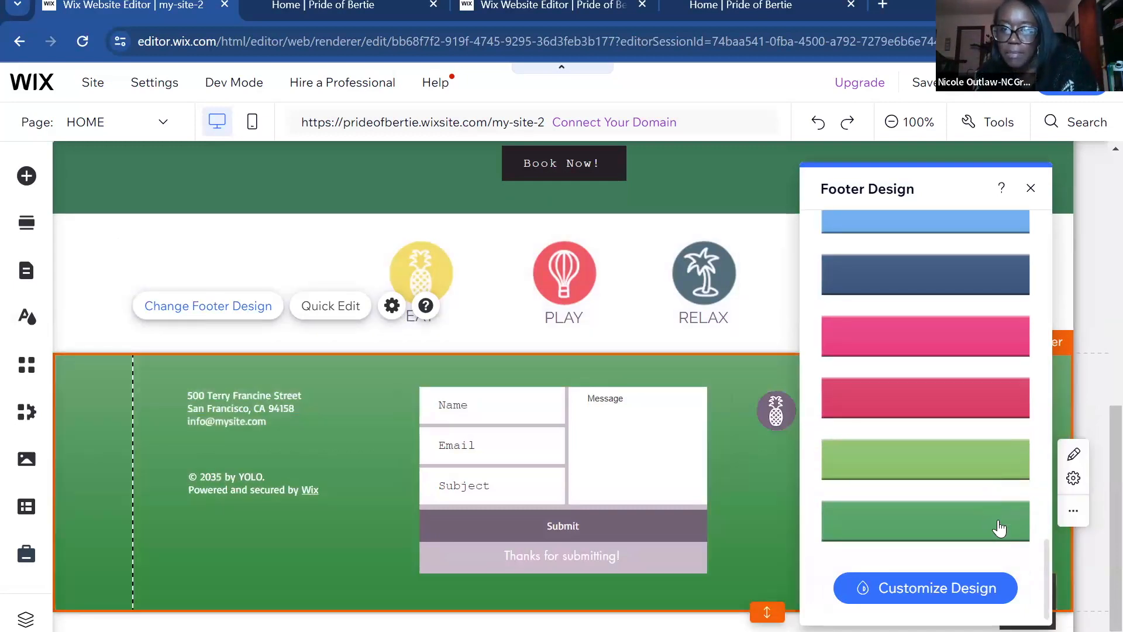
scroll(1000, 528, up, 3)
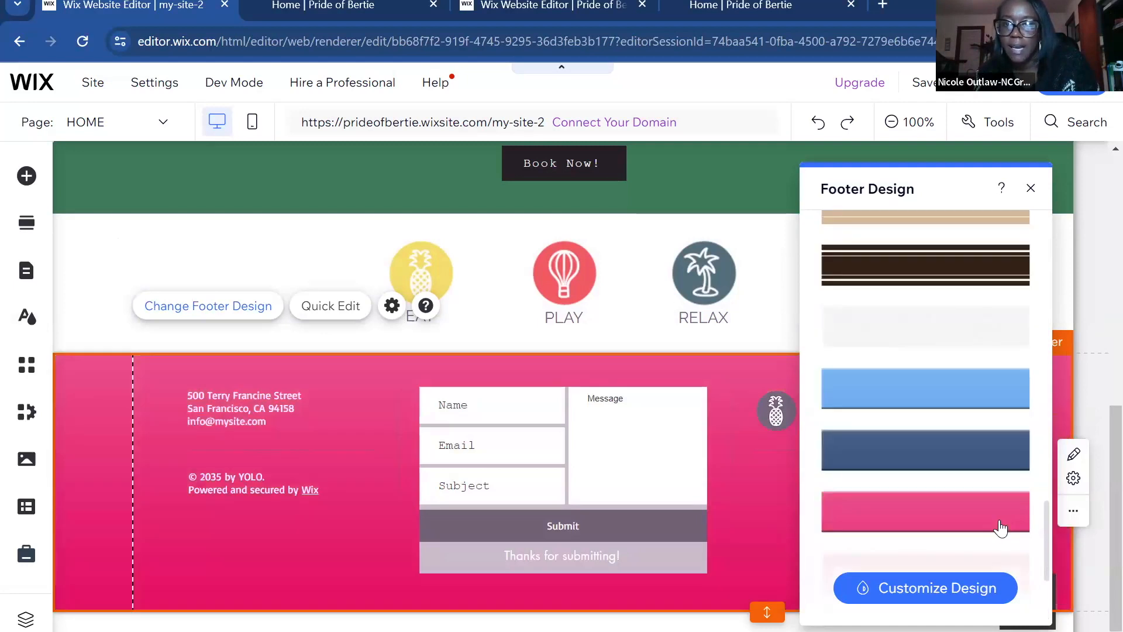
scroll(1000, 529, up, 8)
click(1001, 528)
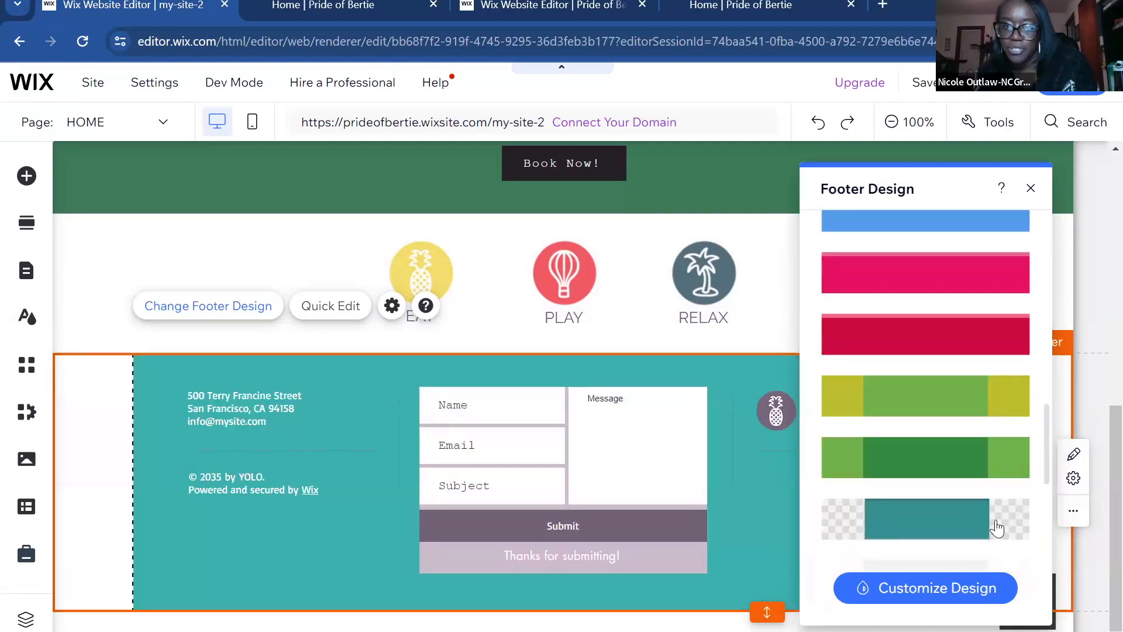
Step: Apply the dark green gradient preset, the last one offered, to the footer and close the Footer Design settings
scroll(996, 528, down, 5)
click(996, 543)
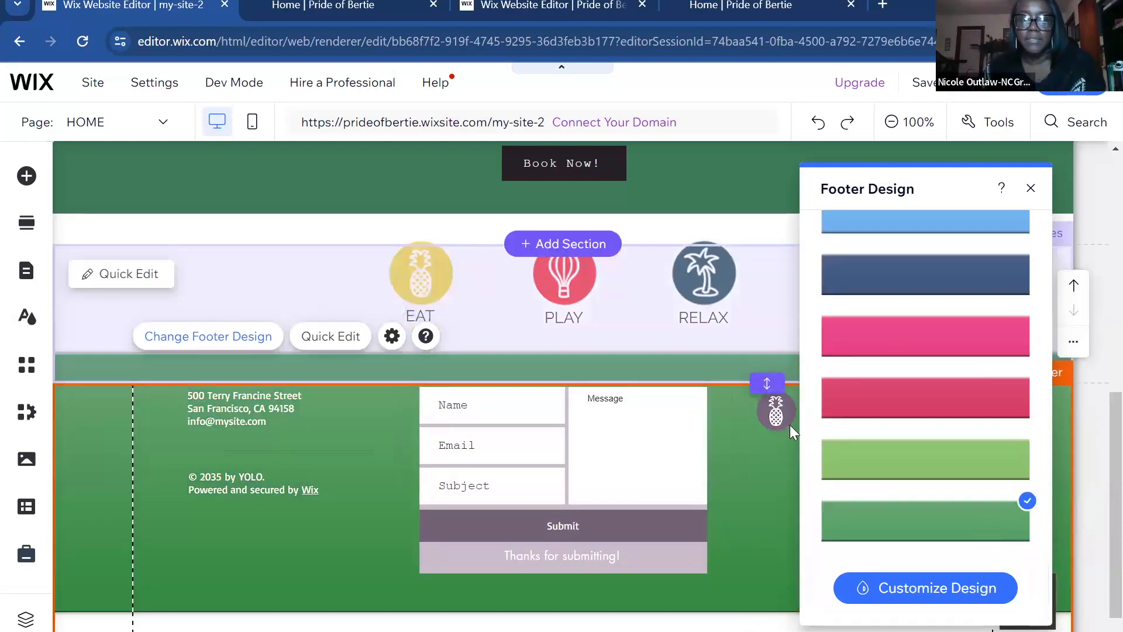
scroll(952, 366, up, 5)
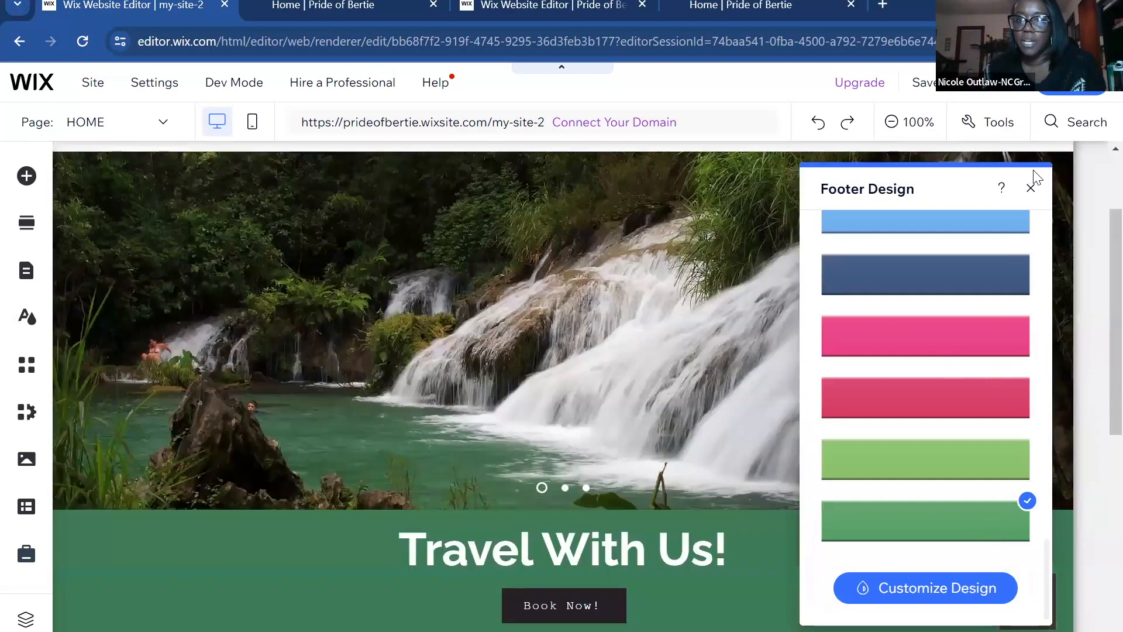
click(1031, 188)
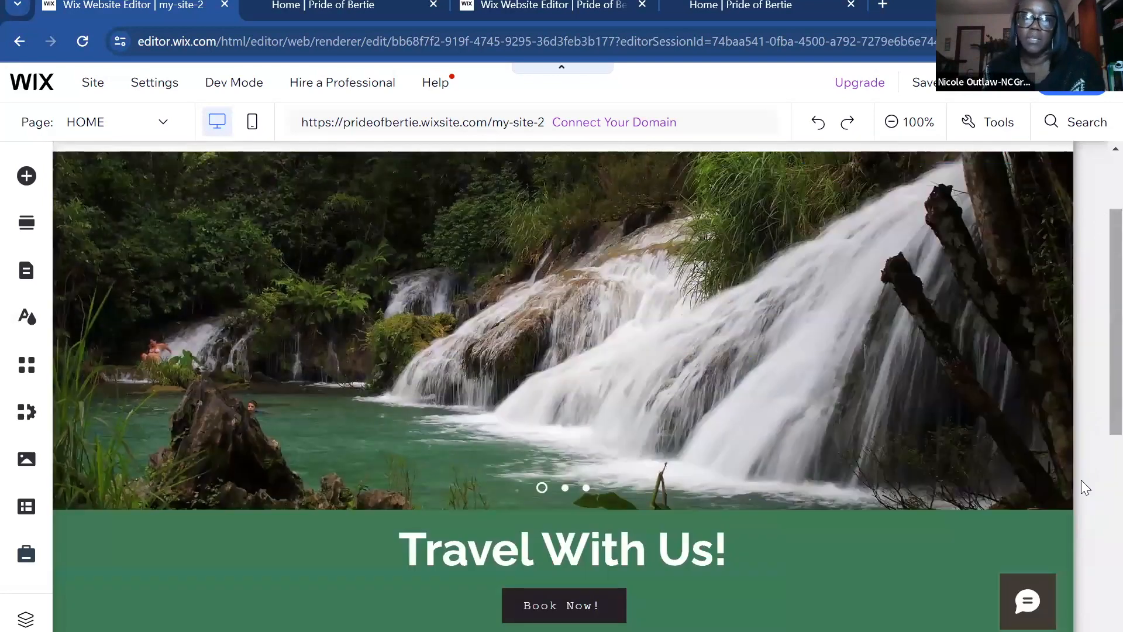
Step: Browse the Embed Code and Social categories of elements that can be added to the page
scroll(705, 499, down, 5)
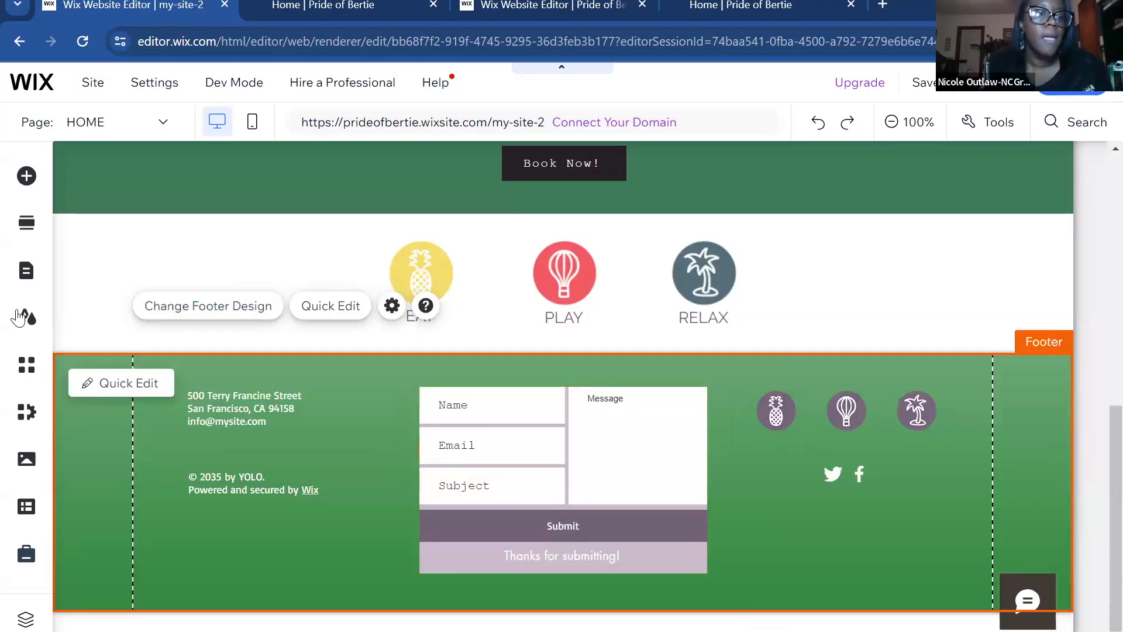
click(26, 176)
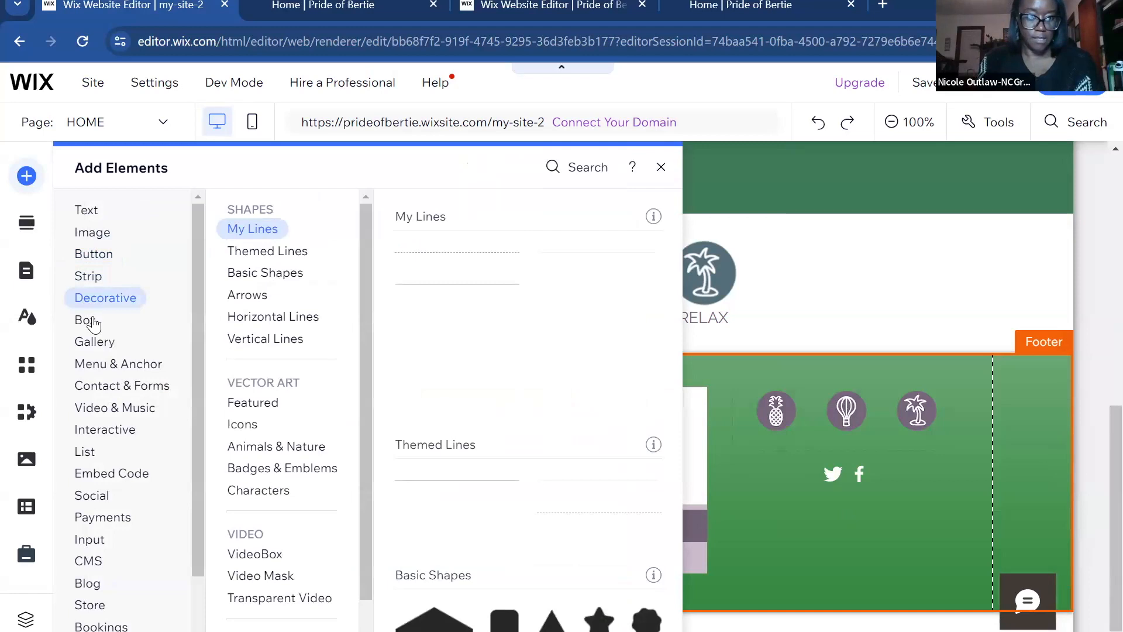
scroll(95, 409, down, 2)
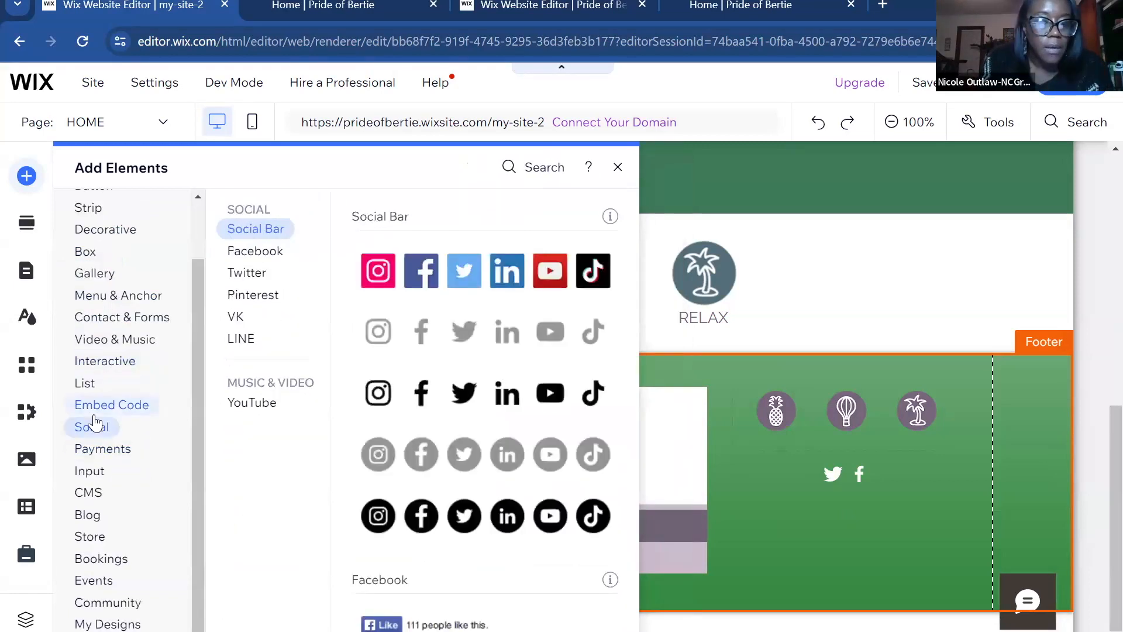
mouse_move(96, 412)
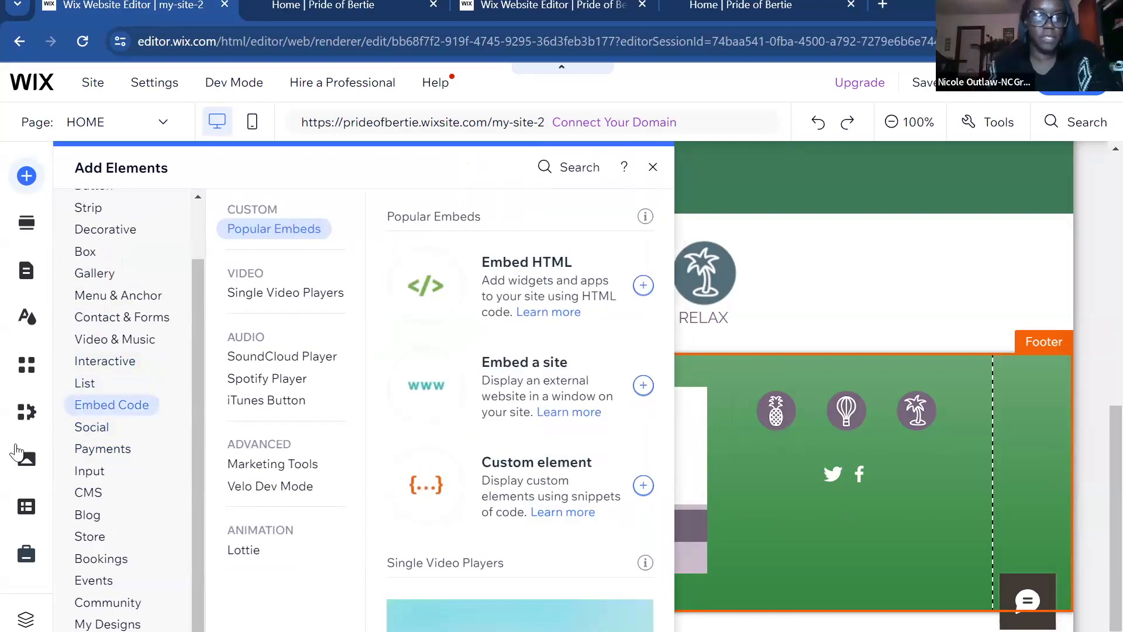
mouse_move(96, 432)
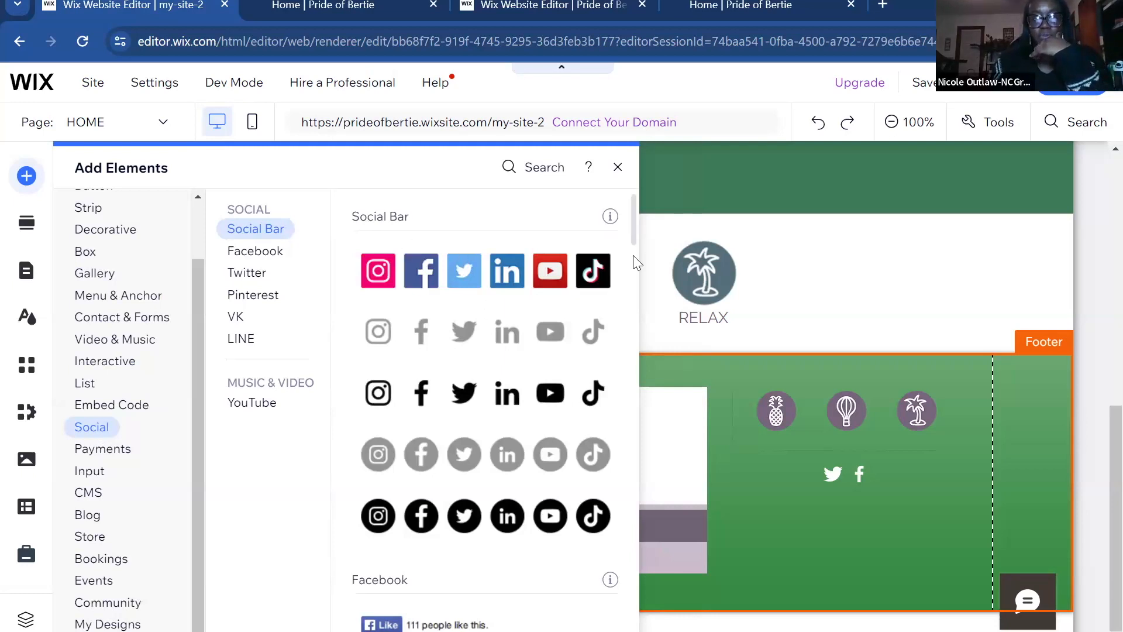
scroll(426, 287, down, 5)
click(89, 405)
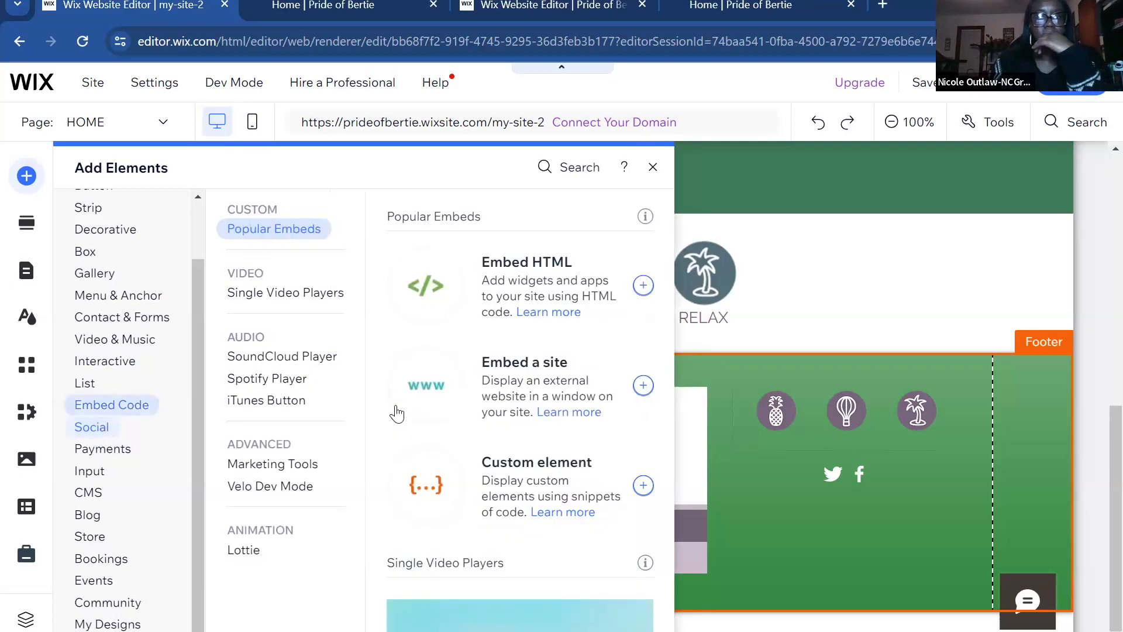
click(107, 428)
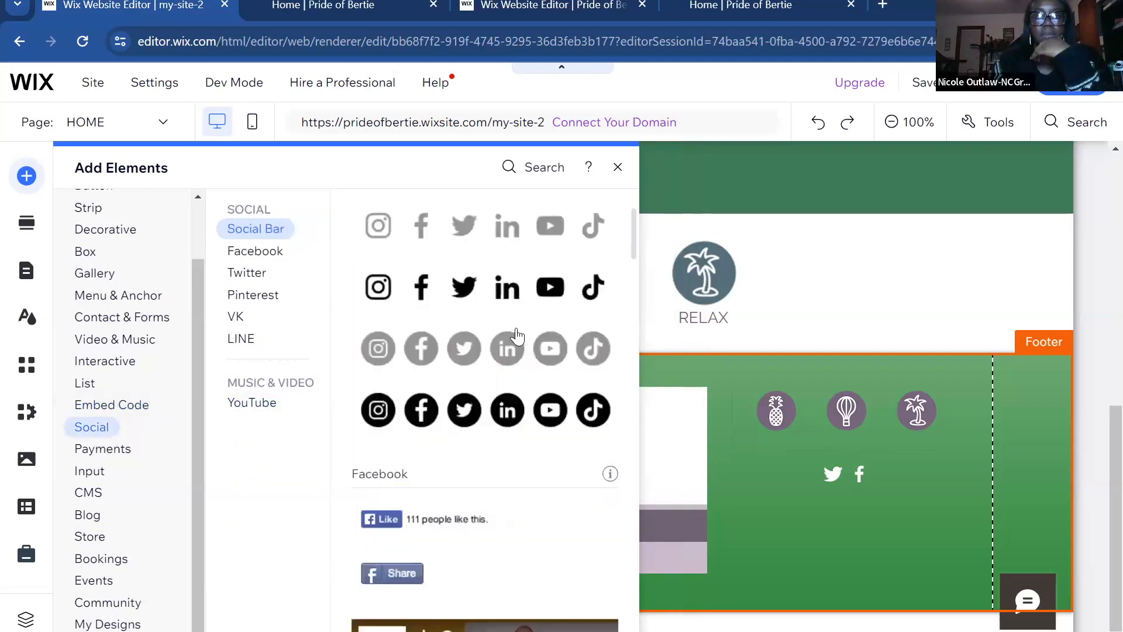
Step: Look over the Facebook, Pinterest and YouTube elements in the Social category and close the element library
scroll(491, 386, up, 5)
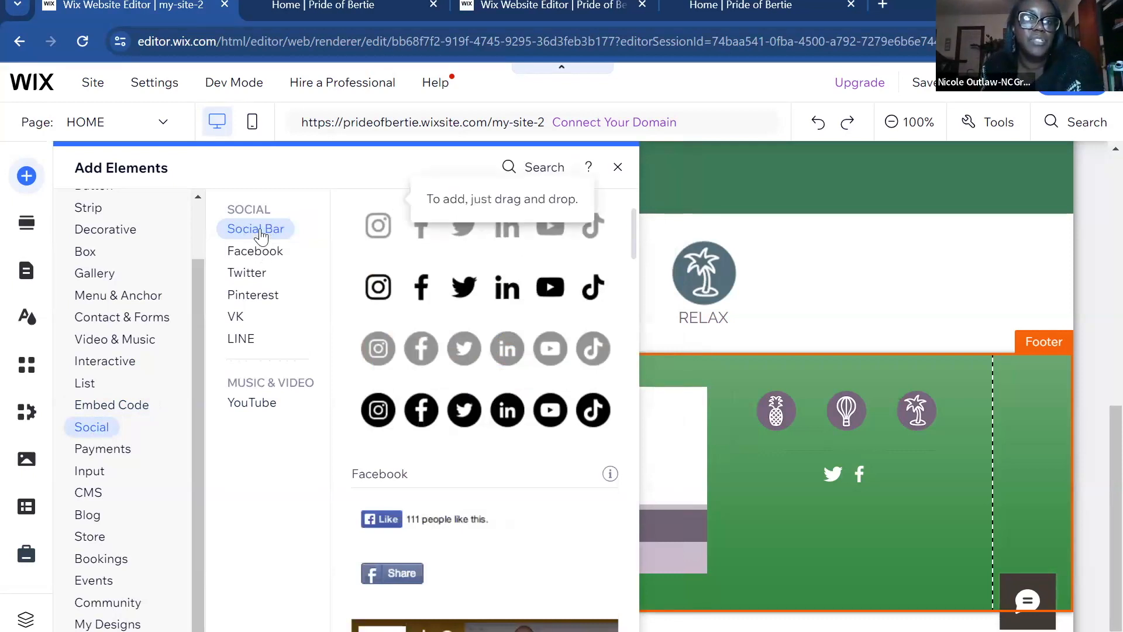
click(252, 260)
click(252, 294)
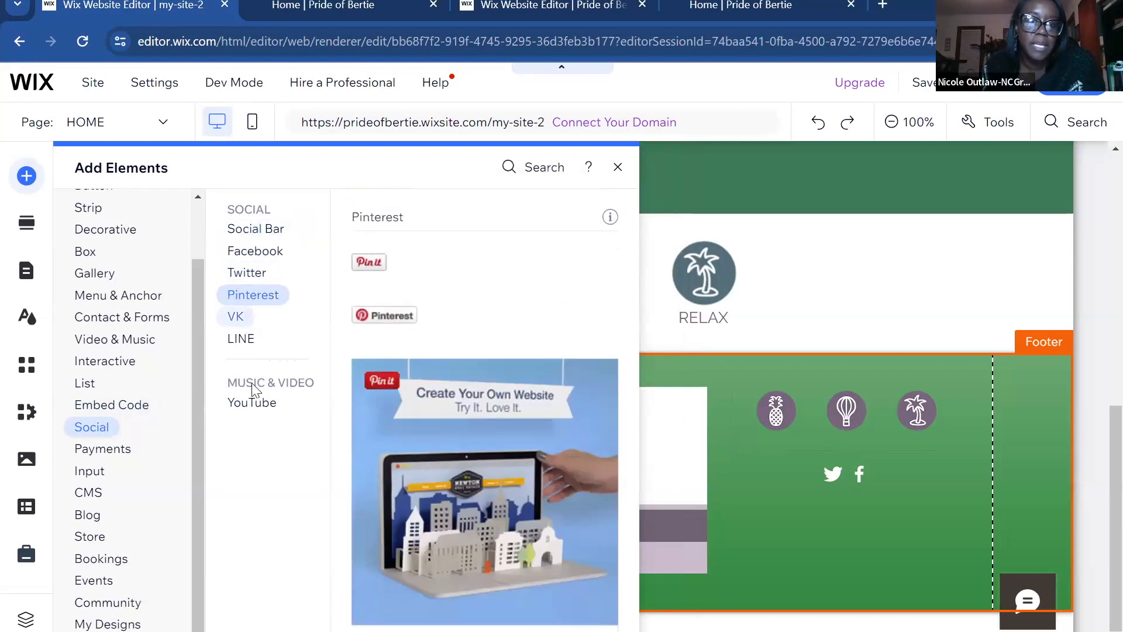
click(252, 403)
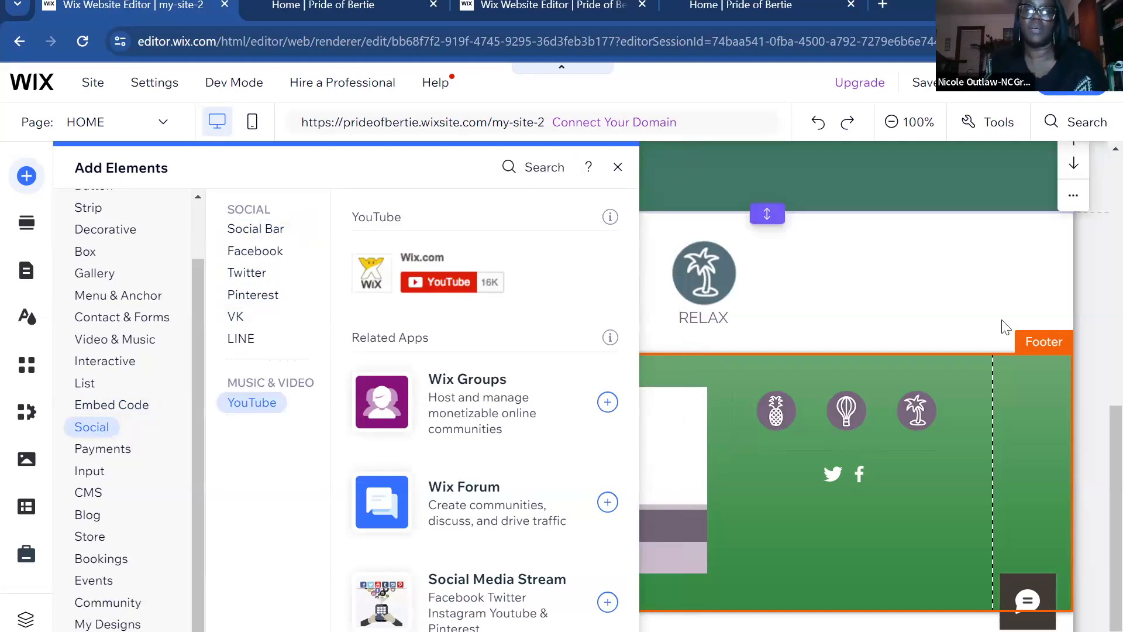
click(1099, 266)
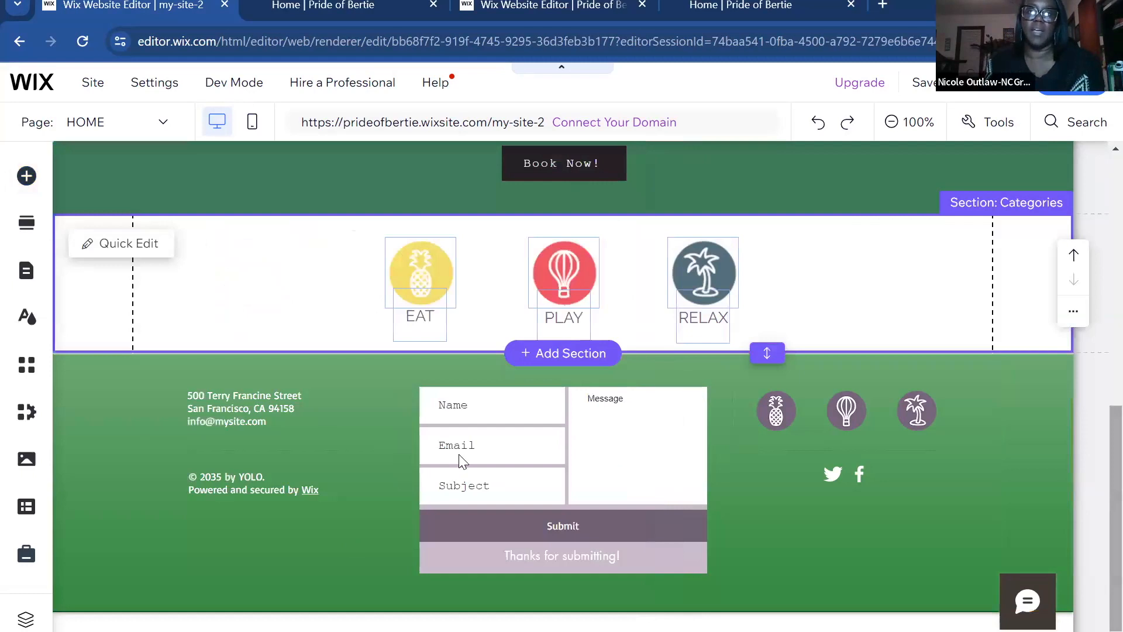
Step: Open the Wix App Market and search for the trending topic online store
scroll(459, 454, up, 7)
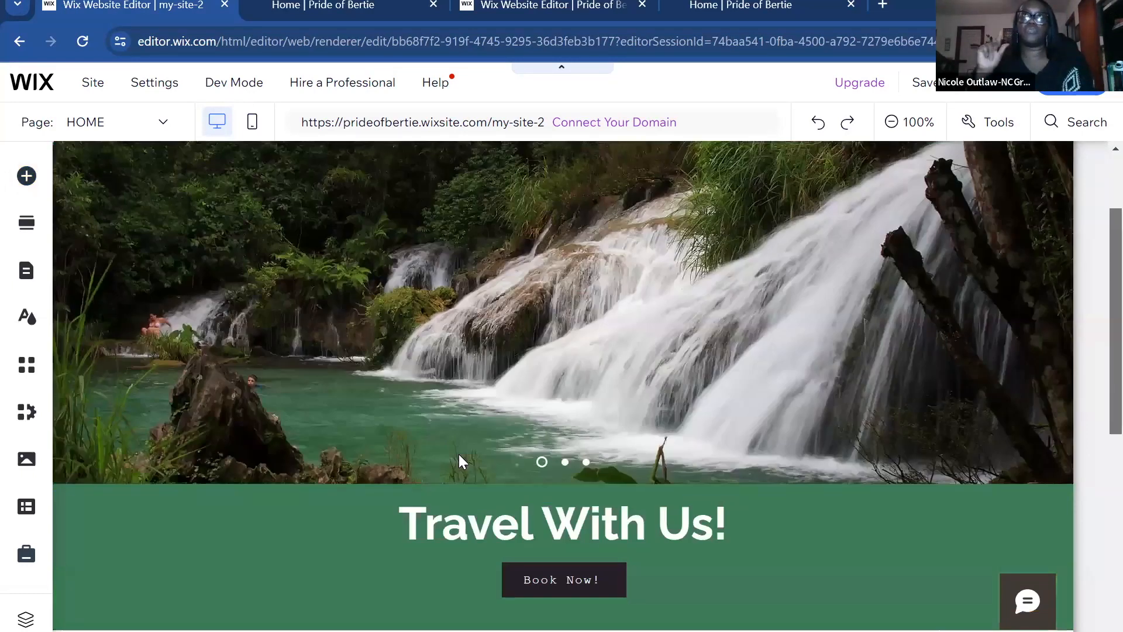
scroll(458, 461, up, 3)
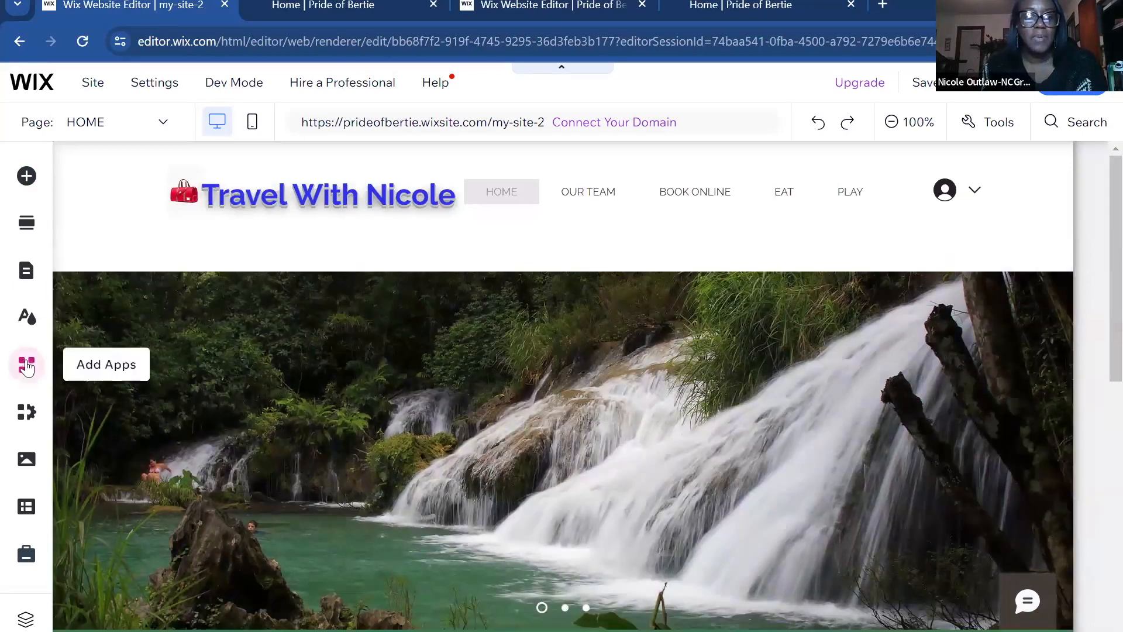
click(27, 366)
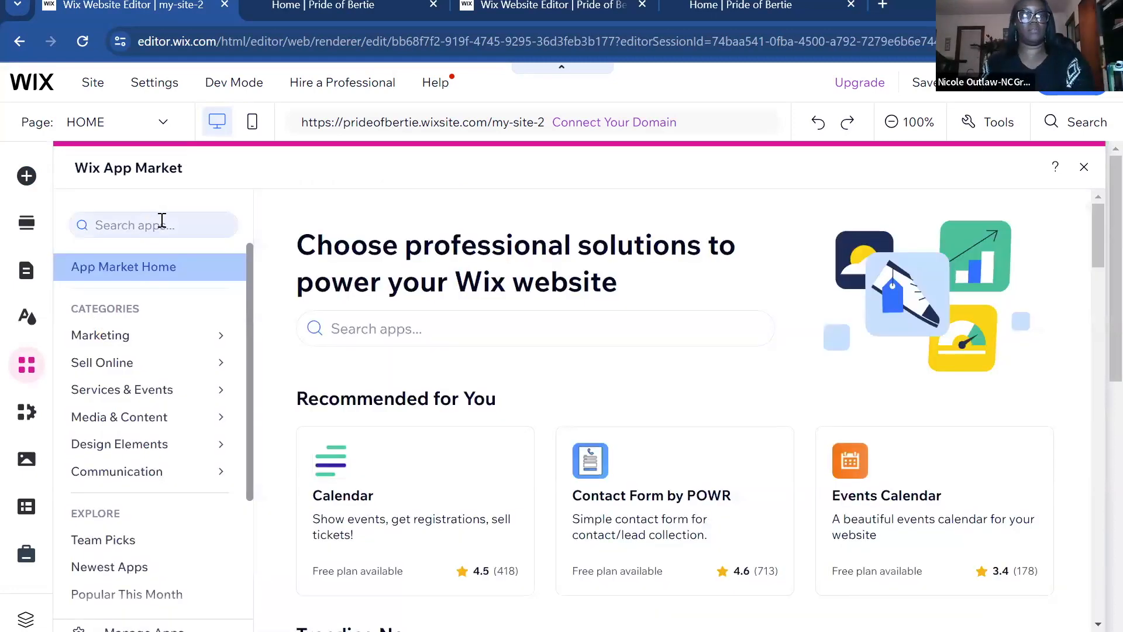
click(163, 225)
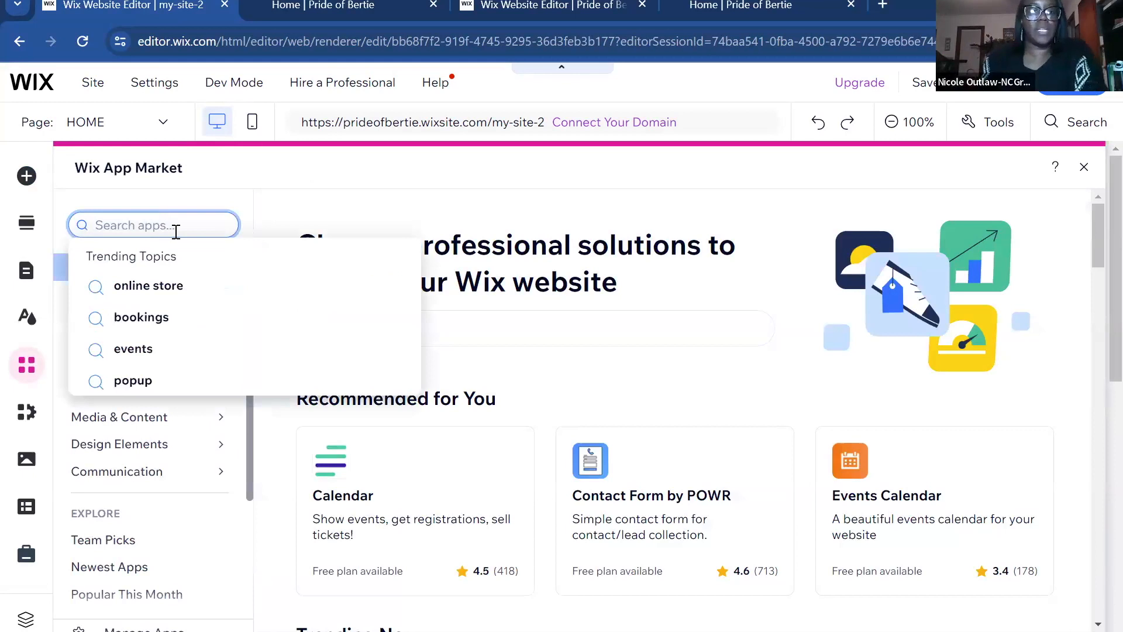
click(151, 288)
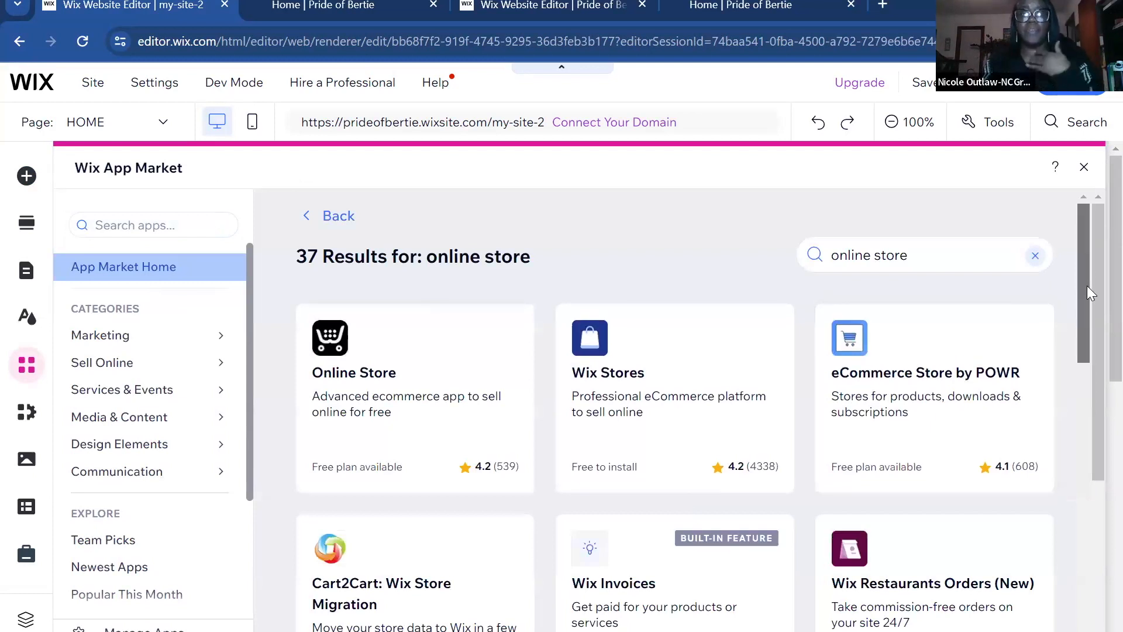
Step: Look through the online store apps and add Wix Stores to the site
scroll(1087, 286, down, 2)
scroll(1085, 421, down, 6)
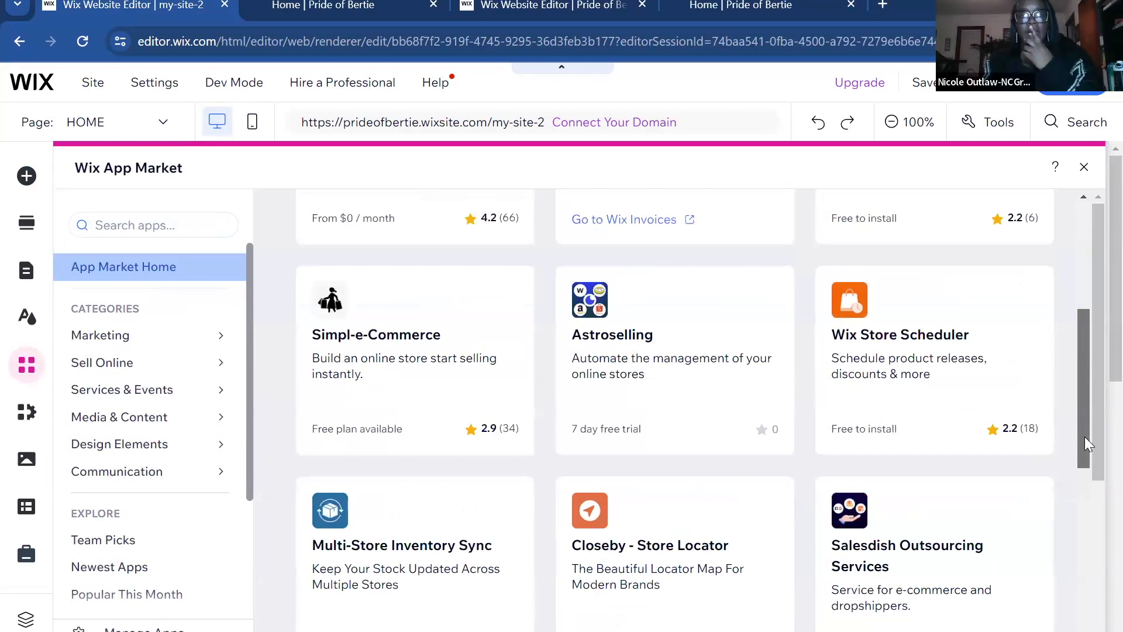
scroll(1080, 496, down, 5)
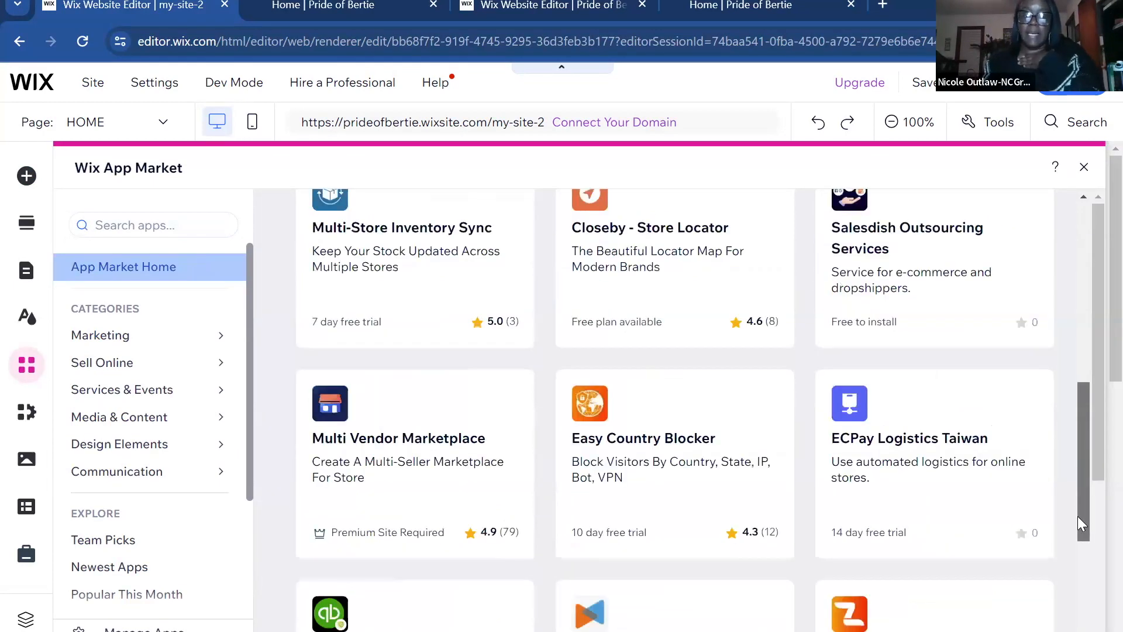
scroll(1072, 562, down, 4)
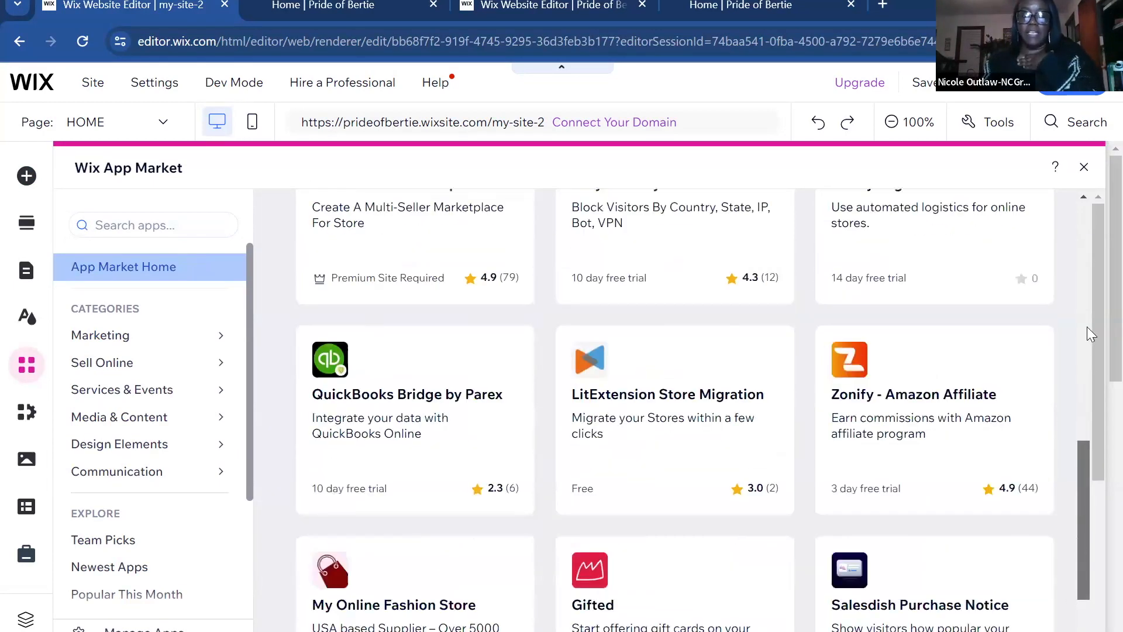
scroll(1086, 327, down, 5)
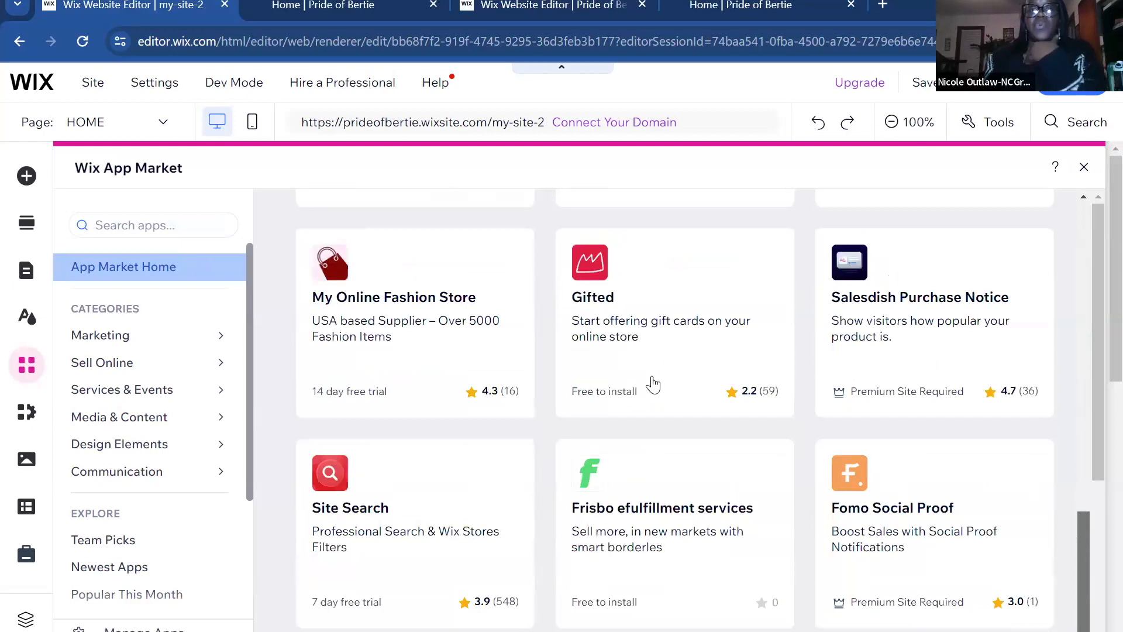
scroll(656, 375, up, 10)
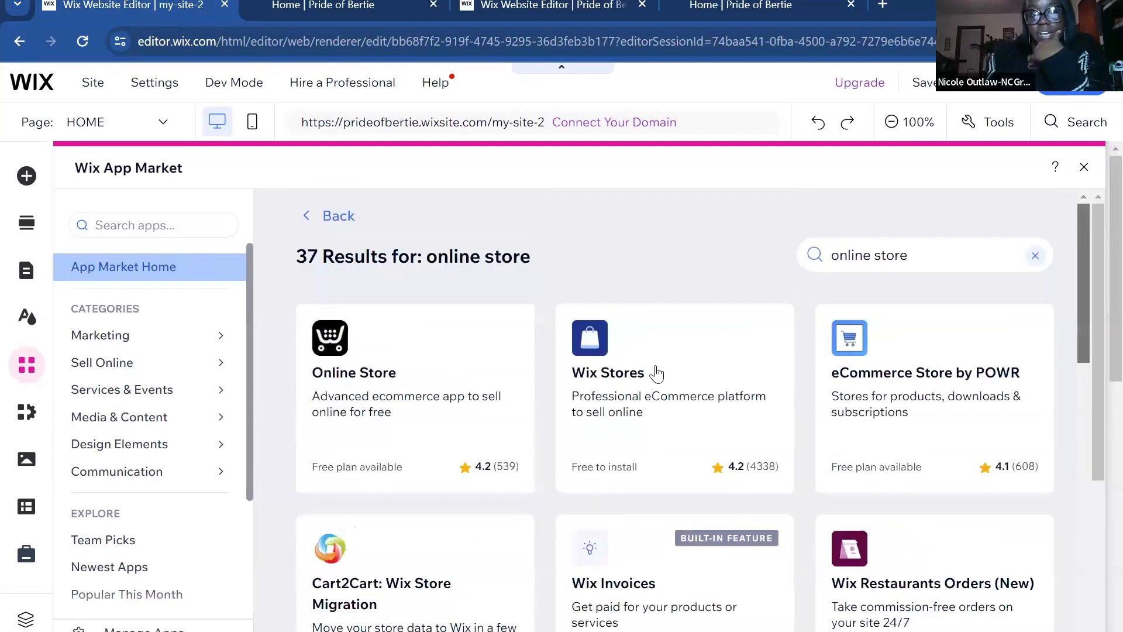
click(656, 372)
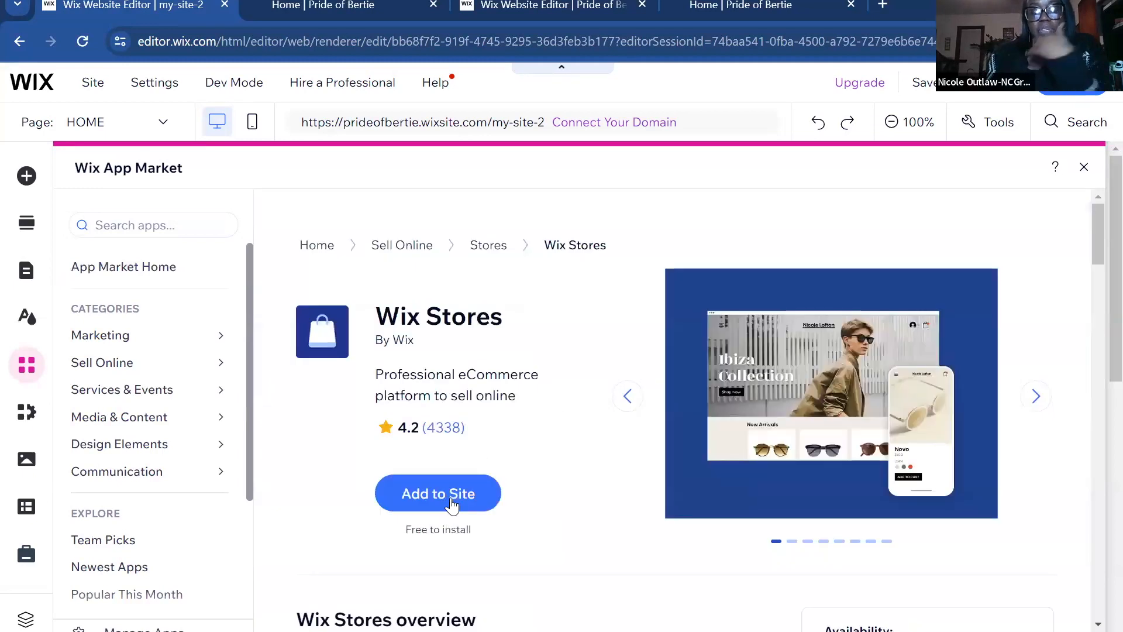
click(456, 495)
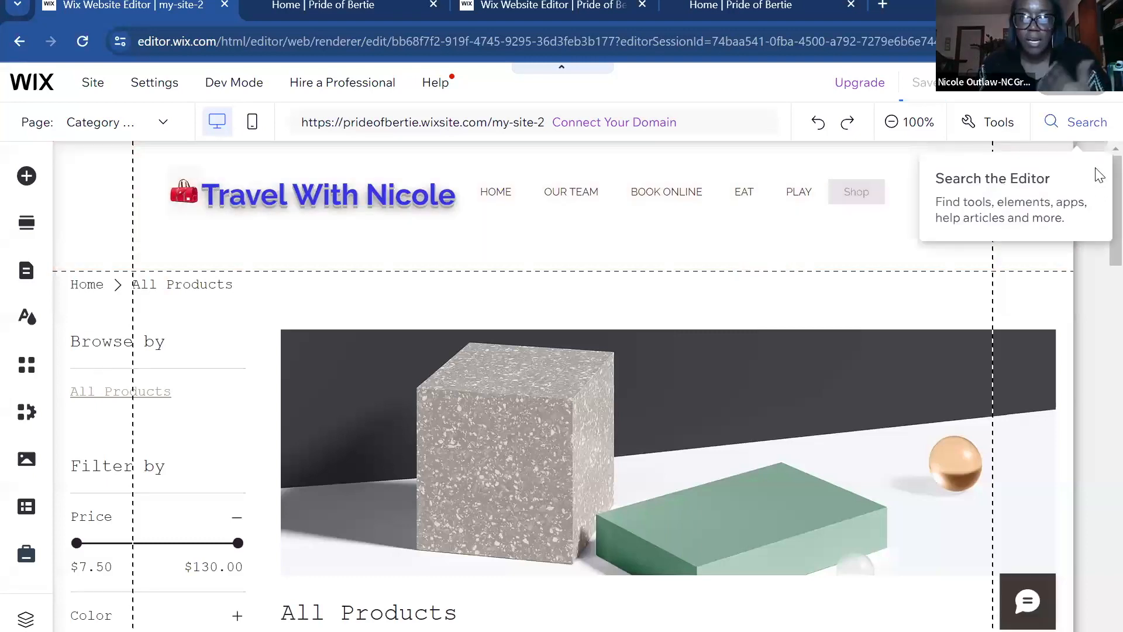
Step: Review the sample products on the store's Category Page and the Wix Stores setup and management options
scroll(1096, 281, down, 6)
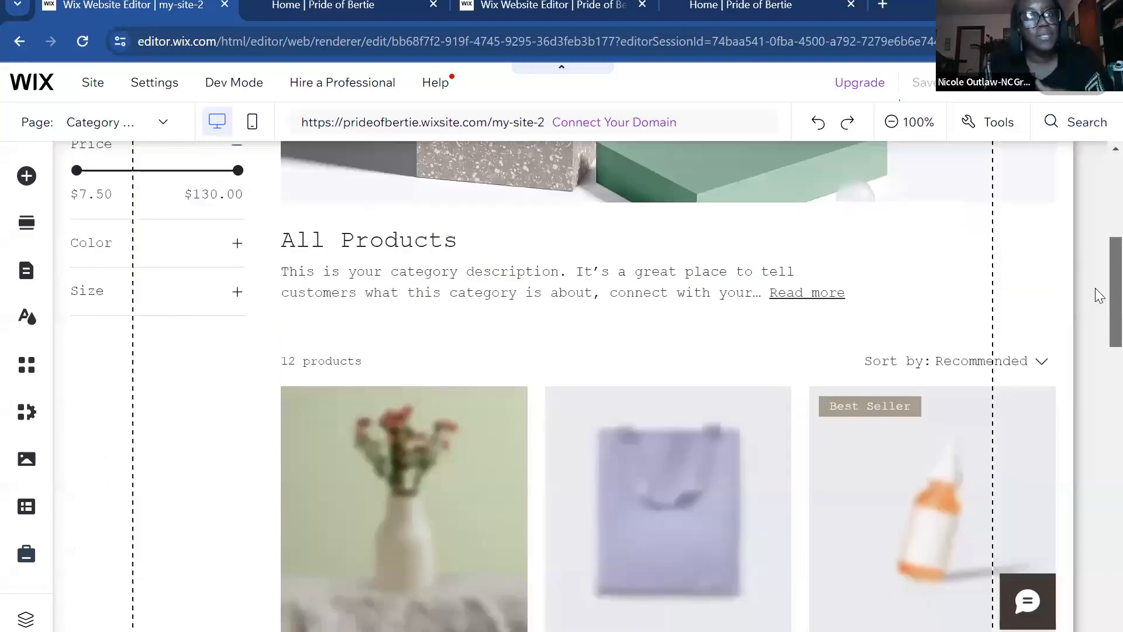
scroll(1095, 288, down, 3)
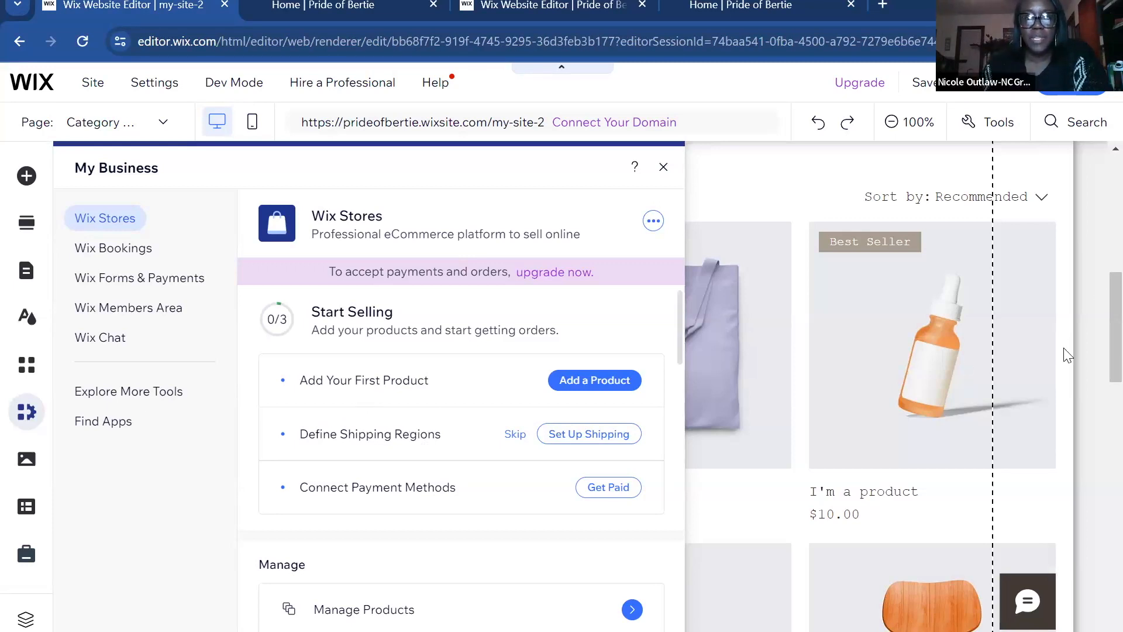
scroll(1095, 308, down, 1)
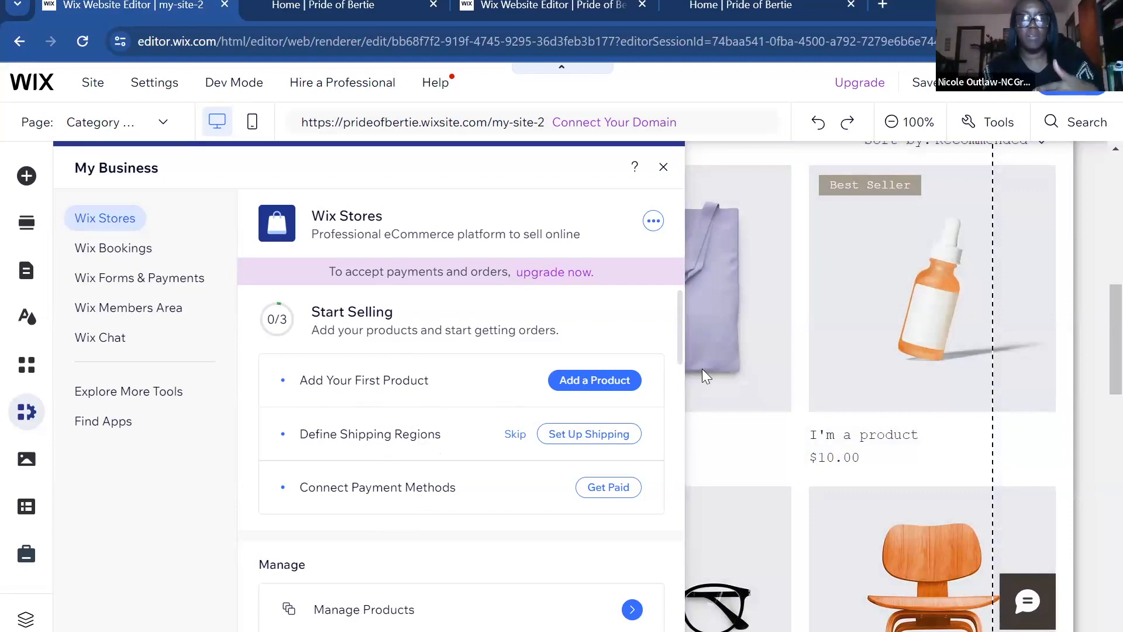
scroll(674, 362, down, 3)
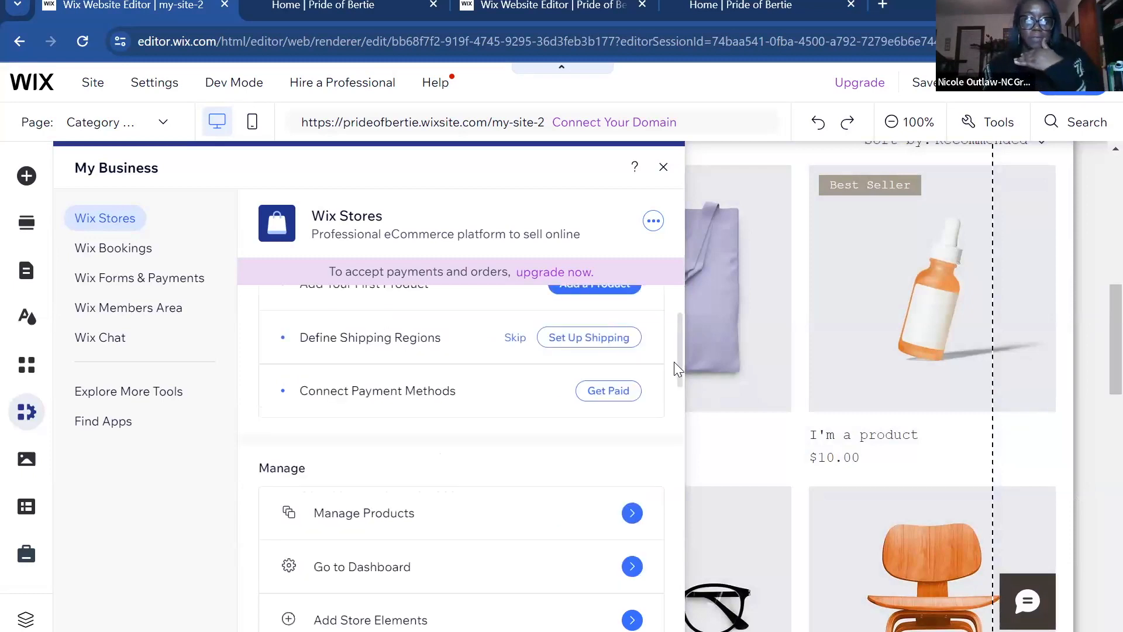
drag(674, 370, 674, 371)
scroll(674, 371, down, 1)
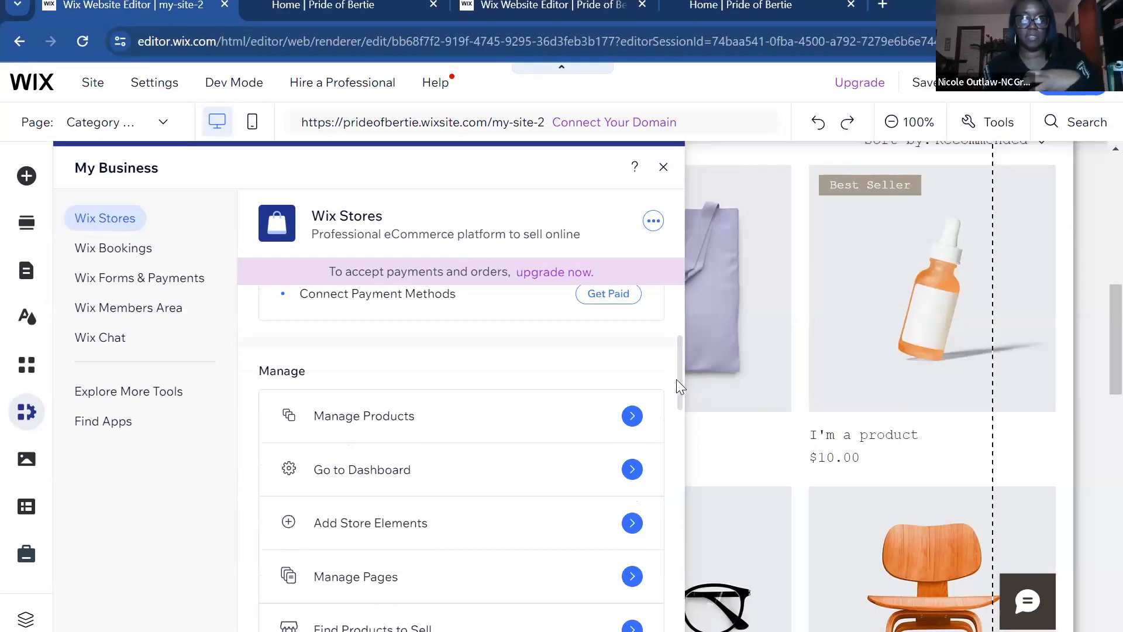
scroll(673, 380, down, 1)
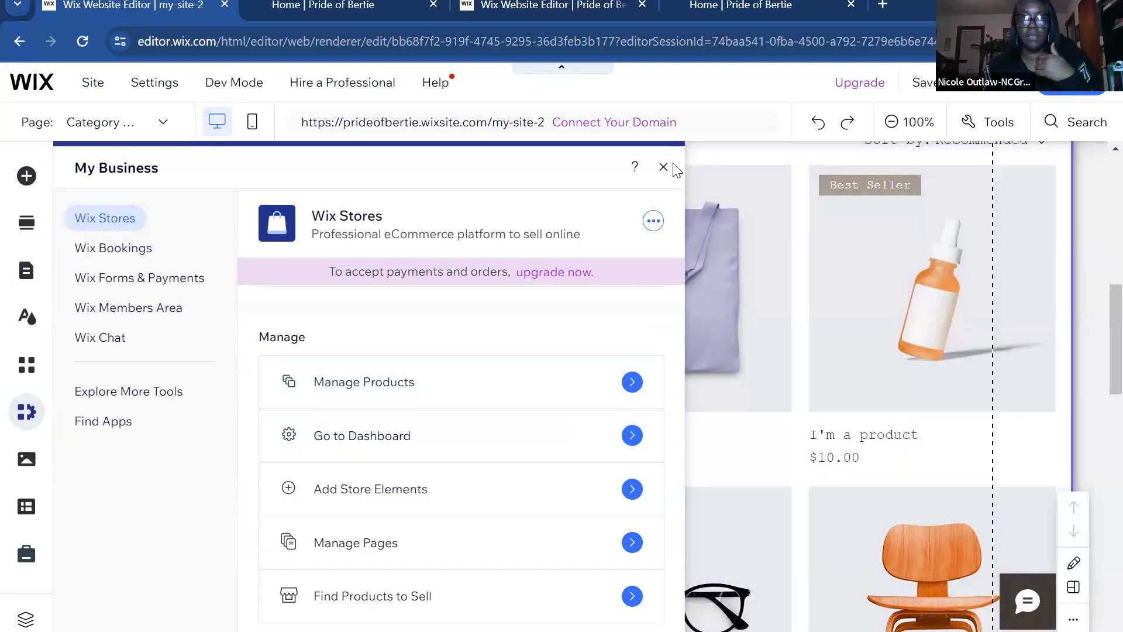
Step: Close the Wix Stores business options and open product management from the Category Page's product gallery
click(801, 447)
scroll(799, 448, up, 5)
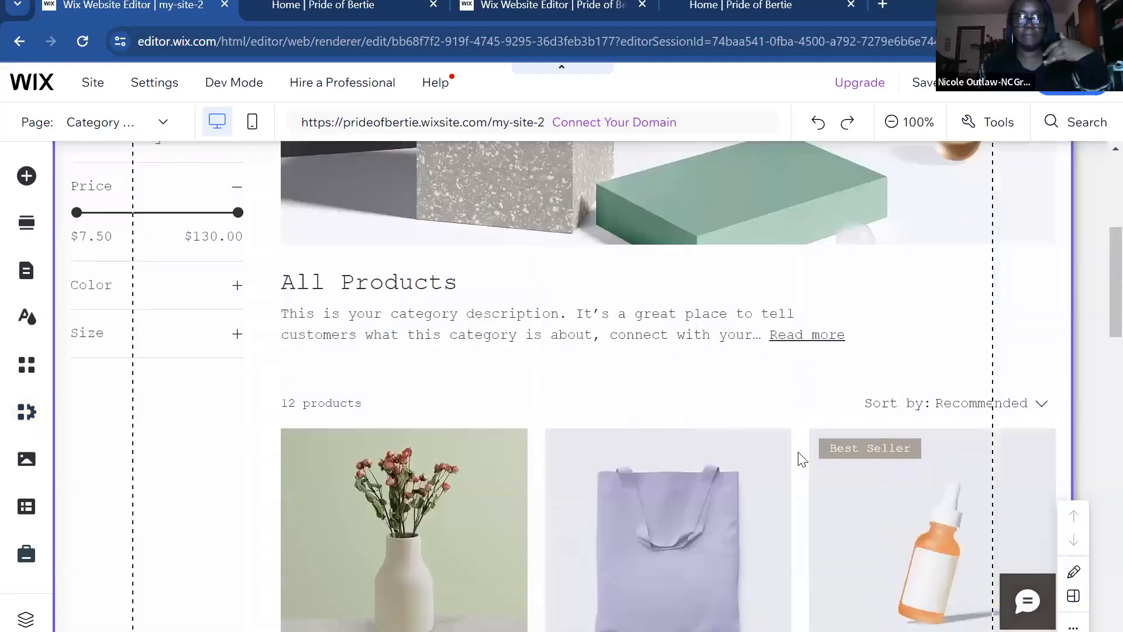
scroll(801, 458, up, 5)
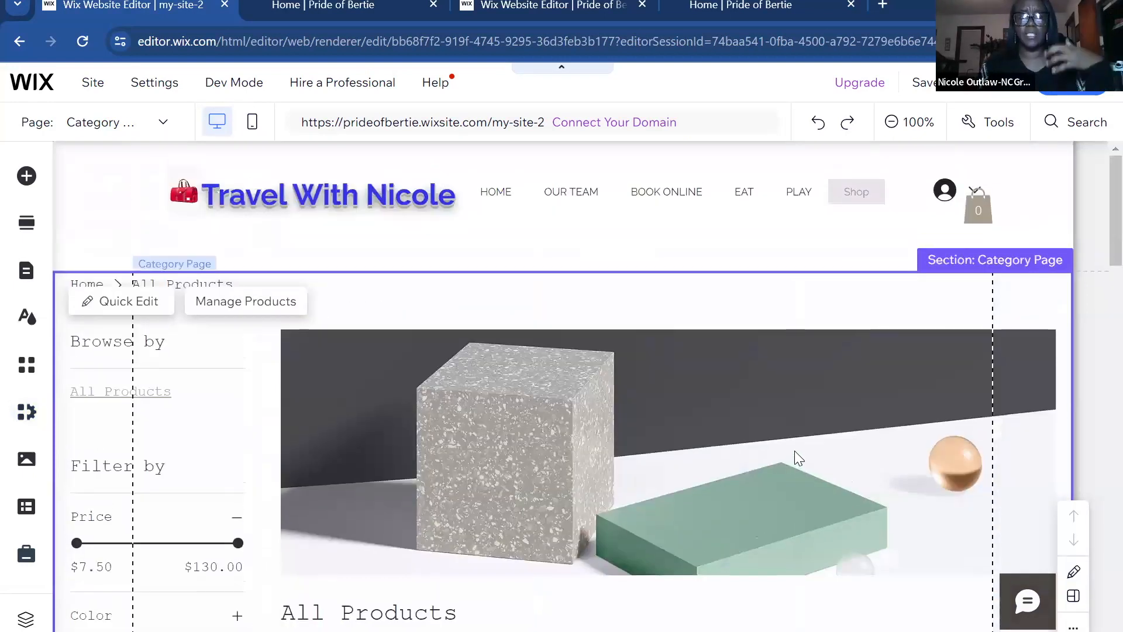
scroll(796, 456, down, 4)
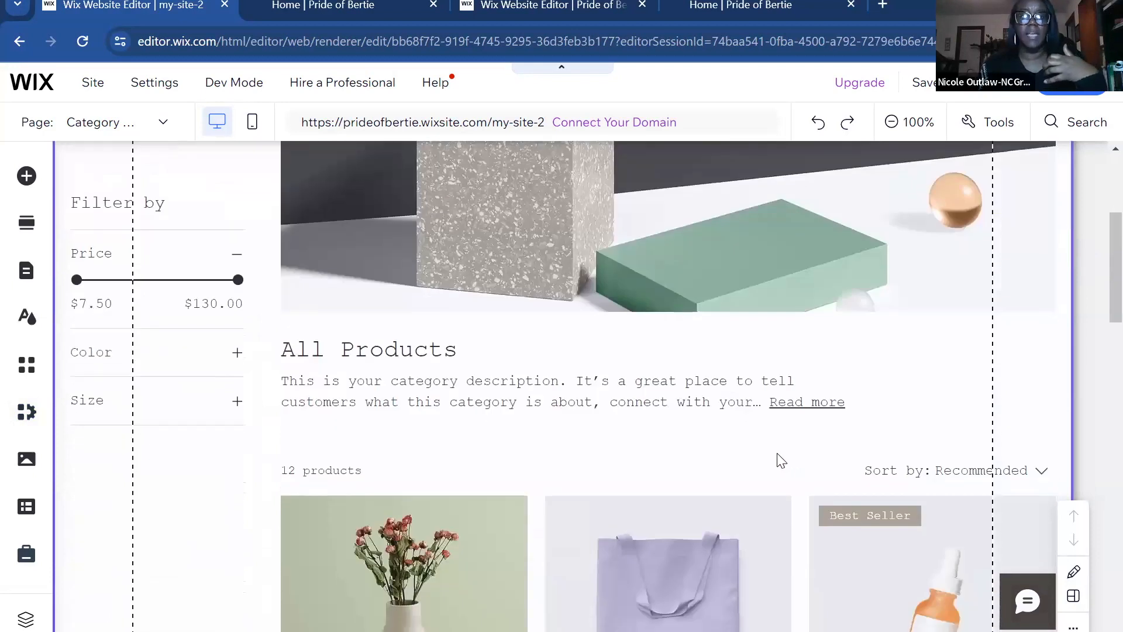
scroll(458, 375, down, 5)
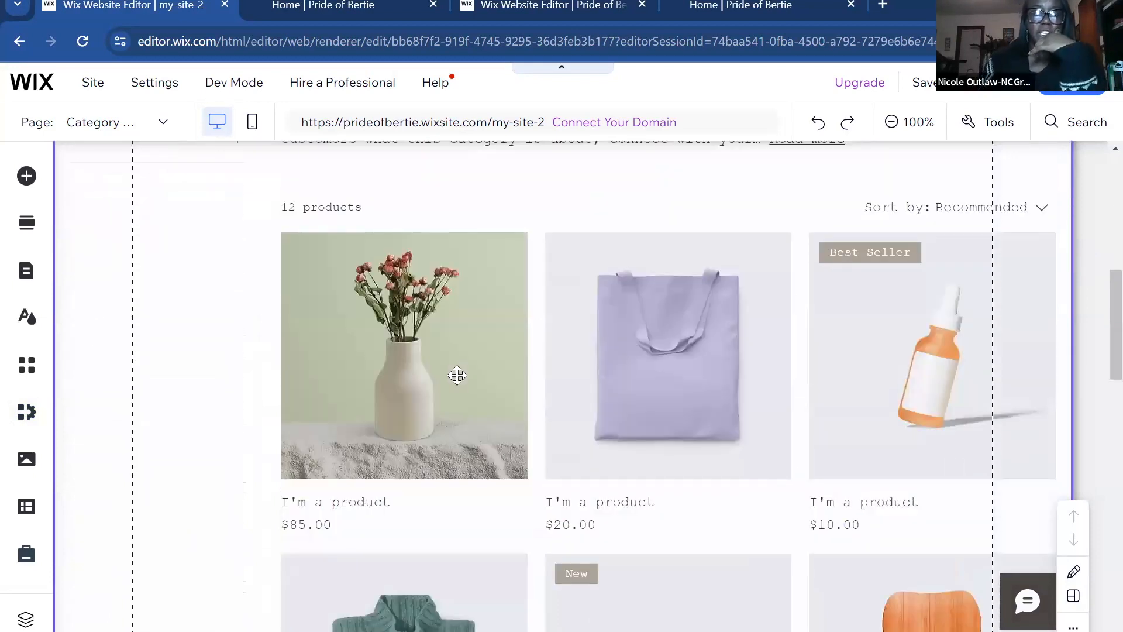
click(464, 364)
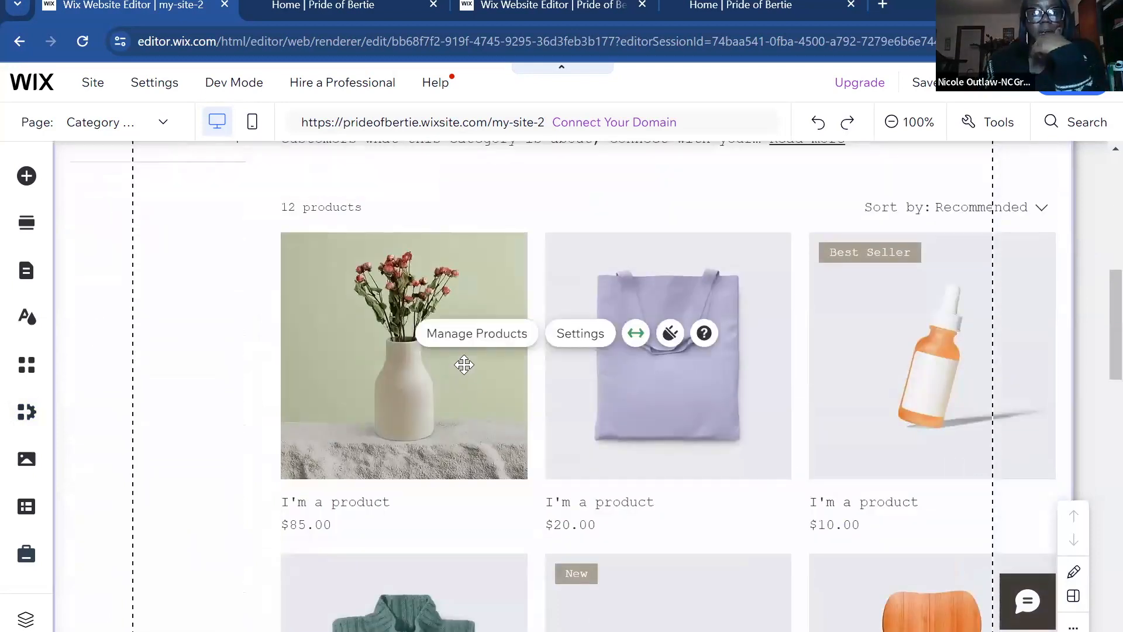
click(484, 335)
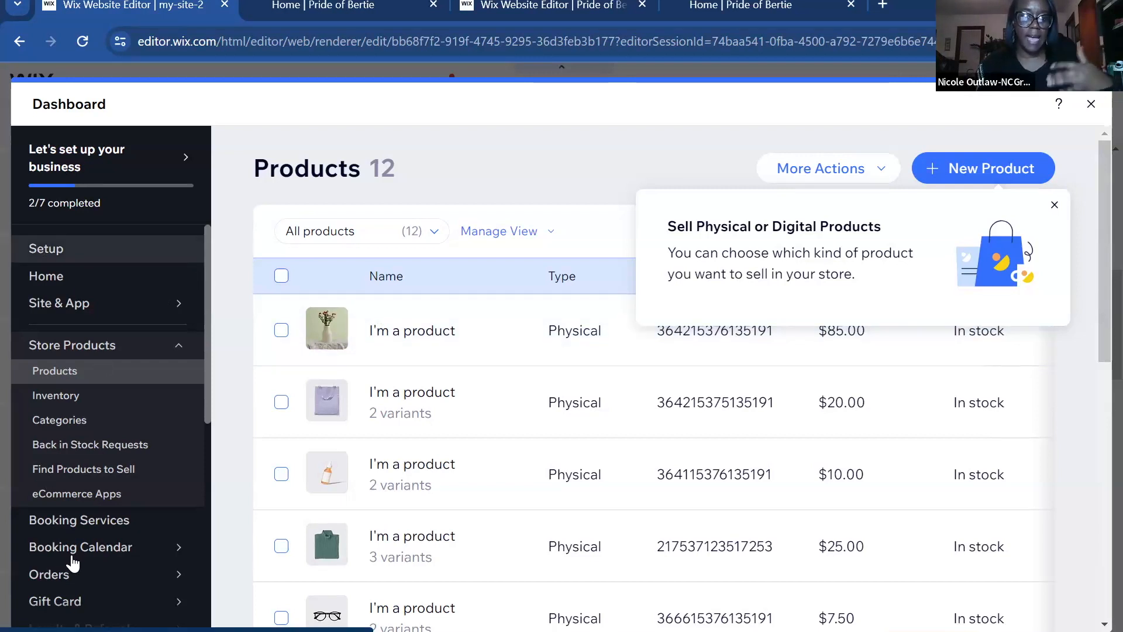
Step: Examine the dashboard's store, booking, gift card and loyalty management options, and return to the Category Page in the editor
mouse_move(71, 557)
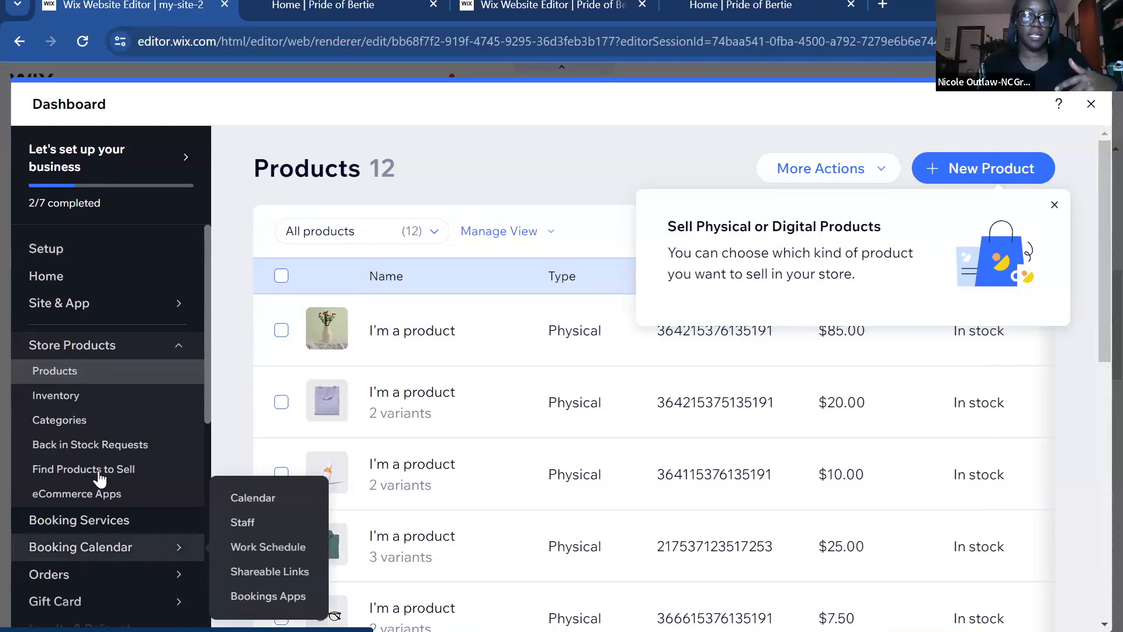
scroll(92, 485, down, 1)
scroll(90, 491, down, 1)
mouse_move(92, 491)
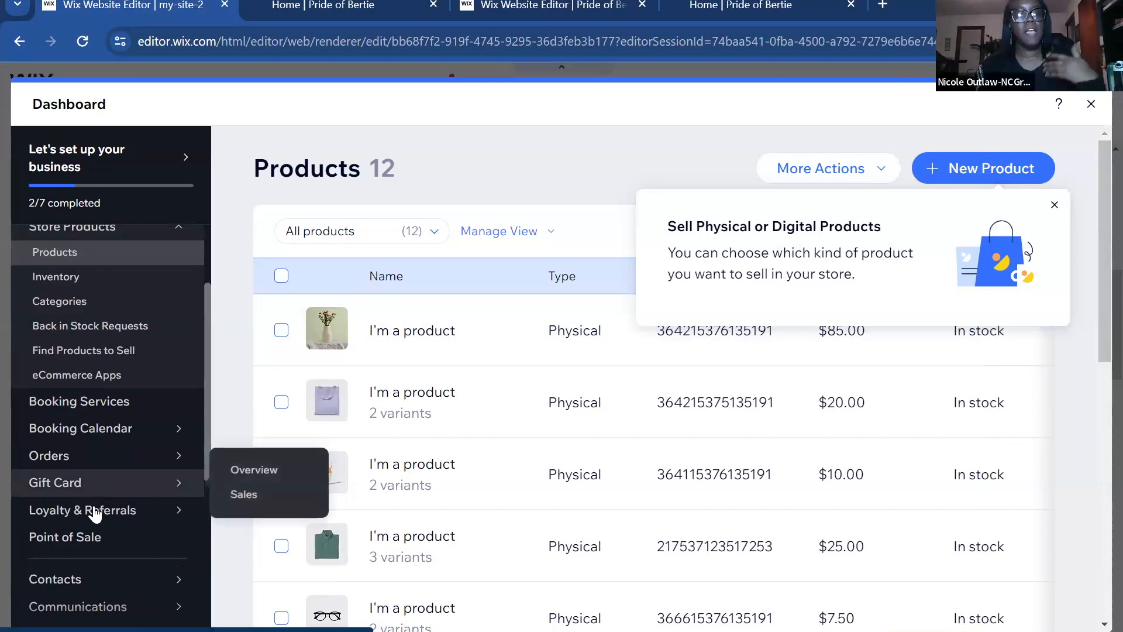
mouse_move(96, 512)
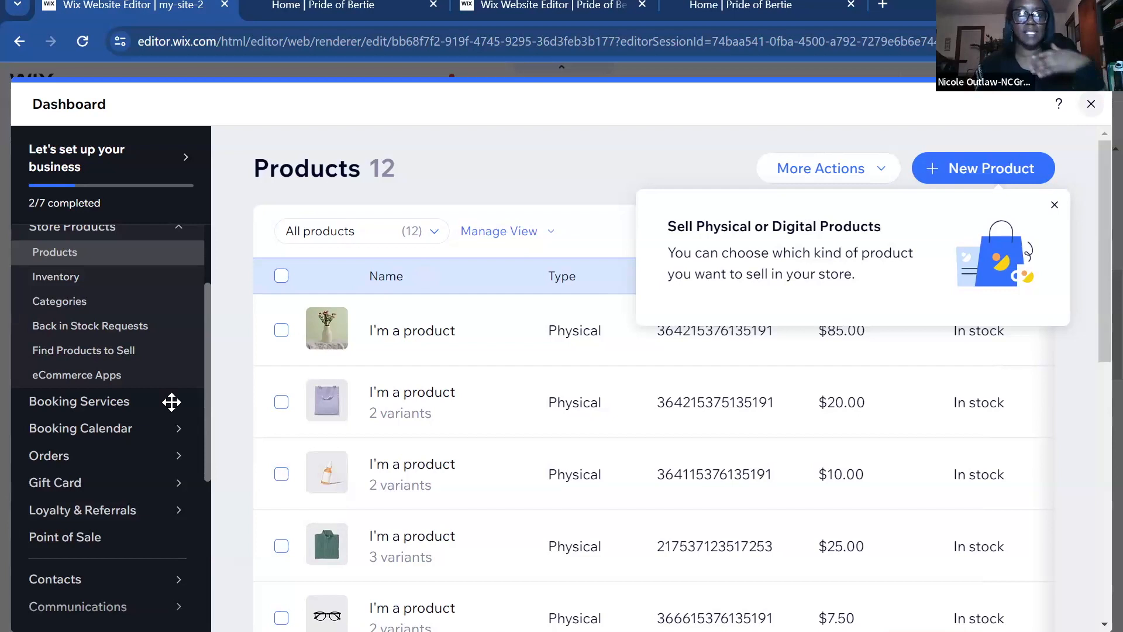
click(1096, 379)
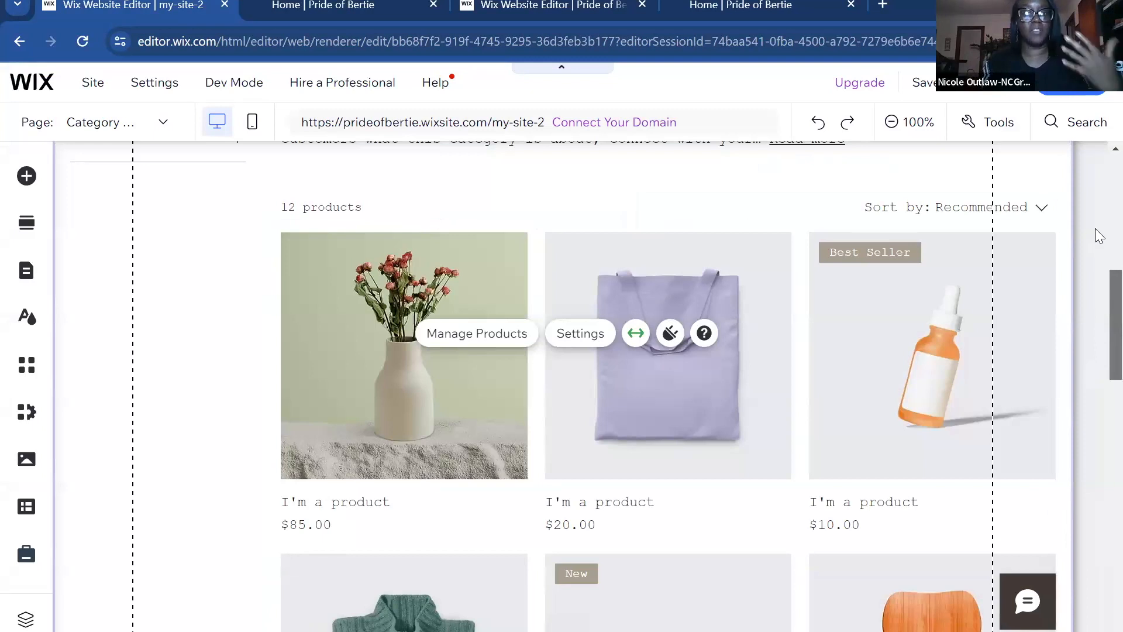
Step: Switch from the Category Page to the HOME page for editing and dismiss the Add Elements options
scroll(1076, 228, up, 8)
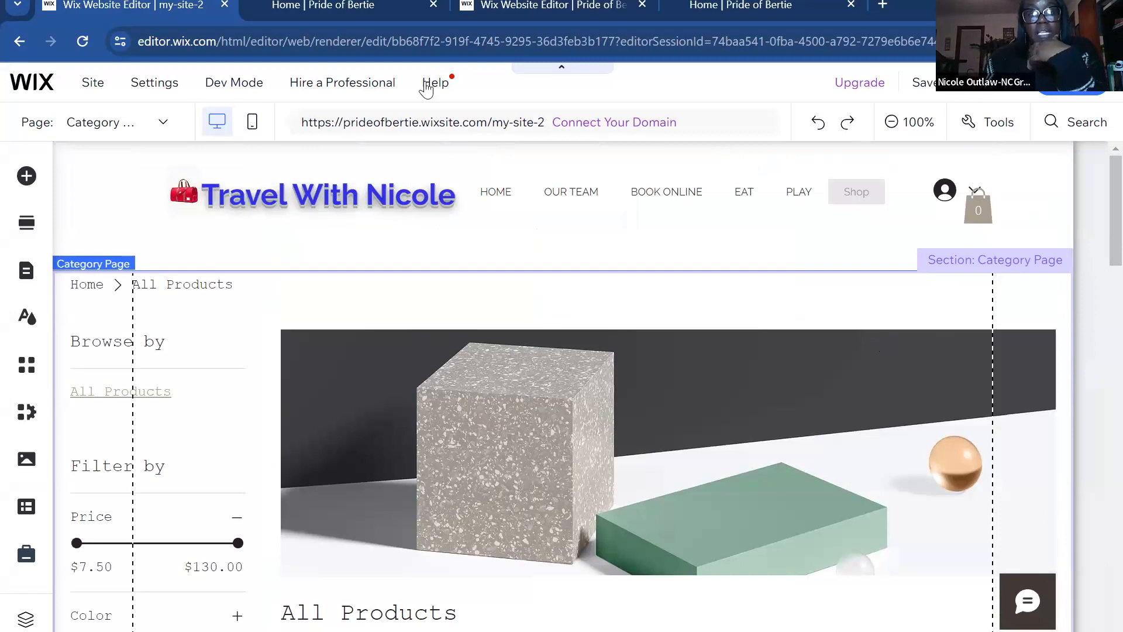
mouse_move(426, 88)
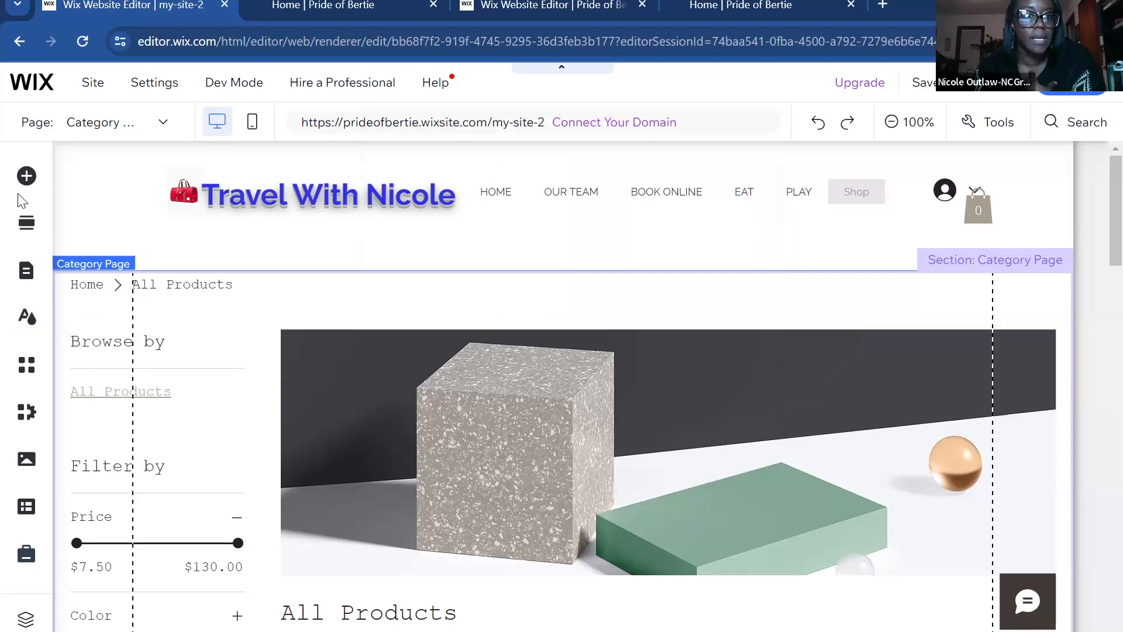
click(155, 124)
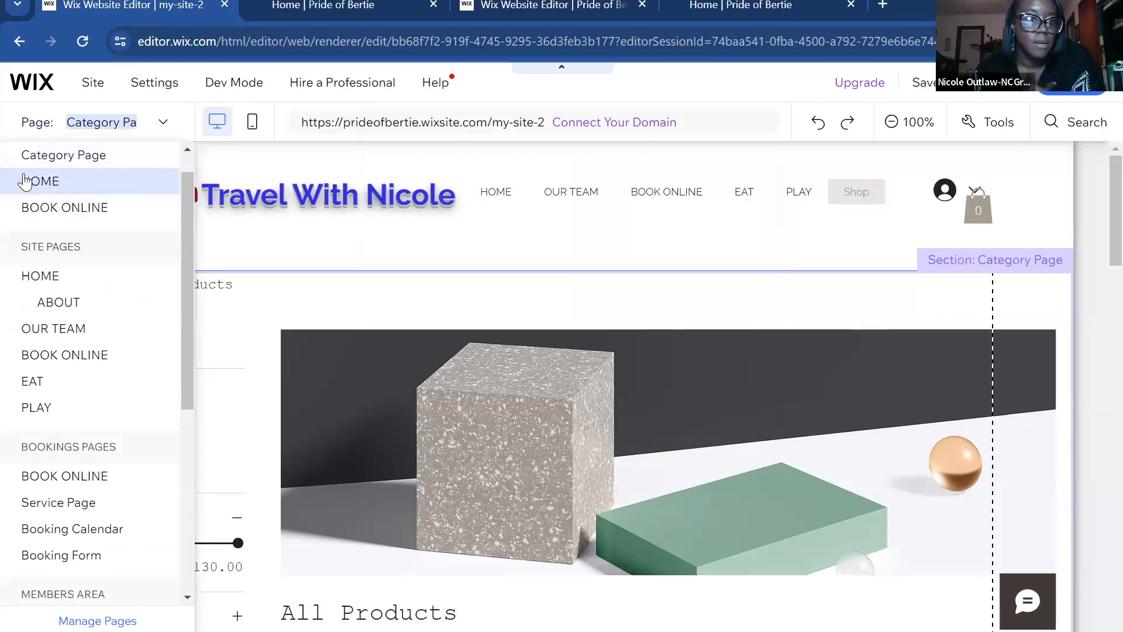
click(25, 182)
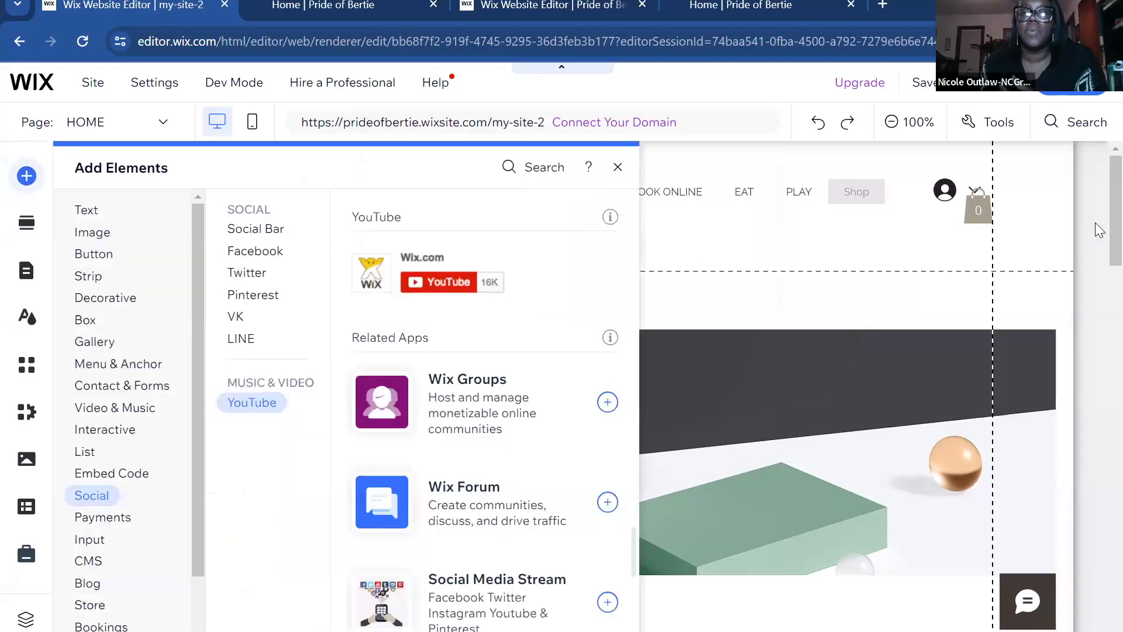
click(947, 245)
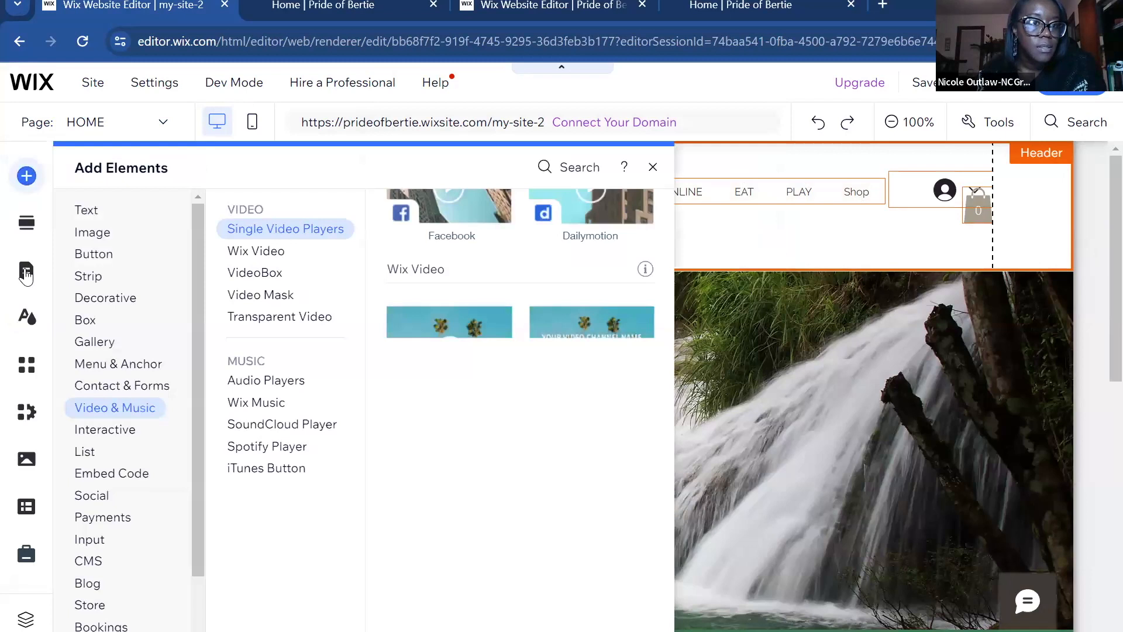
Step: Reorder the site menu so that the Shop link sits between HOME with its ABOUT subpage and OUR TEAM
click(26, 286)
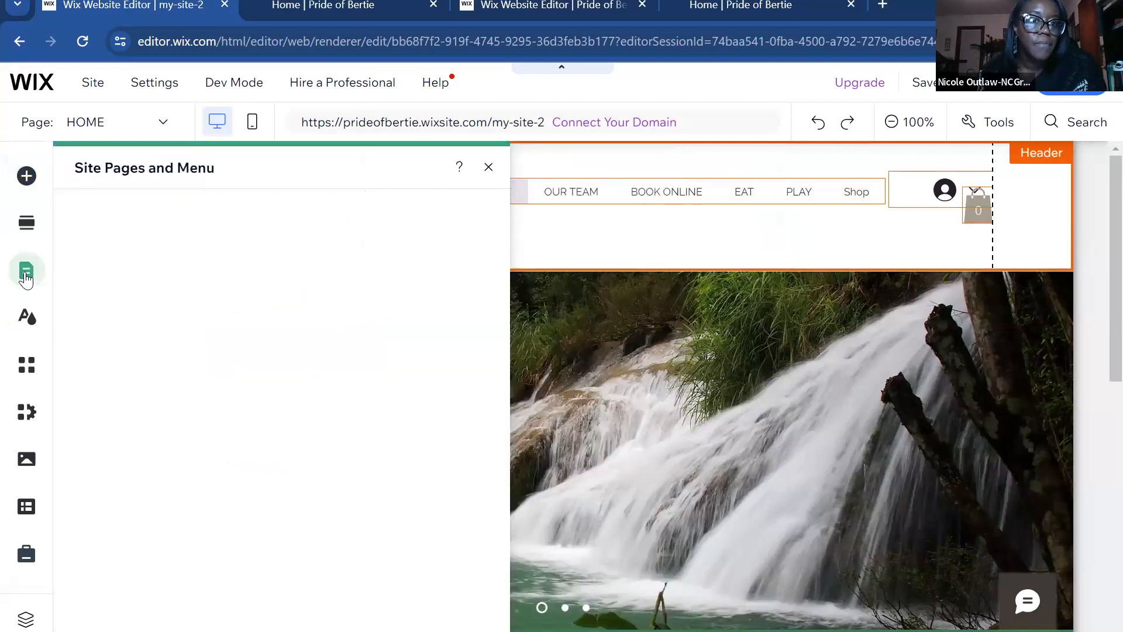
drag(370, 514, 377, 371)
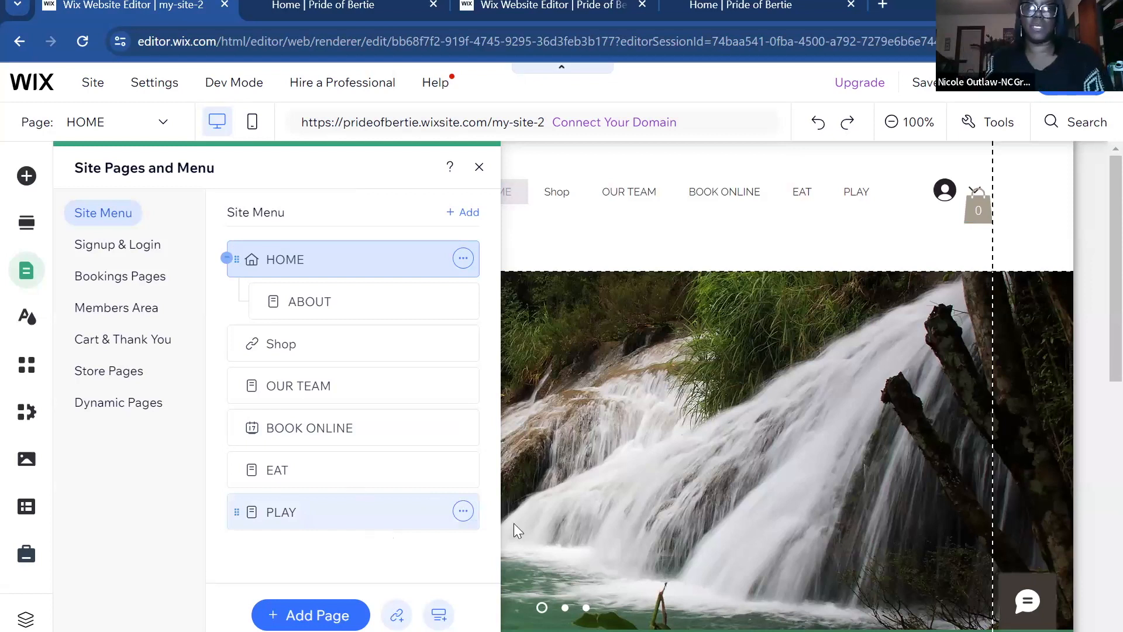
click(479, 170)
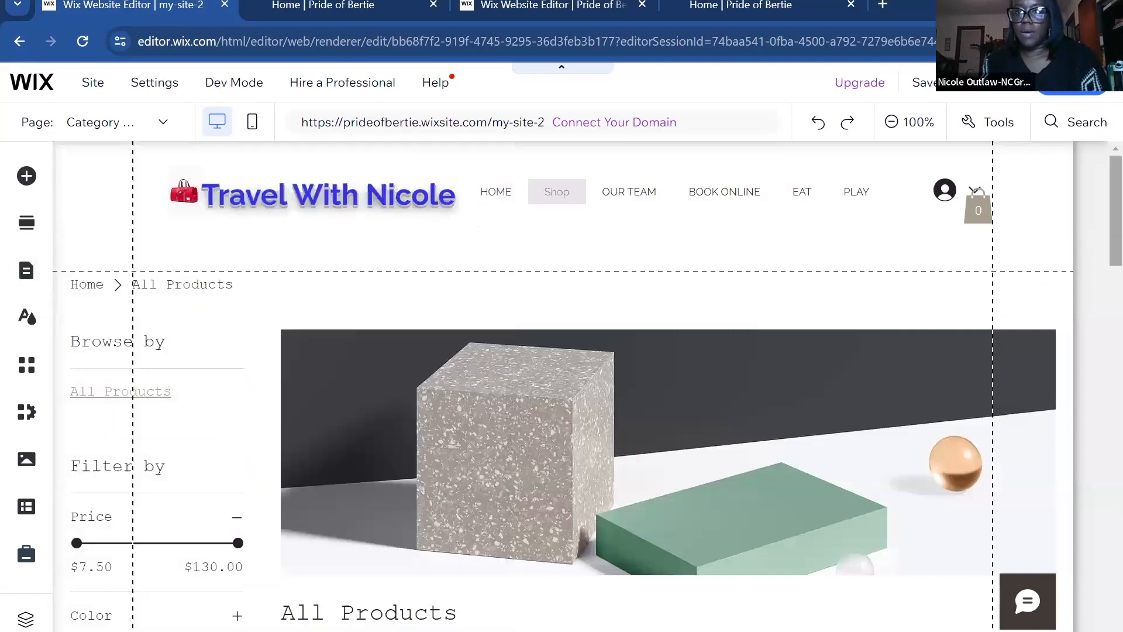
Step: Look over the shop's Category Page and check the Store Pages listed among the site's pages
scroll(561, 386, down, 3)
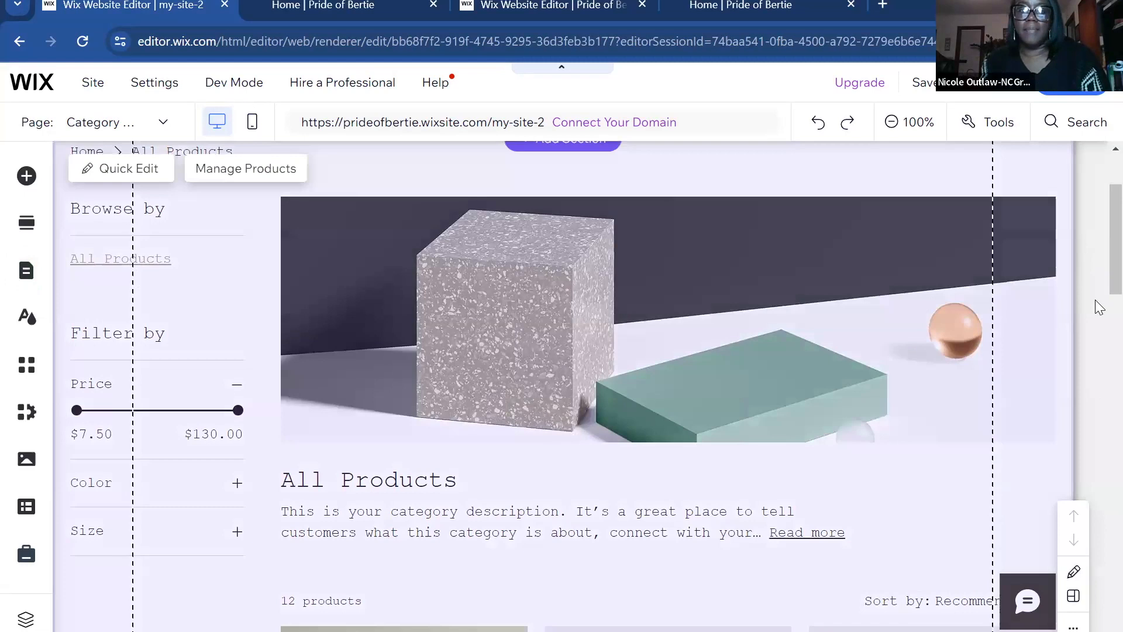
scroll(540, 187, up, 3)
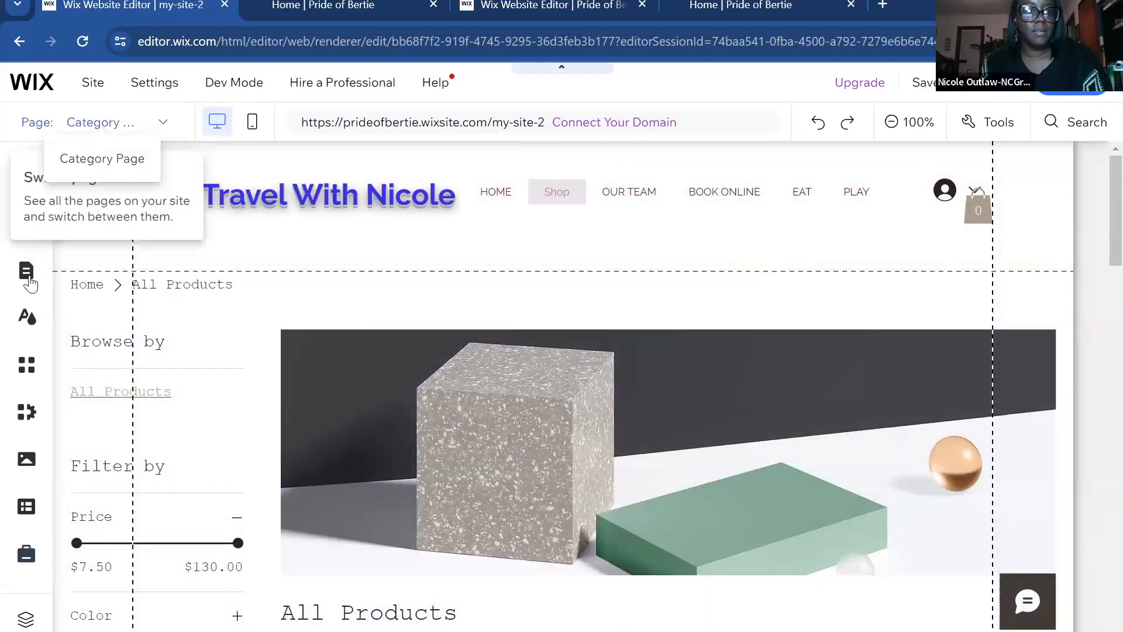
click(28, 273)
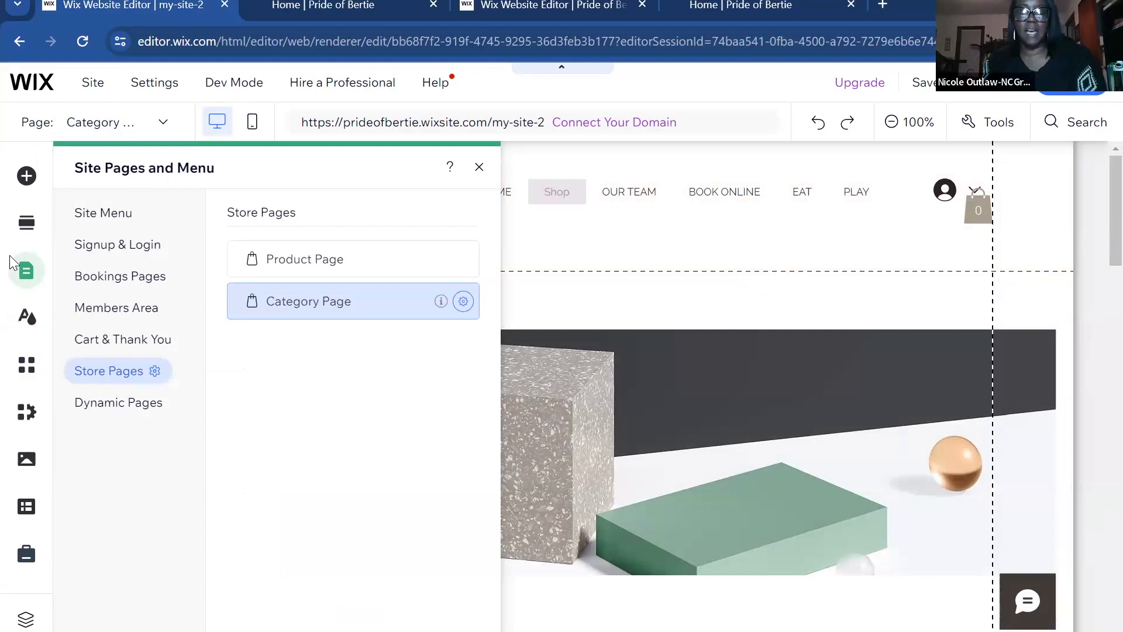
click(10, 256)
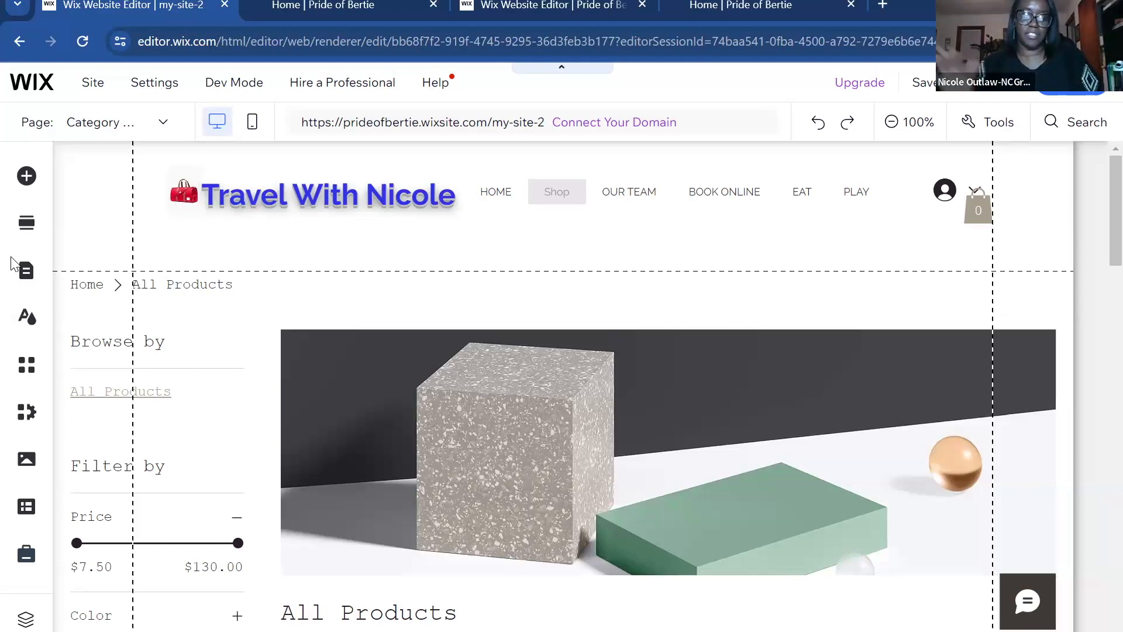
click(1099, 236)
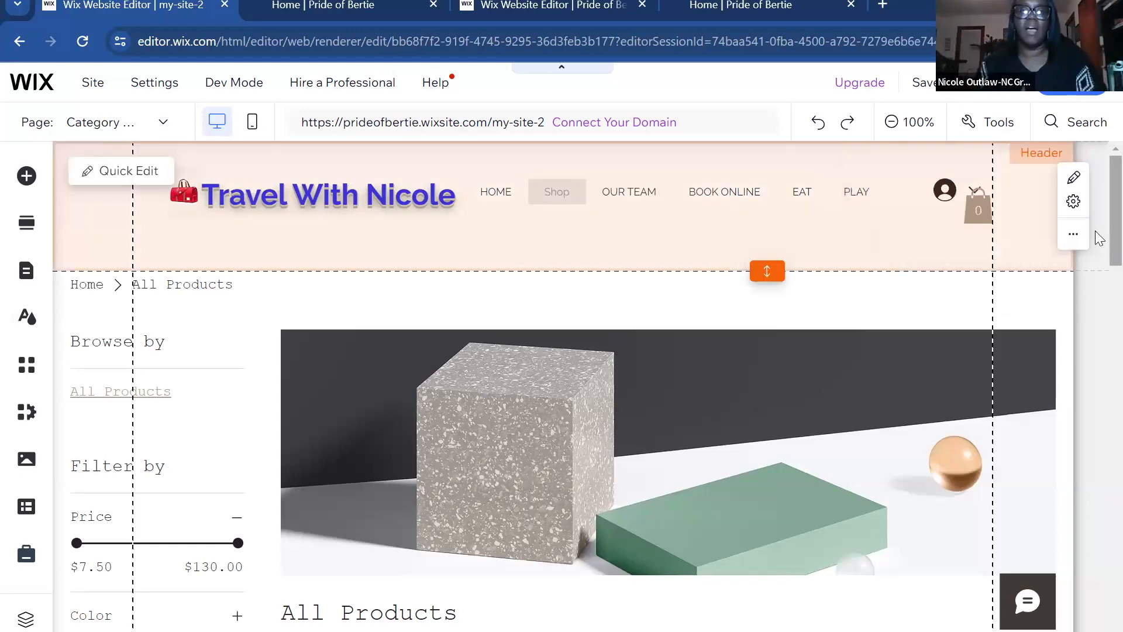